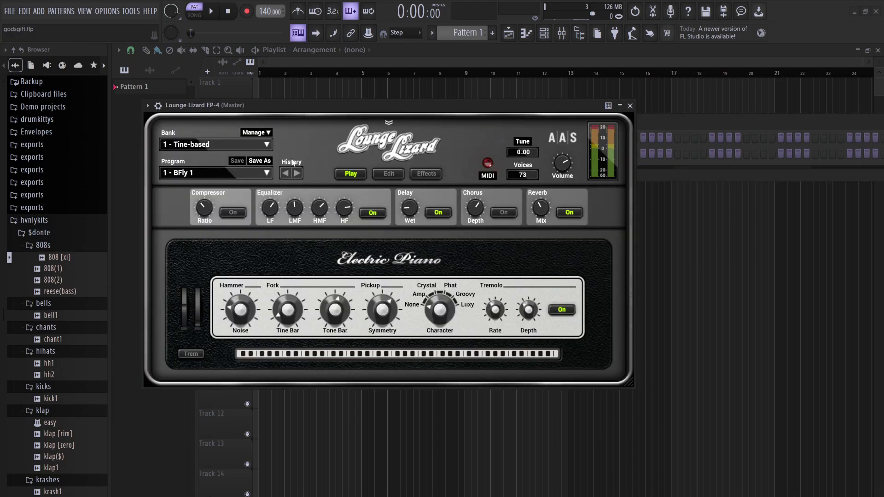
- Load program 23 - Jazz from the Tine-based bank in Lounge Lizard EP-4
click(182, 174)
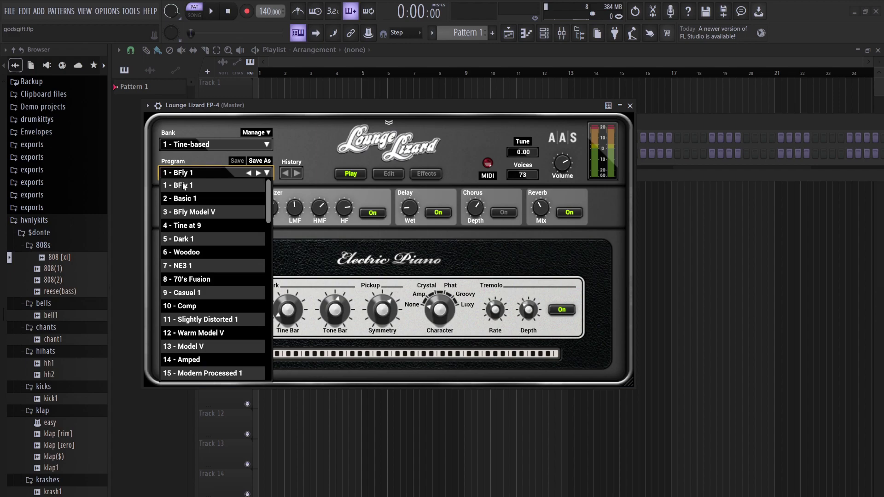
scroll(201, 272, down, 3)
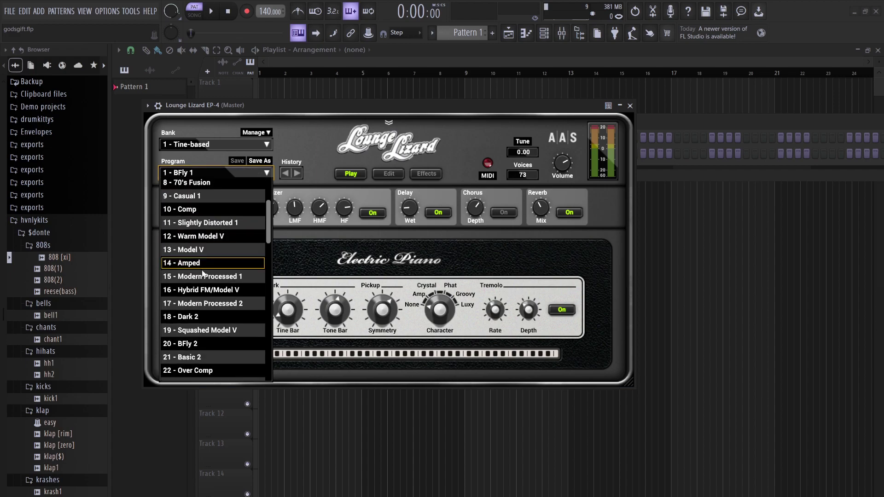
scroll(206, 293, down, 2)
click(200, 303)
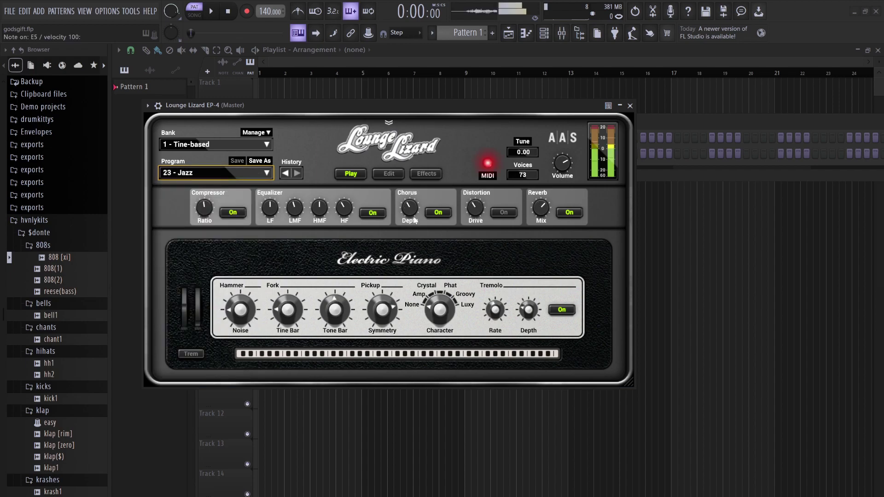
- Open the Lounge Lizard piano roll and place a chord of F#5, A5, C#6, D6 and G#6 at the start of bar 1
click(641, 128)
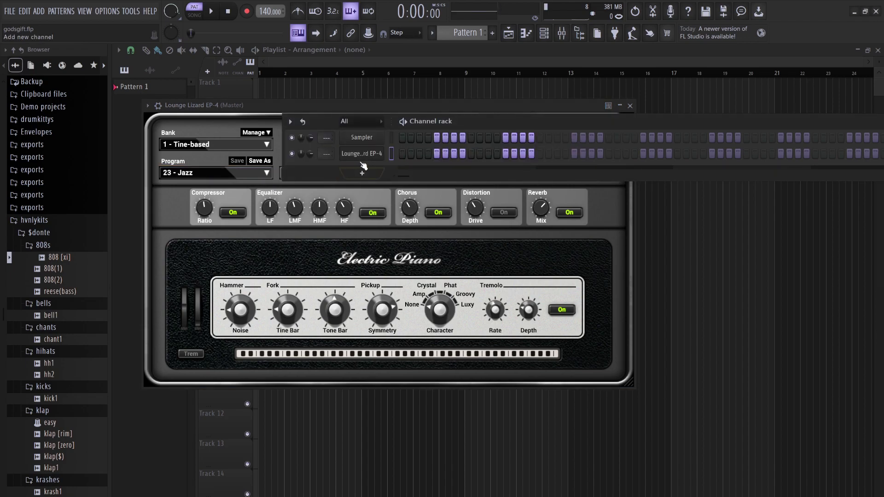
key(F7)
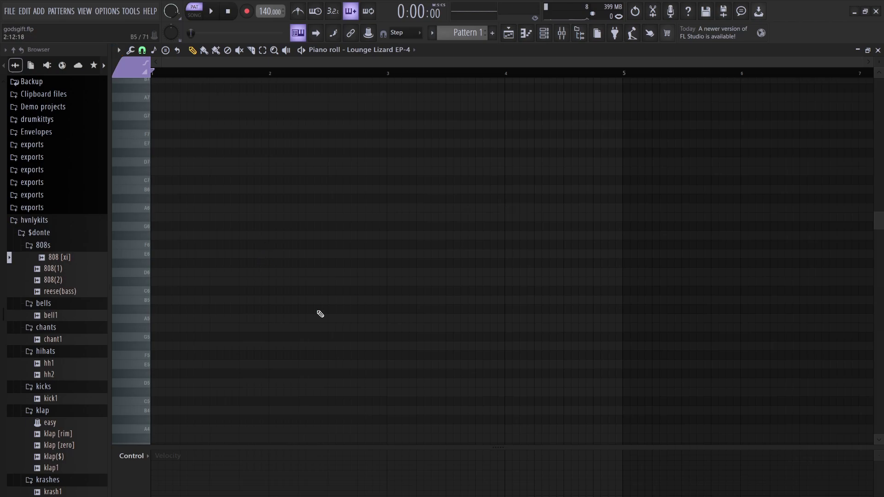
drag(206, 347, 143, 347)
click(162, 281)
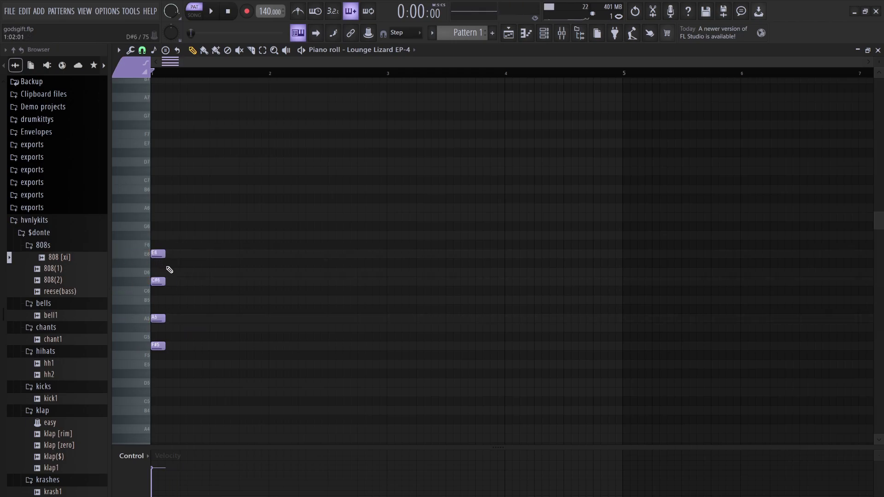
drag(153, 251, 154, 272)
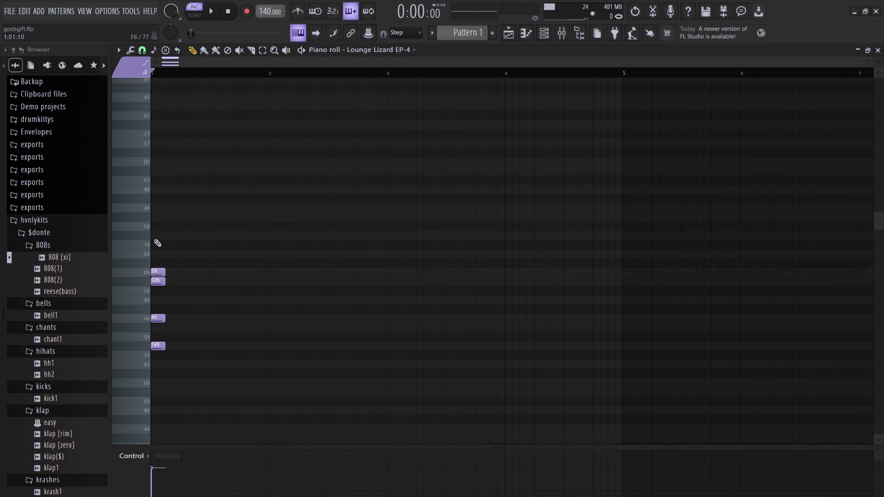
click(159, 217)
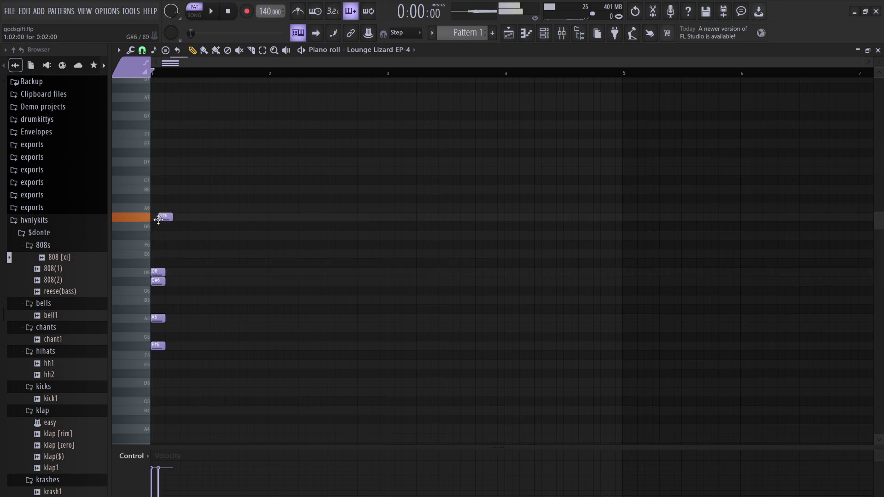
key(space)
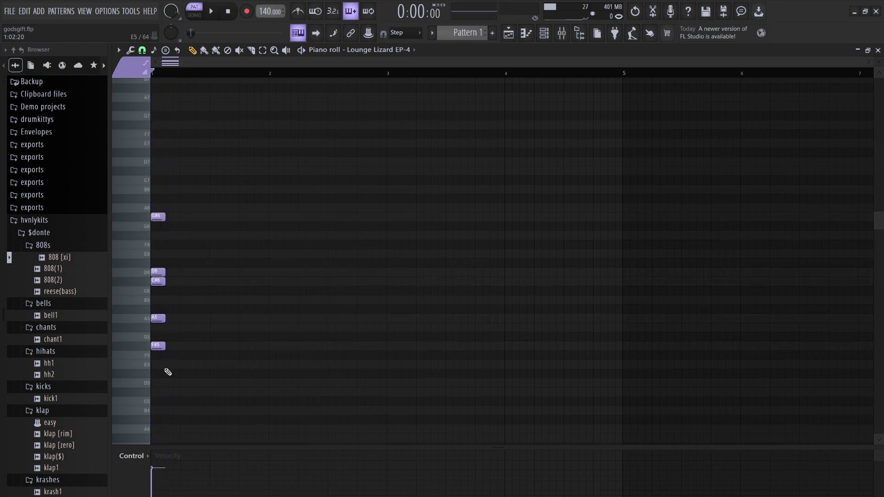
- Lengthen all five chord notes to two bars, ending at bar 3, and play the pattern
key(space)
drag(165, 219, 389, 222)
ctrl+click(436, 257)
key(space)
key(space)
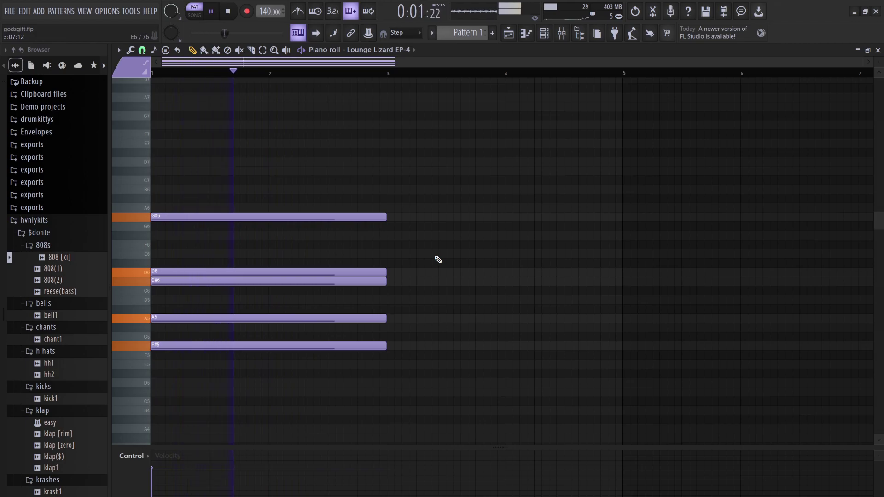
- Duplicate the chord to bar 3 and lower the copy's D6 note to B5
key(ctrl+b)
ctrl+click(411, 273)
key(shift+Down)
key(shift+Down)
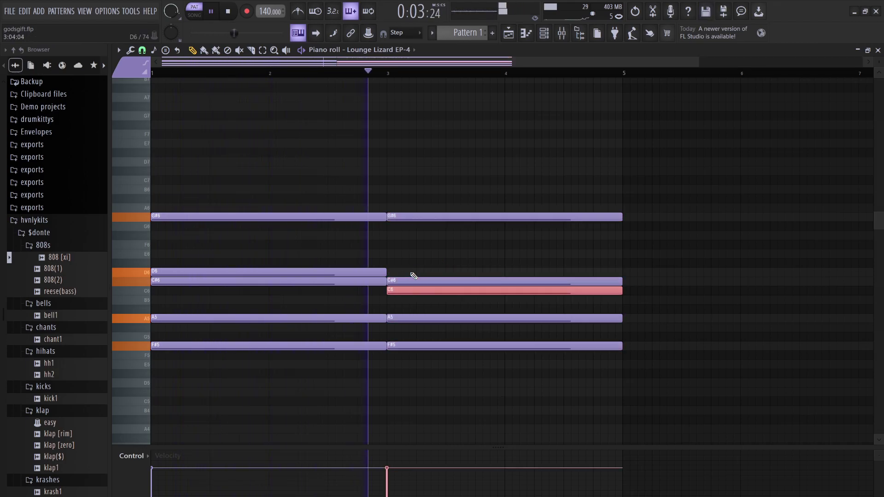
key(shift+Down)
- Lower the G#6 note of the second chord to E6 and stop playback
click(412, 216)
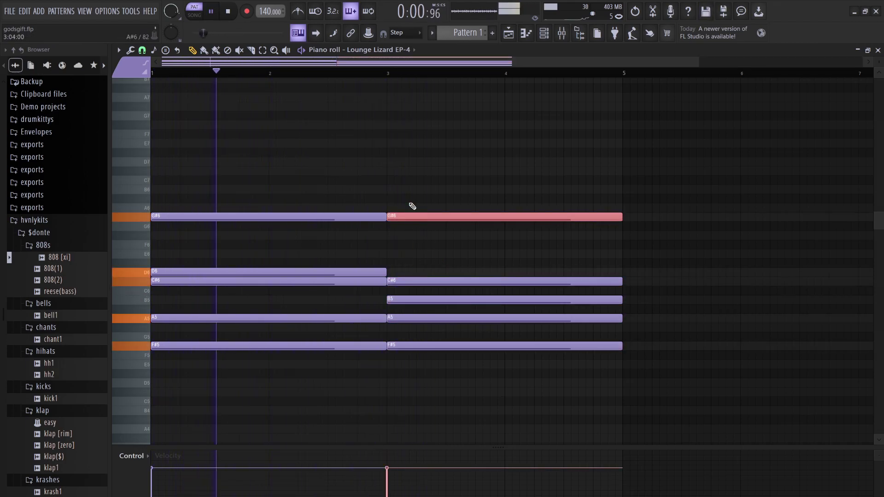
key(shift+Down)
key(shift+Down)
key(shift+Down)
key(shift+Down)
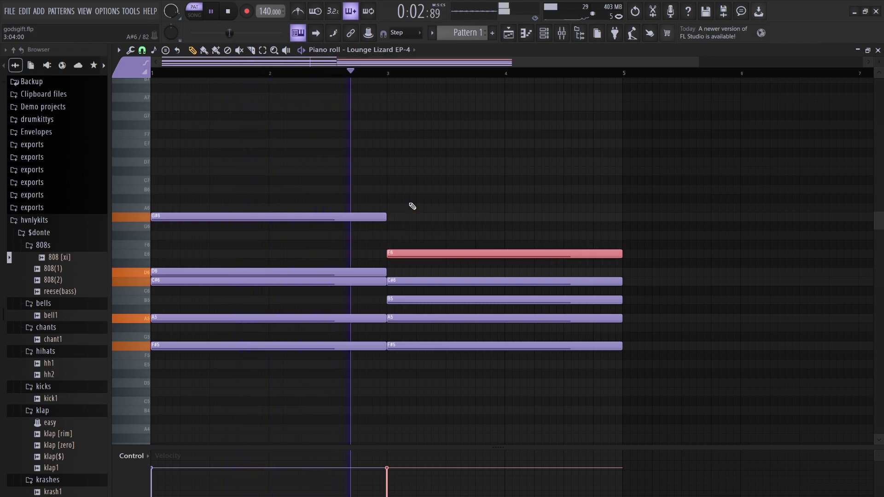
ctrl+click(421, 154)
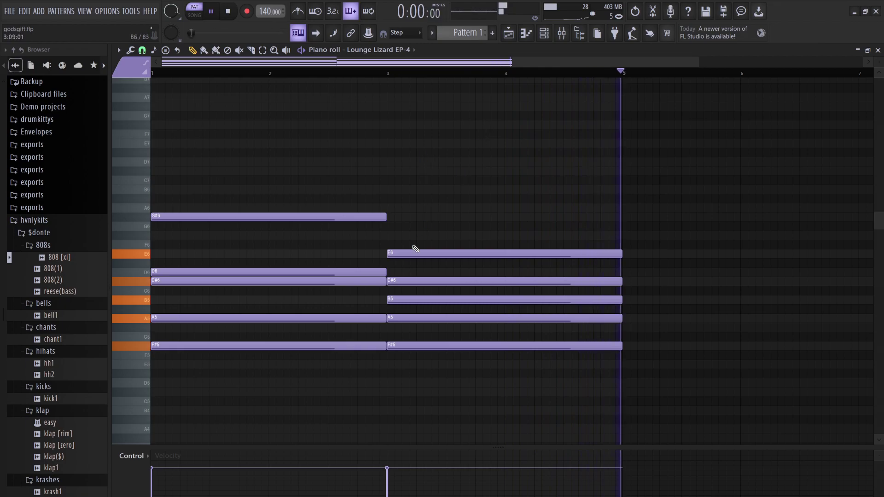
key(space)
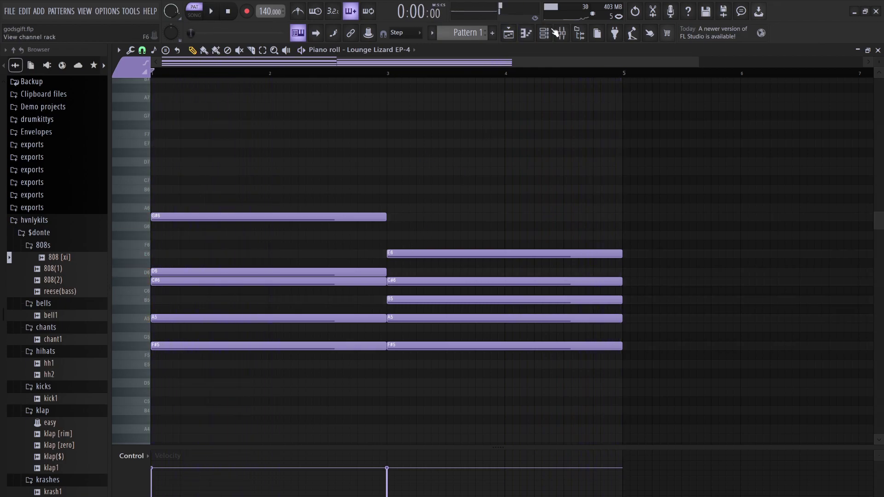
- Audition the following Lounge Lizard programs against the chords and choose 30 - Rock Electric Piano
click(544, 33)
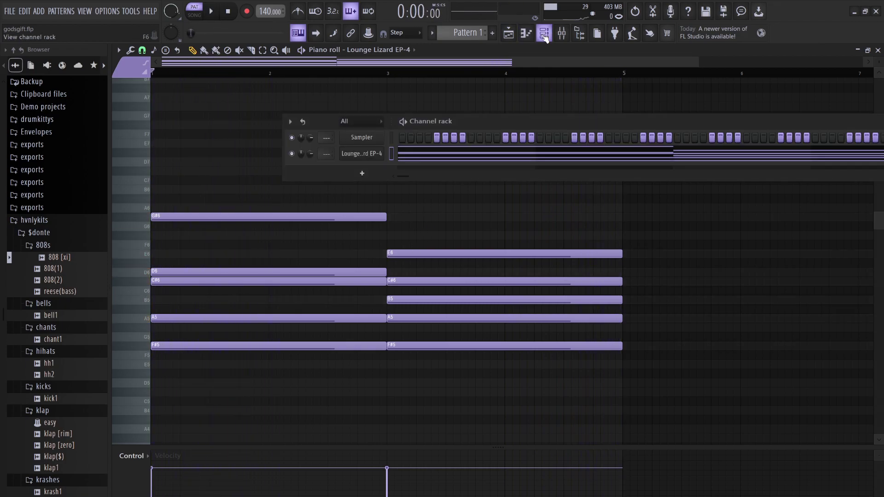
click(373, 159)
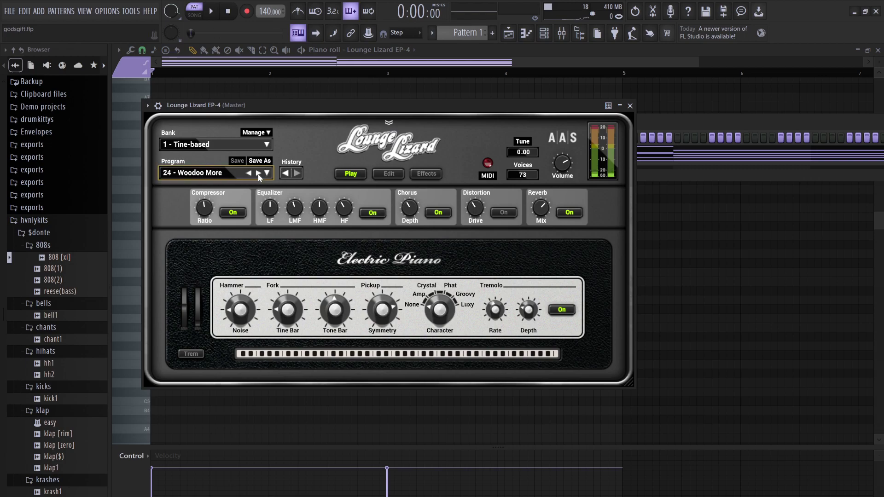
key(space)
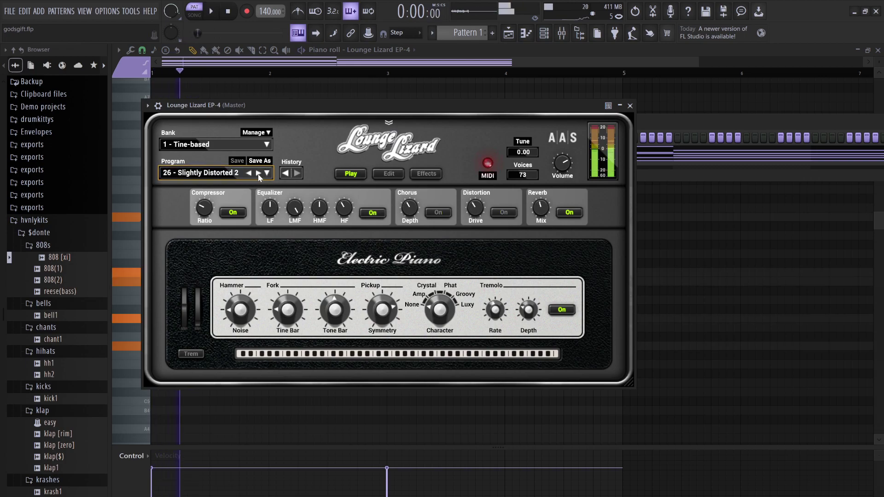
click(258, 173)
key(space)
key(space)
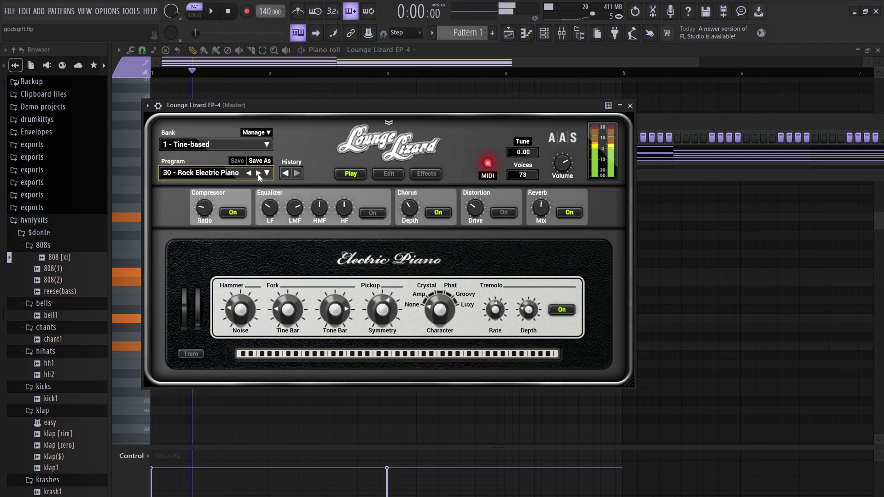
click(681, 207)
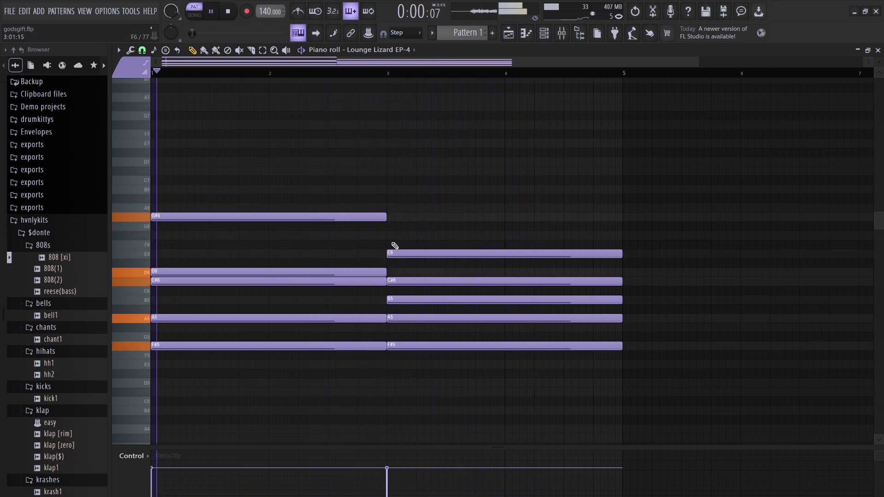
- Shorten the first chord by a quarter bar and extend the second chord's start back to meet it, then play the result
key(ctrl+a)
drag(365, 215, 352, 216)
key(ctrl+d)
key(space)
key(space)
key(ctrl+a)
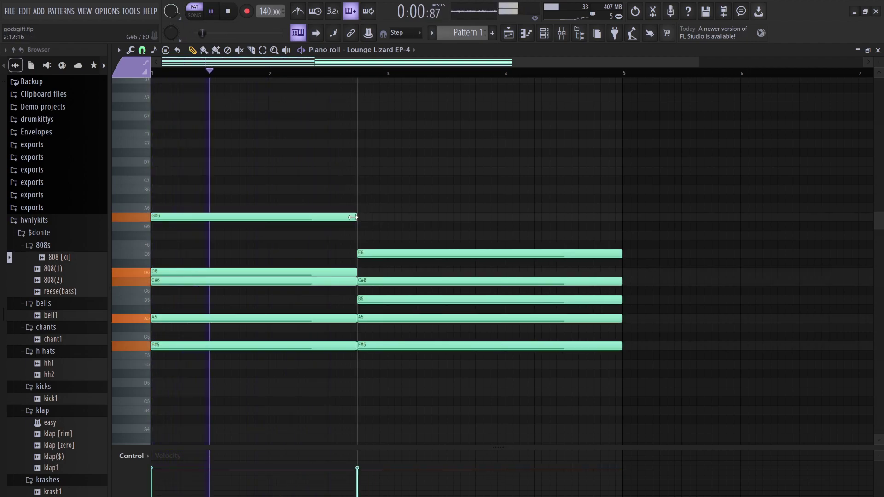
key(ctrl+d)
key(space)
key(space)
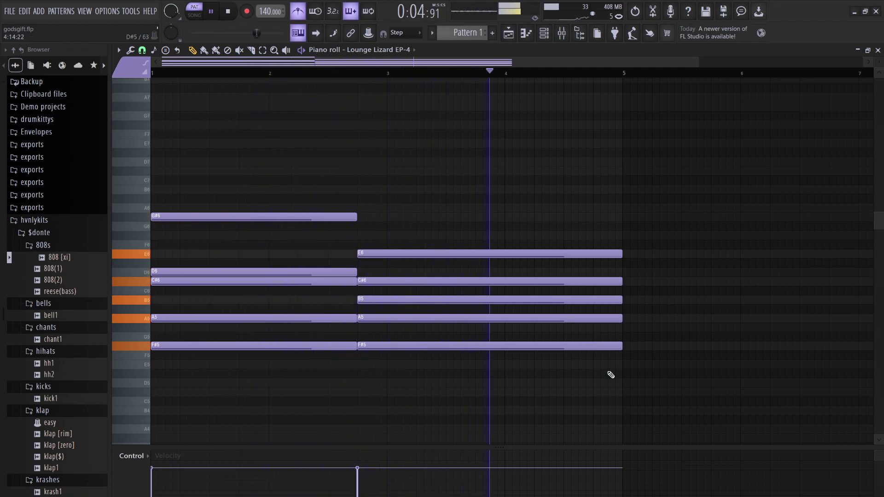
- Shorten the second chord to a length of 1:12:00, ending halfway through bar 4
key(space)
drag(613, 404, 558, 256)
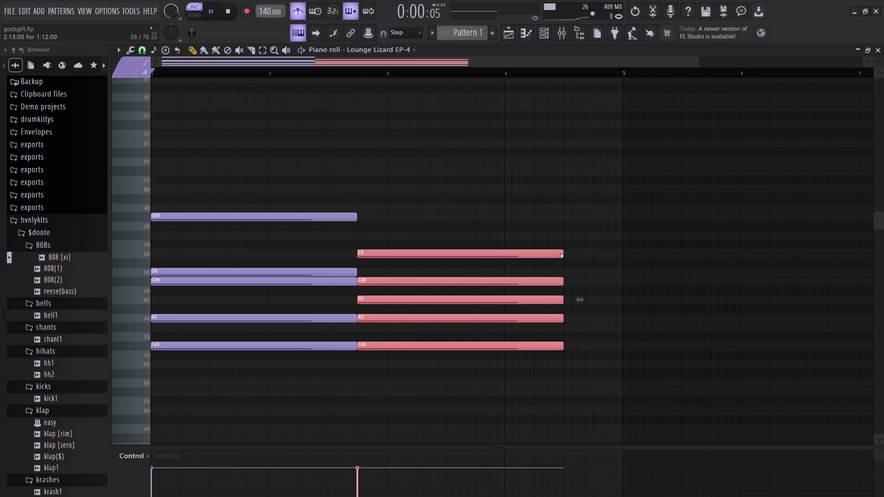
key(space)
- Duplicate the second chord directly after itself and trim the copy to end at bar 5
mouse_move(581, 395)
mouse_down()
mouse_move(494, 248)
mouse_move(756, 264)
mouse_move(702, 256)
mouse_up()
key(space)
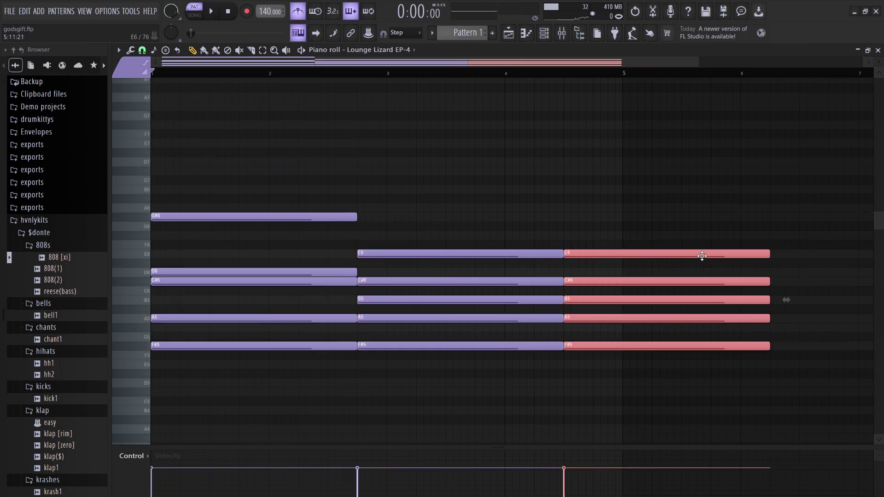
drag(770, 254, 627, 256)
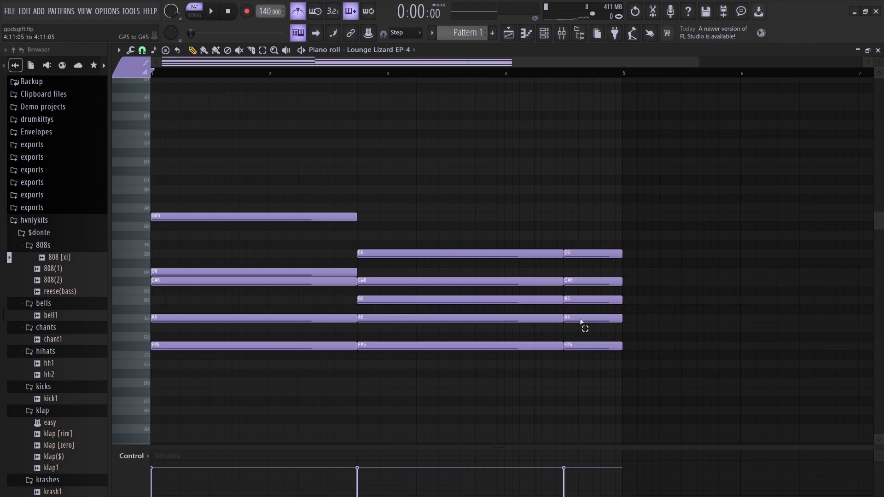
- Revoice the short third chord by moving A5 to G#5, B5 to D6 and E6 down an octave to E5
drag(580, 316, 581, 326)
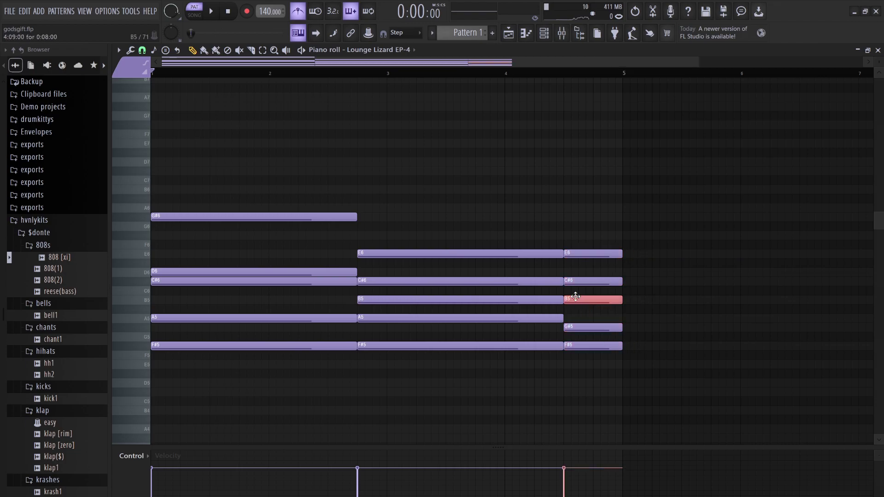
key(shift+Up)
key(shift+Up)
key(shift+Up)
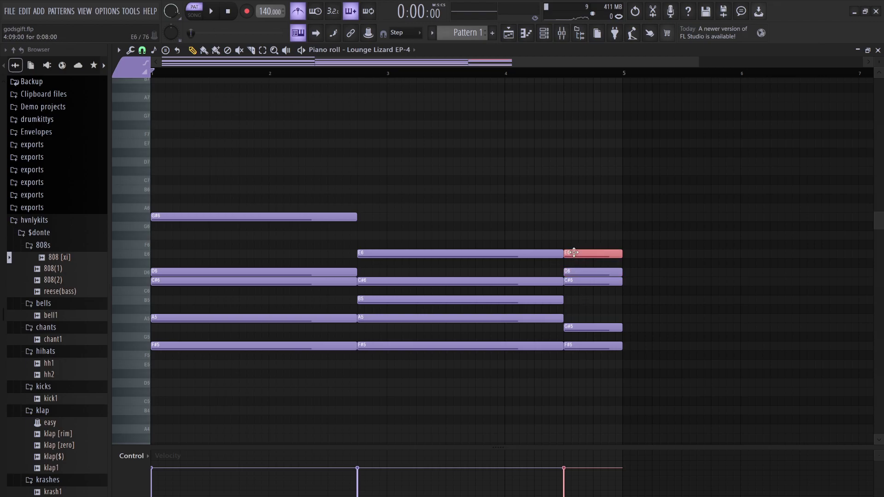
key(ctrl+Down)
key(space)
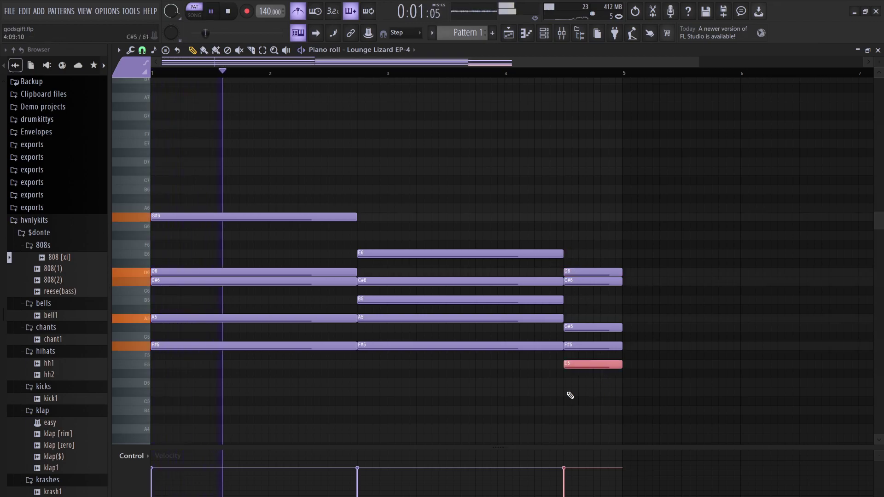
click(542, 388)
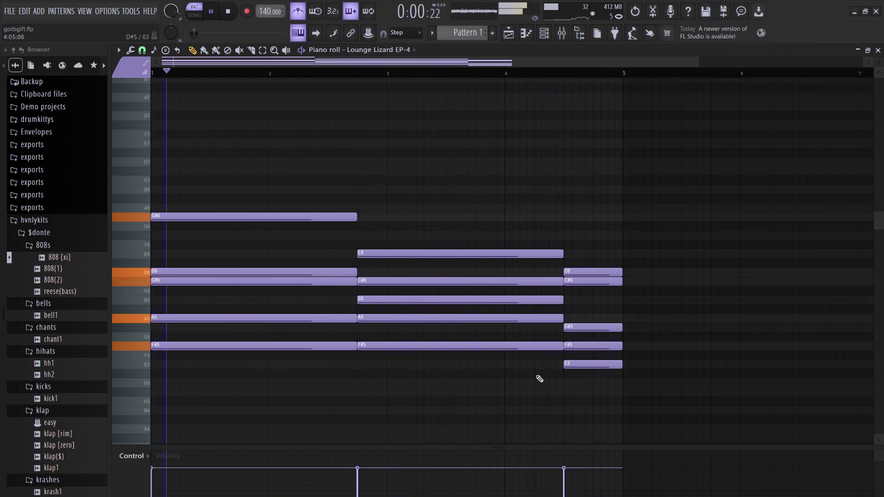
- Copy the lowest note of each chord two octaves down as bass notes F#3, F#3 and E3, with slightly lower velocity
click(571, 365)
drag(515, 357, 470, 345)
drag(299, 358, 262, 346)
key(space)
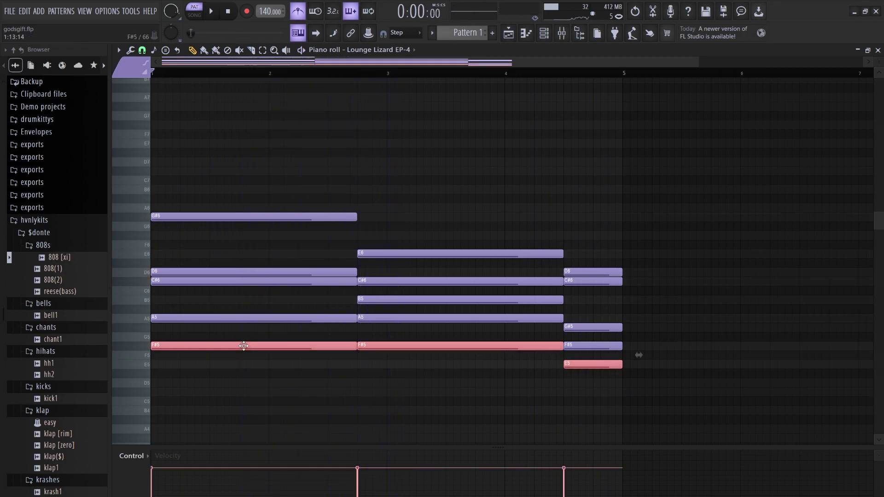
key(ctrl+Down)
key(space)
key(ctrl+Down)
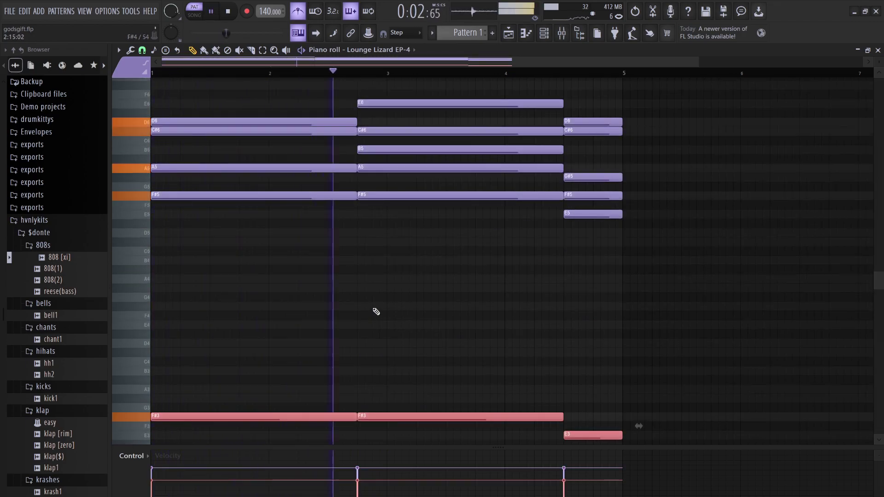
key(space)
key(space)
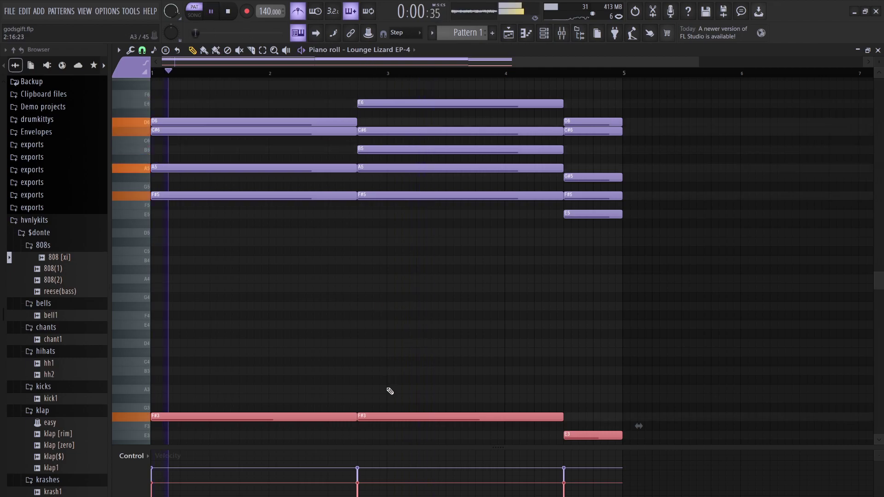
- Lower the bass note under the second chord to D3 and deselect it
ctrl+click(387, 421)
key(space)
key(space)
key(shift+Down)
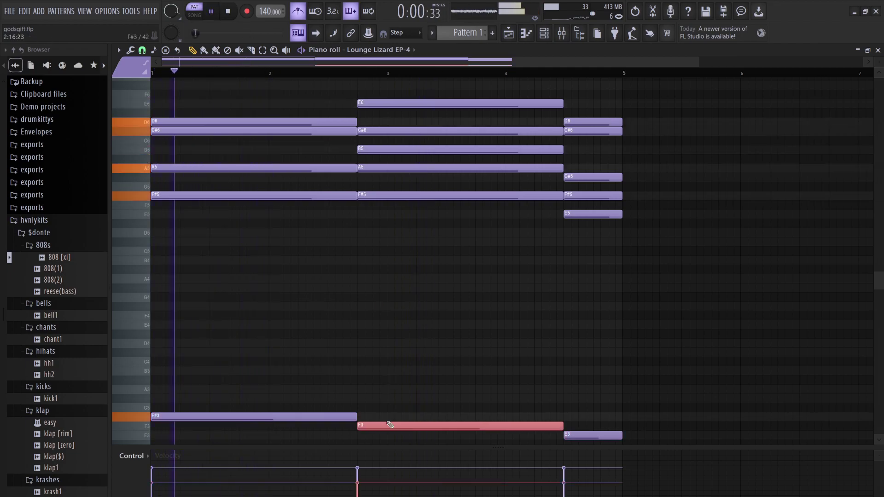
key(shift+Down)
key(shift+Down)
key(shift+Down)
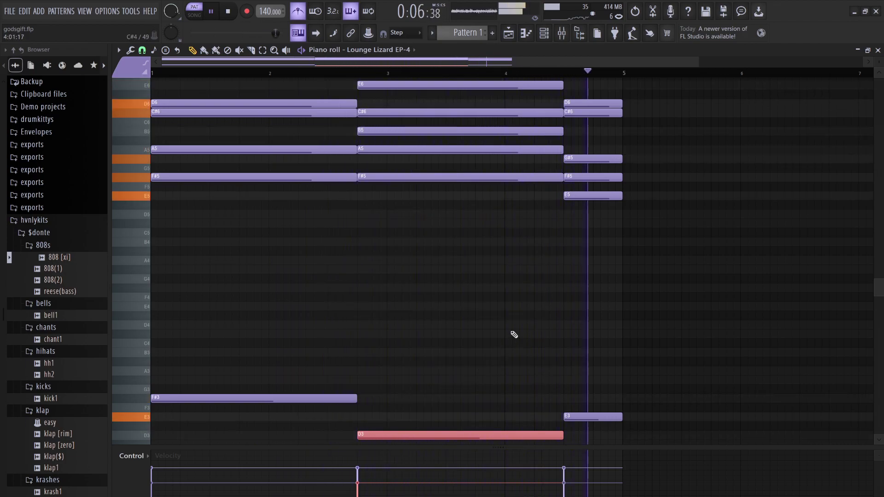
ctrl+click(411, 311)
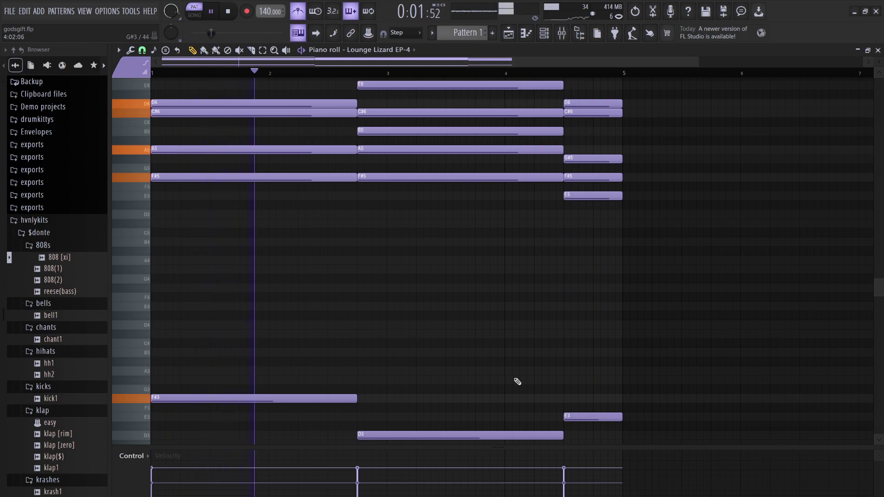
- Select the upper chord notes, randomize their velocities slightly and clear the selection
scroll(519, 279, up, 3)
scroll(519, 279, up, 3)
drag(579, 393, 240, 198)
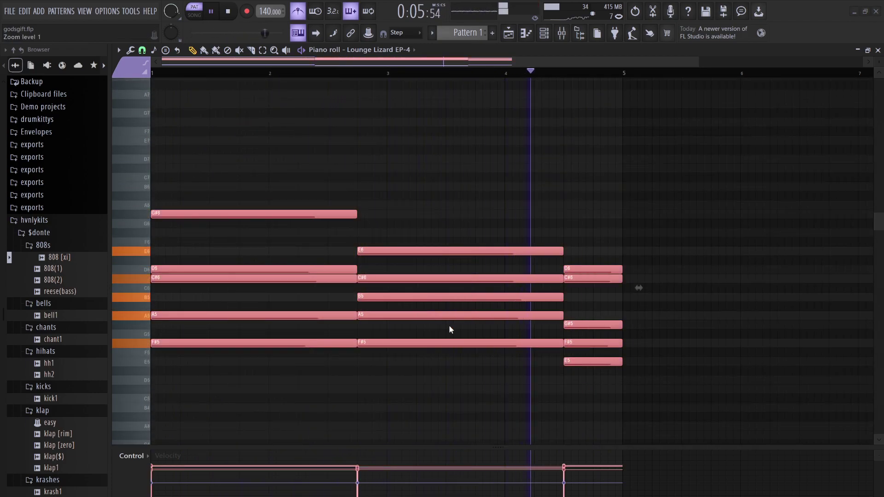
ctrl+click(350, 378)
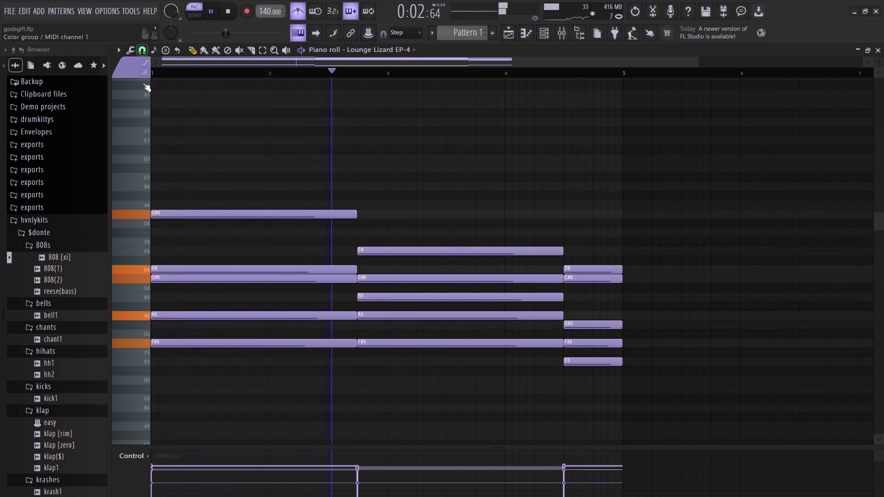
- Draw half-bar melody notes B6, C#7 and D7 above the first chord, starting just after the beginning of bar 1
key(space)
click(167, 188)
key(space)
key(space)
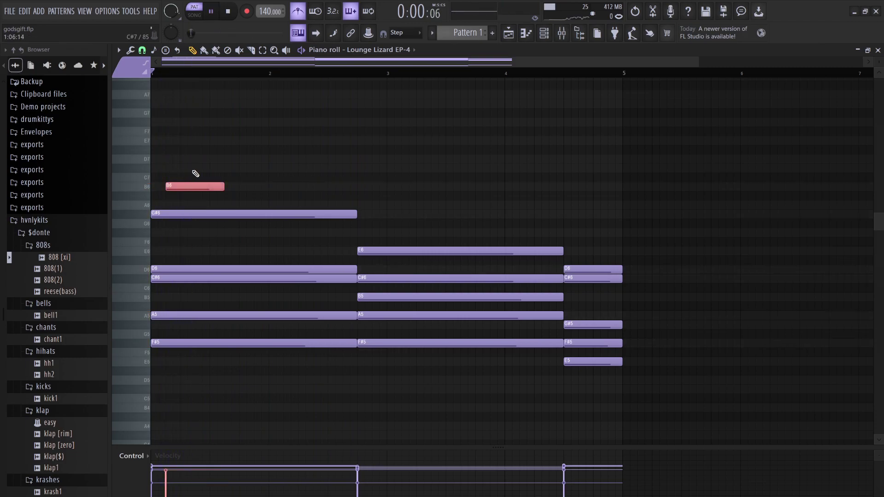
key(space)
key(space)
click(203, 168)
key(space)
key(space)
click(258, 159)
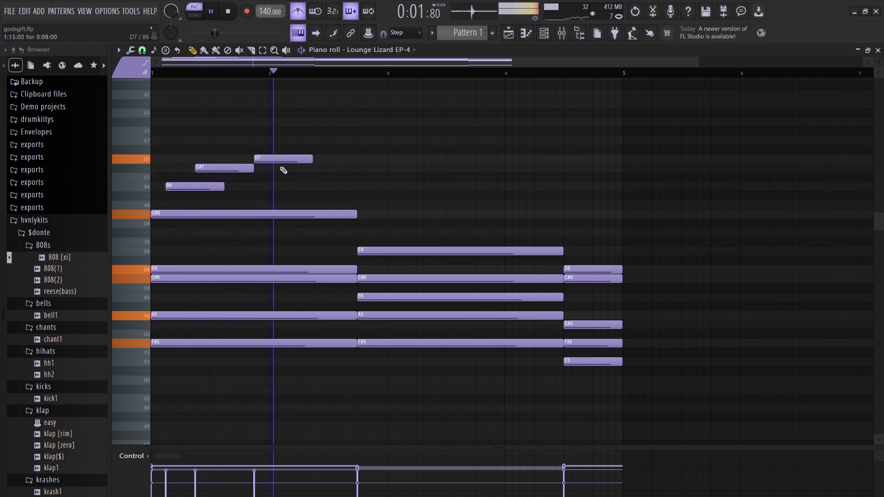
- Replace the D7 with a short A6 and copy the B6, C#7, A6 phrase one bar later
key(space)
key(space)
drag(289, 163, 203, 168)
key(space)
key(space)
key(space)
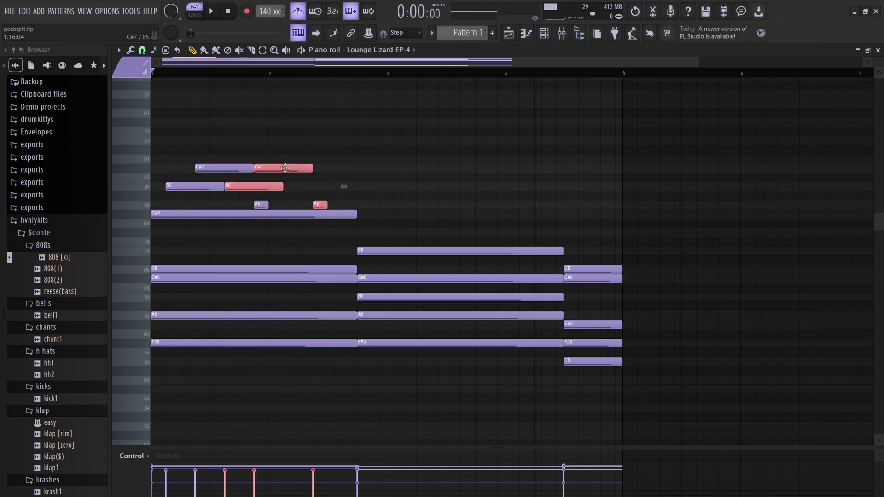
key(ctrl+b)
key(space)
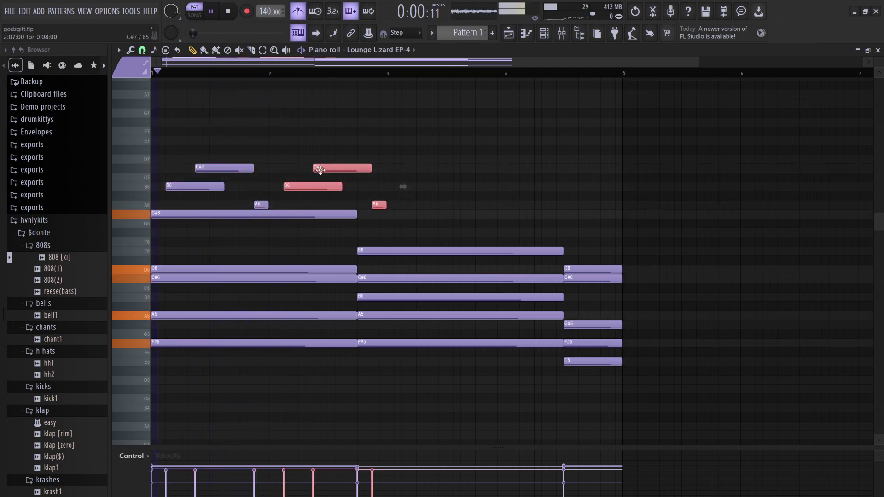
click(283, 208)
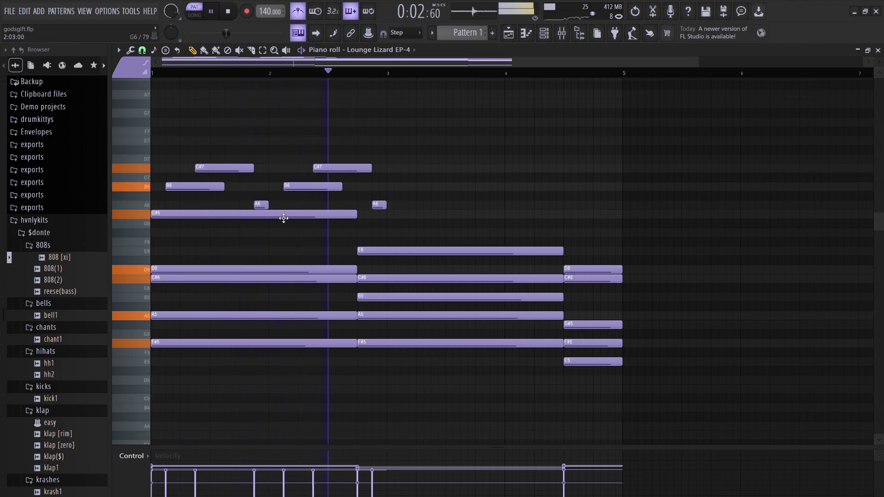
- Add a short D7 melody note at the start of the second chord, overlapping the end of the second C#7
key(space)
key(space)
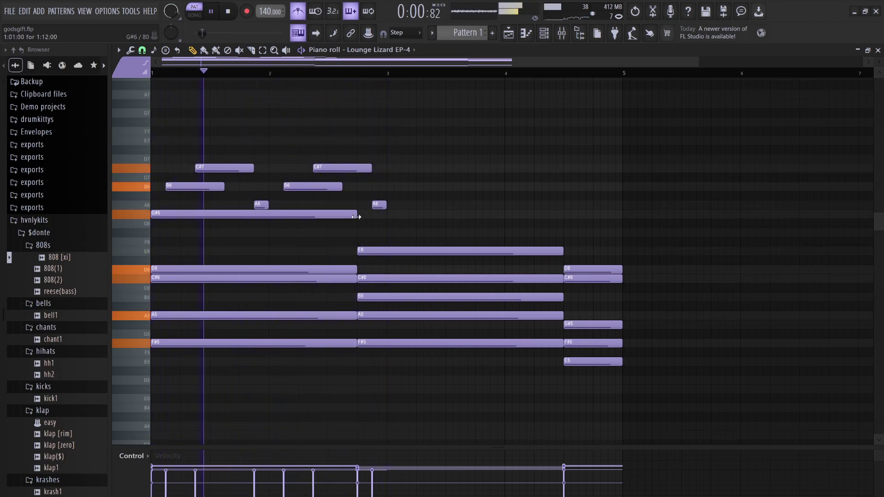
click(355, 149)
key(space)
key(space)
drag(355, 150, 362, 163)
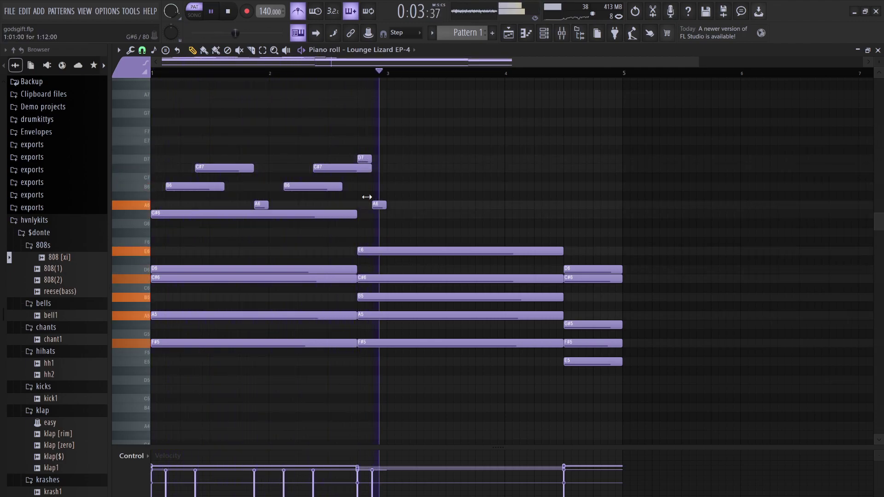
key(space)
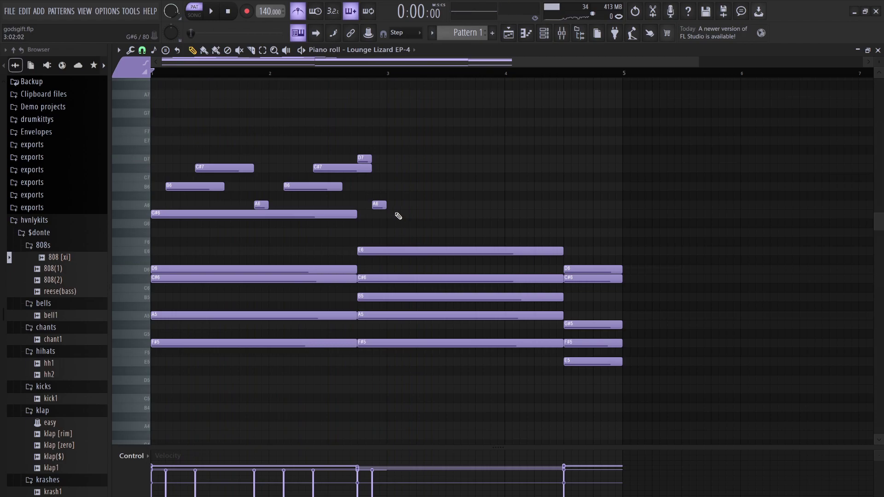
- Duplicate the two-bar melody into bars 3 and 4 and deselect the copied notes
drag(395, 218, 329, 154)
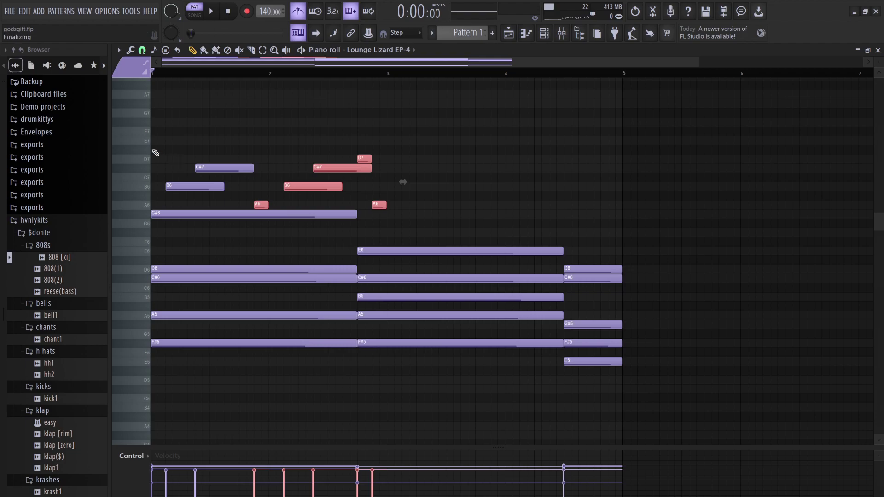
drag(198, 167, 421, 179)
key(space)
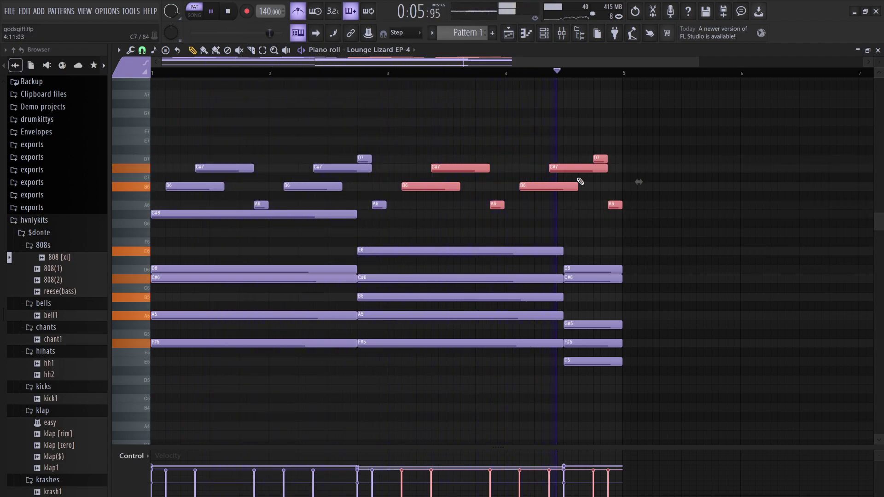
ctrl+click(490, 193)
- Lower the C#7 melody note in bar 3 to G#6
drag(471, 178, 469, 166)
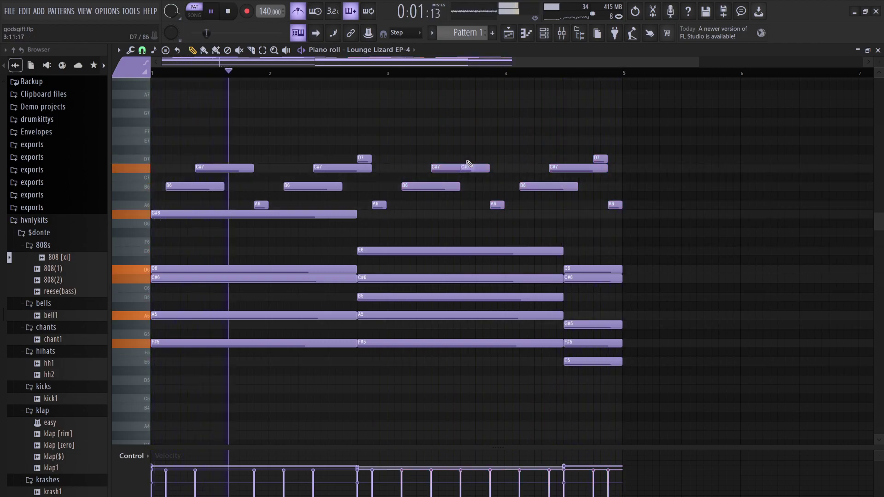
right_click(469, 167)
key(Down)
key(Down)
key(Down)
key(Down)
key(Down)
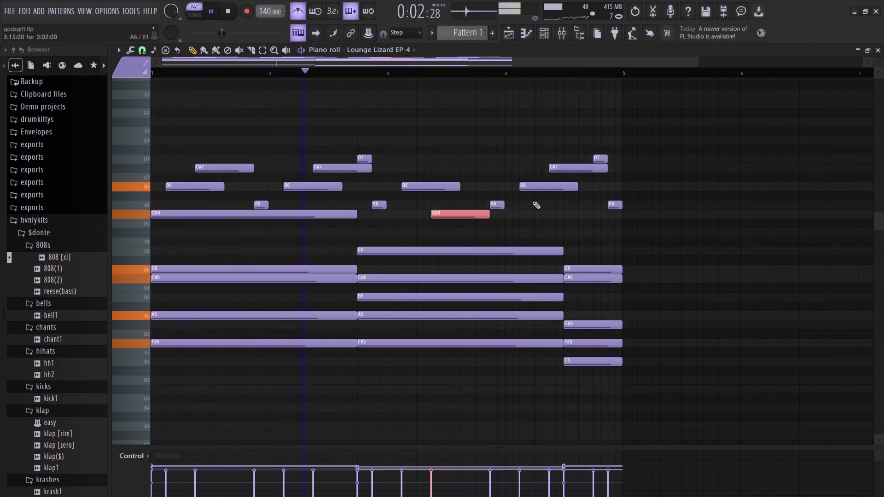
- Raise the C#7 melody note in bar 4 to E7
drag(561, 168, 562, 163)
key(shift+Up)
key(shift+Up)
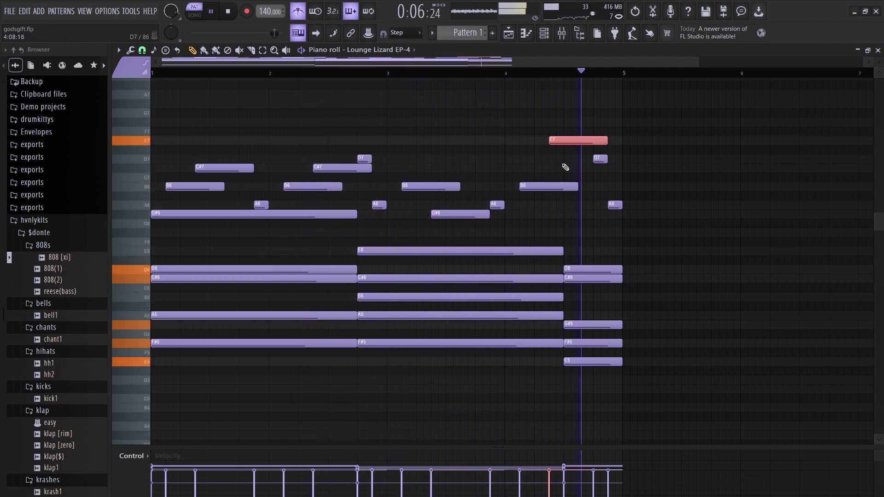
- Swap the order of the B6 and G#6 melody notes in bar 3 and lower the B6 to A6
drag(448, 225, 438, 174)
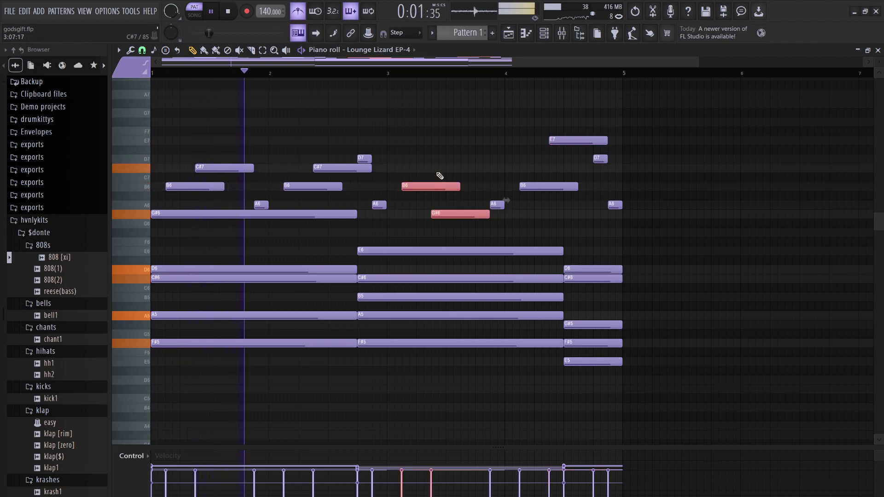
key(alt+y)
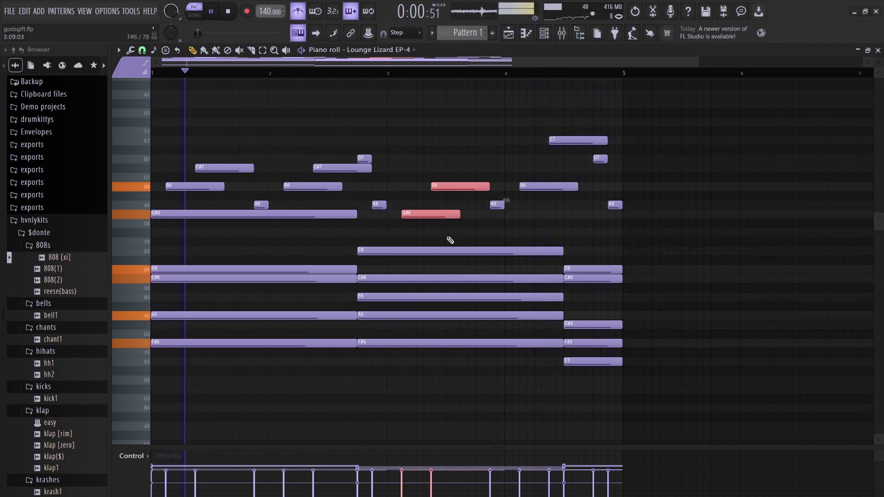
ctrl+click(446, 199)
ctrl+click(447, 189)
key(shift+Down)
key(shift+Down)
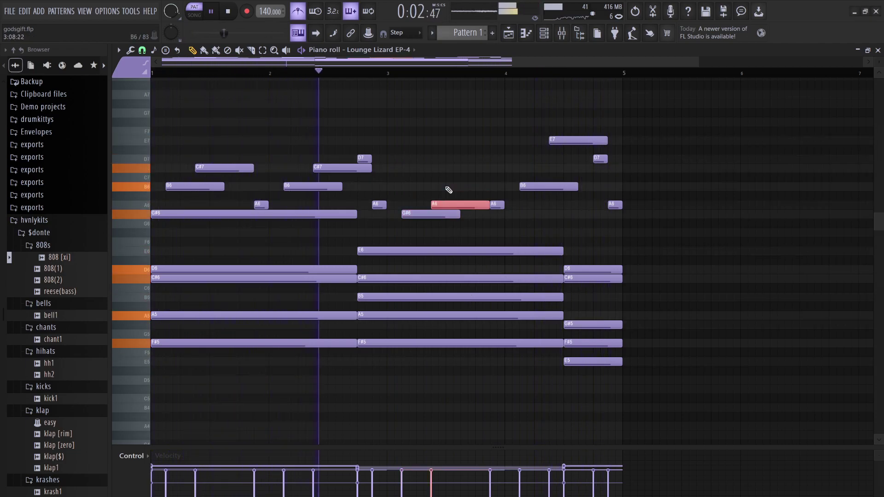
- Raise the short A6 at the end of bar 3 to C#7 and deselect it
ctrl+click(507, 214)
ctrl+click(496, 208)
key(shift+Up)
key(shift+Up)
key(shift+Up)
key(shift+Up)
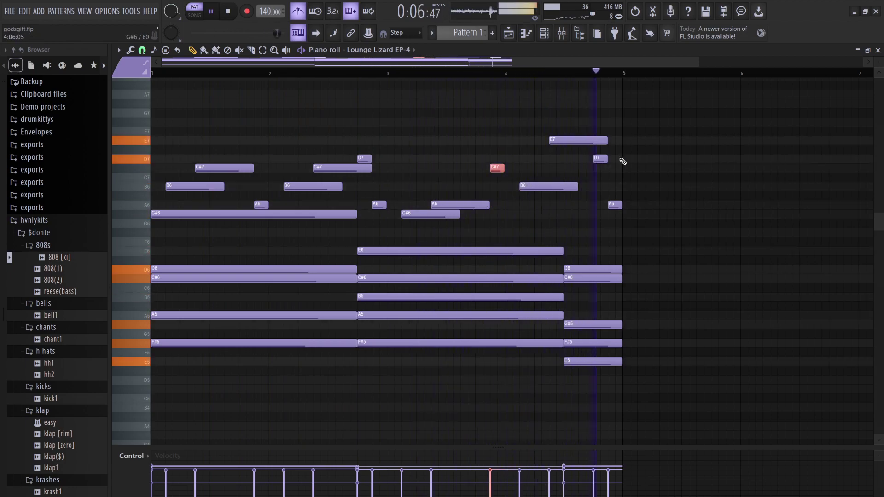
ctrl+click(538, 208)
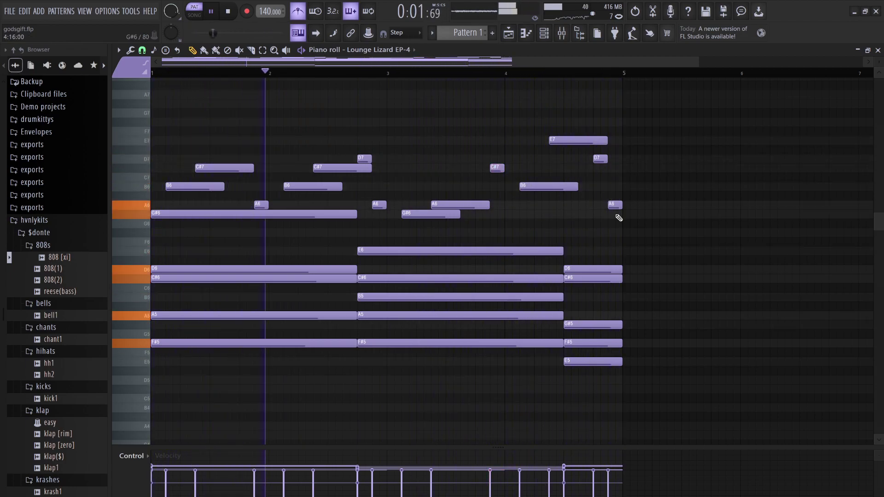
- Select all the melody notes across bars 1 to 4 and randomize their velocities slightly
drag(616, 218, 384, 110)
drag(363, 197, 290, 139)
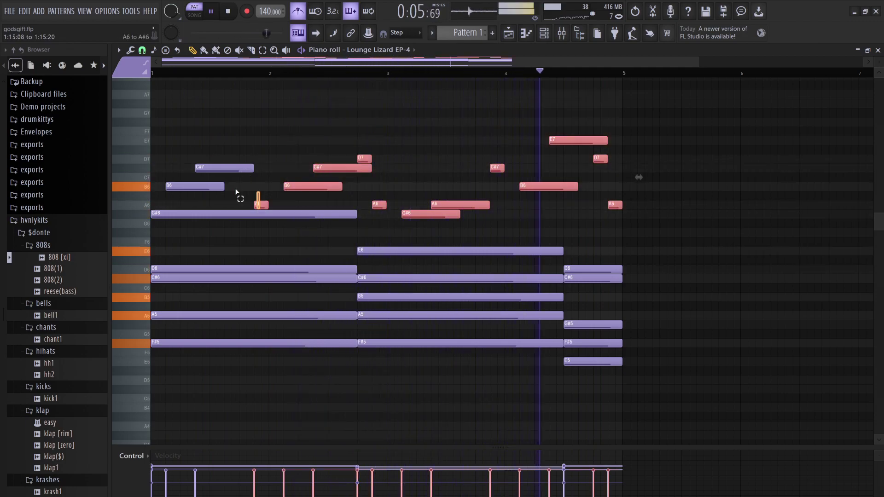
drag(264, 212, 179, 155)
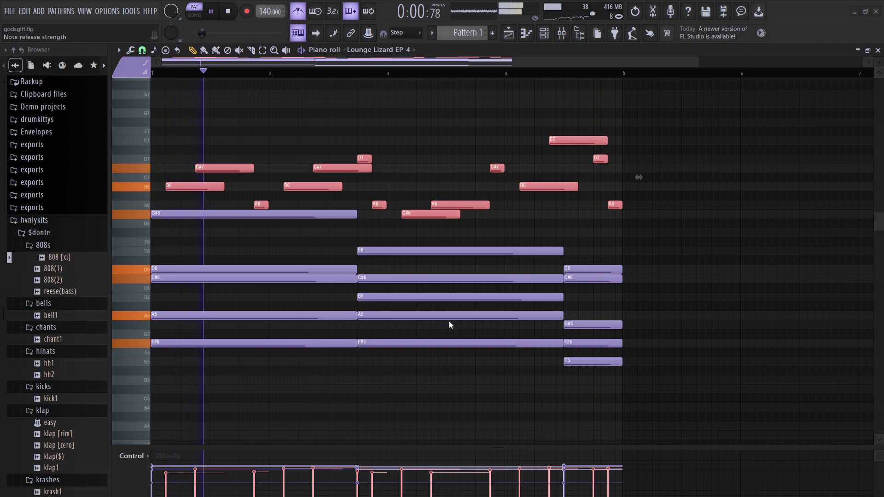
- Duplicate the complete four-bar pattern of chords, bass and melody into bars 5 to 8
scroll(460, 390, down, 8)
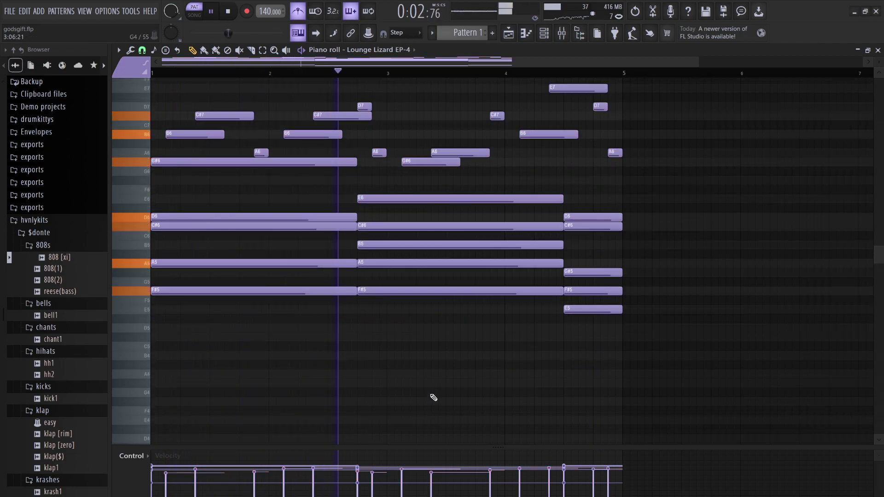
scroll(437, 371, up, 5)
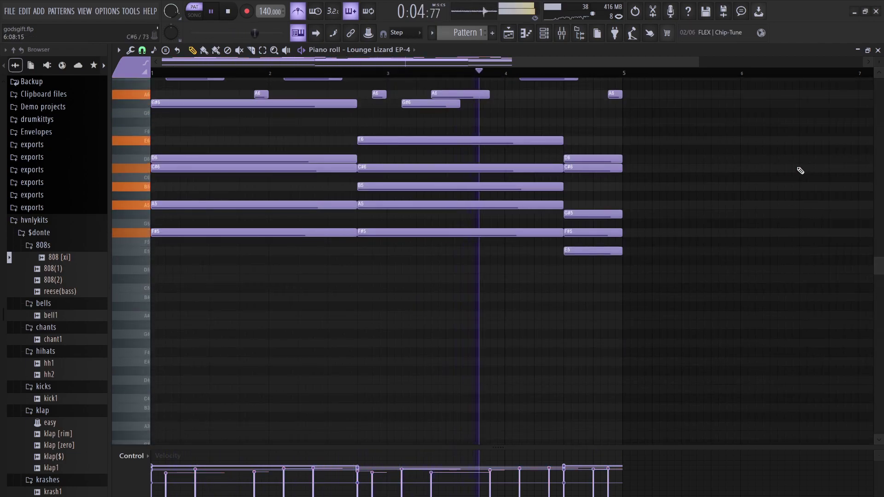
drag(879, 62, 879, 75)
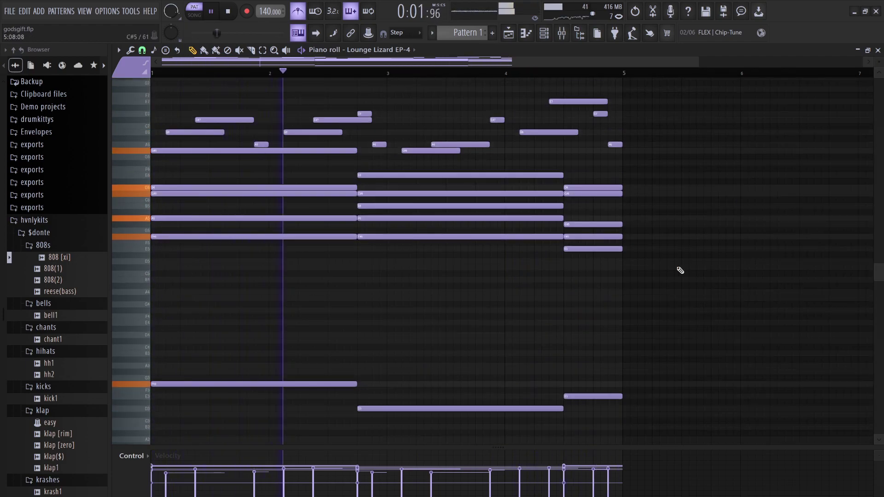
scroll(679, 272, right, 3)
ctrl+click(594, 293)
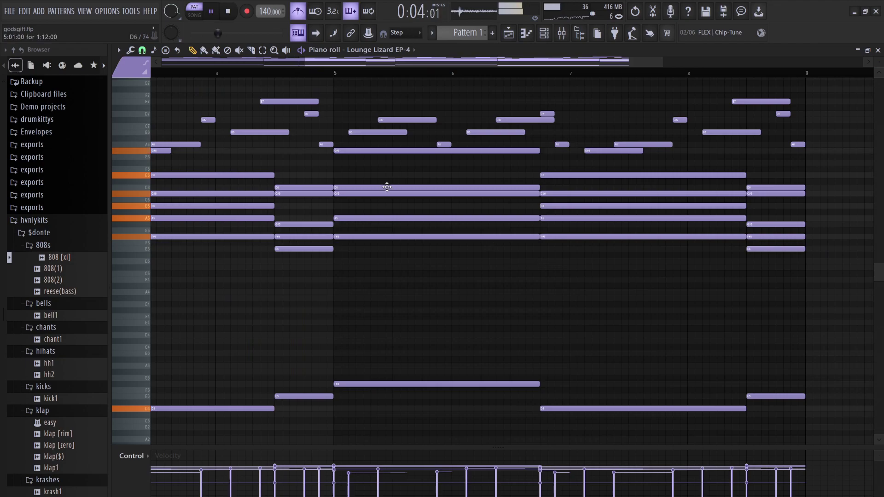
- Revoice the chords in bars 5 to 8: first chord's G#6 to G#5 and D6 to E6, second's A5 to G#5, third's F#5 to A5
drag(380, 186, 356, 144)
key(ctrl+Down)
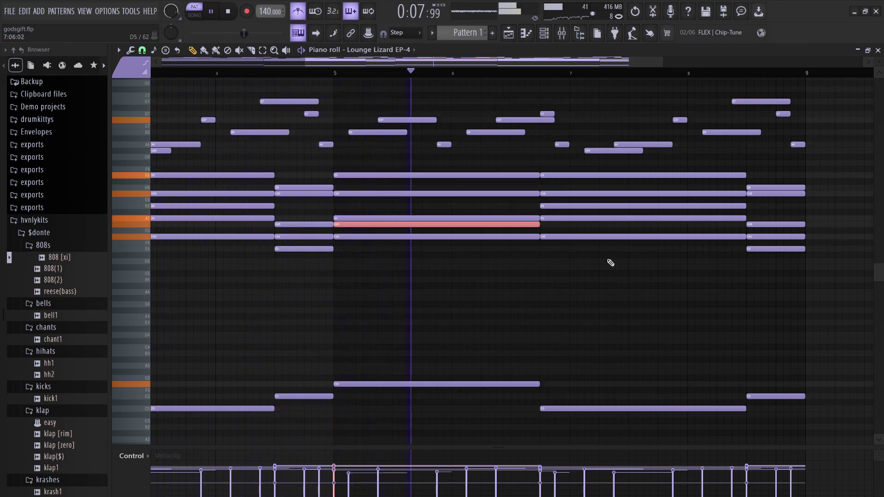
drag(578, 222, 579, 224)
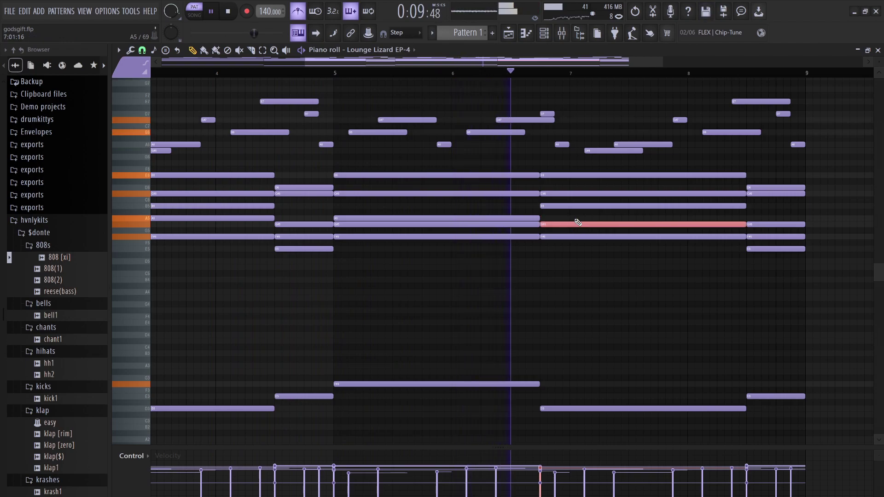
click(758, 237)
key(shift+Up)
key(shift+Up)
key(shift+Up)
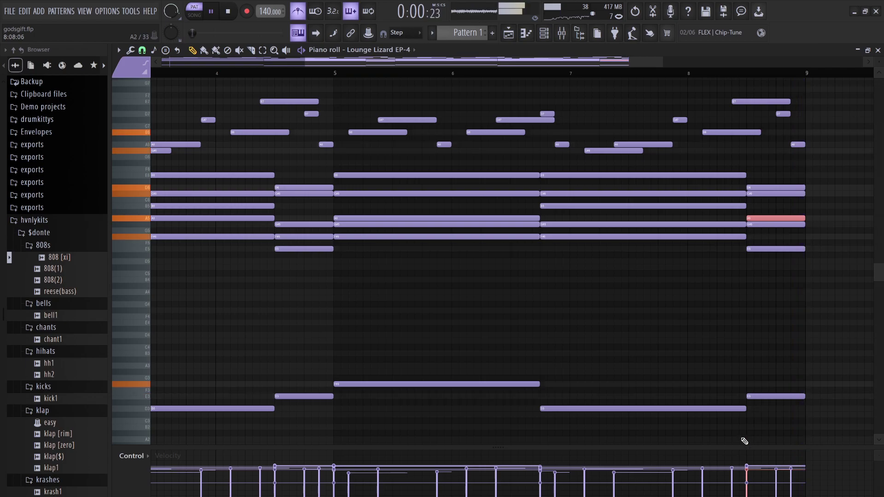
- Lower the bass notes under the second and third chords of bars 5 to 8 to C#3 and D3
key(shift+Down)
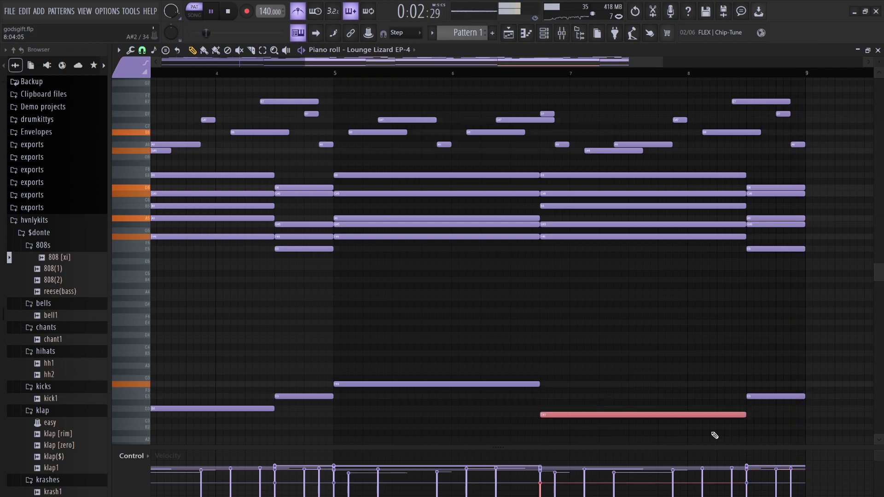
ctrl+click(768, 409)
key(shift+Down)
key(shift+Down)
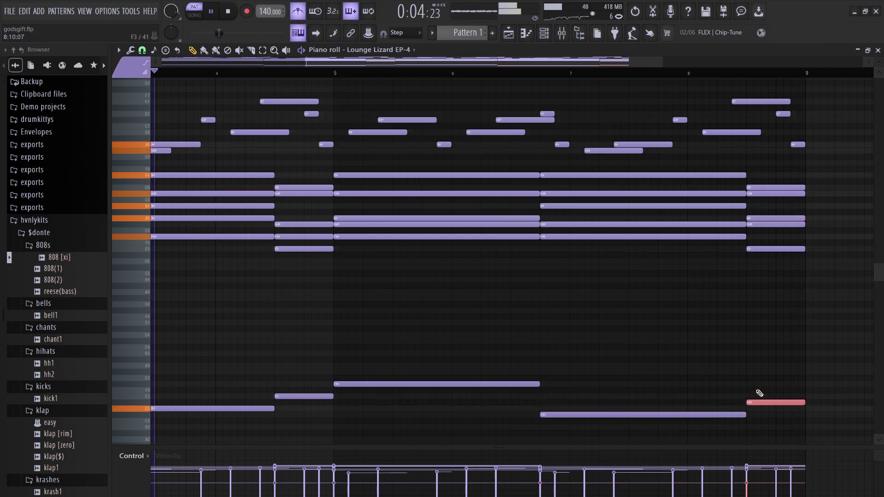
- Try the bass note under the bar 5 chord at D3 and move it back up to F#3
click(391, 384)
key(shift+Down)
key(shift+Down)
key(shift+Down)
key(shift+Down)
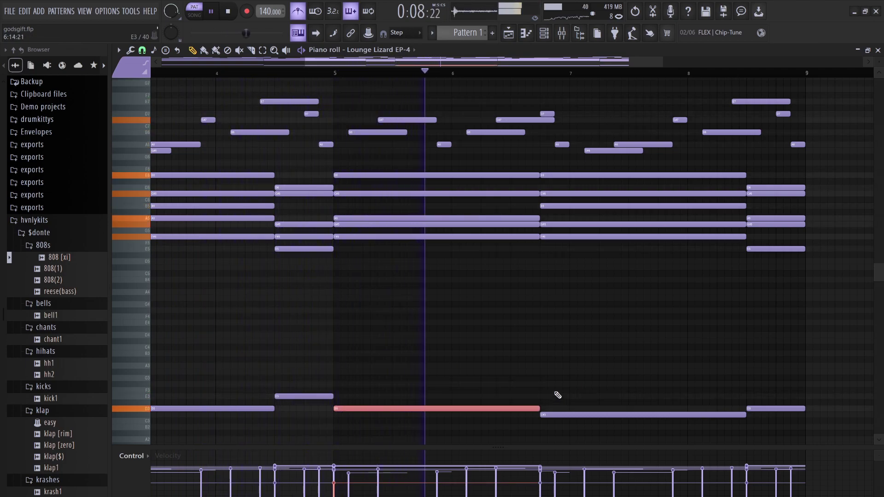
key(shift+Up)
key(shift+Up)
key(shift+Up)
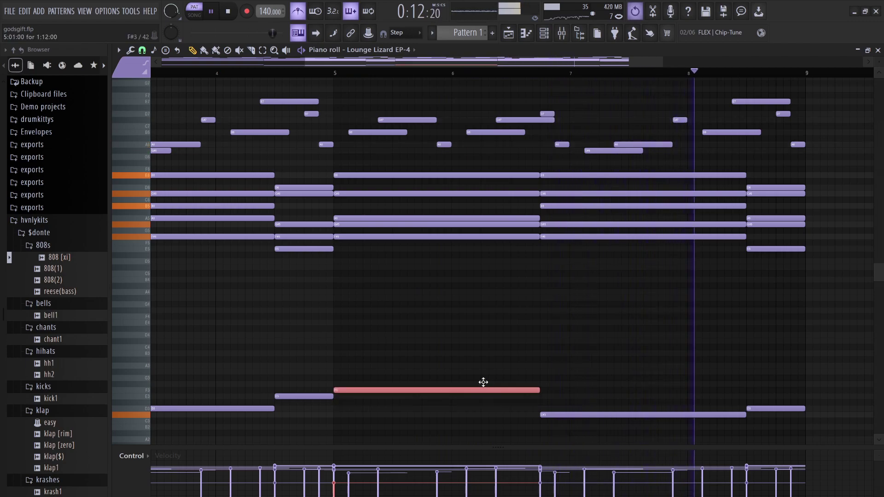
key(shift+Up)
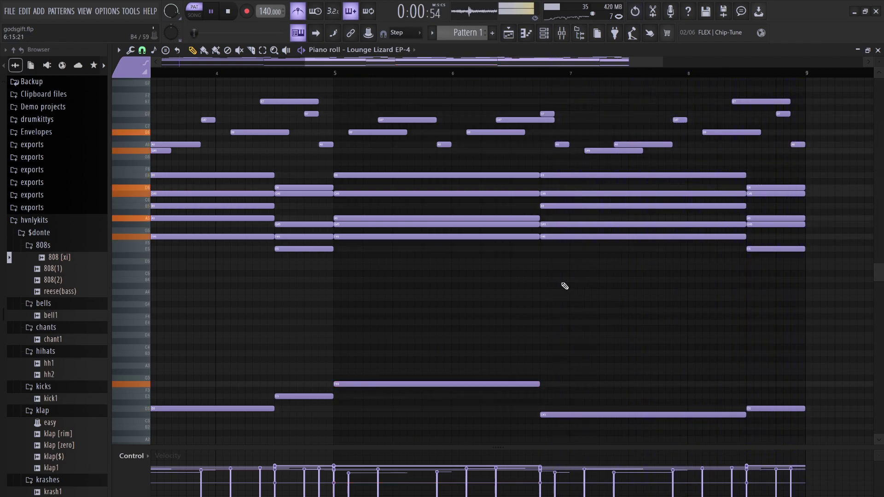
- Undo the last flip of the two bar 6 melody notes and raise the long C#7 note to E7
scroll(562, 289, up, 3)
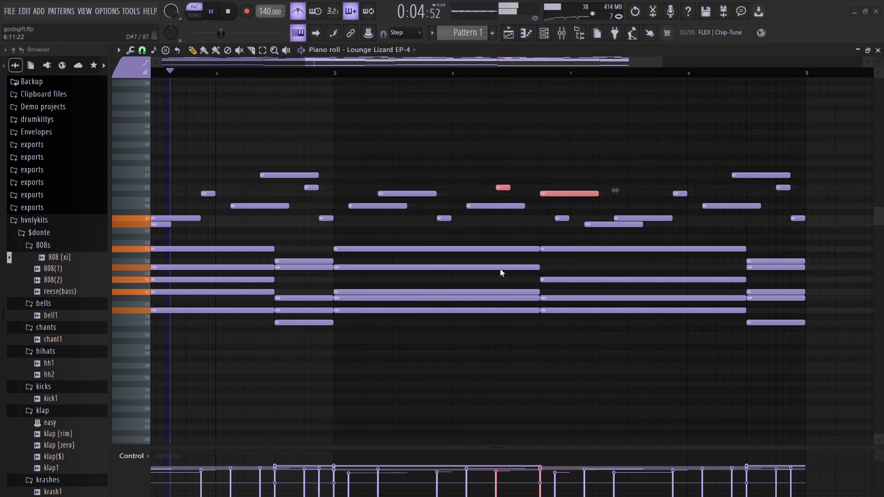
key(ctrl+z)
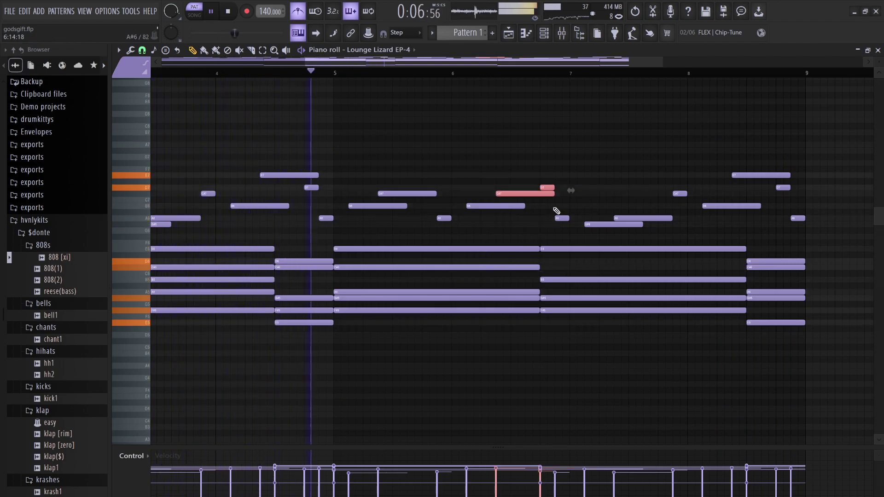
ctrl+click(533, 192)
key(shift+Up)
key(shift+Up)
key(shift+Up)
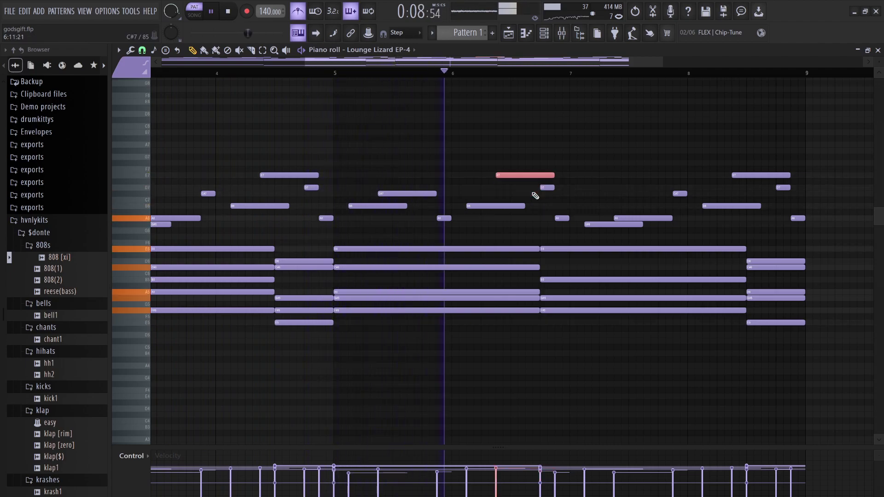
- Lower the short D7 melody note in late bar 6 to C#7 and raise bar 6's first long note to D7
ctrl+click(558, 195)
drag(547, 192, 539, 187)
click(541, 188)
key(shift+Down)
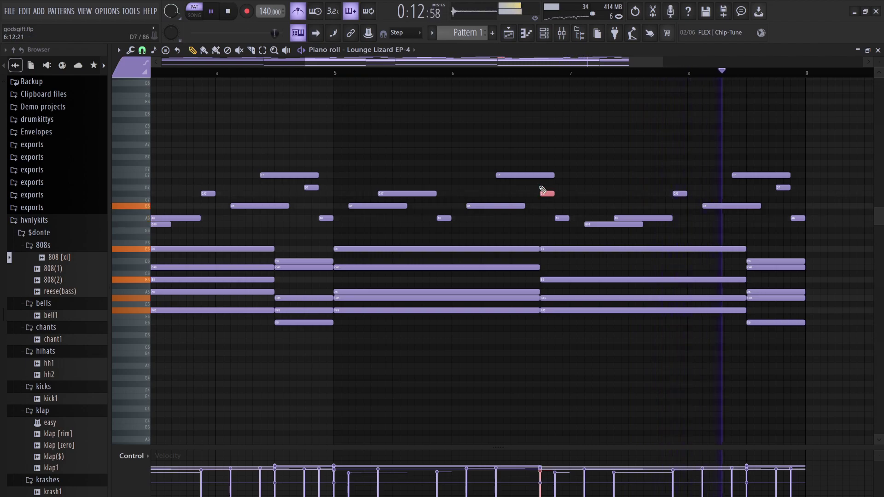
click(495, 205)
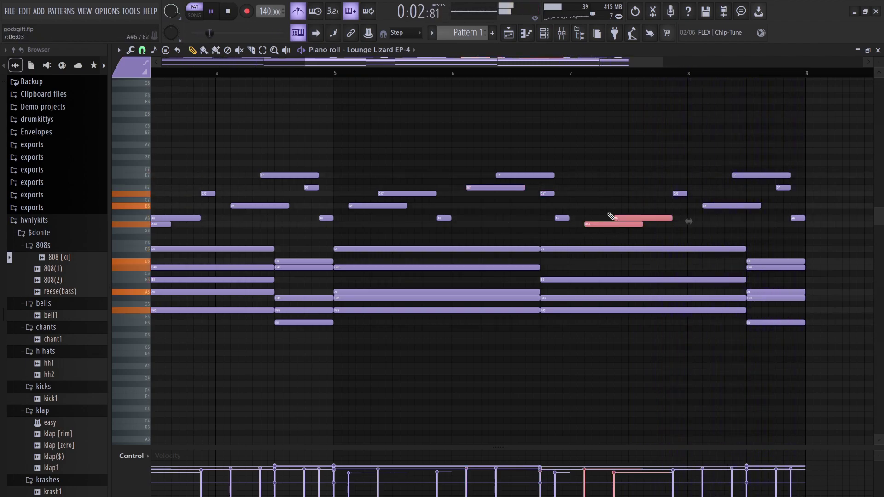
- Move the first long melody note of bar 7 to B6 and the second long one to G#6
key(shift+Up)
key(shift+Up)
key(shift+Up)
ctrl+click(643, 199)
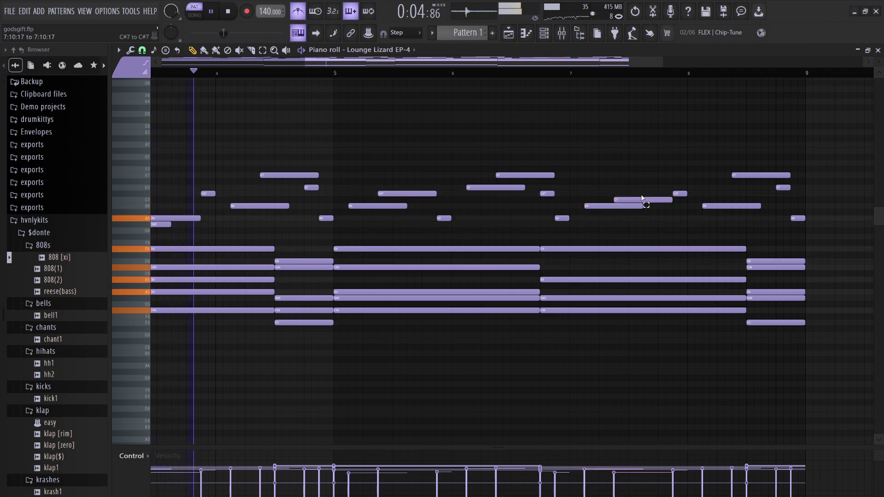
key(shift+Down)
key(shift+Down)
key(shift+Down)
key(shift+Down)
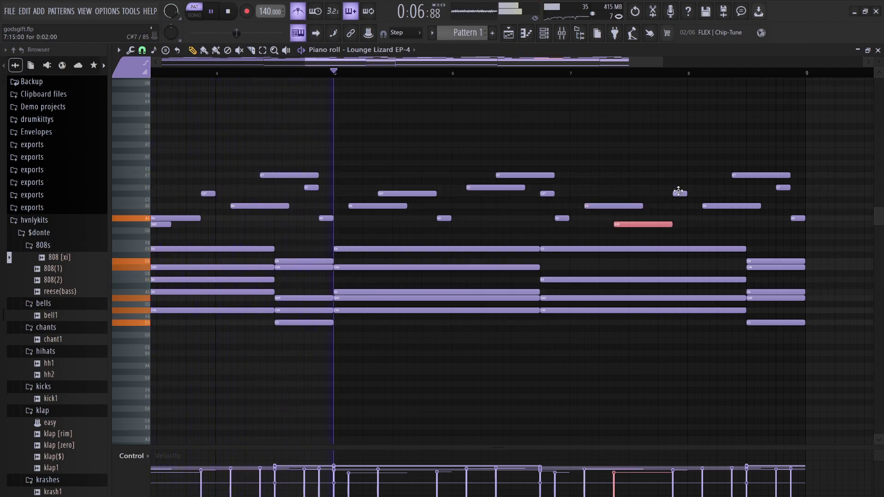
- Move the first long melody note of bar 8 to D7 and the second long one to C#7
click(721, 205)
key(shift+Up)
key(shift+Up)
key(shift+Up)
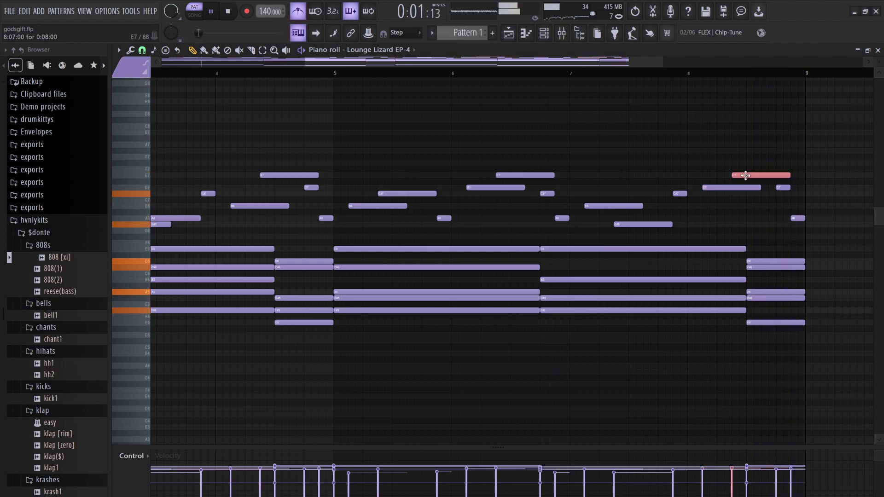
- Lower the final short melody note of bar 8 to F#6 and the short note before it to A6
ctrl+click(801, 228)
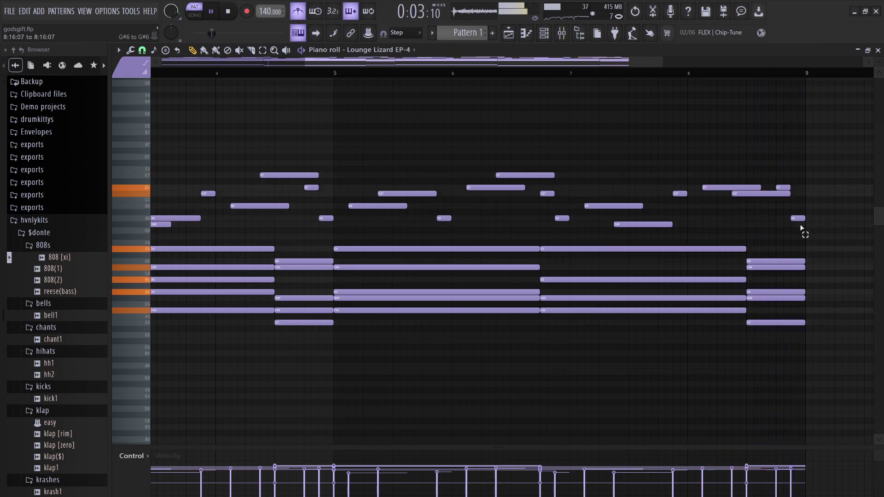
key(Down)
key(Down)
key(Down)
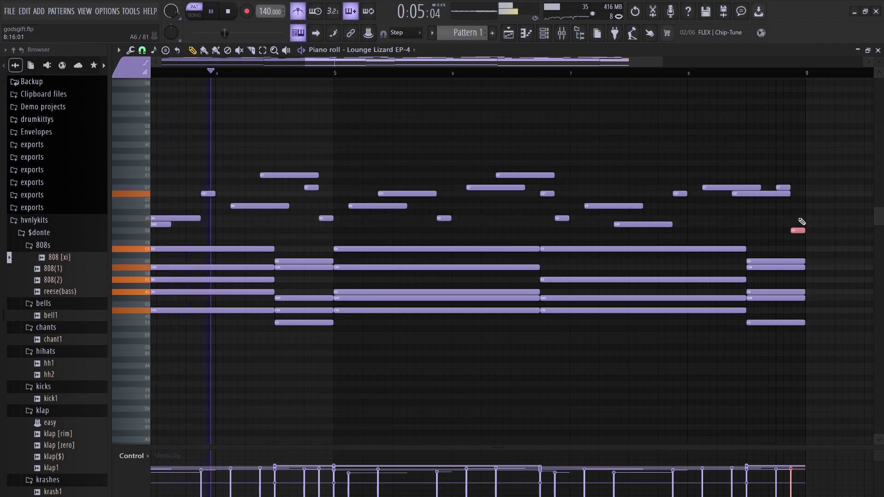
click(783, 188)
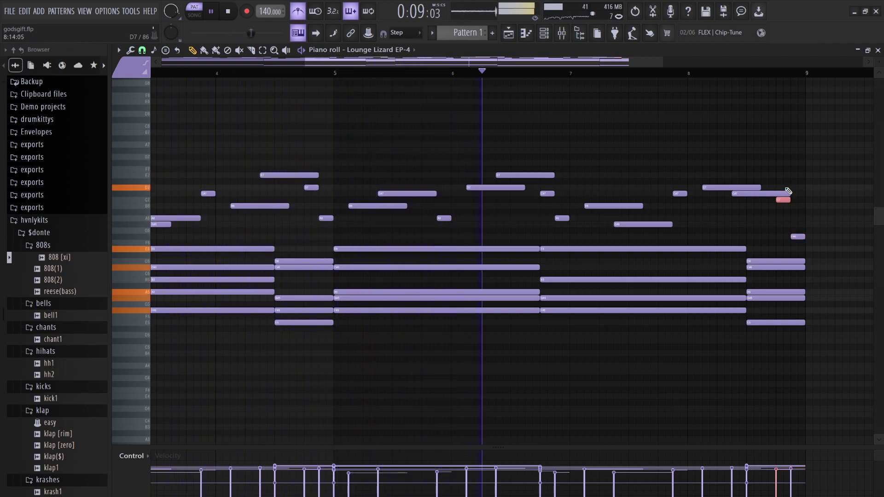
key(Down)
key(Down)
key(Down)
key(Down)
key(Down)
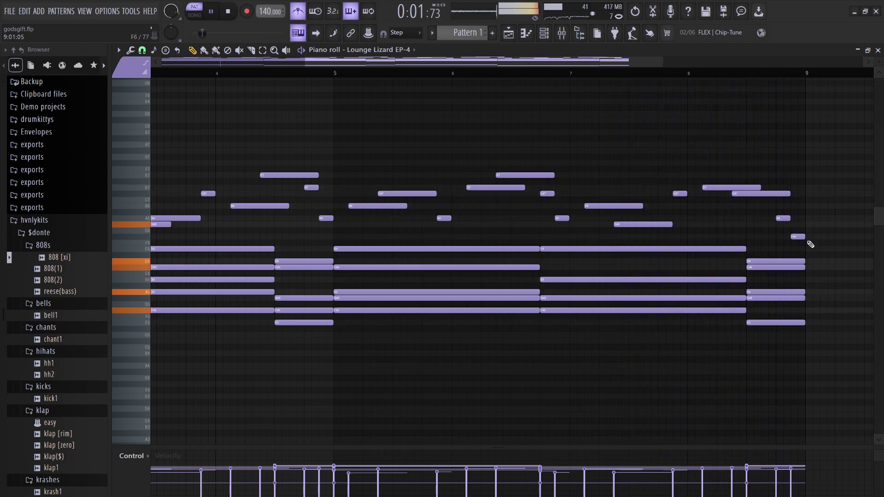
- Flip the last two short melody notes of bar 8 to swap their pitches, and raise the first of them to B6
drag(808, 242, 776, 211)
key(alt+y)
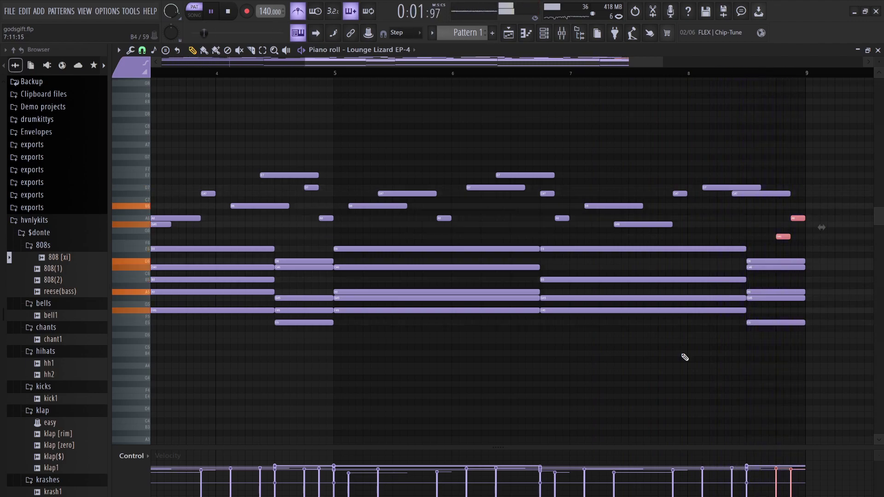
ctrl+click(790, 249)
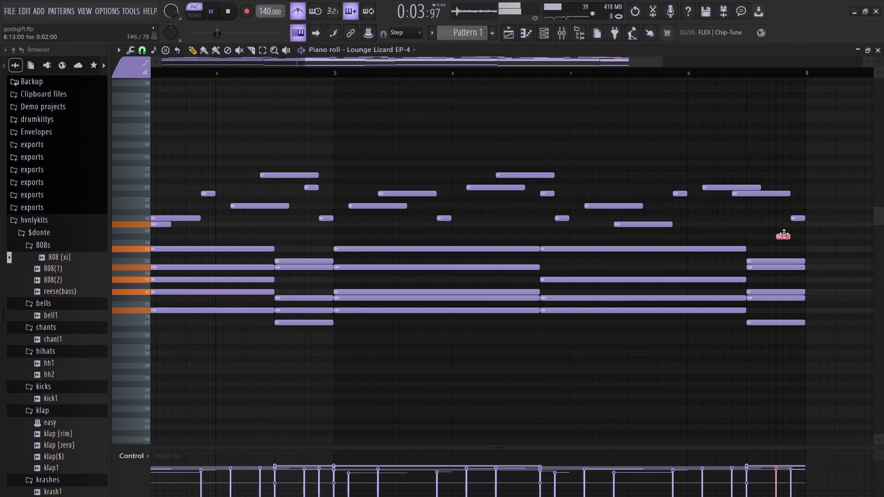
key(Up)
key(Up)
key(Up)
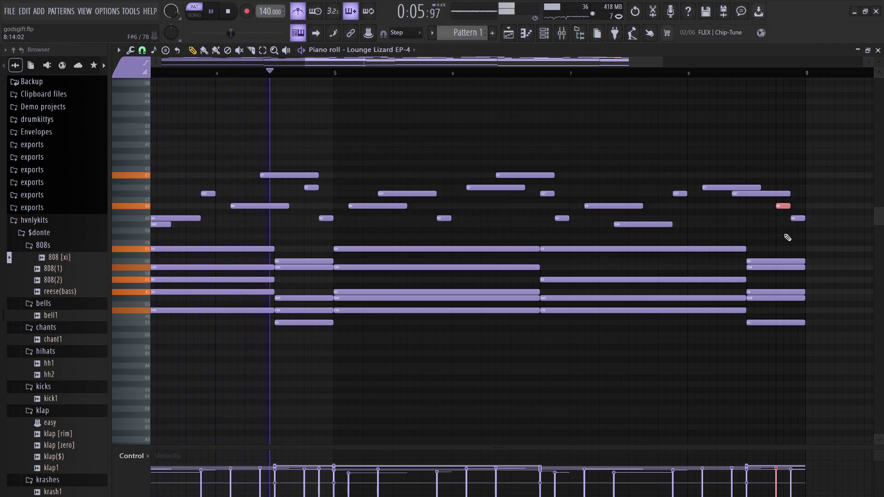
- Clone the Sampler channel until there are four Samplers and paste the piano loop's notes into the uppermost one
drag(305, 61, 162, 62)
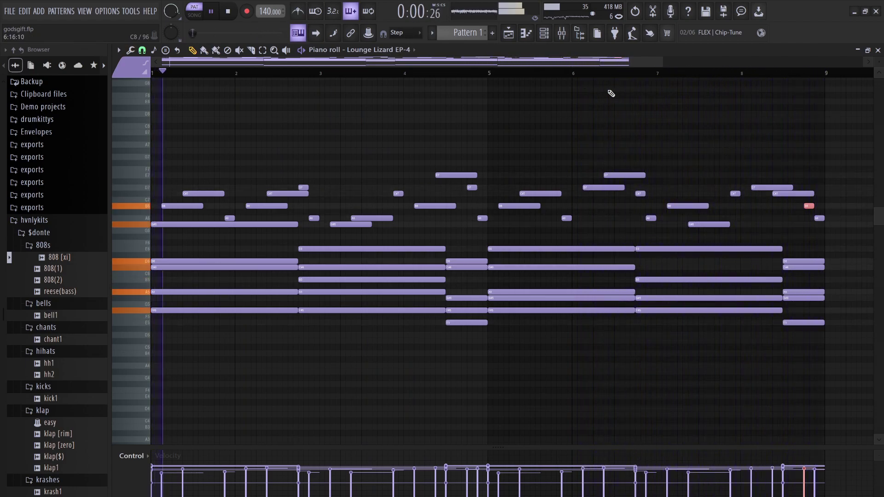
click(544, 33)
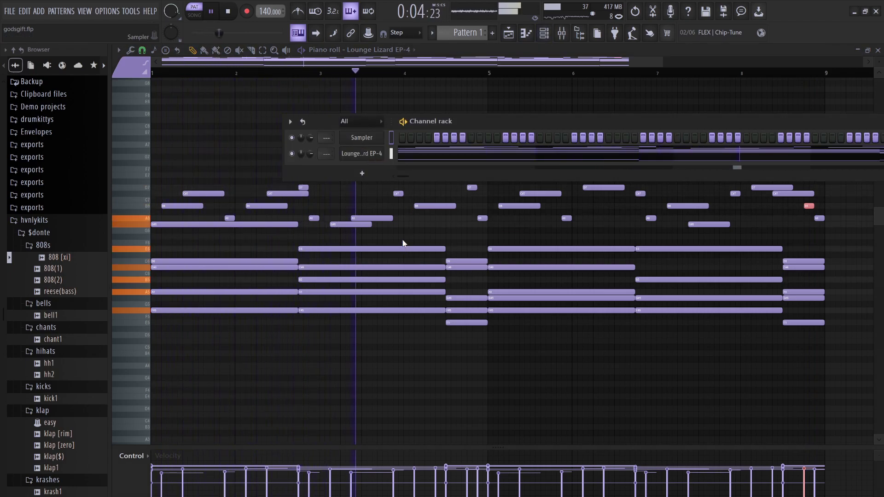
key(alt+c)
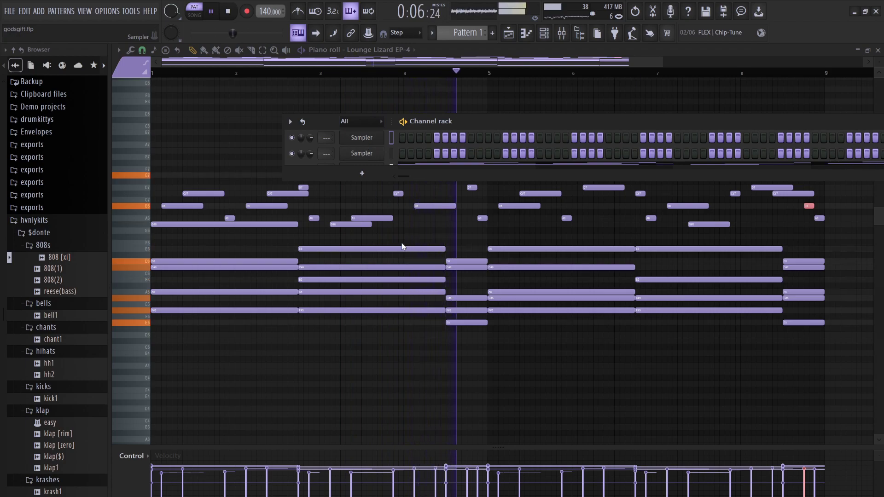
drag(285, 181, 164, 342)
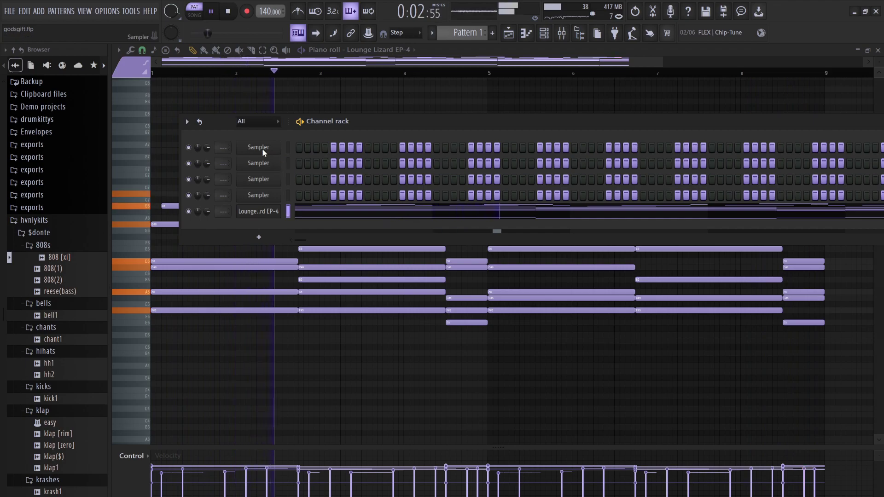
key(ctrl+v)
- Render Pattern 1 as an audio clip with Lounge Lizard EP-4 soloed, and show all channels in an enlarged Channel rack
right_click(189, 211)
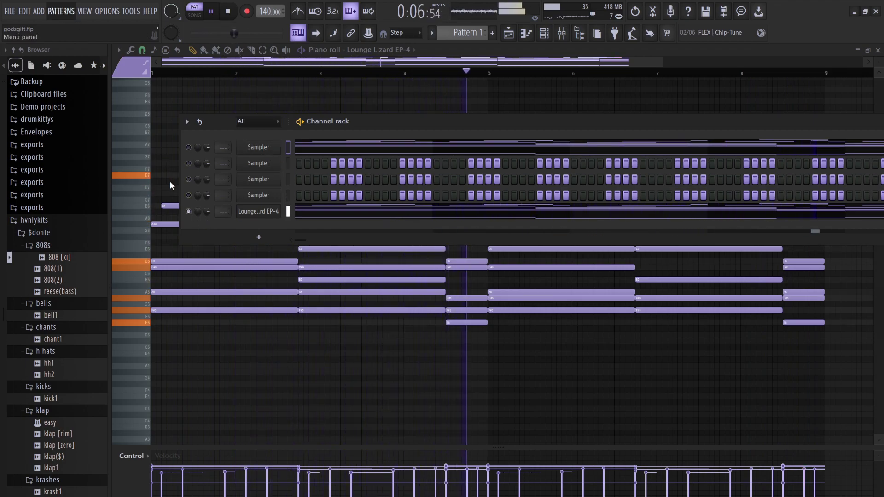
key(space)
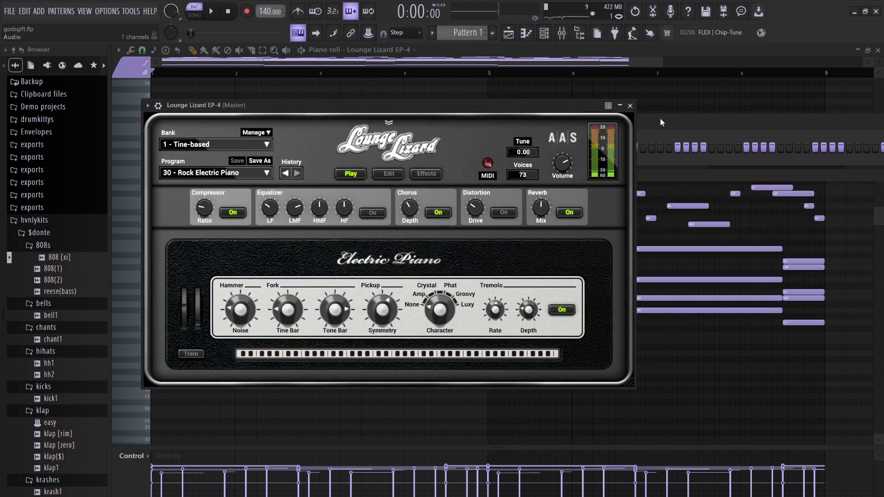
click(659, 121)
click(260, 123)
click(256, 134)
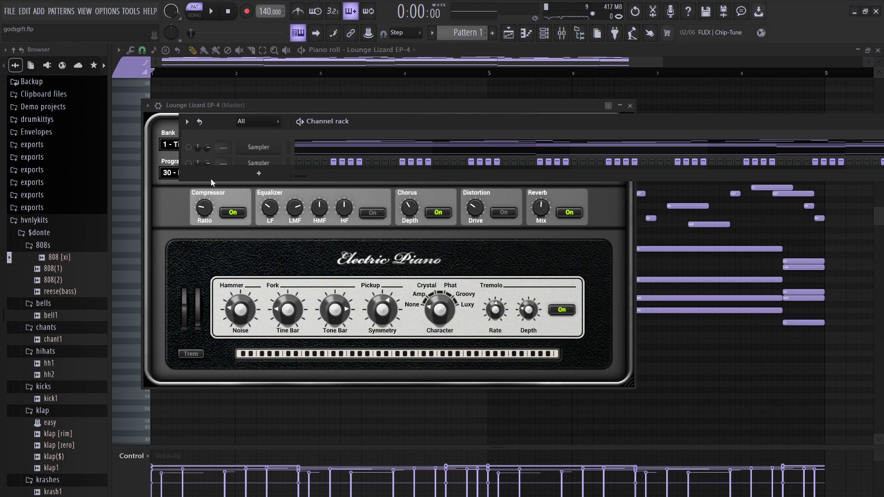
double_click(397, 120)
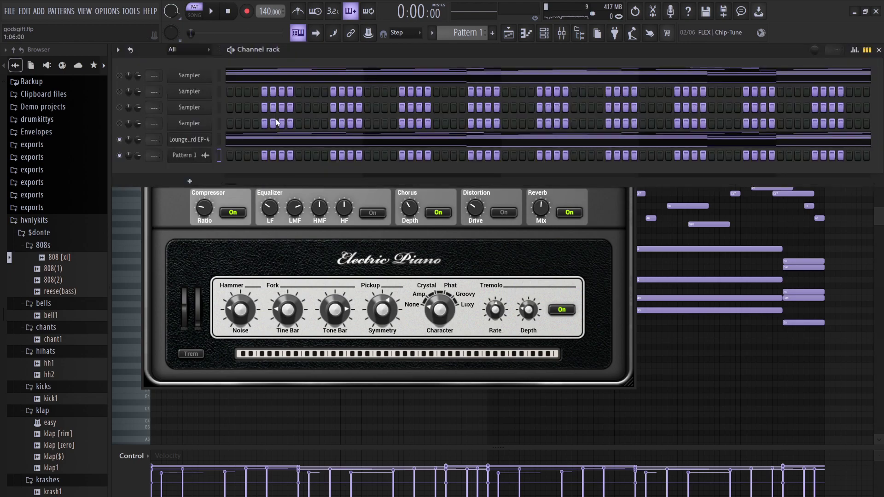
- Place the Pattern 1 audio clip on Track 1 and the Pattern 1 note clip on Track 8 of the Playlist, both at bar 1
click(198, 157)
click(282, 302)
click(508, 35)
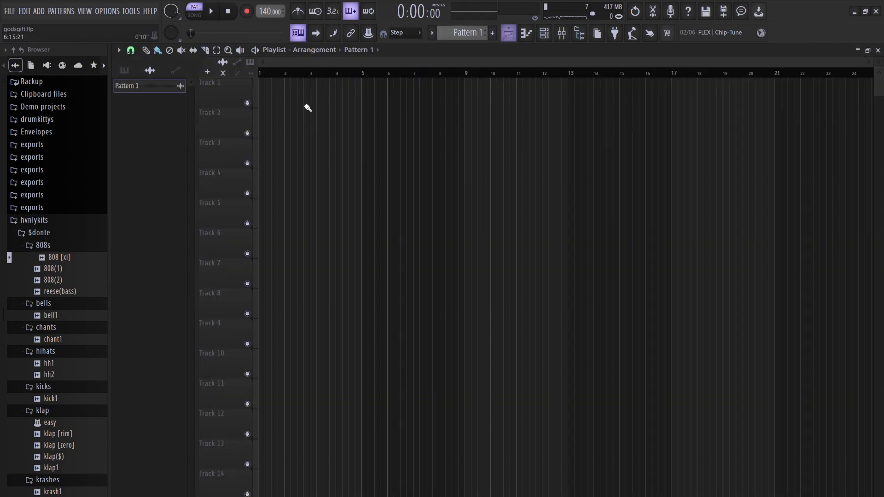
drag(165, 86, 221, 93)
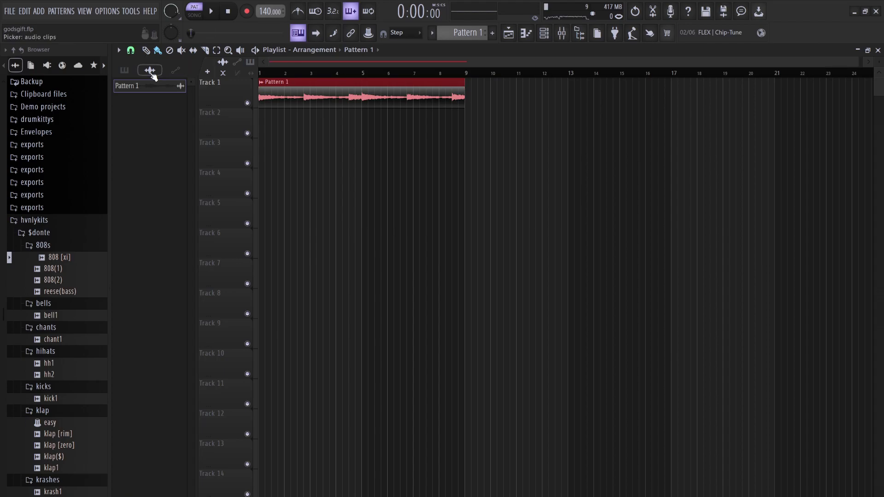
drag(138, 90, 261, 302)
- Cut the notes from the Lounge Lizard EP-4 channel and audition its program 31 - Bright Hero
click(549, 35)
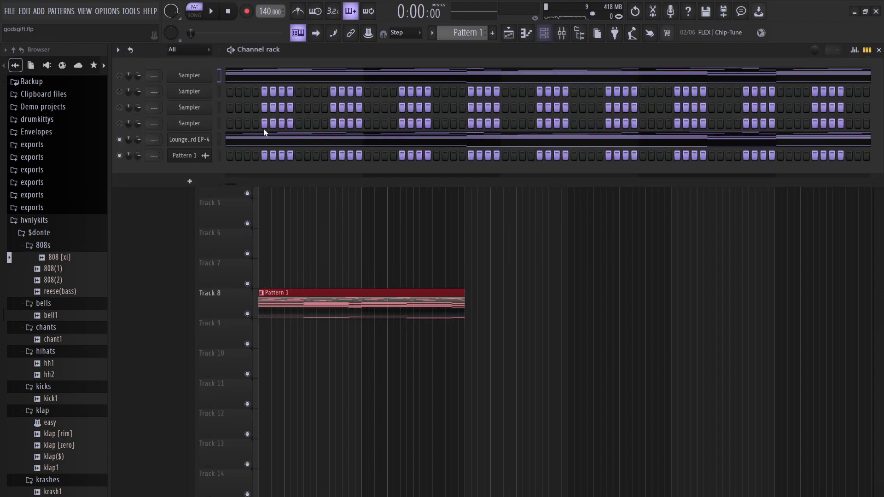
key(ctrl+x)
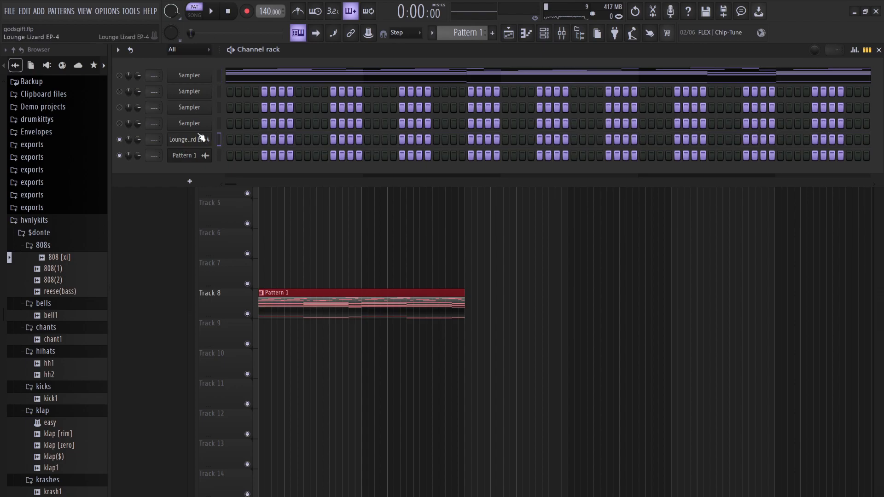
click(202, 140)
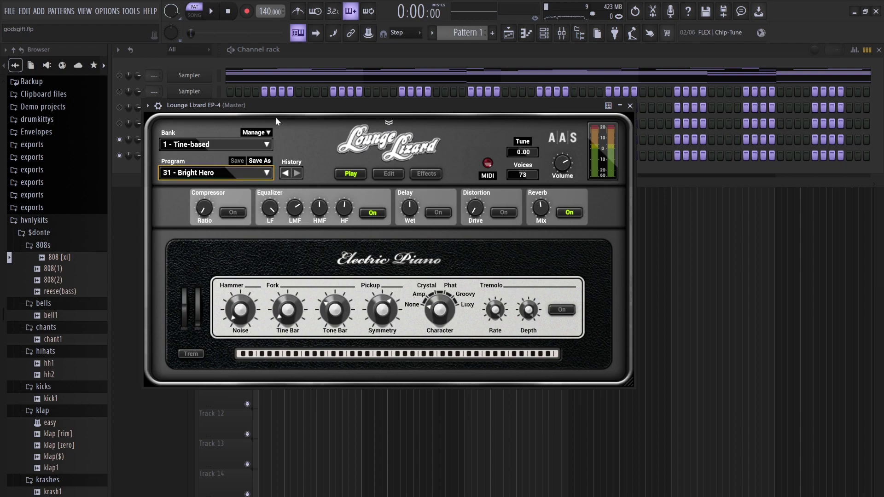
key(w)
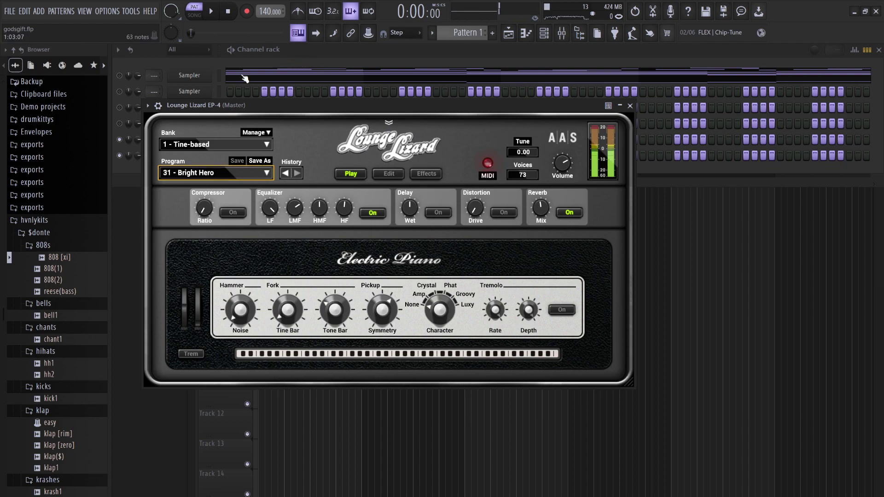
- Paste the loop's notes back into the Lounge Lizard EP-4 channel and play the pattern
click(283, 60)
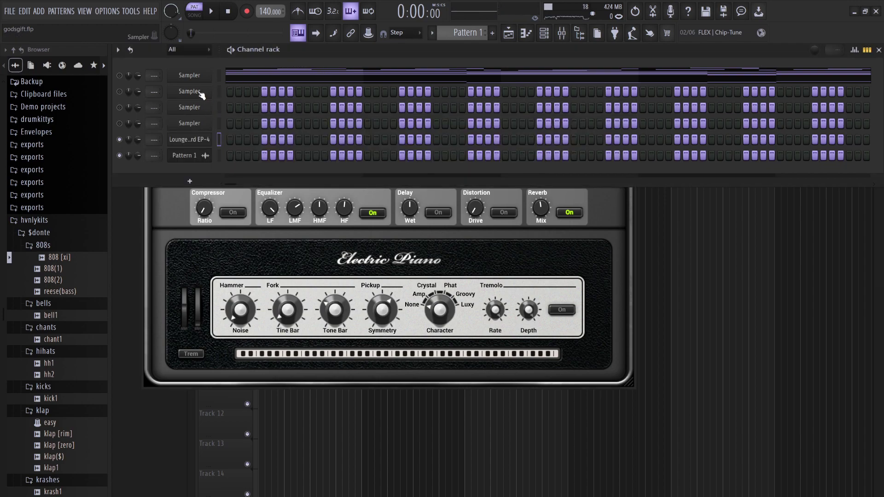
key(ctrl+v)
key(space)
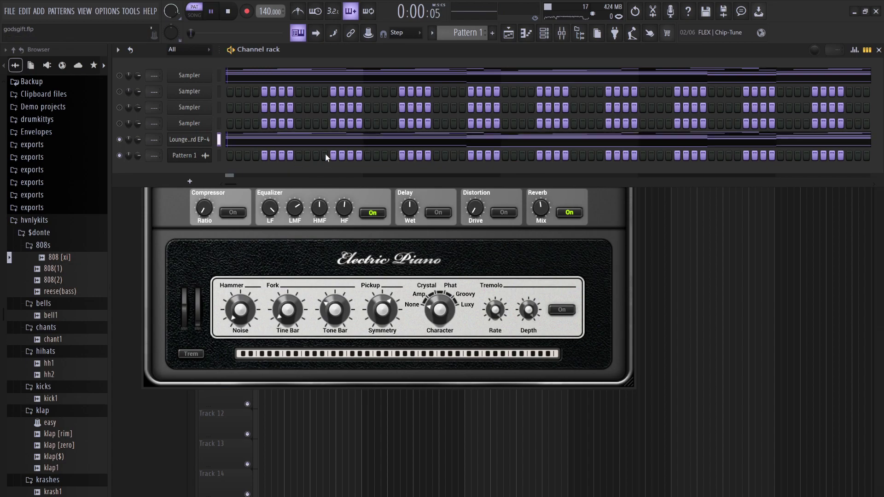
- Switch Lounge Lizard EP-4 to program 32 - Blues Comp and play the pattern with it
key(space)
click(256, 194)
click(258, 173)
key(space)
- Solo the Lounge Lizard EP-4 channel and render the Blues Comp version of Pattern 1 as an audio clip
click(302, 54)
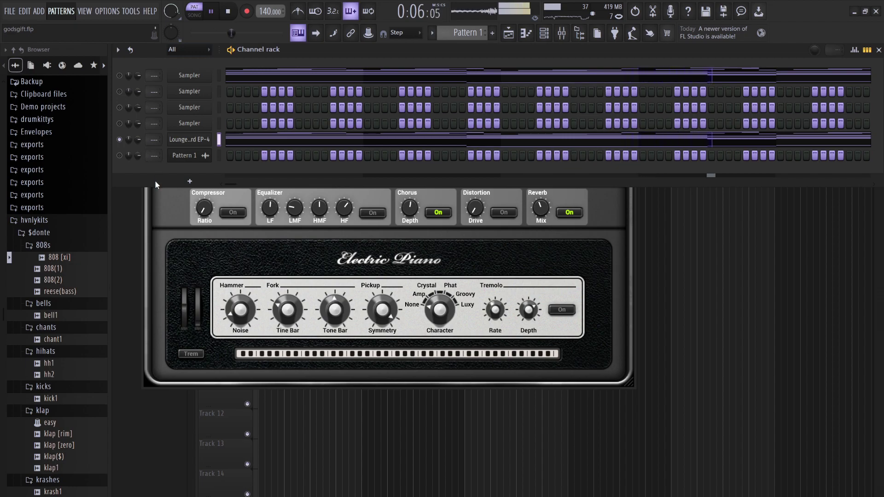
key(space)
key(Escape)
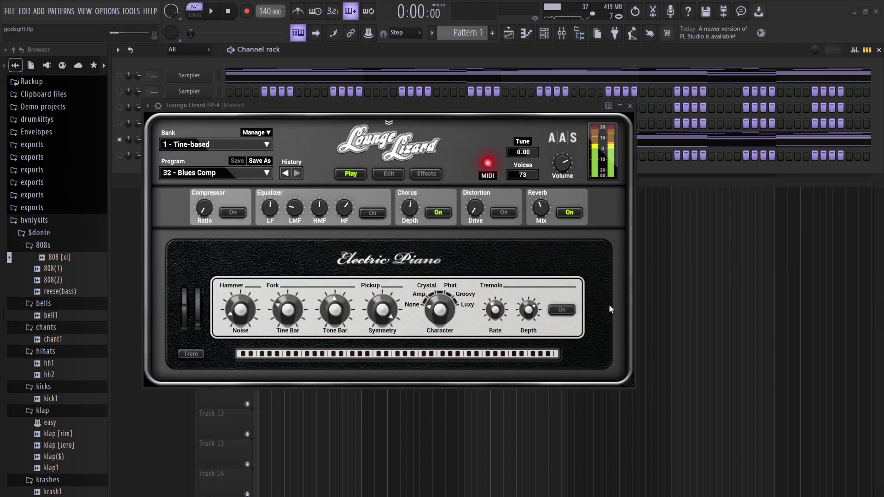
- Place the Pattern 1 #2 audio clip at bar 1 of Track 2 in the Playlist
click(663, 292)
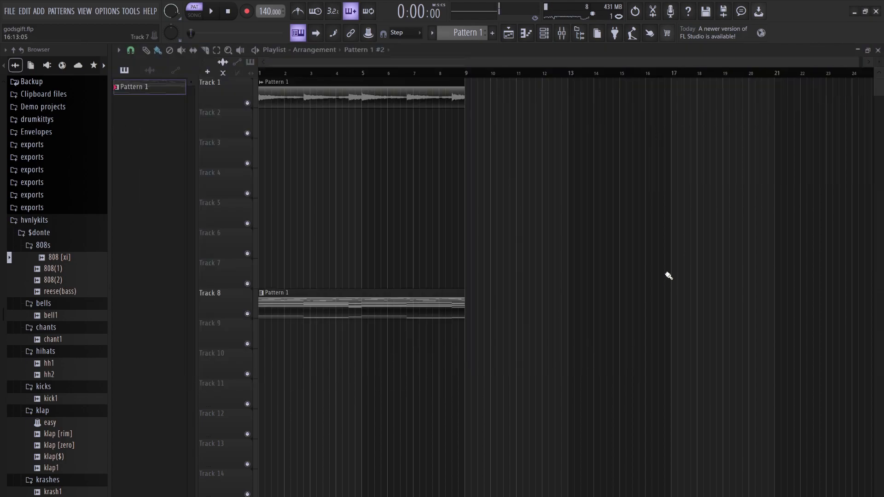
click(148, 76)
drag(146, 106, 281, 130)
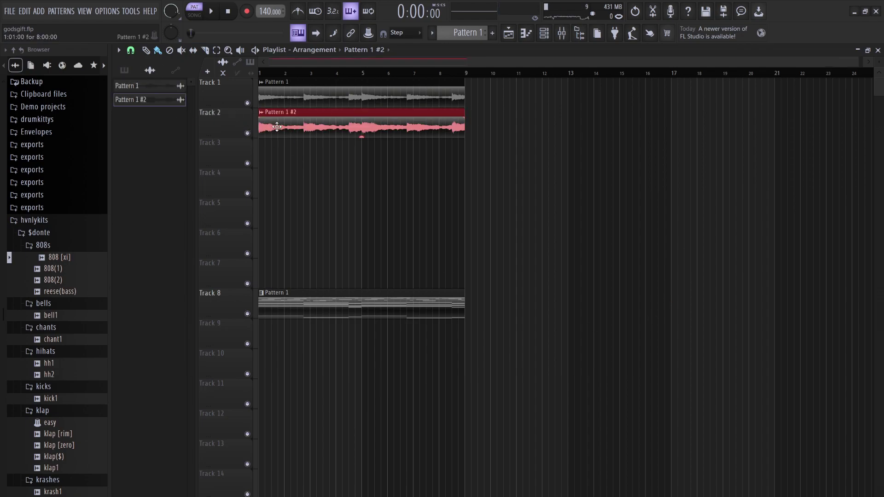
- Change the declicking mode of the Pattern 1 #2 audio clip
double_click(277, 126)
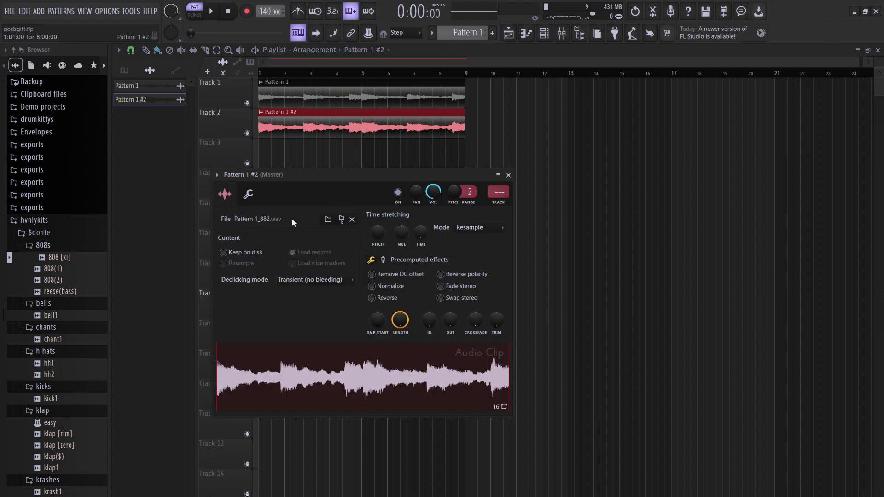
click(302, 323)
click(508, 175)
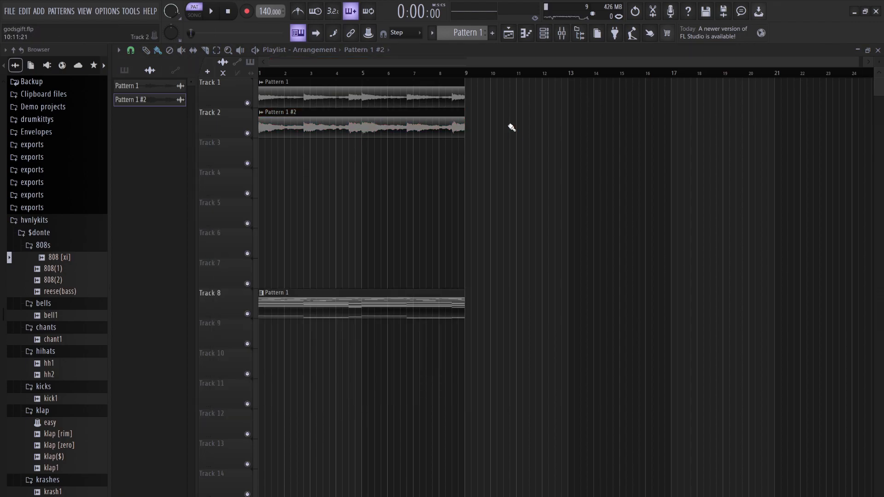
- Display all channels, switch playback to song mode, and play the layered arrangement
click(544, 33)
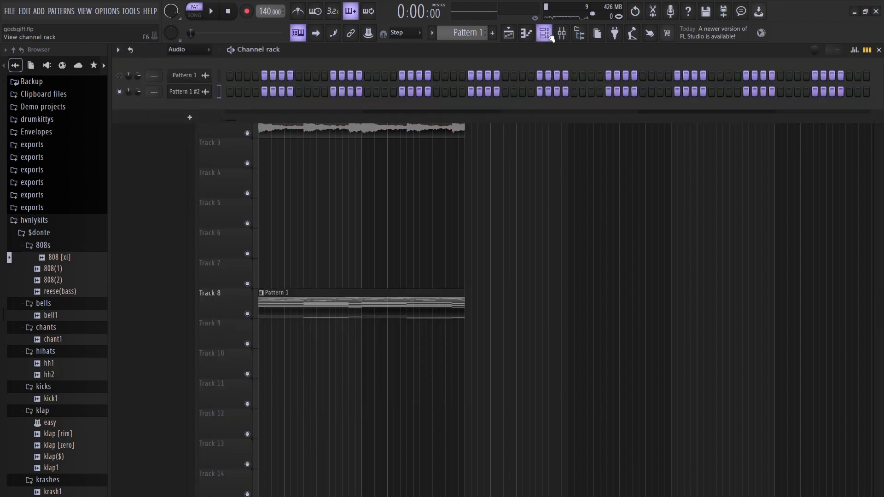
click(195, 62)
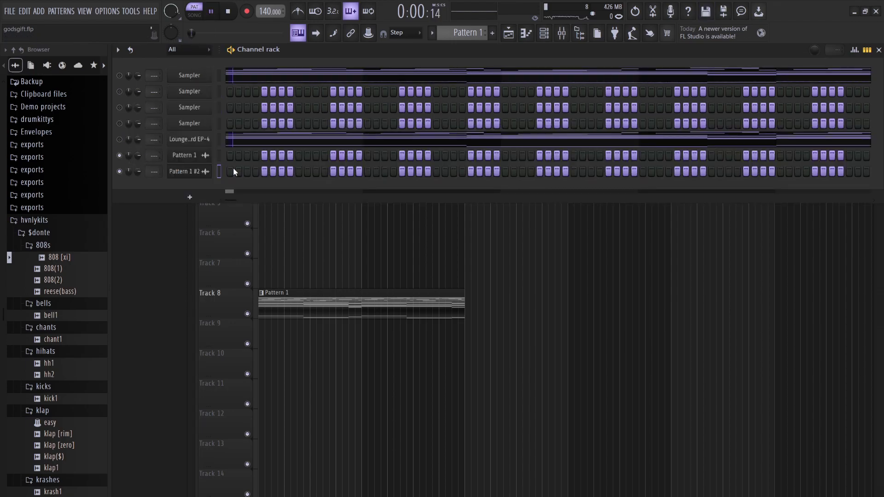
click(196, 19)
key(space)
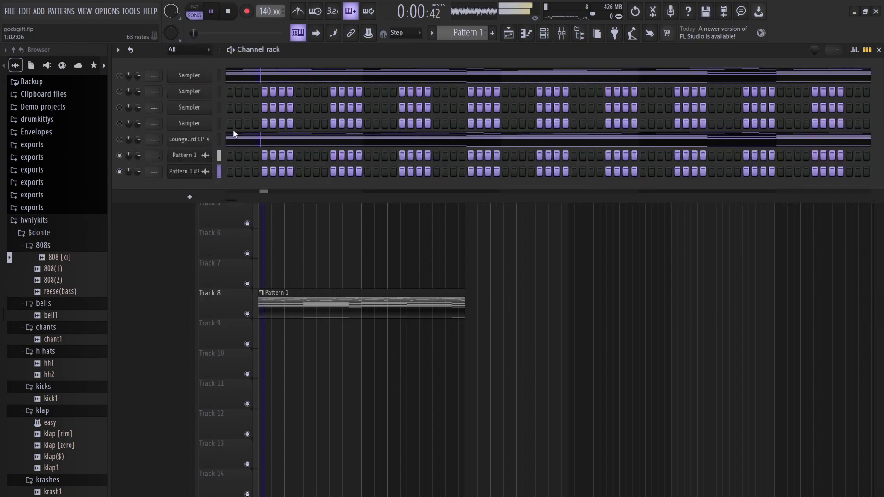
right_click(328, 268)
key(space)
- Reverse the Pattern 1 audio clip, raise its pitch in Auto stretch mode, and lower its volume during playback
double_click(318, 84)
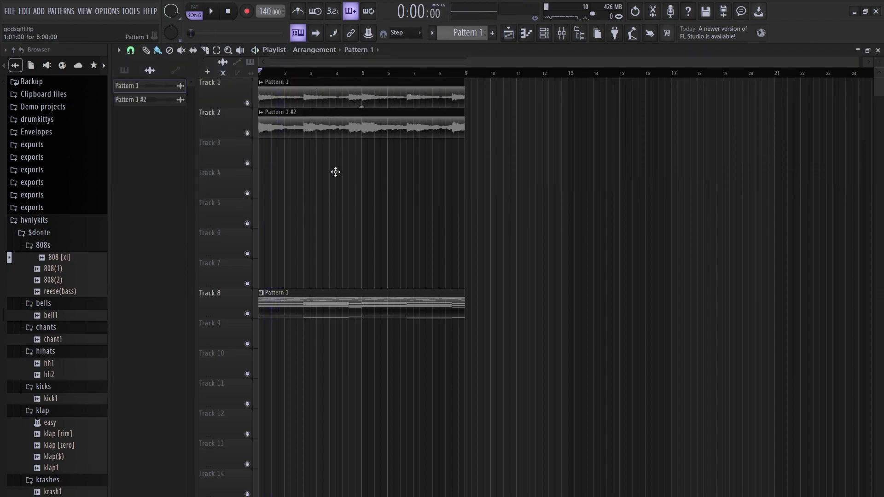
click(373, 290)
key(space)
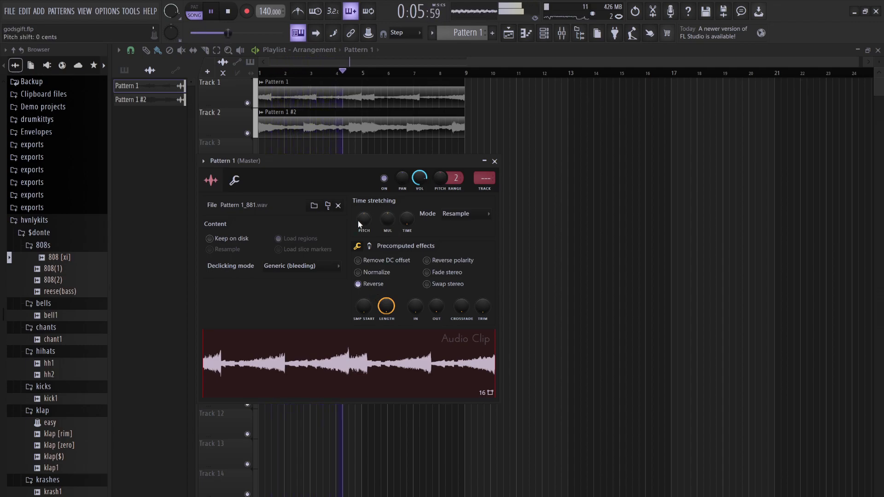
drag(364, 220, 365, 221)
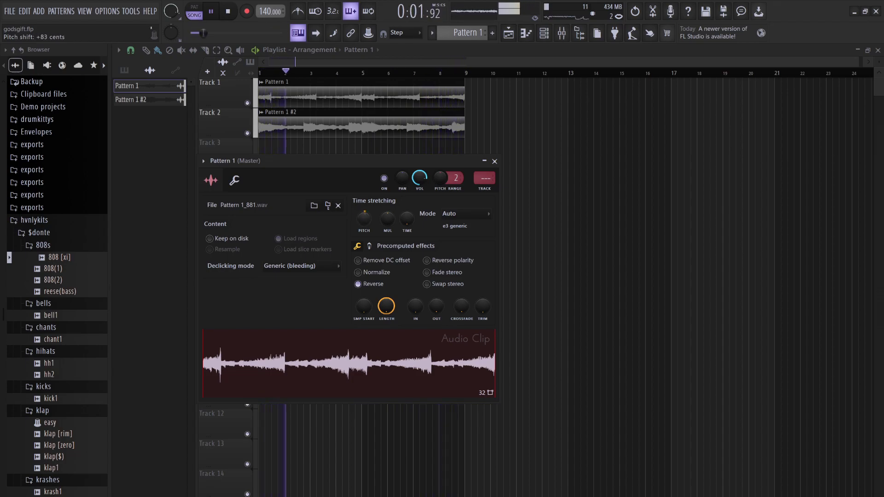
drag(421, 180, 422, 181)
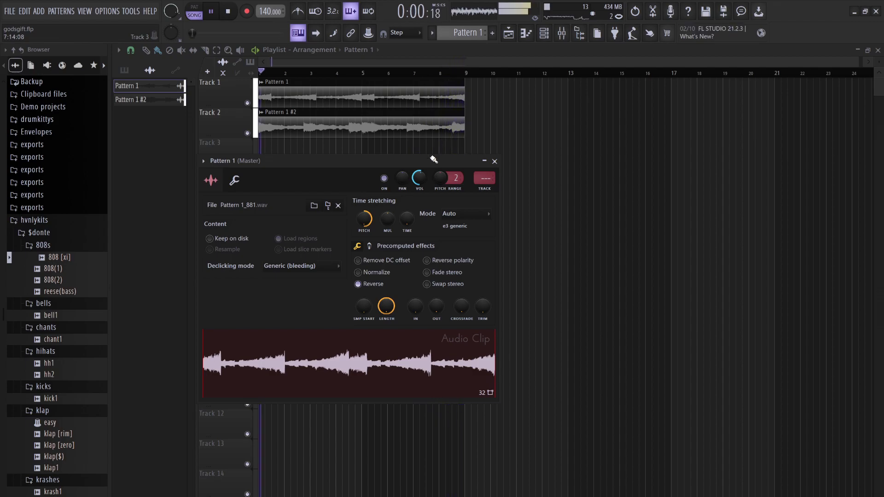
- Place a copy of the reversed Pattern 1 audio clip at bar 1 of Track 3 and stop playback
click(417, 98)
drag(359, 160, 258, 152)
key(space)
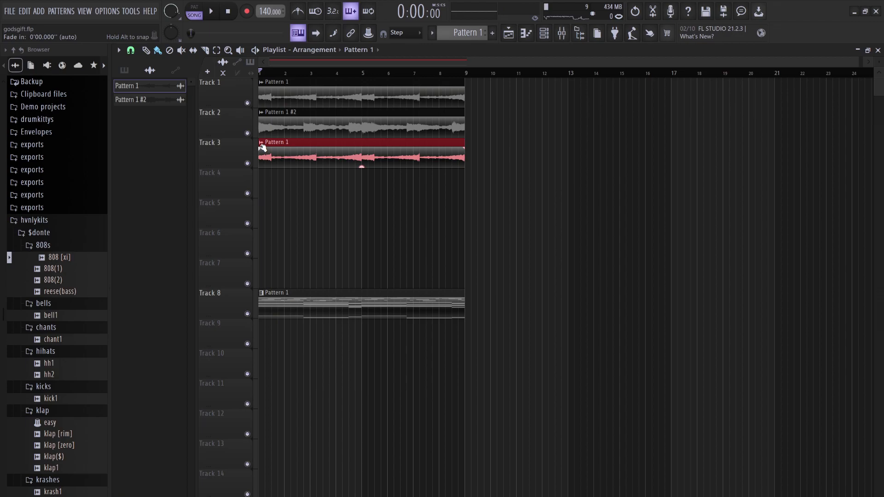
- Make the Track 3 copy unique and restore the Track 1 clip to 0 cents pitch shift with reverse off
double_click(312, 89)
drag(389, 233, 389, 277)
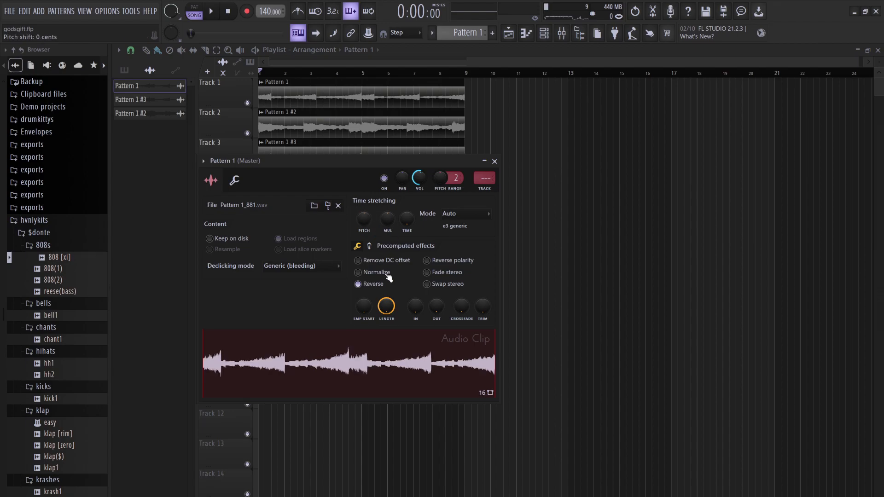
key(space)
key(Escape)
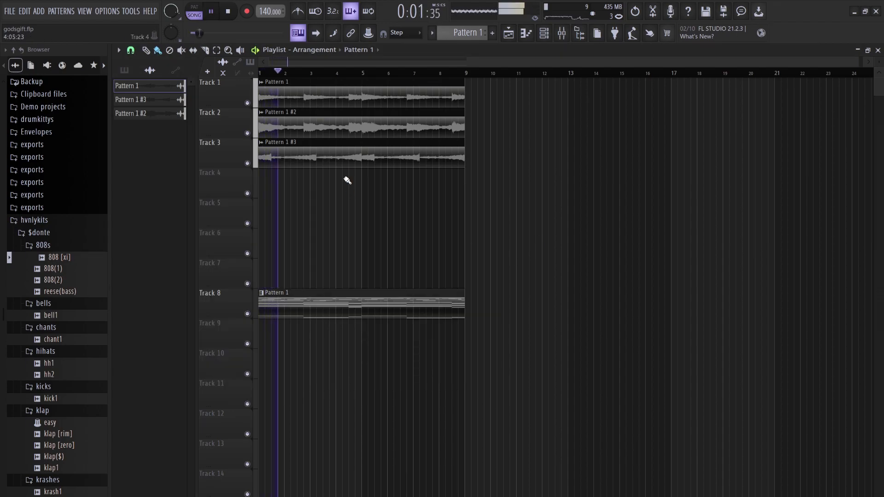
- Lower the gain of the Pattern 1 #3 clip on Track 3 to -6.1 dB while listening to the arrangement
drag(361, 166, 362, 173)
click(377, 158)
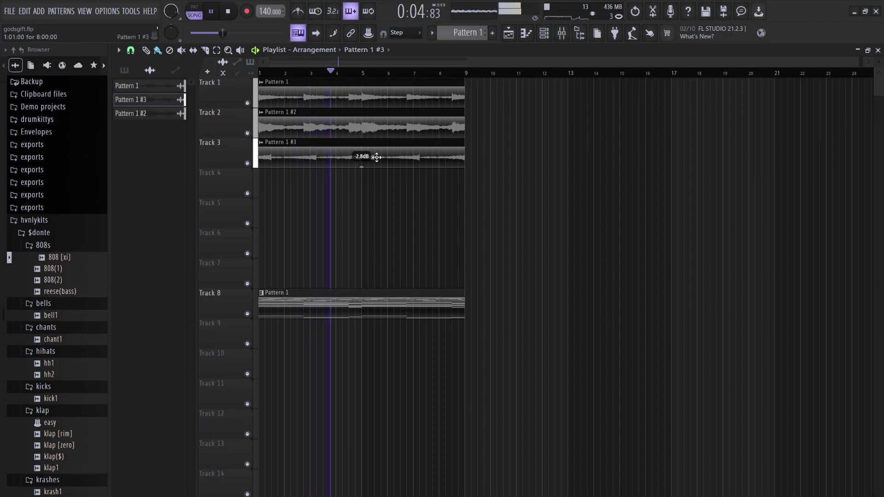
double_click(376, 157)
key(Escape)
click(433, 88)
double_click(394, 114)
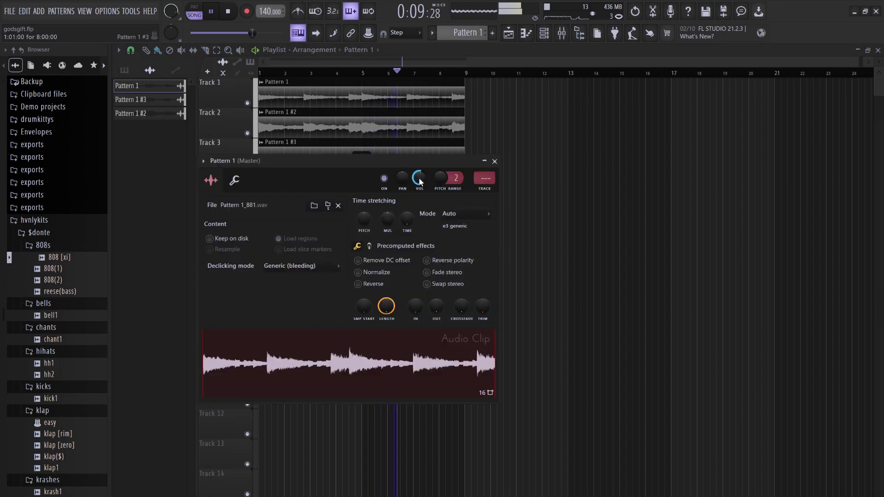
key(Escape)
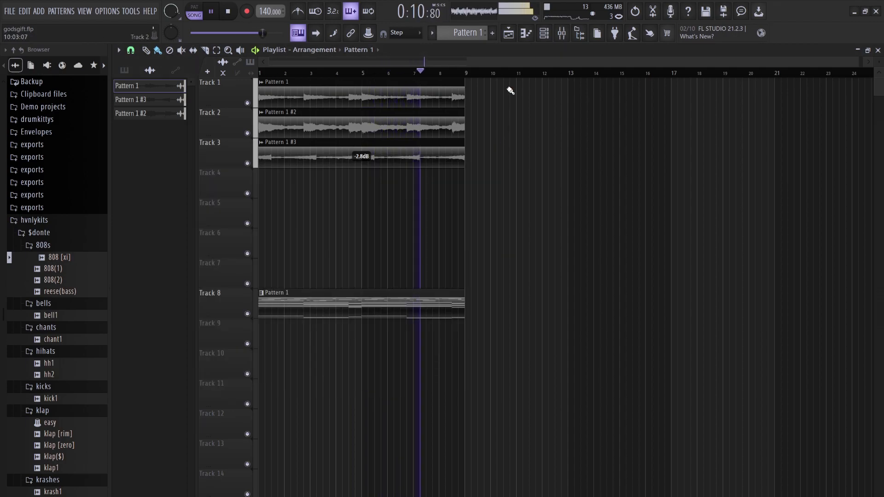
click(543, 33)
click(362, 167)
drag(361, 167, 361, 170)
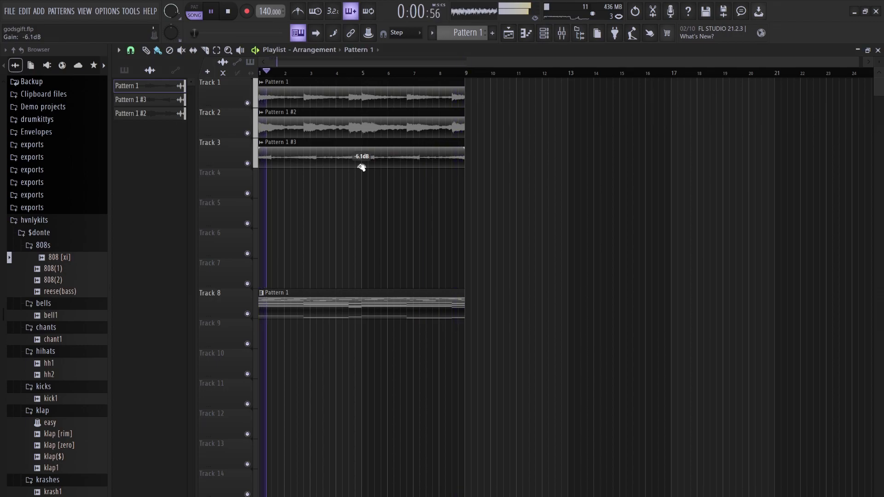
- Display all channels, clear the notes from the Lounge Lizard EP-4 channel, and unmute it
click(544, 34)
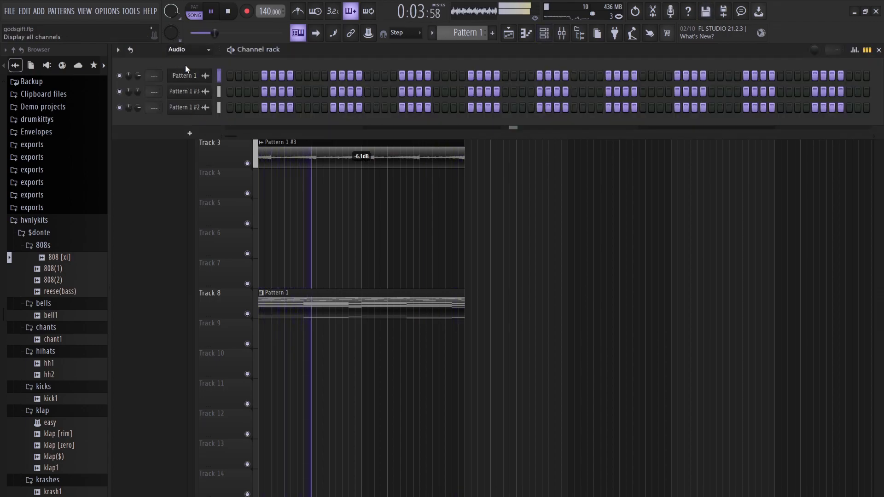
click(185, 65)
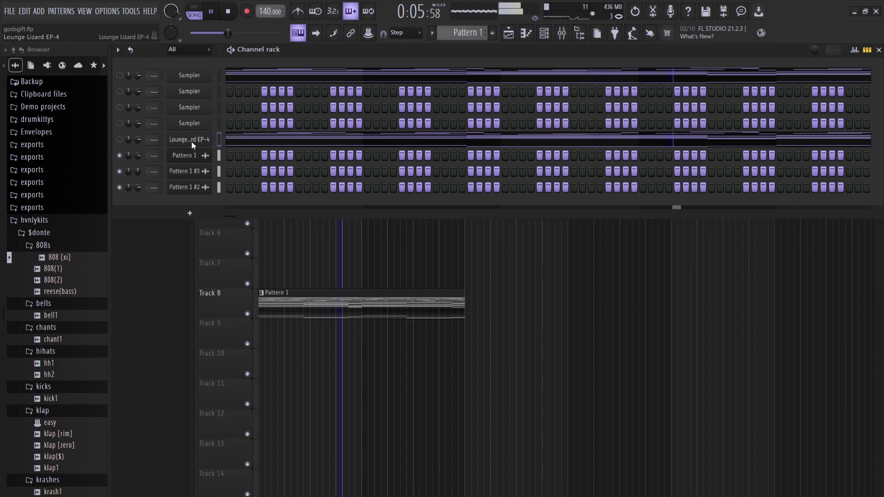
right_click(333, 140)
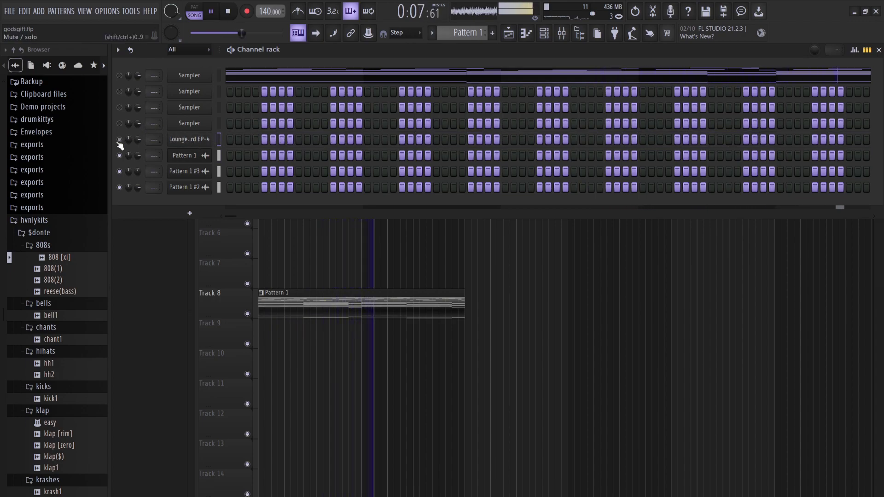
- Switch Lounge Lizard EP-4 to bank 2 - Reed-based with program 1 - Warm 1
click(195, 139)
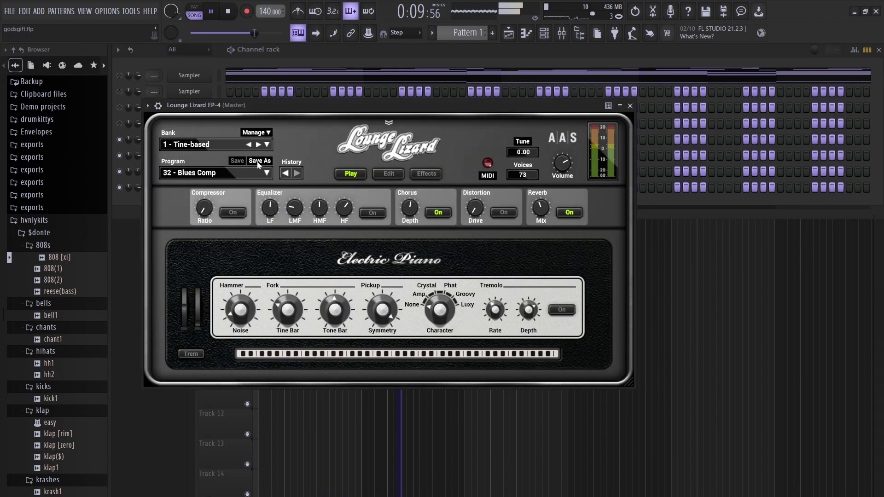
click(204, 144)
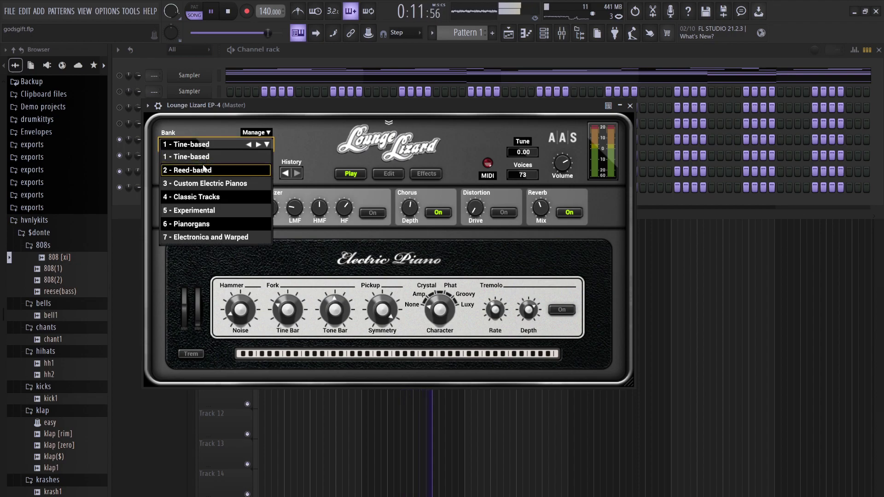
click(204, 170)
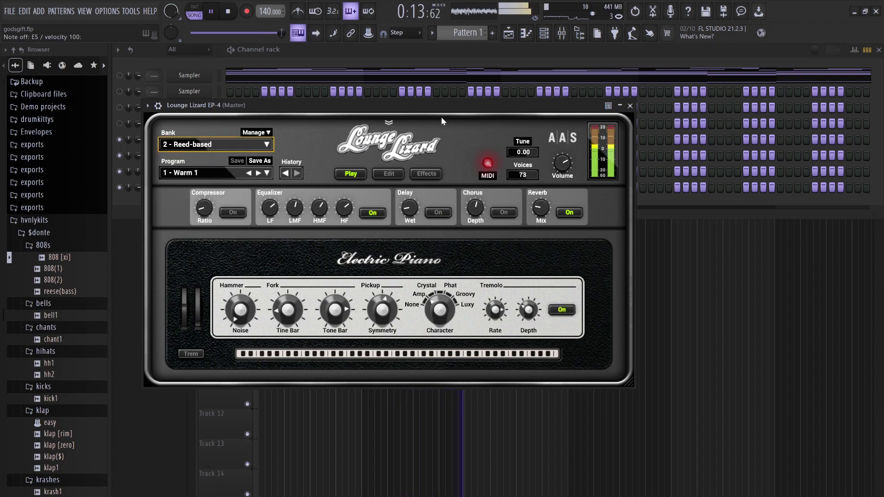
click(382, 65)
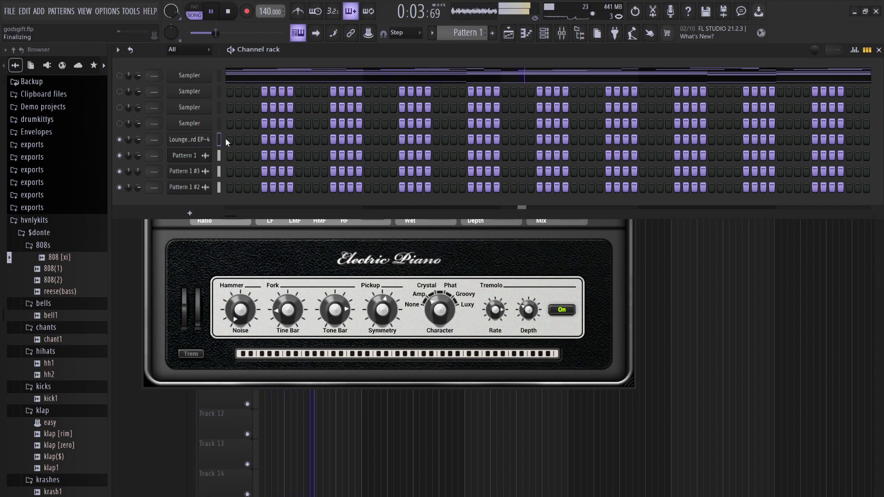
- Draw a short two-note stack at the start of bar 1 in the Lounge Lizard EP-4 piano roll
key(F7)
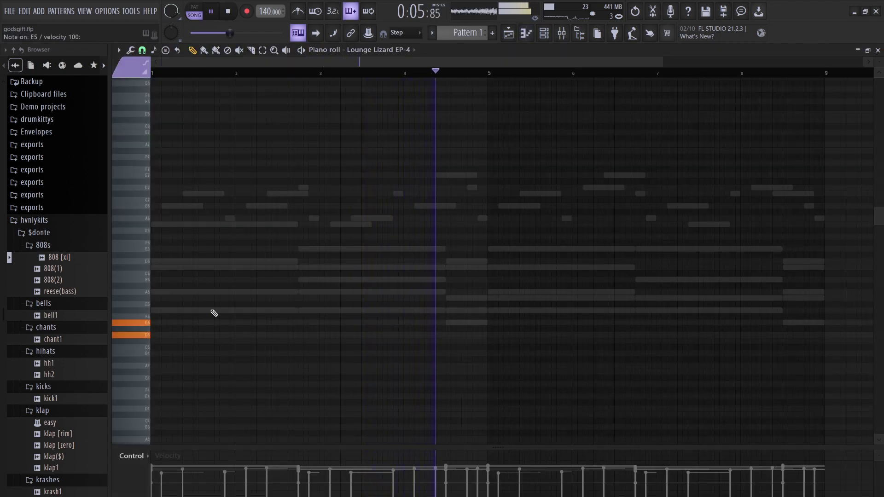
click(154, 323)
click(155, 335)
drag(156, 348, 182, 328)
key(space)
key(space)
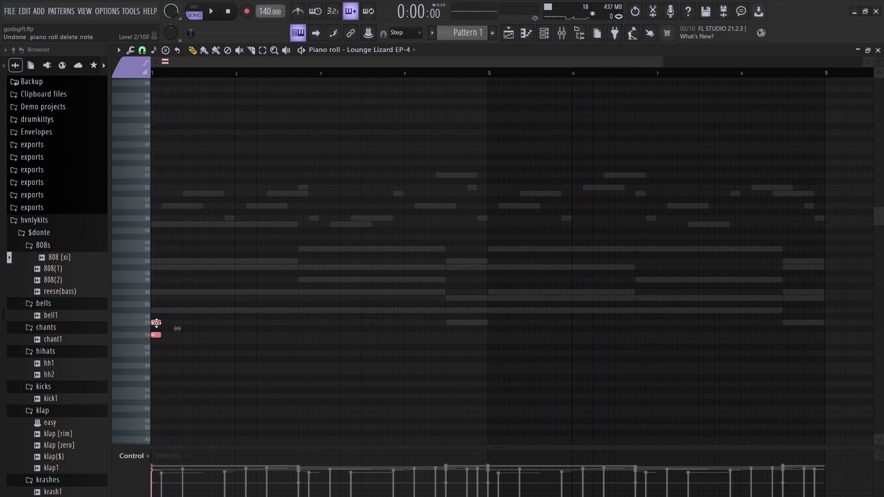
- Place a copy of the note pair one beat further on and two semitones higher, and audition it
drag(192, 308, 178, 310)
key(space)
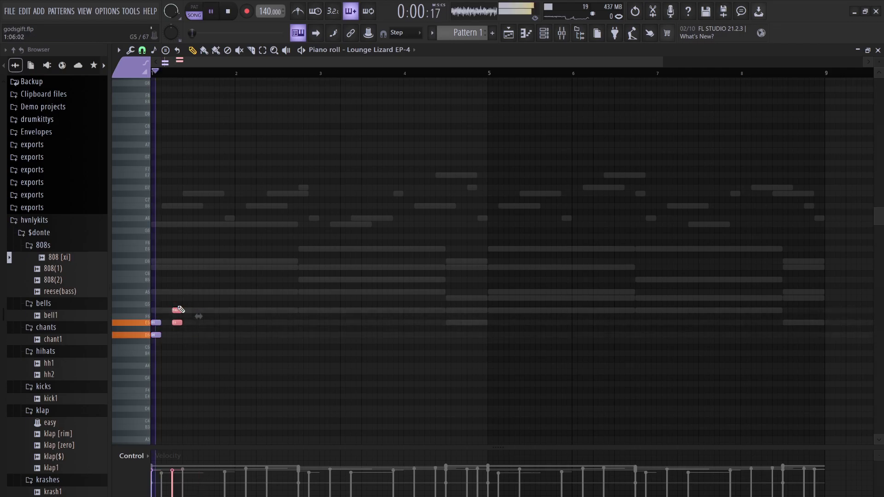
key(space)
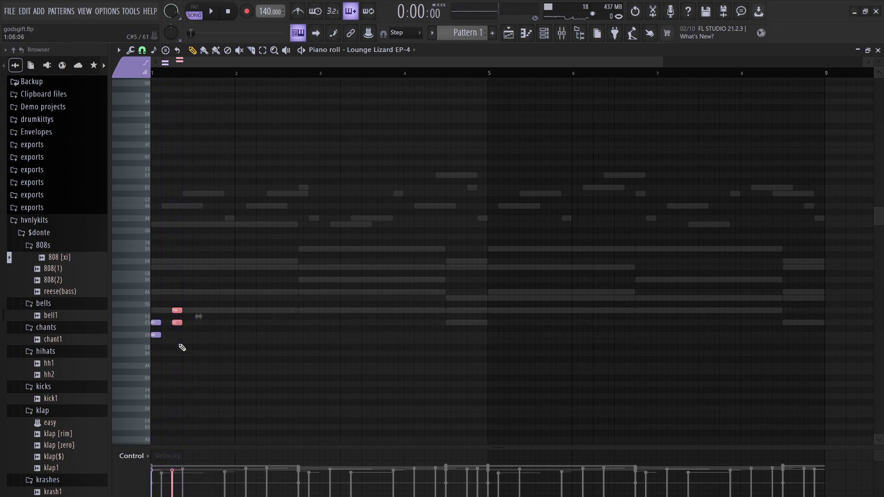
- Transpose both note pairs up an octave and swap their pitches so the first pair is the higher one
key(space)
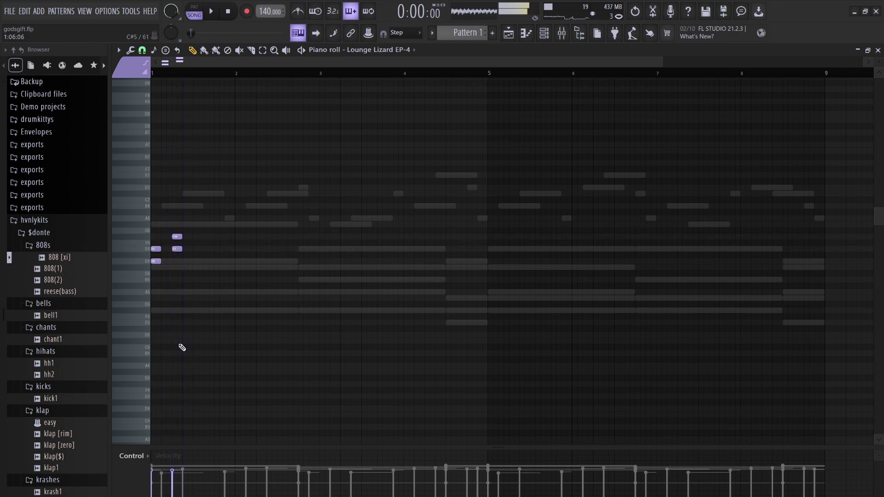
key(space)
drag(201, 299, 117, 218)
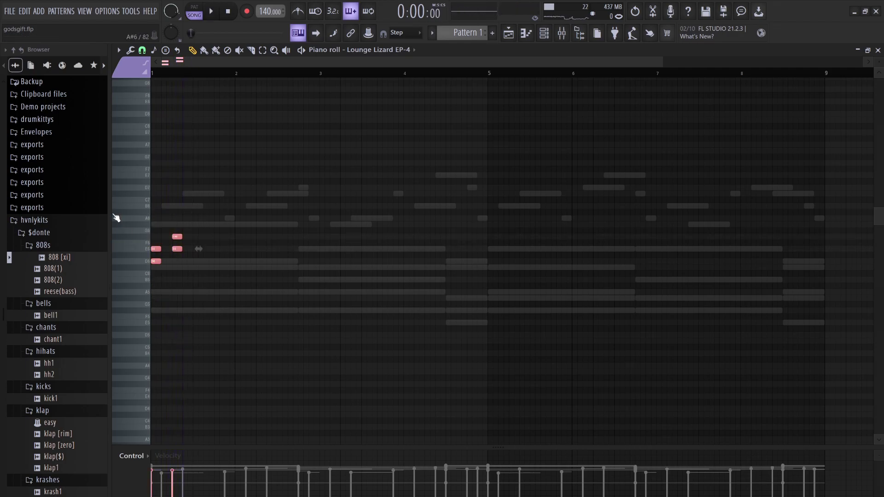
key(space)
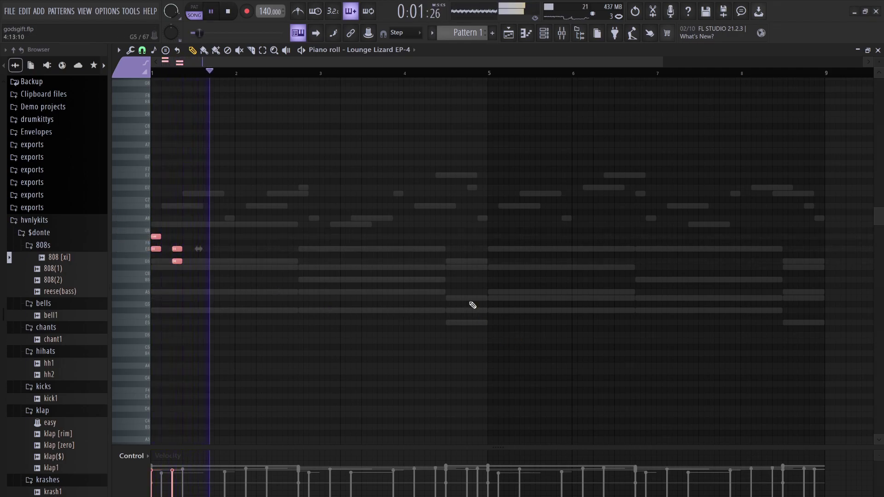
key(space)
- Duplicate the two note pairs onto beats 3 and 4 of bar 1 and adjust their pitches into a descending figure
key(ctrl+b)
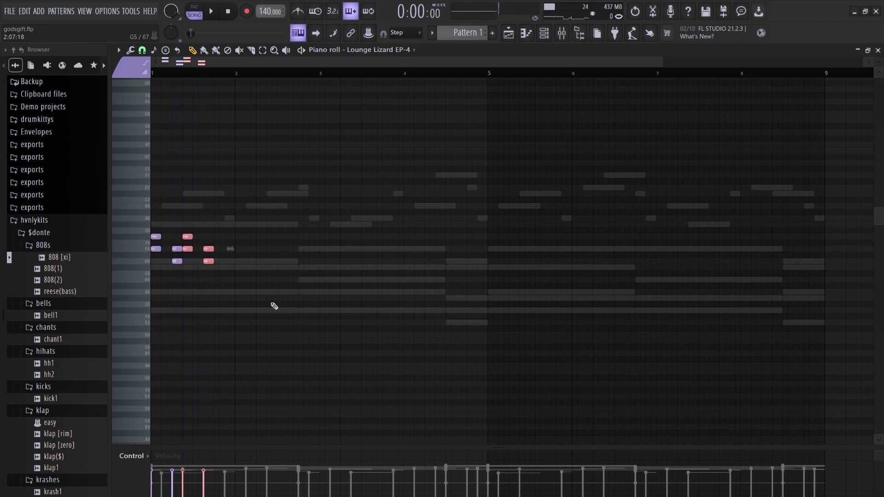
key(shift+Right)
key(space)
key(ctrl+d)
key(shift+Down)
key(shift+Down)
key(shift+Down)
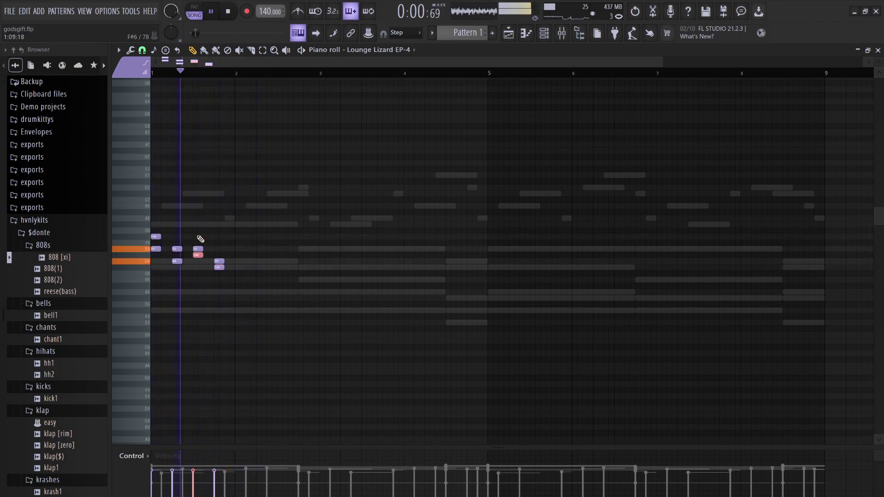
click(198, 261)
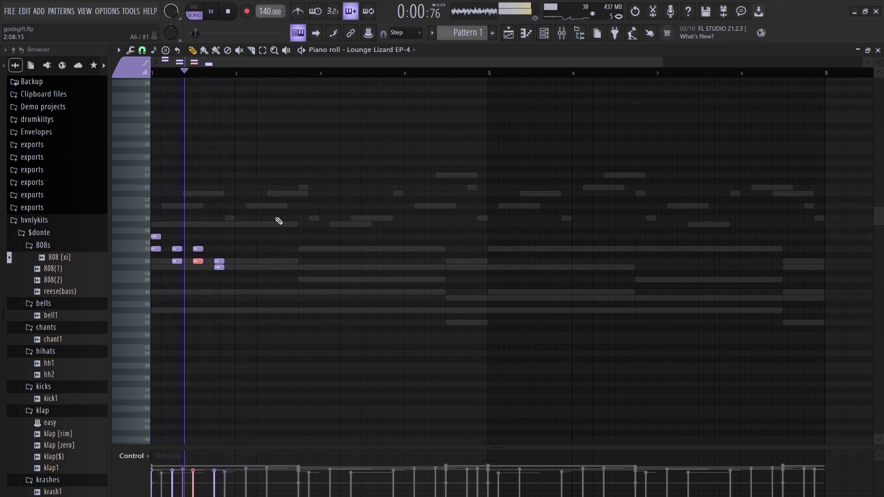
- Duplicate all of bar 1's short notes to the start of bar 2 and play the result
key(space)
key(ctrl+a)
key(ctrl+b)
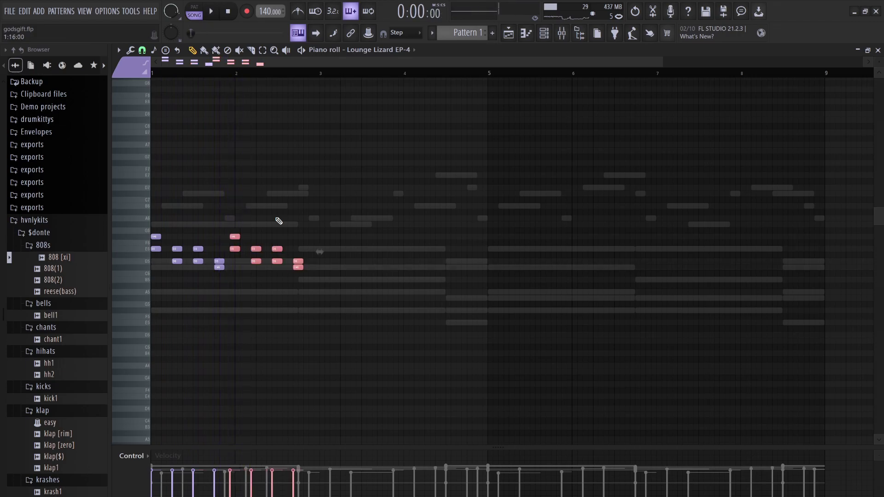
key(space)
key(ctrl+d)
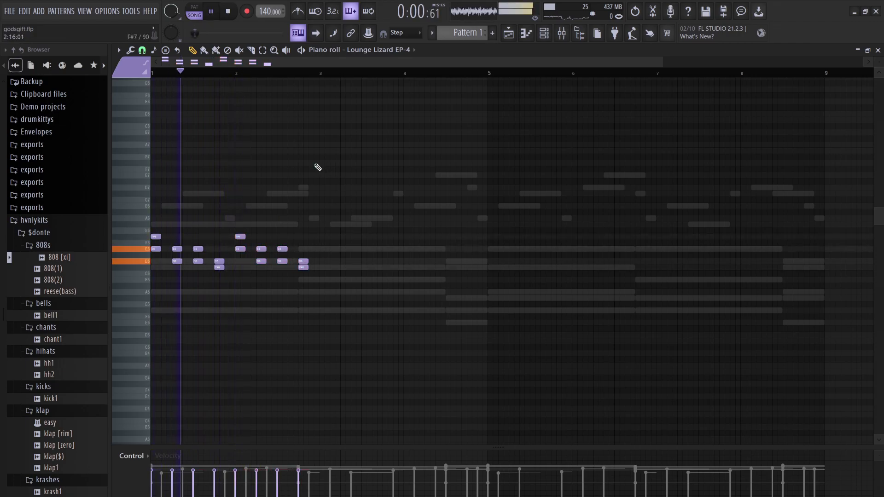
- Audition Lounge Lizard EP-4's Reed-based programs against the loop and choose 4 - Tramp
click(563, 33)
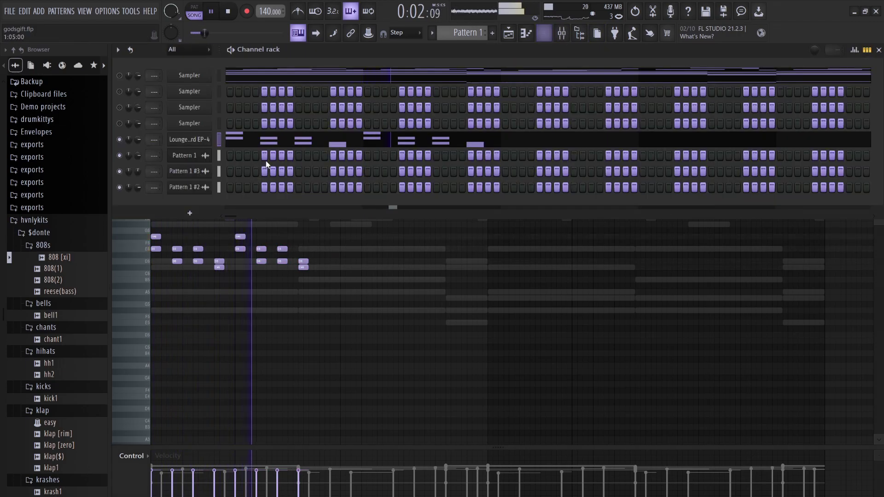
click(184, 145)
key(space)
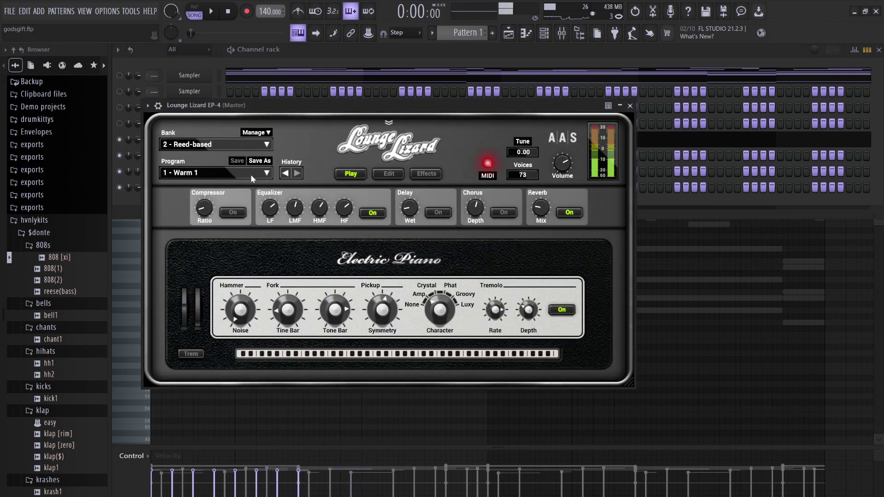
scroll(256, 173, down, 1)
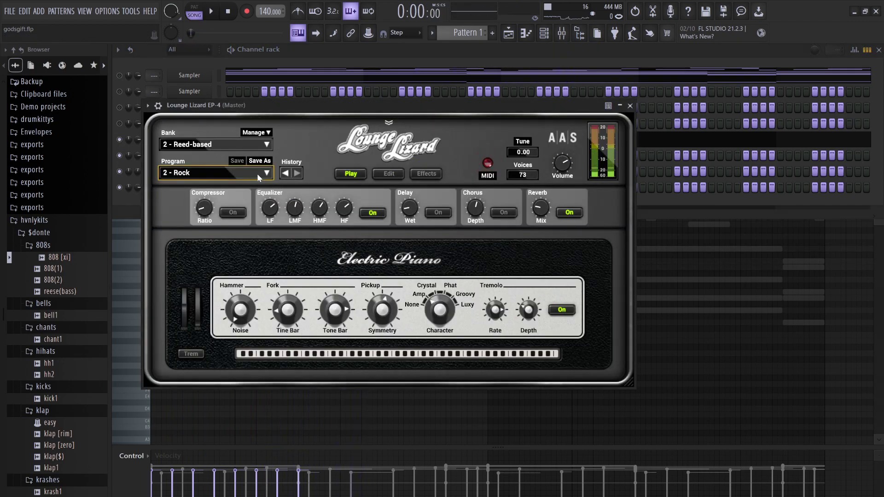
key(space)
scroll(257, 173, down, 2)
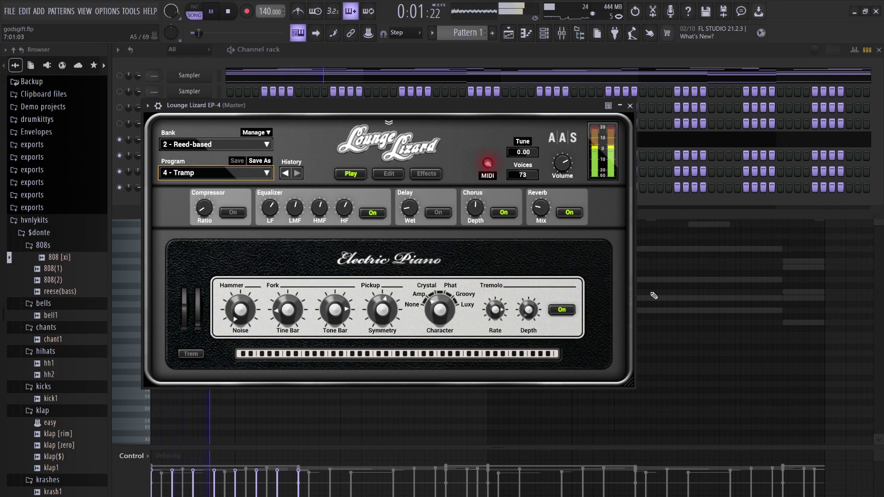
- Delete every note of the counter melody except the first pair, extend that pair to 12 steps, and play it
key(F7)
key(space)
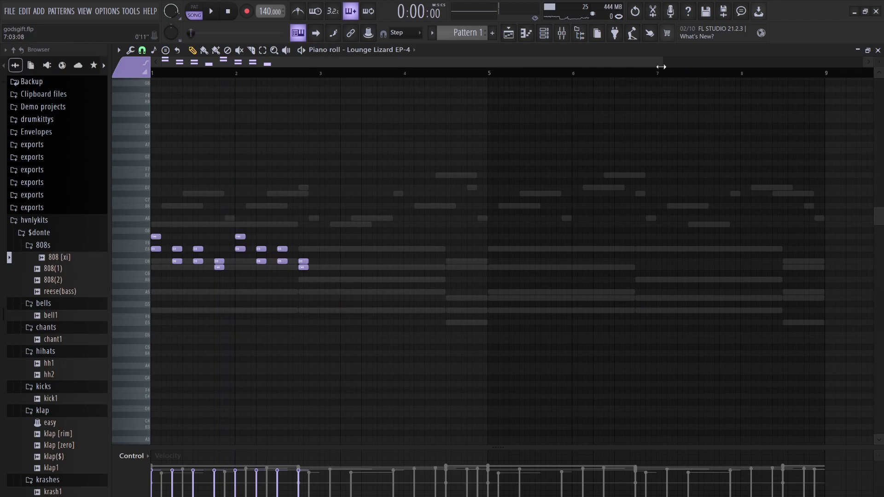
drag(661, 66, 445, 59)
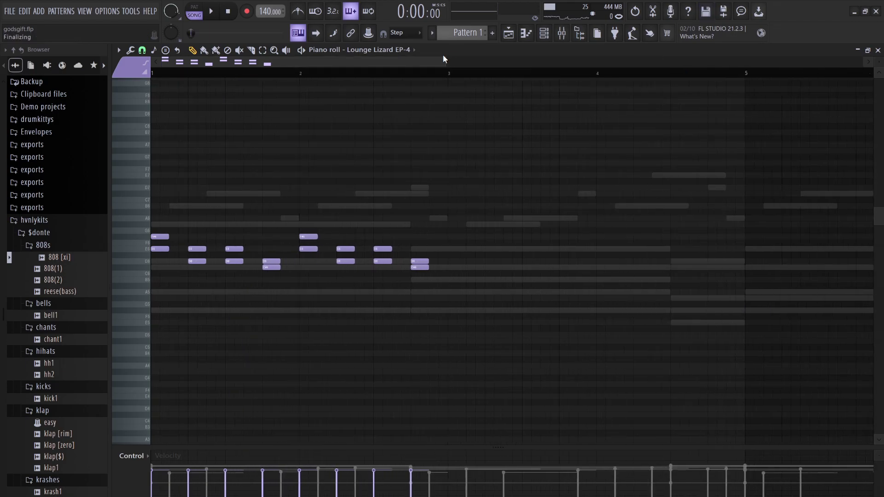
drag(443, 282, 199, 146)
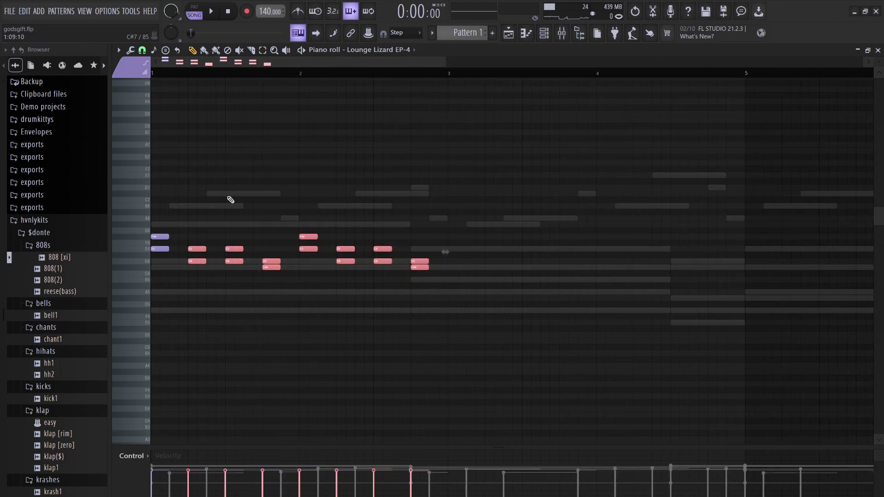
key(Delete)
drag(165, 235, 261, 238)
key(space)
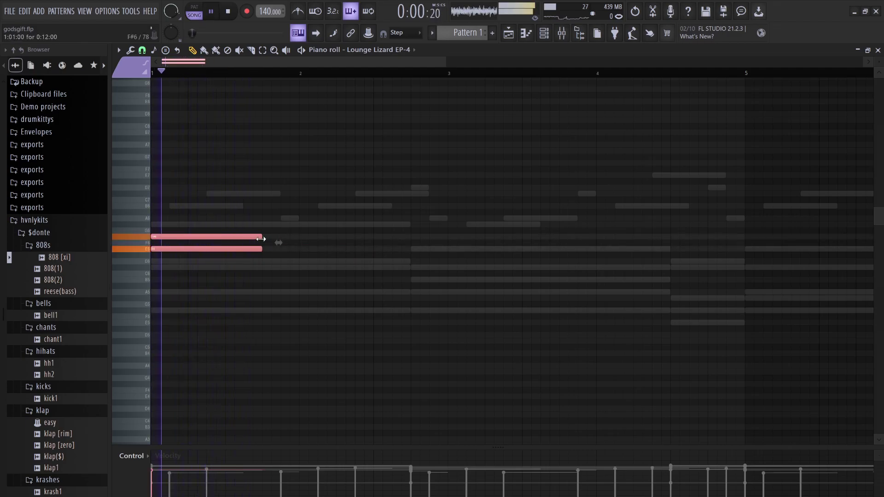
- Add a 12-step note pair on D6 and C#6 directly after the first pair and audition it
click(264, 225)
key(space)
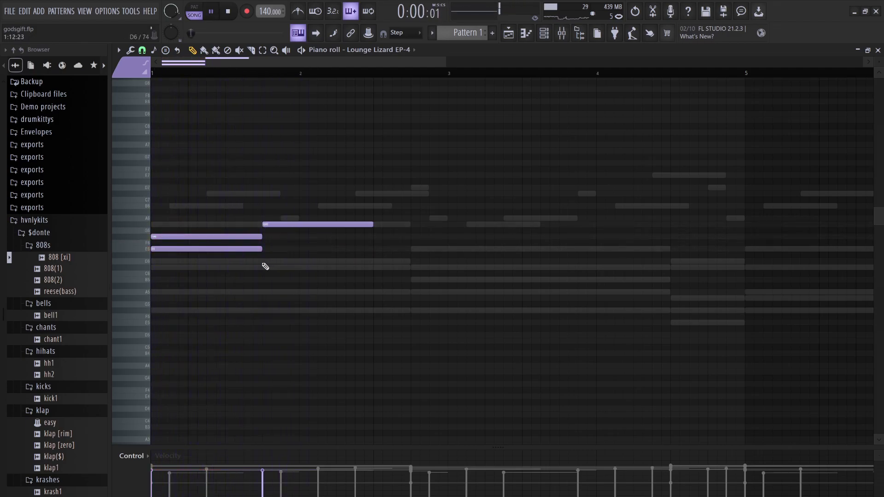
key(space)
click(266, 266)
drag(280, 227, 280, 263)
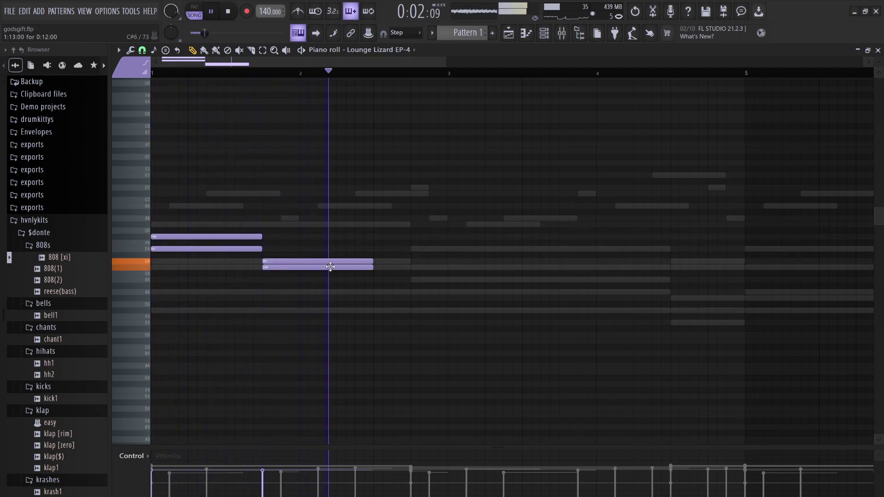
- Add an E6 and B5 note pair on beat 3 of bar 2 and shorten it to four steps
drag(369, 286, 371, 250)
click(375, 249)
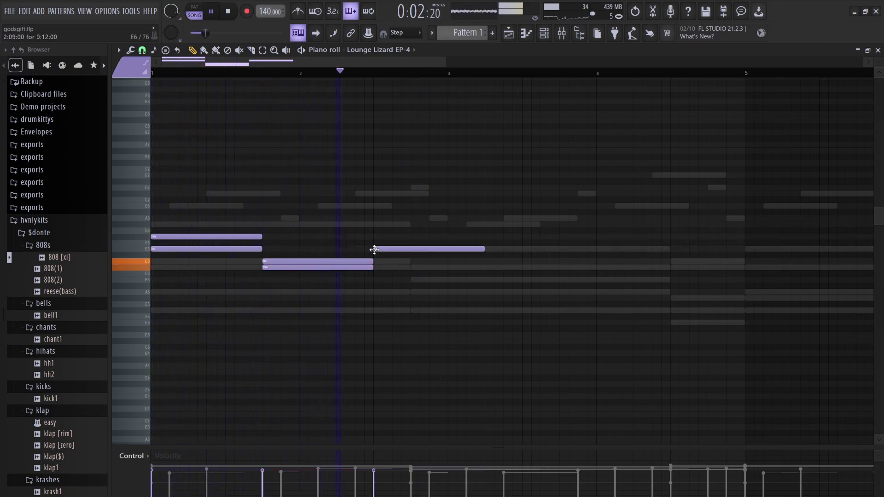
click(376, 279)
drag(476, 304, 483, 248)
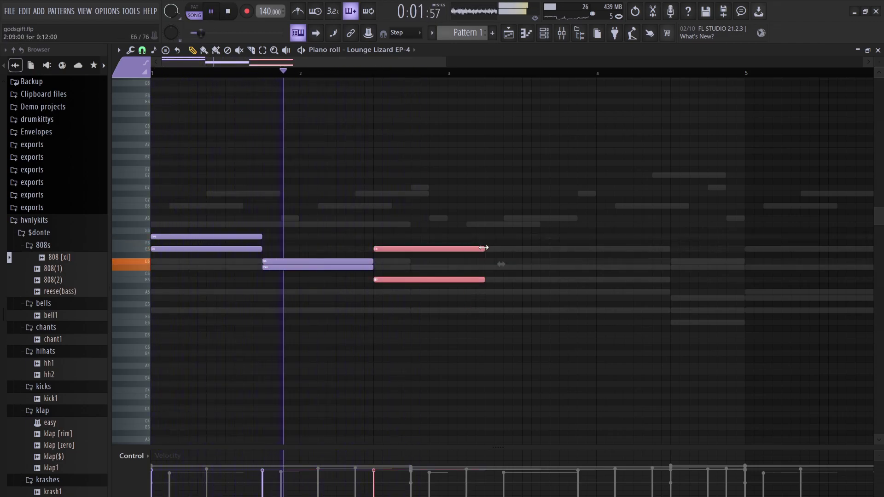
click(488, 248)
key(ctrl+z)
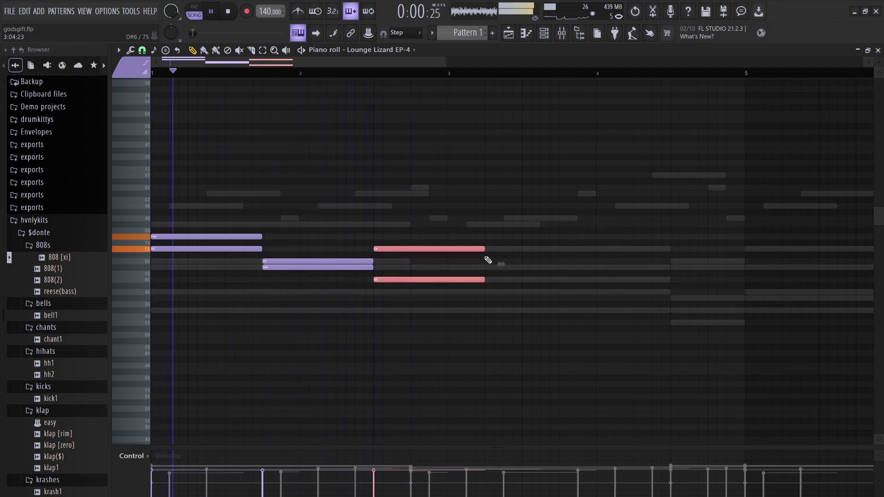
drag(483, 249, 412, 251)
ctrl+click(454, 257)
key(space)
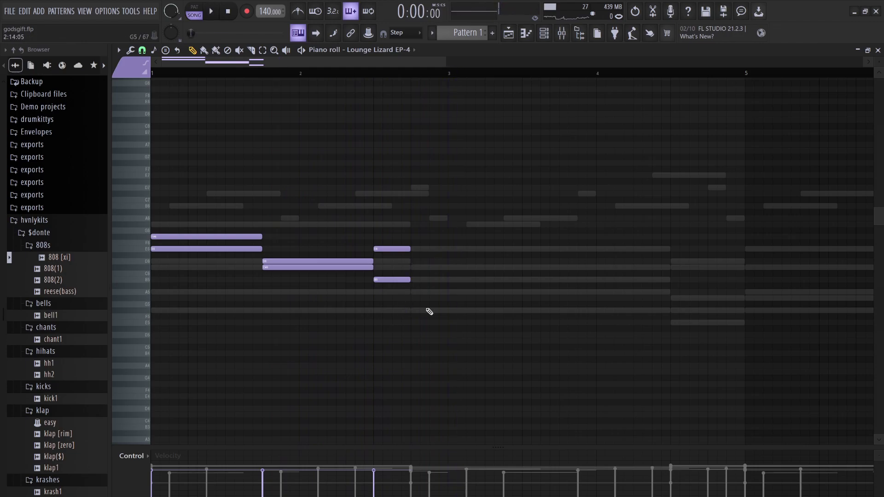
- Duplicate the three-pair phrase and shift the copy so it starts at bar 3
key(ctrl+b)
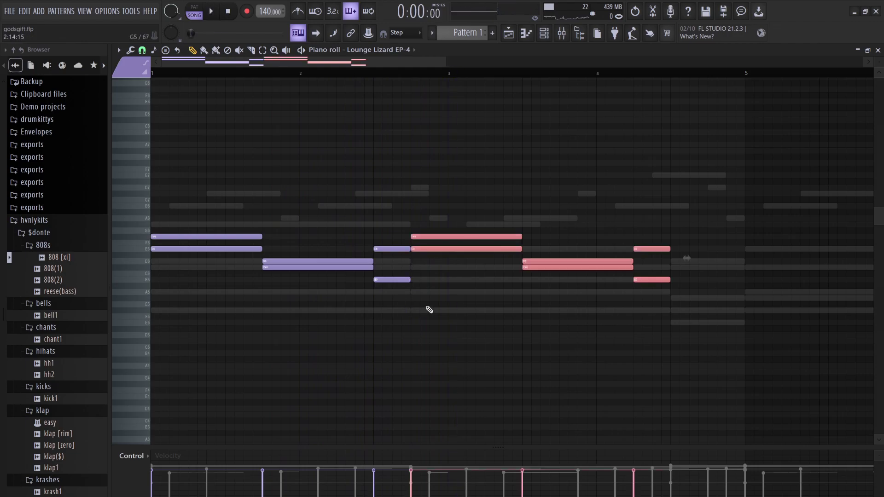
key(shift+Right)
key(shift+Right)
key(shift+Right)
key(shift+Right)
- Split bar 2's short pair into two-step halves, raise the second half's upper note to G#6, and extend that half to bar 3
drag(429, 309, 386, 251)
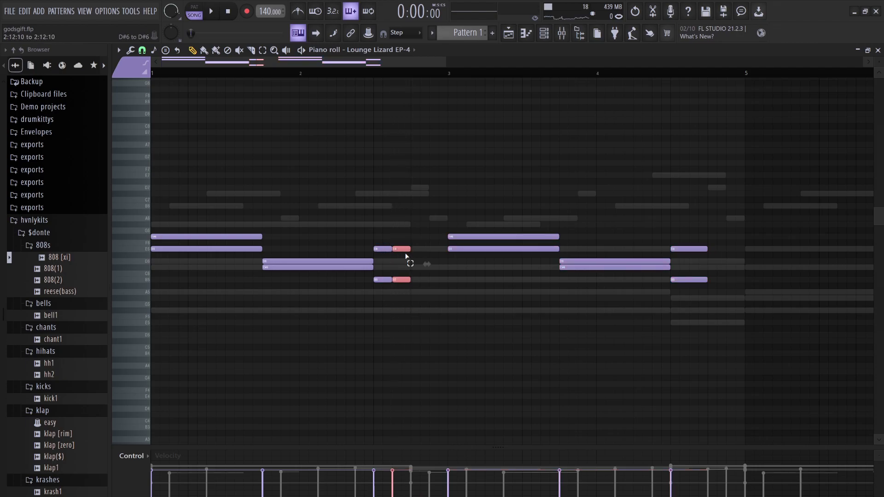
key(shift+Up)
key(shift+Up)
drag(422, 312, 406, 218)
drag(406, 224, 445, 227)
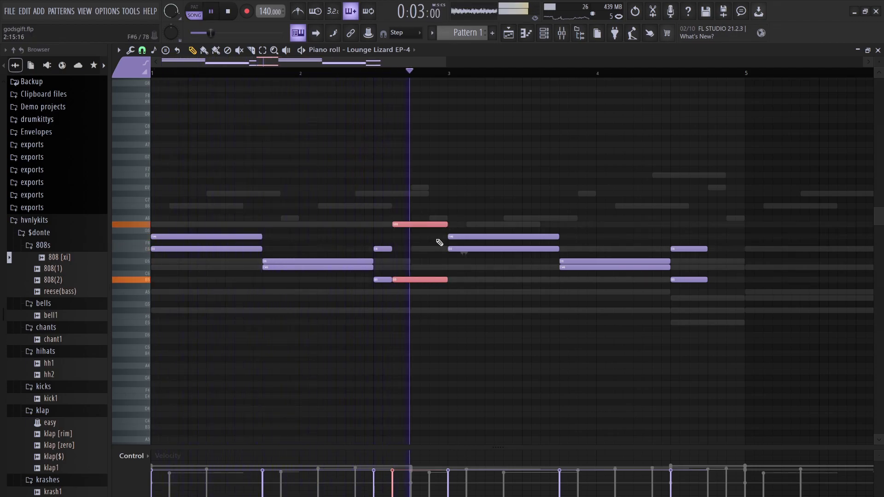
- Lower the upper note of bar 2's closing pair, trying C#6 and settling on A5, and replay the loop
click(419, 231)
right_click(420, 231)
drag(420, 230, 417, 267)
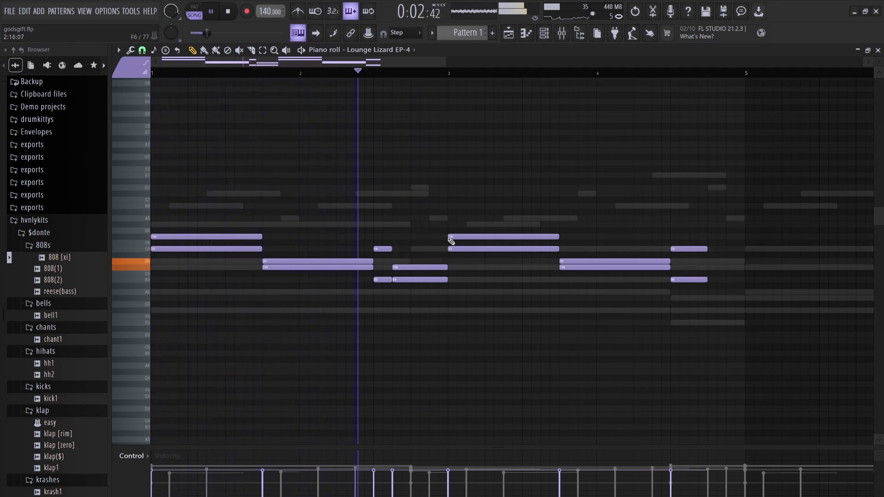
key(space)
key(space)
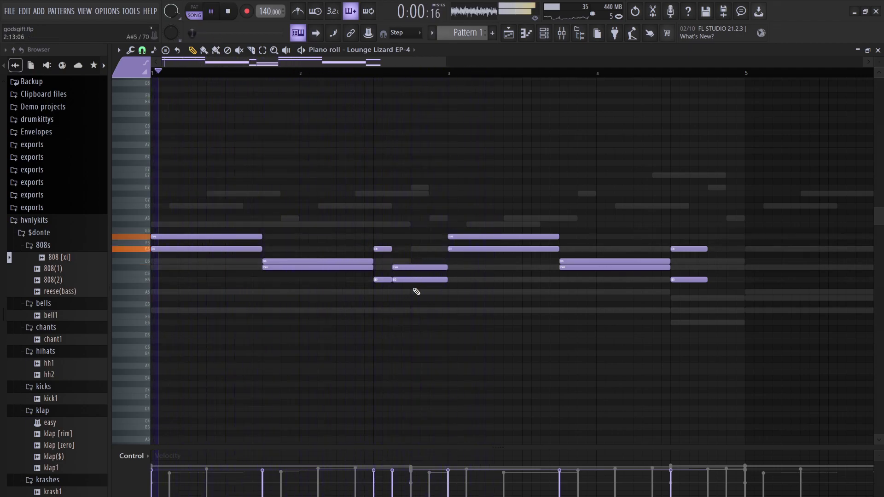
drag(406, 268, 406, 293)
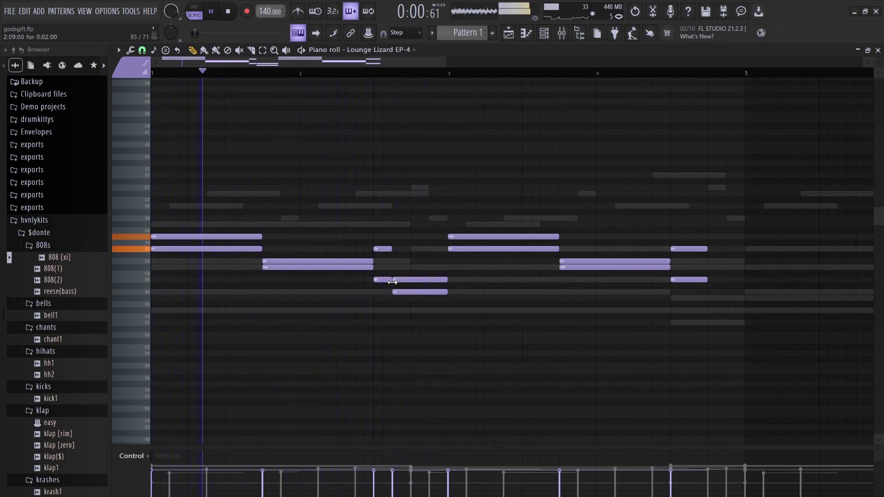
key(space)
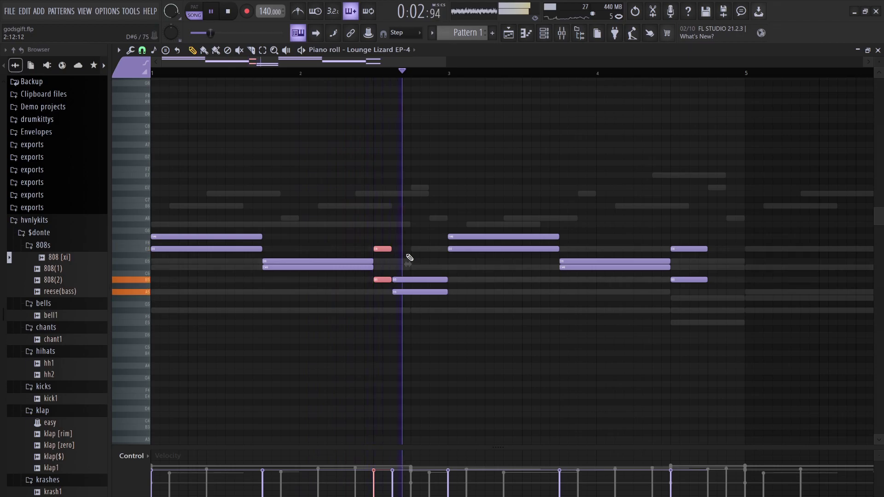
- Shorten the D6 and C#6 pair starting in bar 3 to eight steps and add a two-step E6 and B5 pair after it
ctrl+click(596, 324)
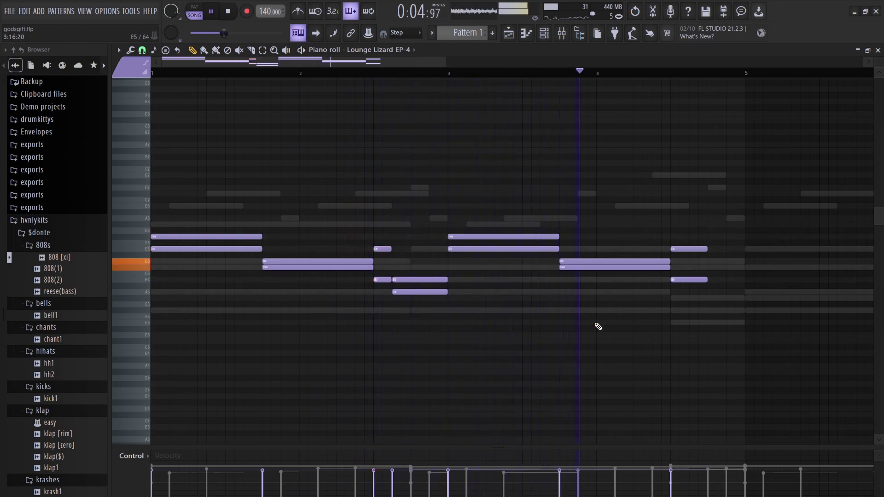
key(space)
drag(655, 288, 633, 261)
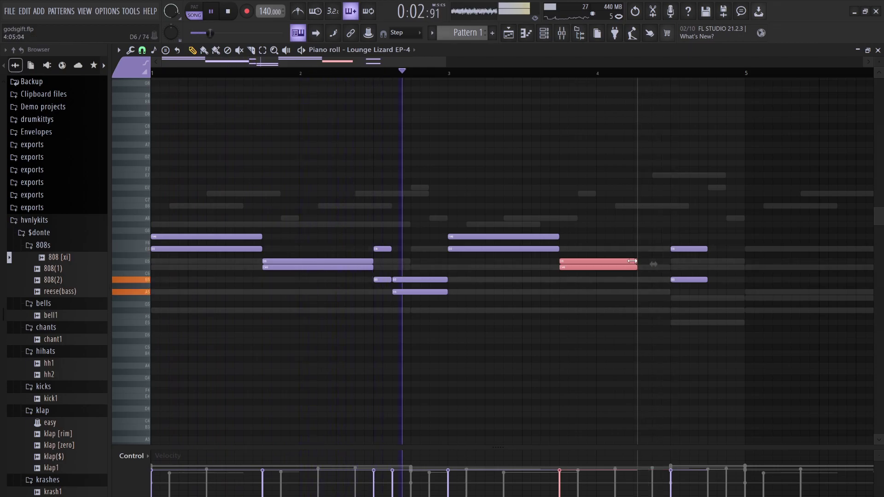
click(638, 249)
click(638, 280)
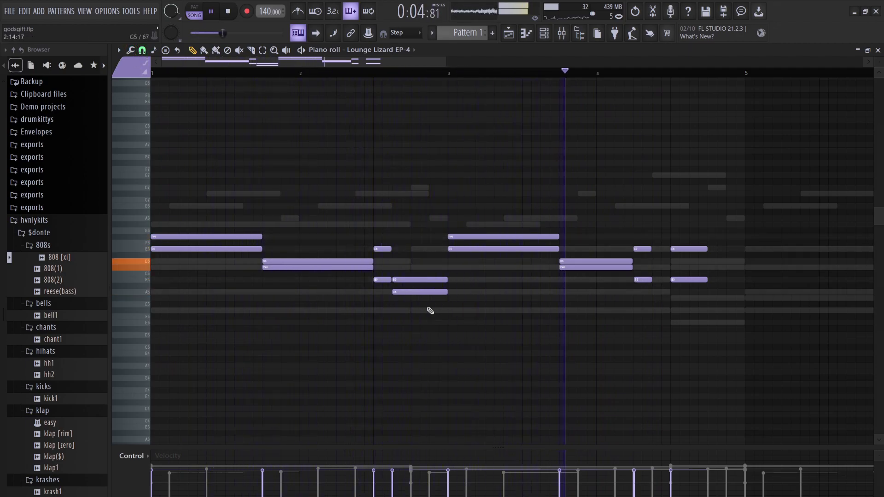
- Shorten bar 4's new pair to one step, copy it to steps 7 and 8, and repitch the last copy to G#6 and E6
drag(607, 319, 649, 227)
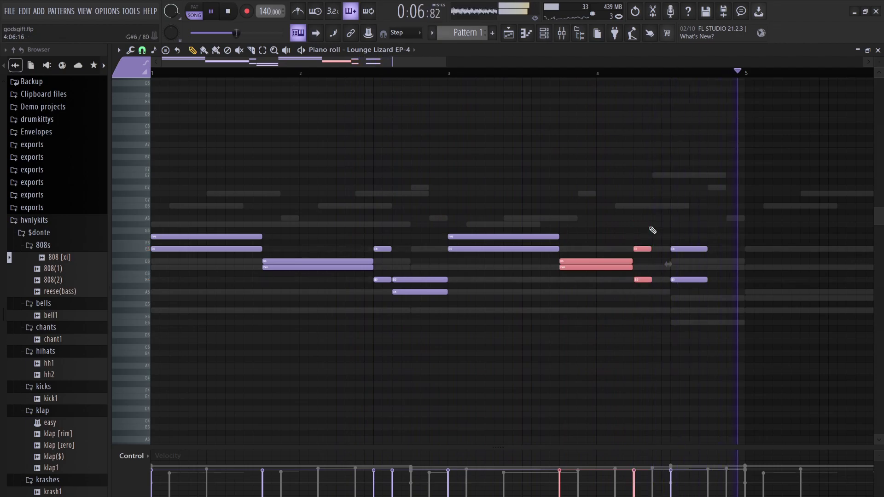
ctrl+click(647, 302)
drag(646, 302, 647, 245)
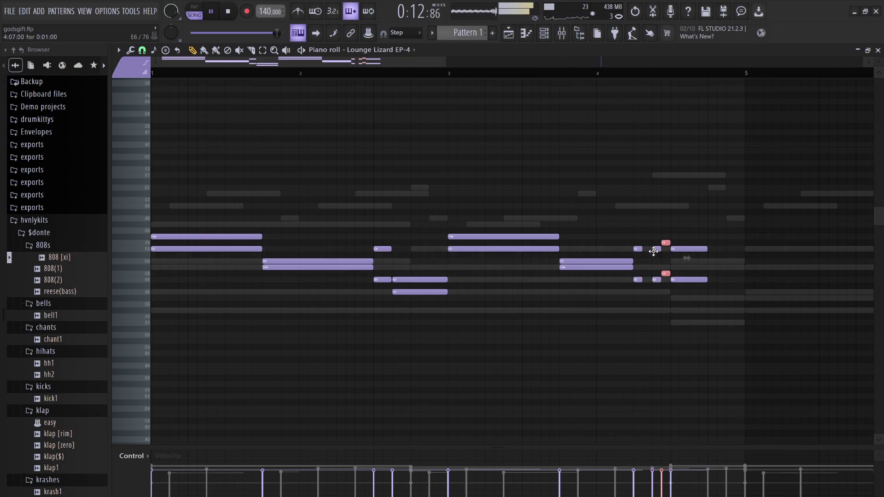
key(shift+Up)
drag(675, 233, 664, 224)
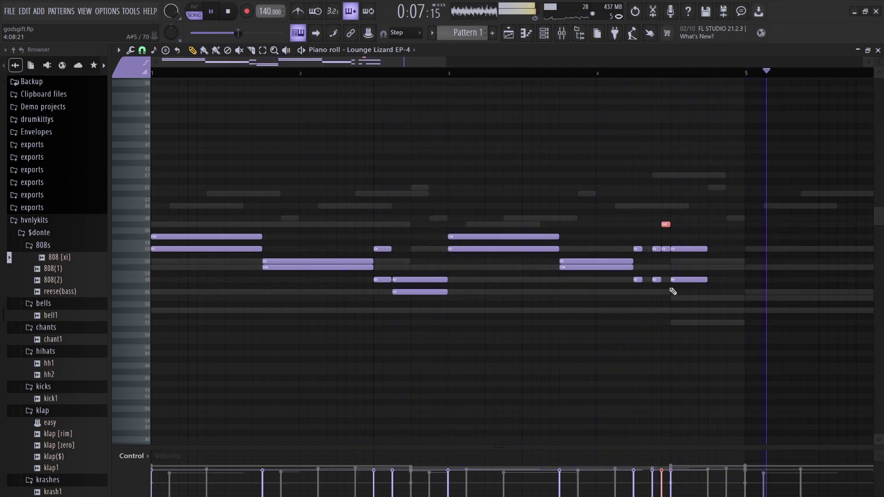
- Shorten the pair on beat 3 of bar 4 to one step and duplicate it, extending the copy to the end of the bar
drag(693, 239, 704, 332)
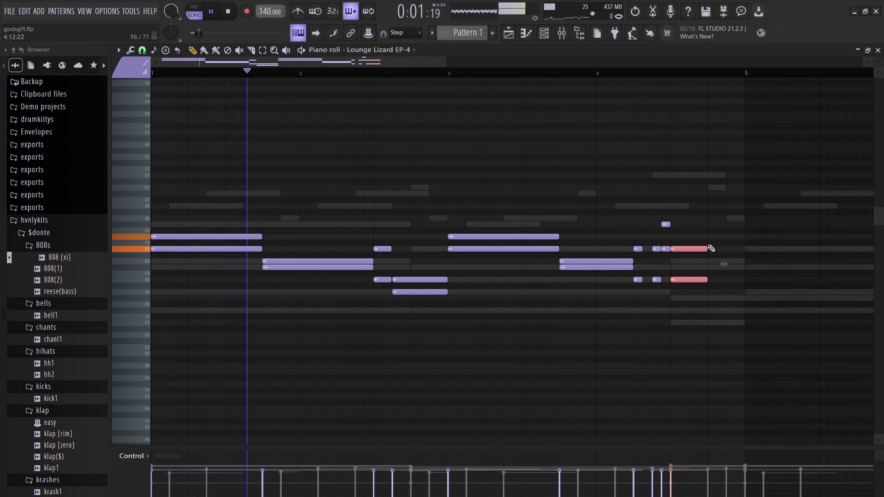
drag(707, 249, 681, 249)
key(ctrl+b)
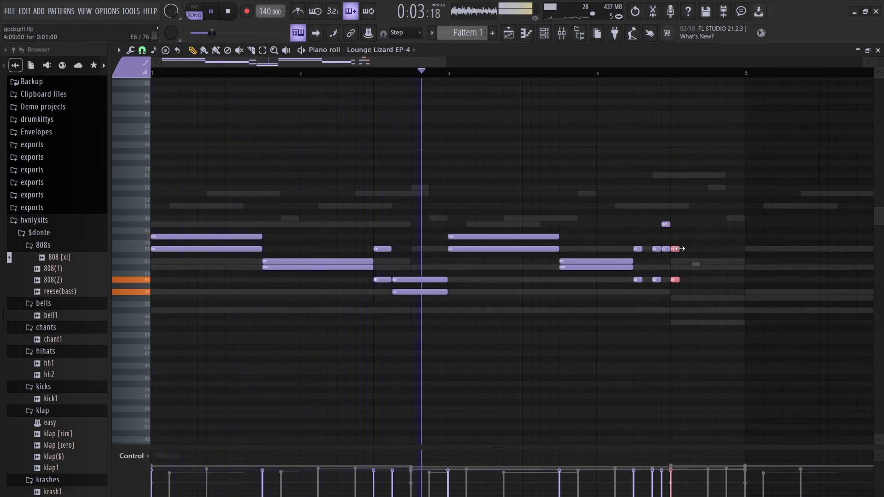
drag(686, 249, 742, 249)
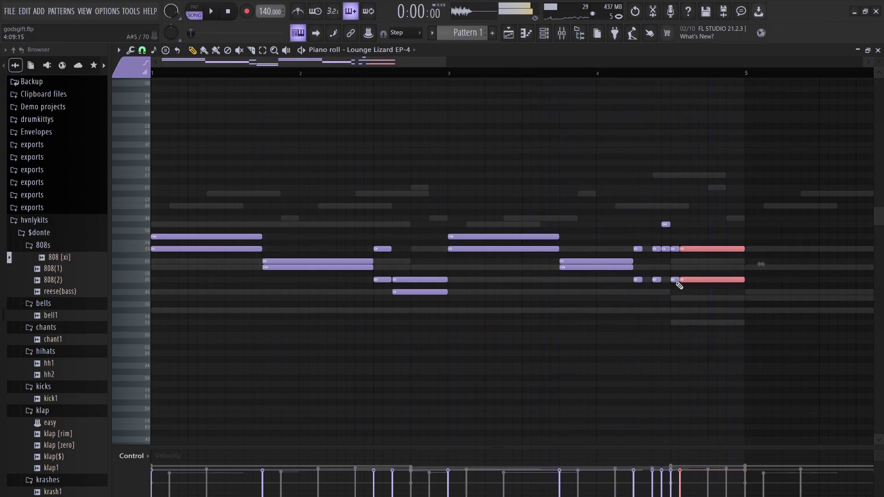
- Lower the upper note on beat 3 of bar 4 to D6 and raise the long closing pair's upper note to F#6
click(675, 248)
drag(676, 248, 677, 261)
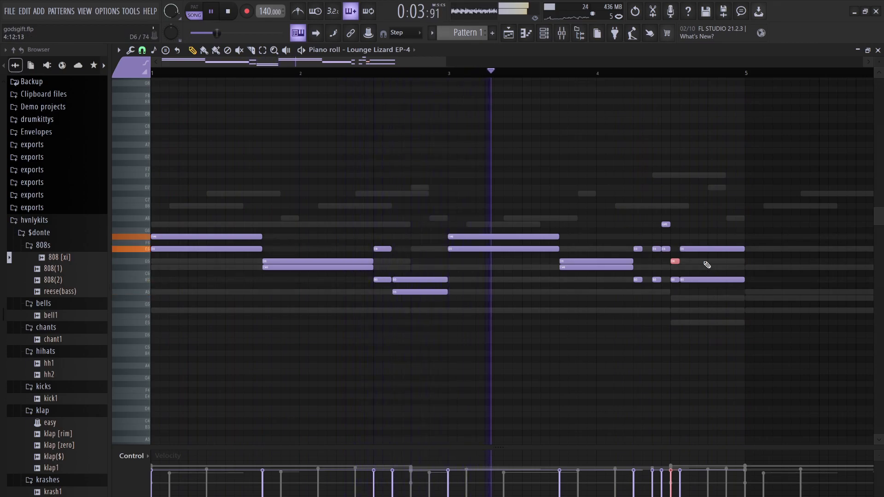
drag(701, 249, 701, 238)
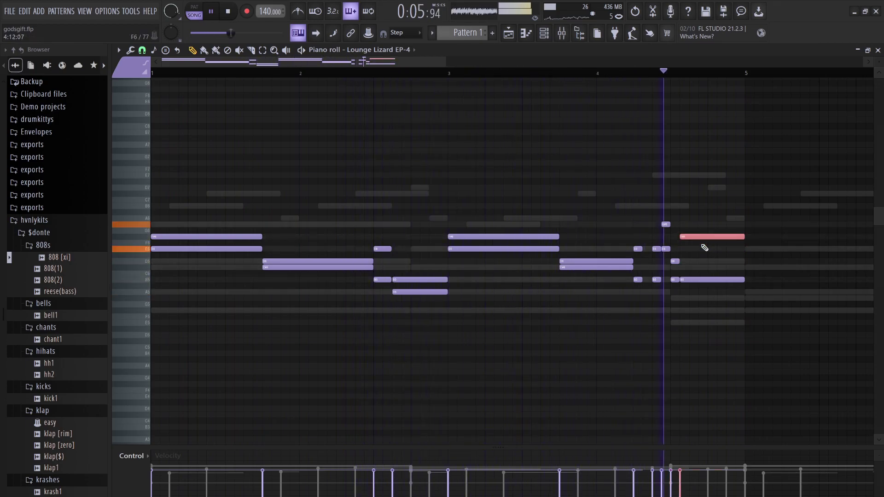
ctrl+click(676, 323)
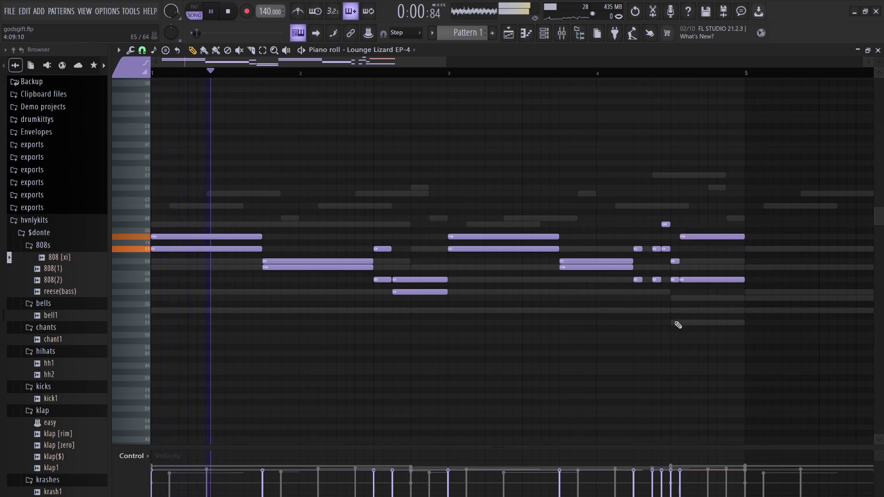
- Trim the start of bar 4's long closing pair to step 11, keeping its end at bar 5
ctrl+shift+click(707, 280)
ctrl+shift+click(706, 238)
drag(706, 238, 740, 237)
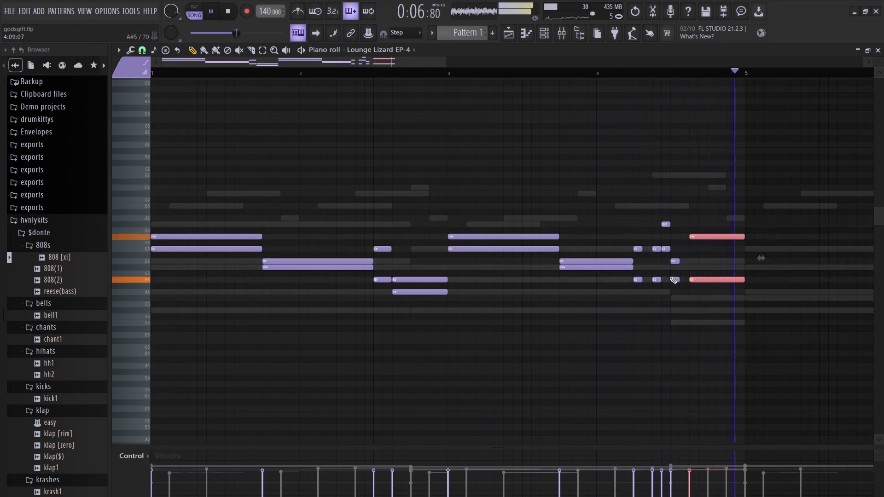
- Delete the one-step pair on beat 3 of bar 4 and move the G#6 and E6 pair one step later into its place
mouse_move(668, 268)
mouse_down()
mouse_move(664, 221)
mouse_move(671, 250)
mouse_up()
drag(672, 310, 676, 263)
right_click(673, 260)
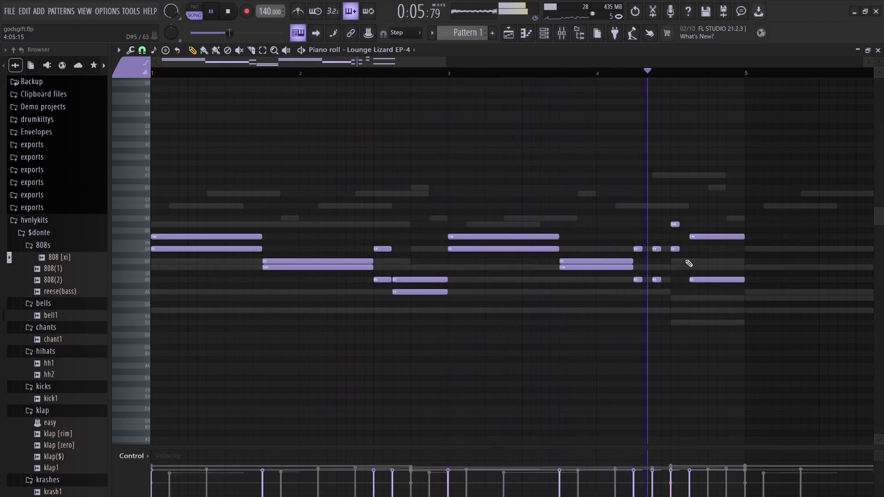
- Lower the upper note of bar 4's long closing pair by four semitones to D6
drag(733, 264, 721, 223)
key(space)
key(shift+Down)
key(shift+Down)
key(shift+Down)
key(shift+Down)
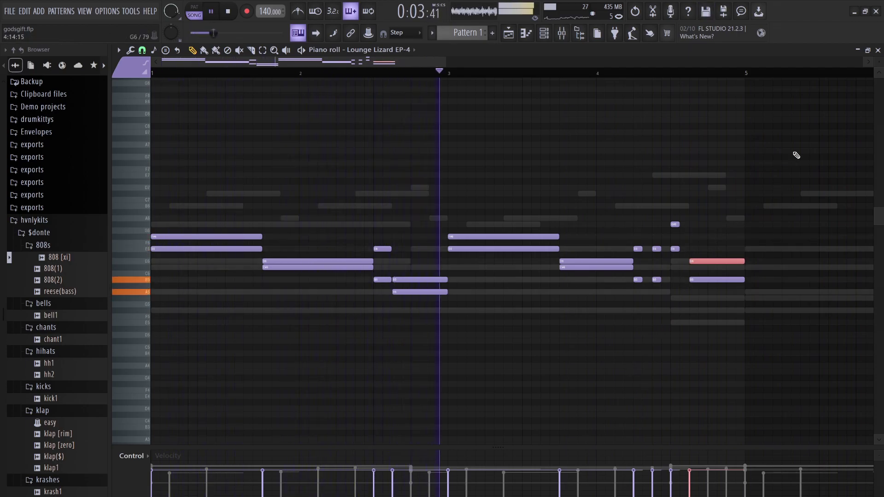
click(659, 381)
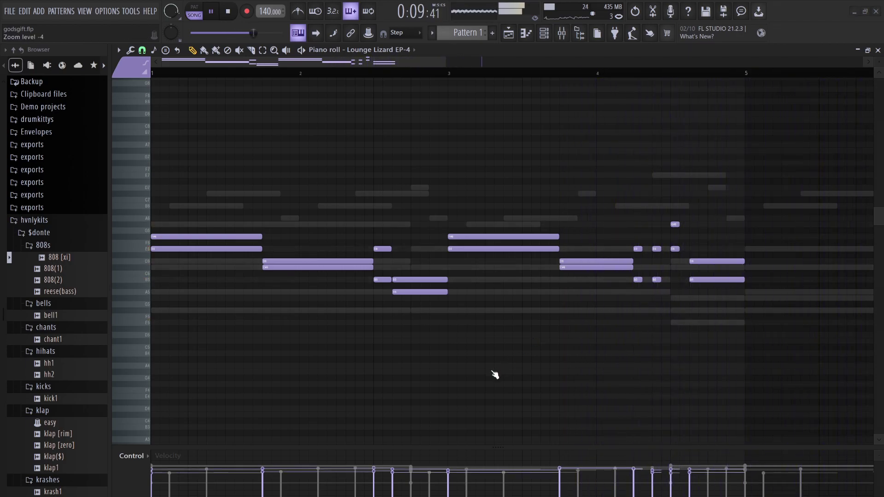
- Transpose the whole four-bar melody down one octave and duplicate it into bars 5 to 8
key(ctrl+Down)
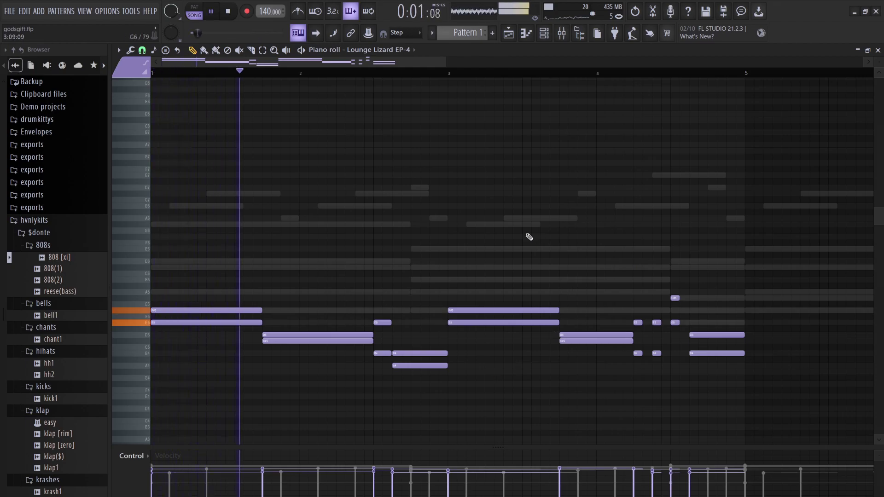
key(ctrl+b)
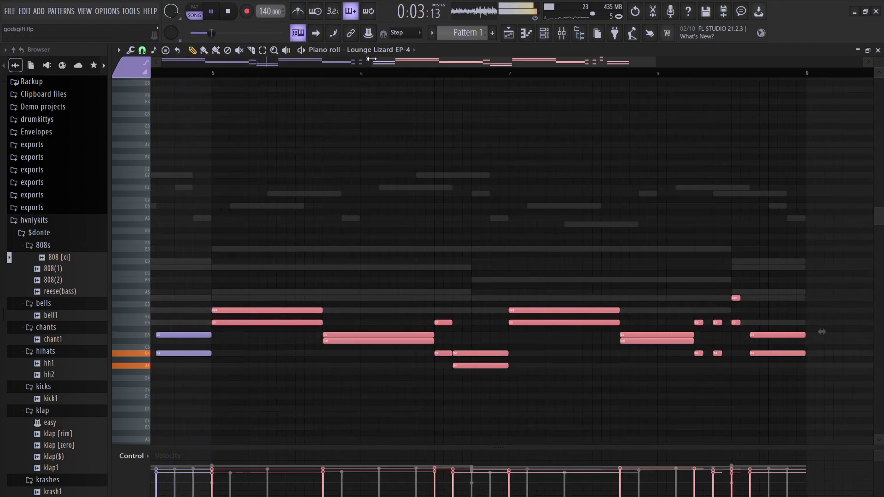
drag(370, 59, 156, 59)
- Raise the long D5 note starting late in bar 5 and the A4 note in bar 6 by one octave
click(612, 335)
key(ctrl+Up)
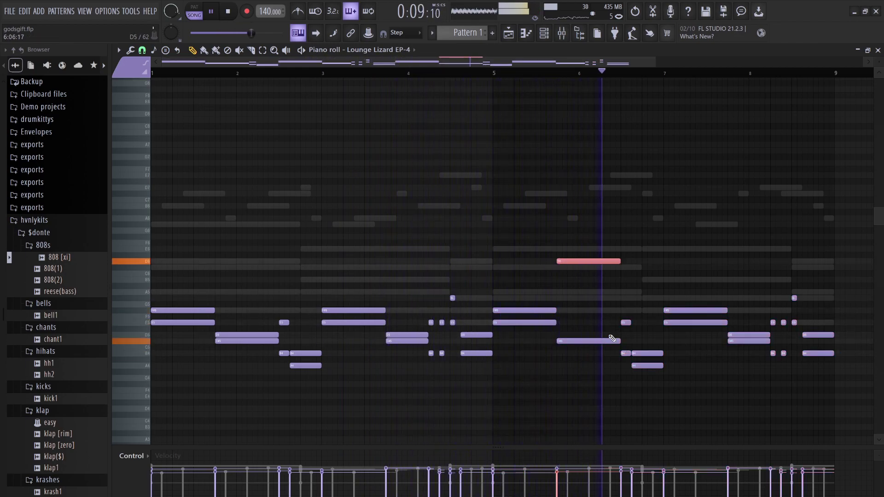
click(640, 367)
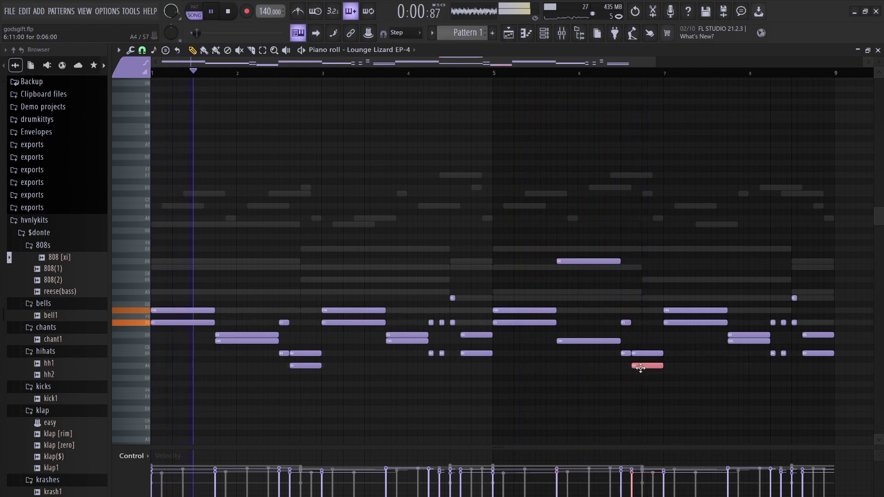
key(ctrl+Up)
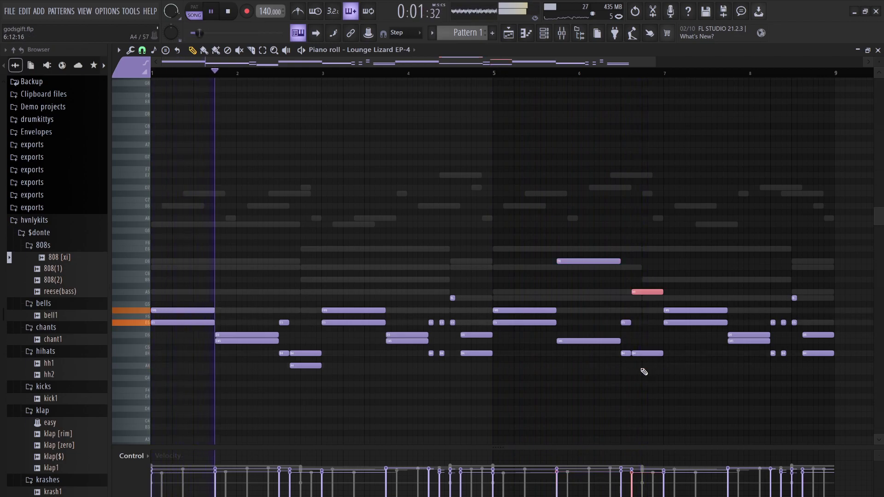
- Raise the long E5 note at the start of bar 7 to G#5 and the D5 note late in bar 7 to E5
click(691, 322)
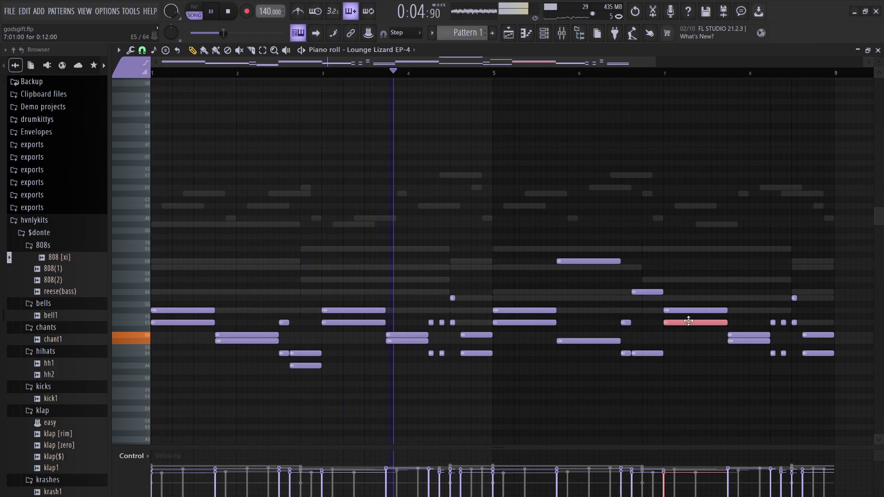
key(Up)
key(Up)
key(Up)
key(Up)
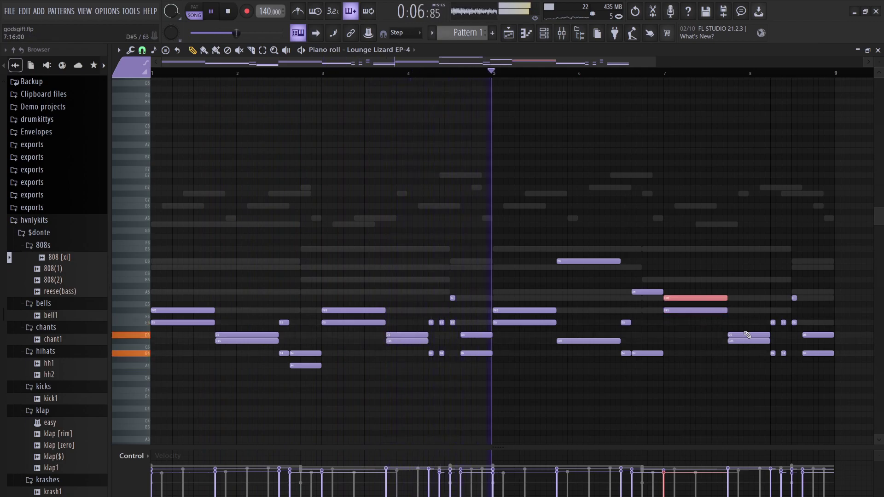
click(735, 335)
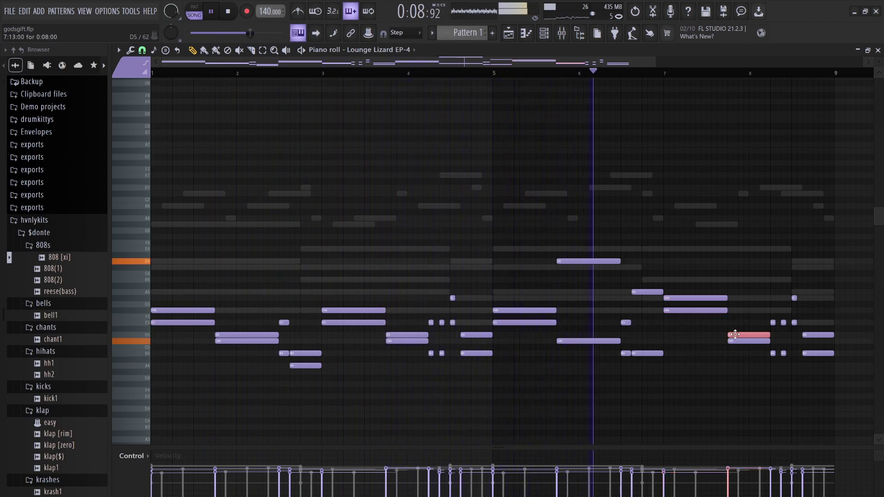
key(Up)
key(Up)
- Lower the first two short E5 notes in bar 8 by two semitones to D5
click(783, 323)
drag(776, 325, 771, 324)
key(Down)
key(Down)
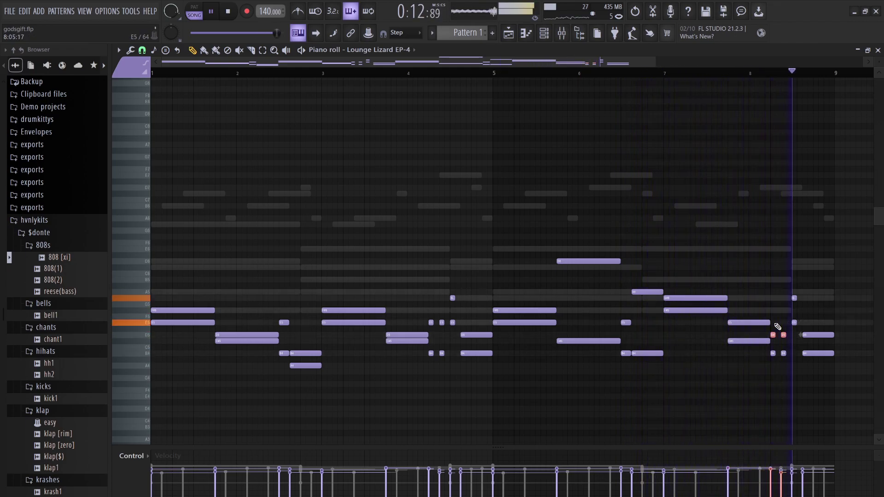
ctrl+click(725, 107)
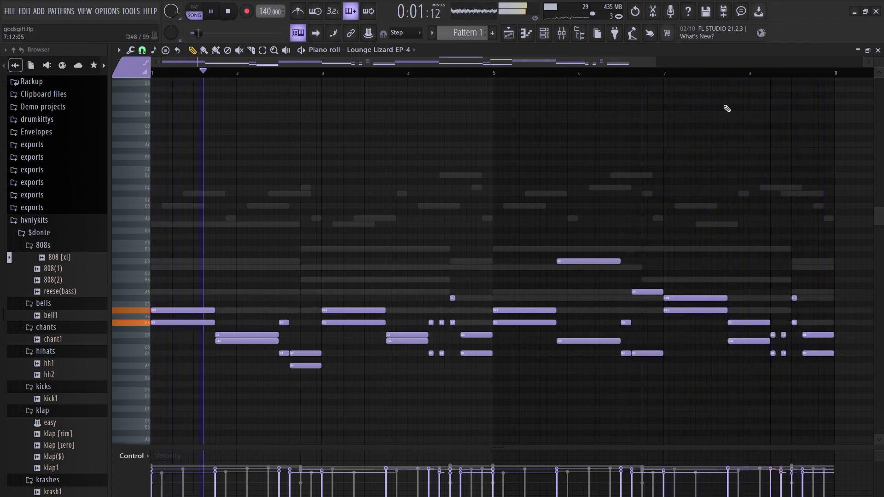
- Copy the Lounge Lizard EP-4 channel's notes into the second Sampler channel
click(544, 33)
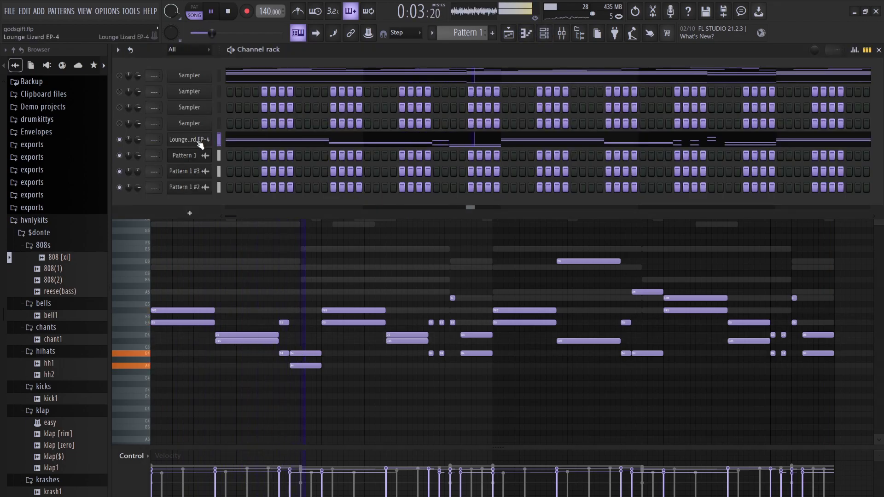
click(219, 93)
key(ctrl+v)
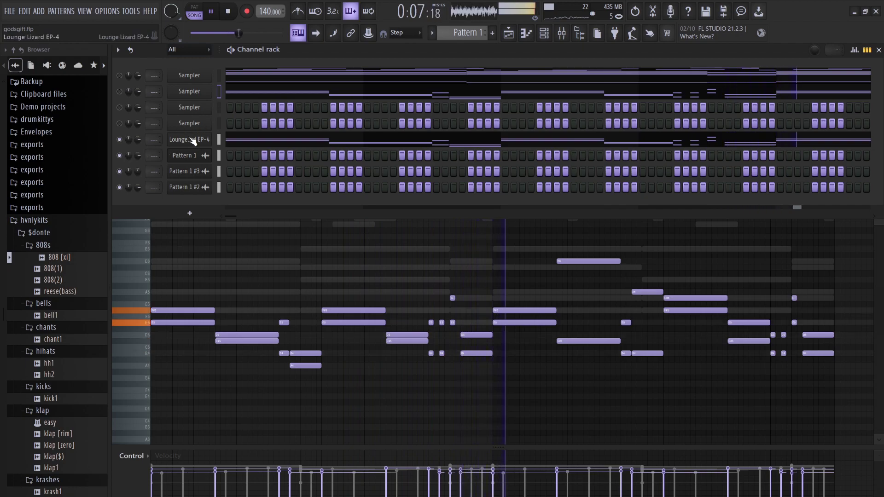
- Audition Lounge Lizard's Reed-based programs from Reed 2 through Marimba-like and return to 4 - Tramp
click(202, 139)
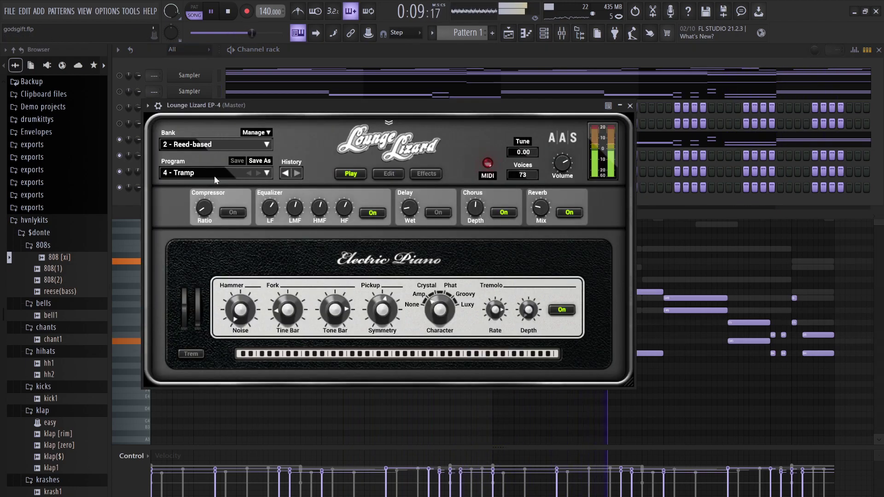
click(259, 174)
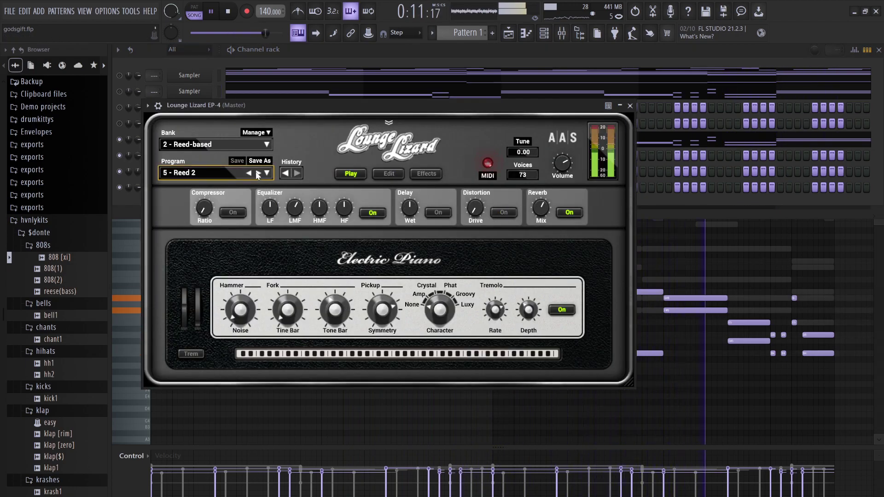
click(258, 173)
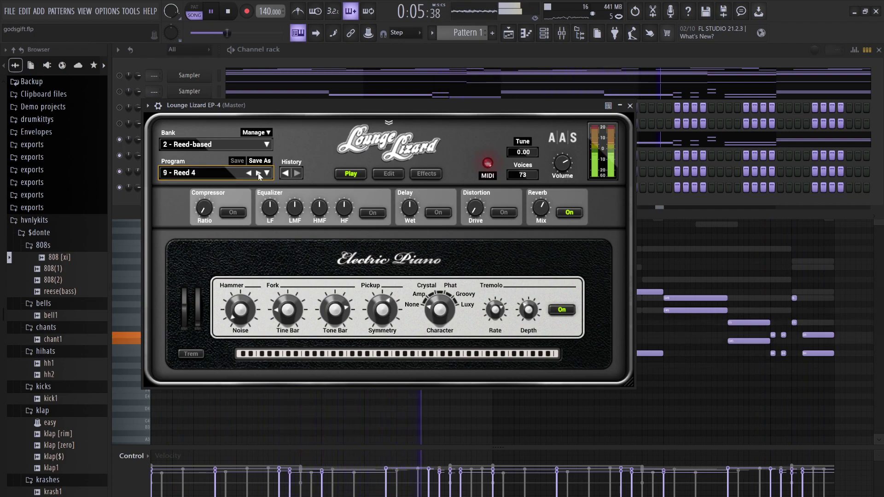
click(258, 173)
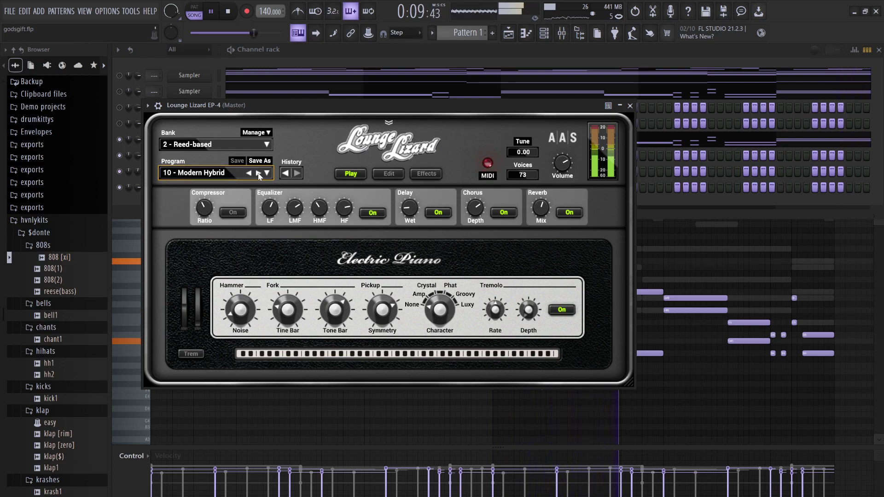
click(258, 174)
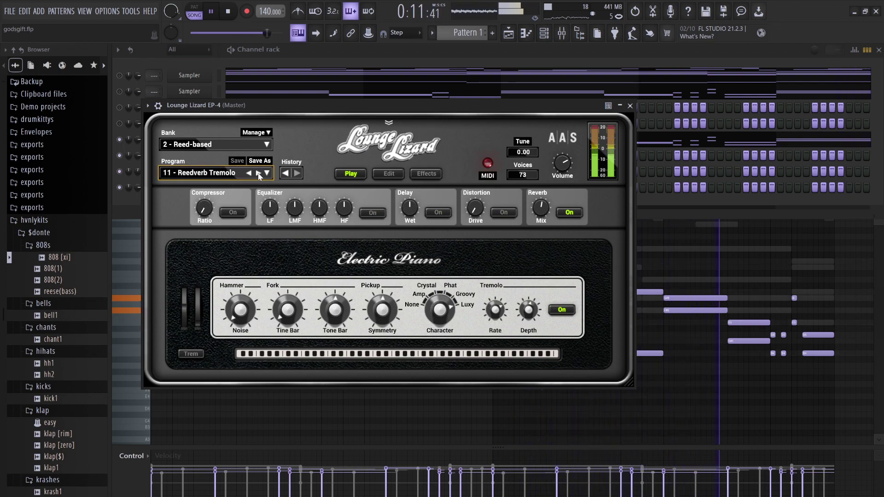
click(259, 174)
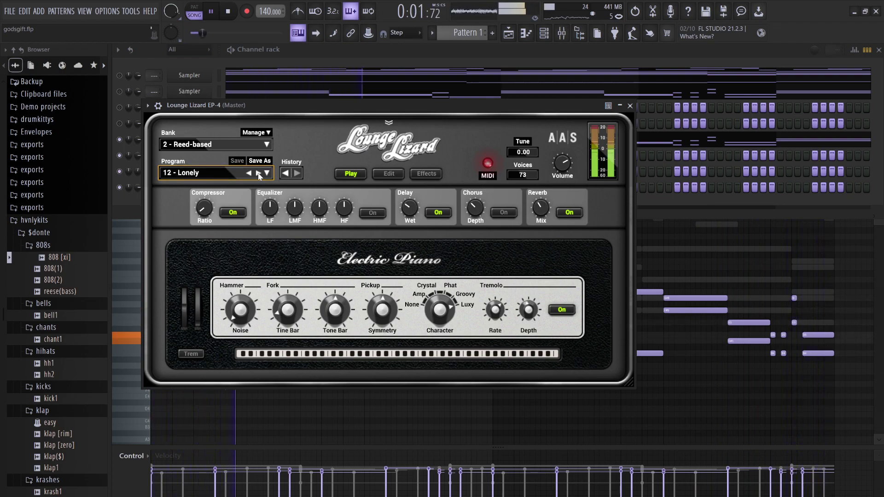
click(259, 173)
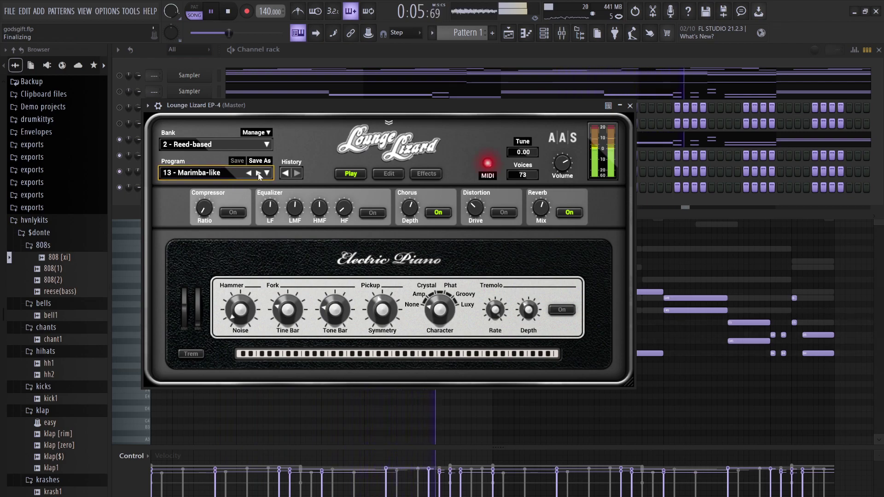
click(193, 175)
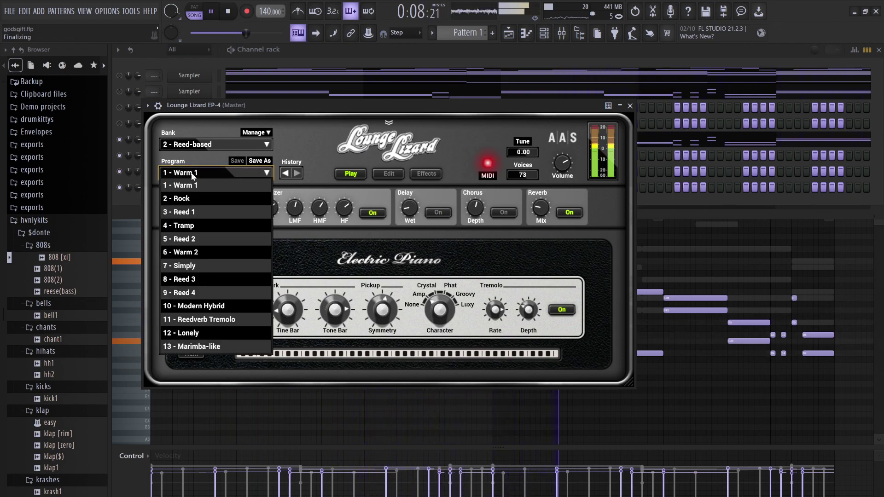
click(193, 228)
- Solo the Lounge Lizard EP-4 channel and render Pattern 1 as a new audio clip
click(309, 62)
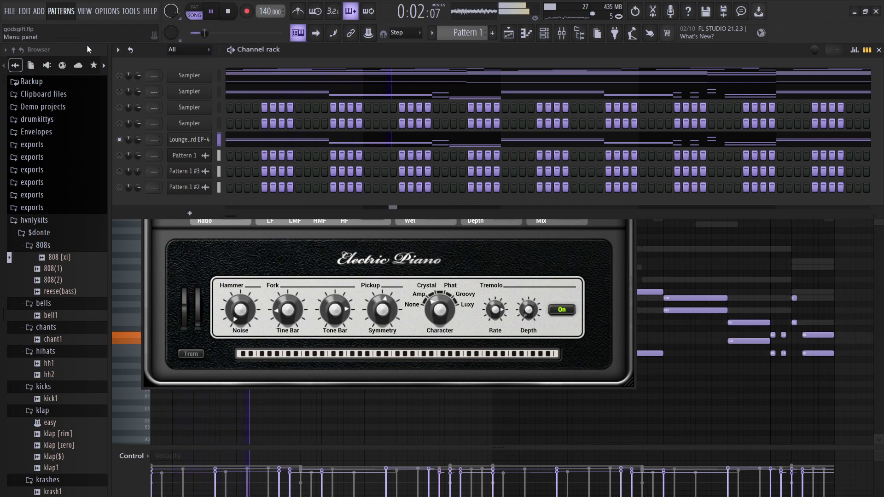
click(148, 182)
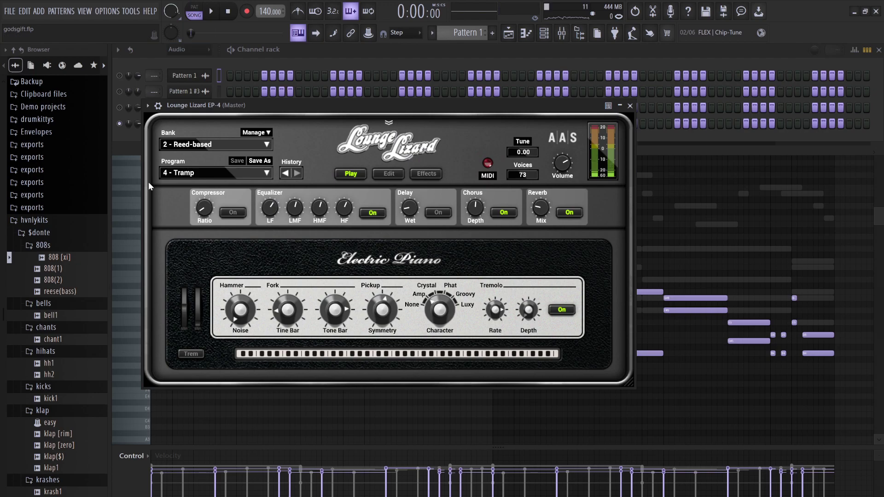
click(277, 60)
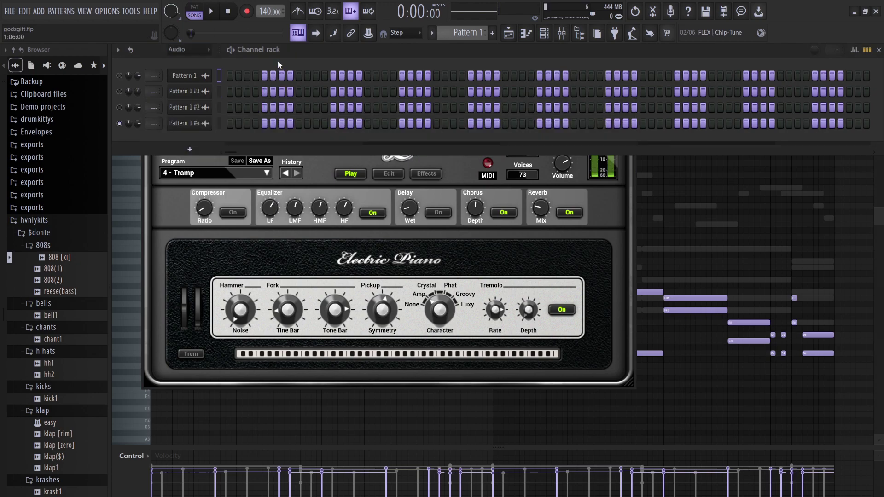
- Set the Pattern 1 #4 clip's declicking mode to Generic (bleeding) and unmute the other audio clip channels
click(187, 124)
click(222, 239)
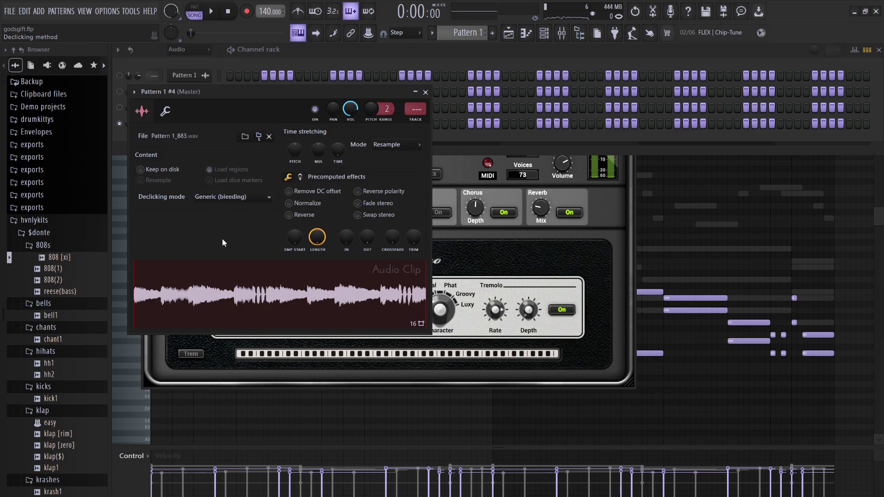
click(120, 108)
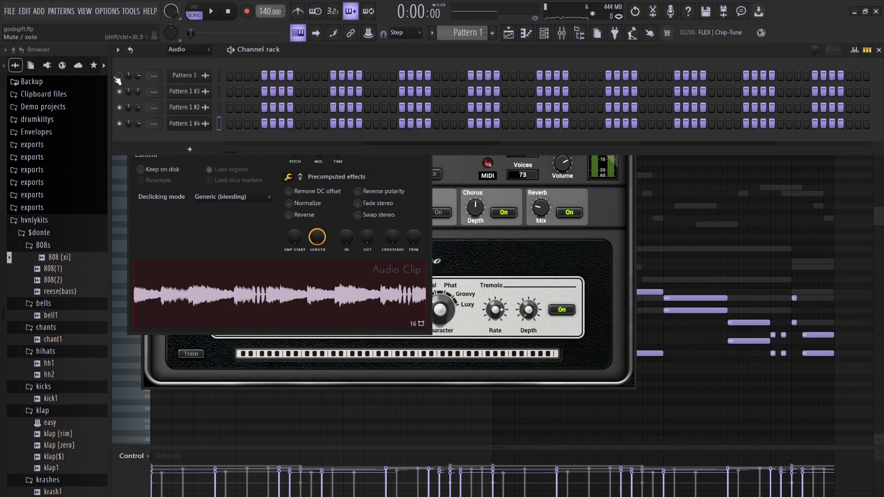
scroll(192, 56, up, 1)
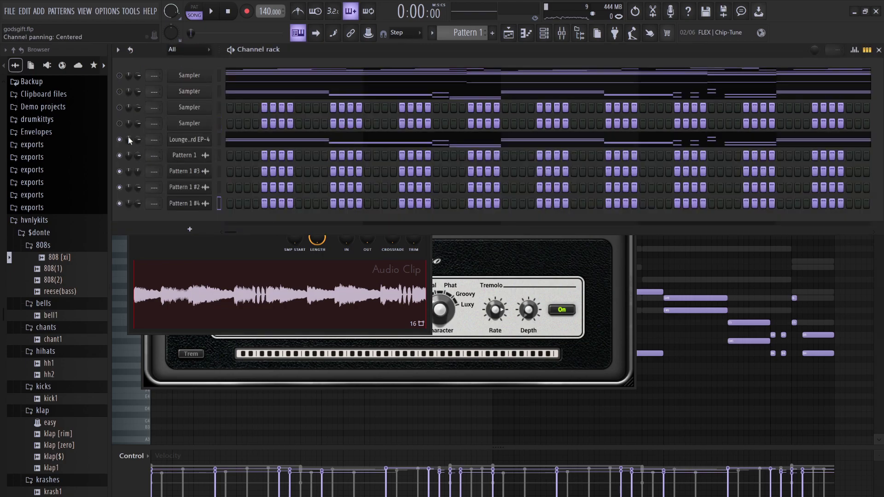
- Place the Pattern 1 #4 audio clip at bar 1 on Track 4 of the playlist
click(509, 36)
drag(163, 134, 272, 182)
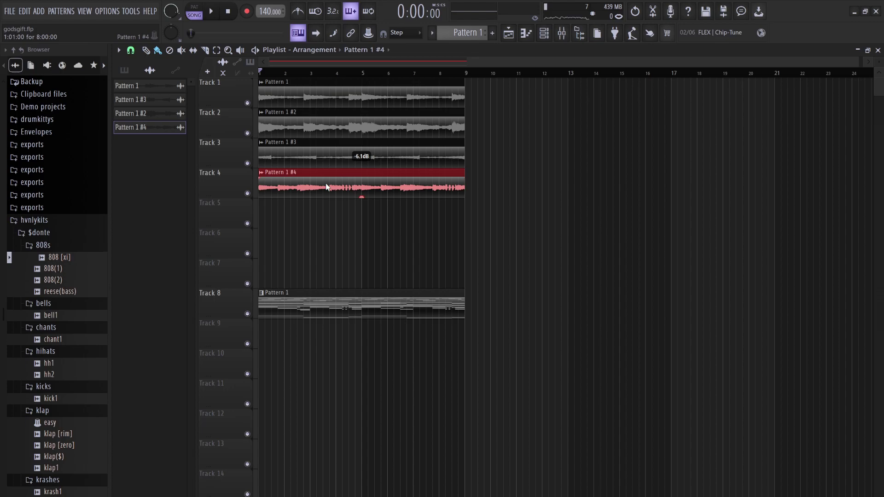
- Try reversing the Pattern 1 #4 clip and play the arrangement
double_click(326, 187)
click(294, 217)
key(space)
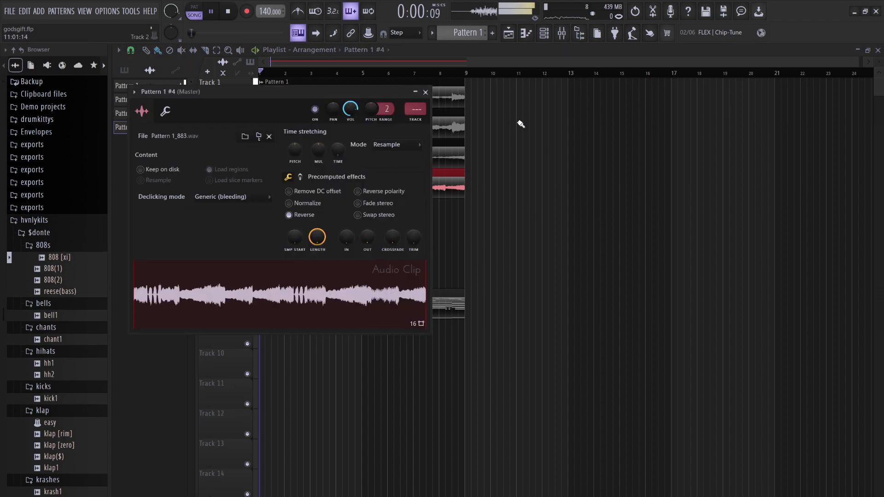
click(544, 32)
right_click(520, 275)
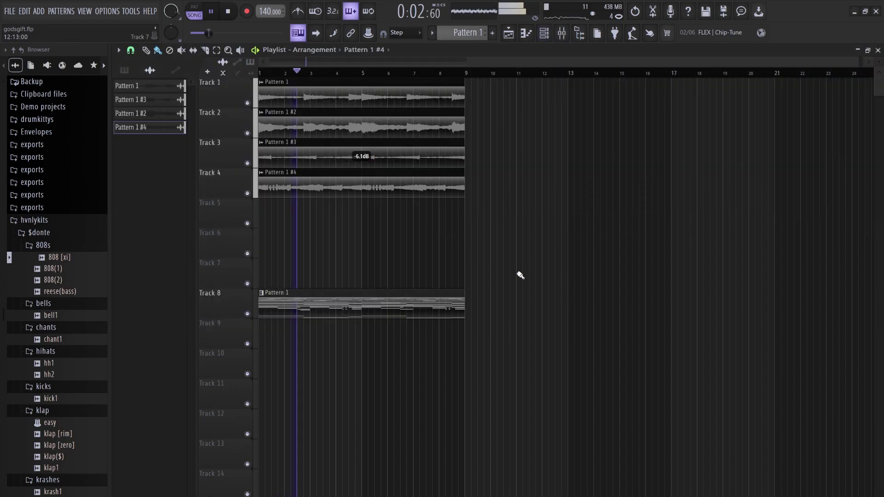
- Try shifting the pitch of the reversed Pattern 1 #4 clip in the Auto stretch mode
double_click(358, 185)
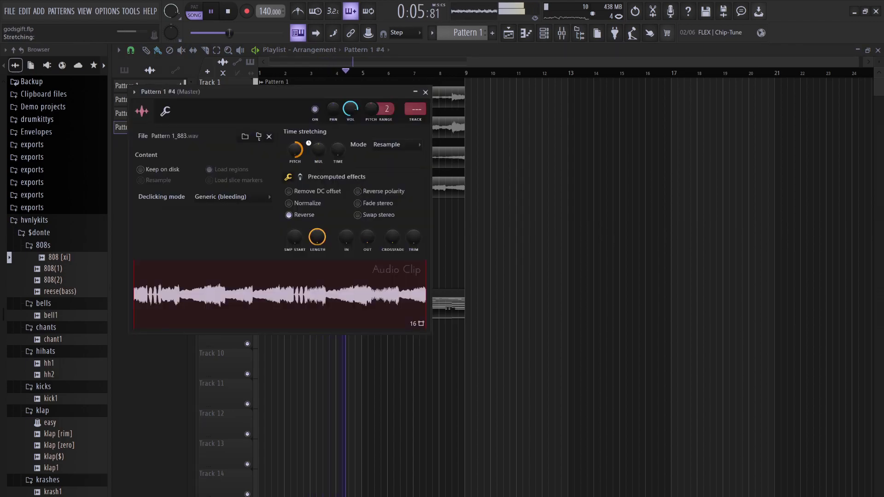
scroll(391, 145, up, 1)
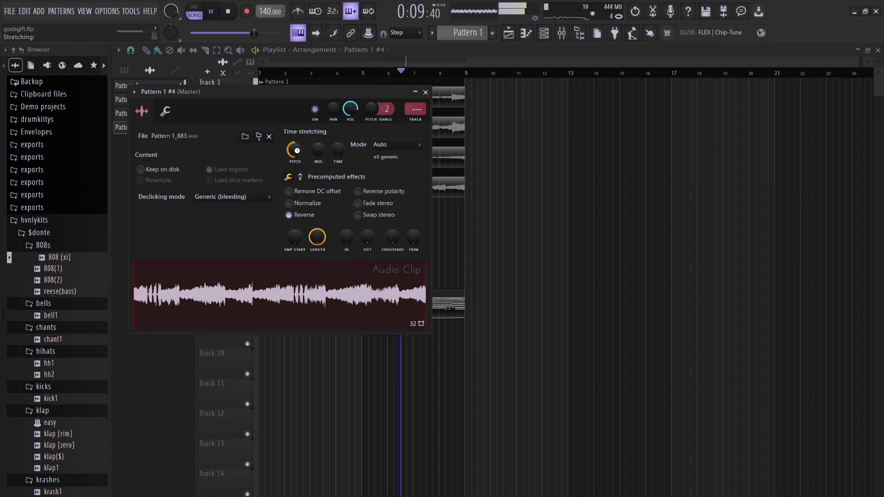
drag(297, 150, 298, 154)
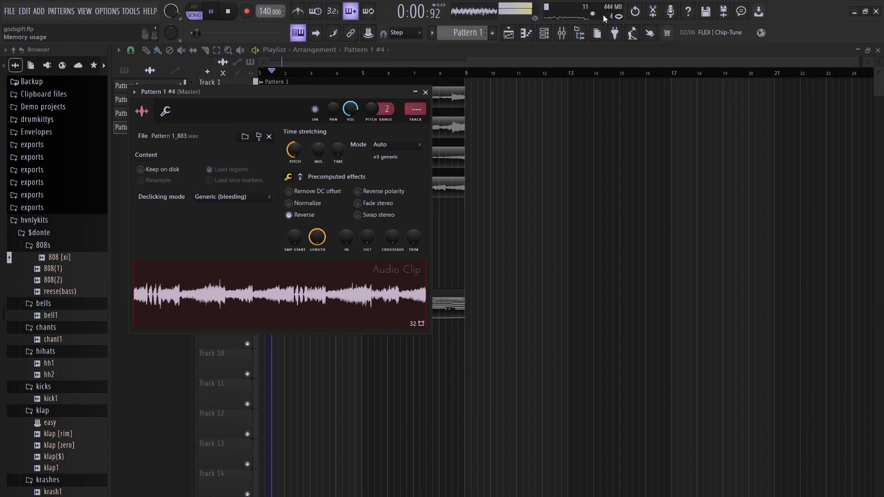
- Reset the Pattern 1 #4 clip's pitch and turn off its Reverse effect
alt+click(295, 155)
click(315, 217)
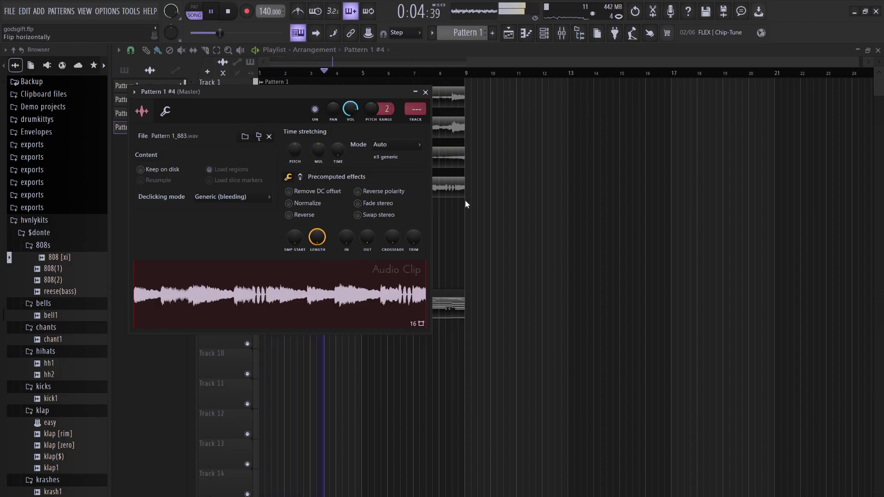
- Cut the notes from the Lounge Lizard EP-4 channel and switch its sound bank to 3 - Custom Electric Pianos
right_click(505, 175)
click(548, 33)
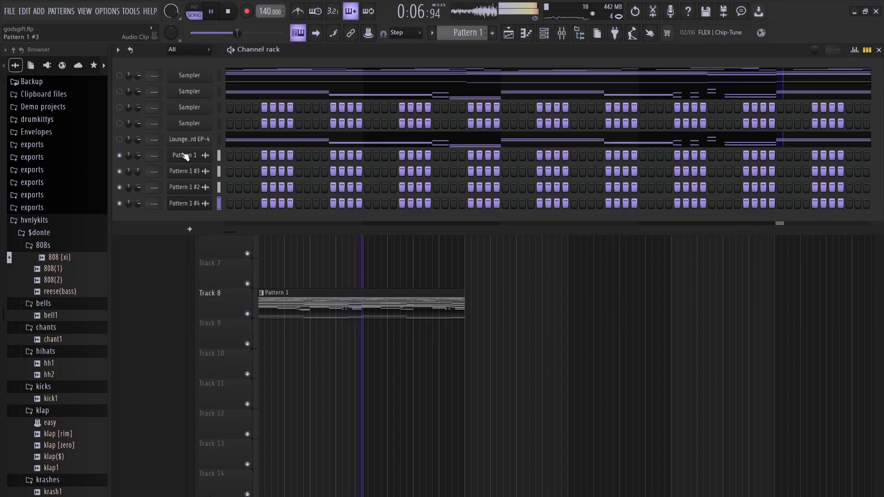
key(ctrl+x)
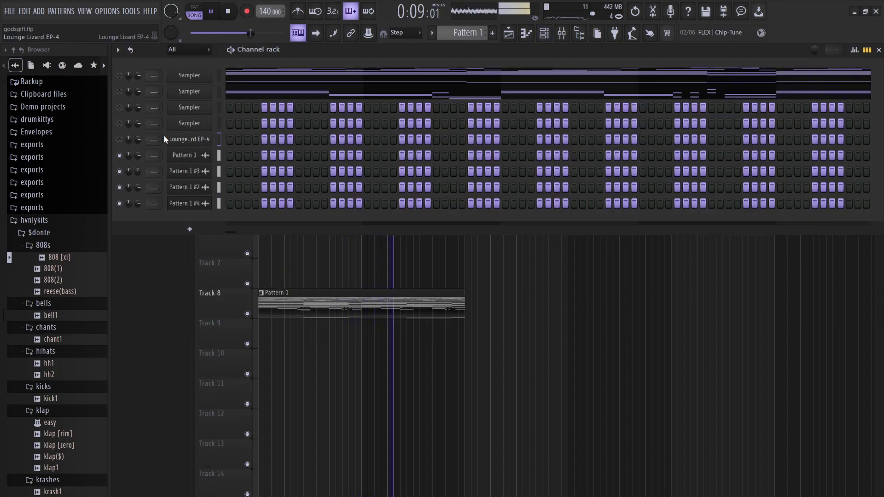
click(178, 141)
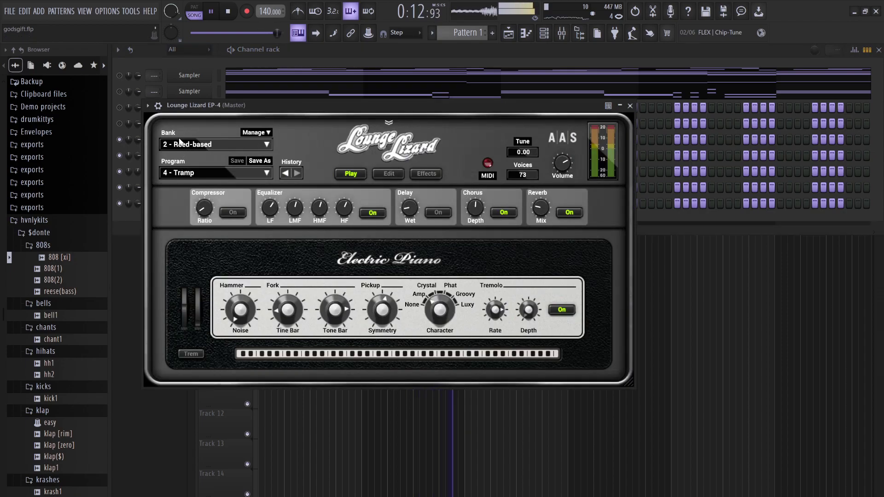
click(180, 143)
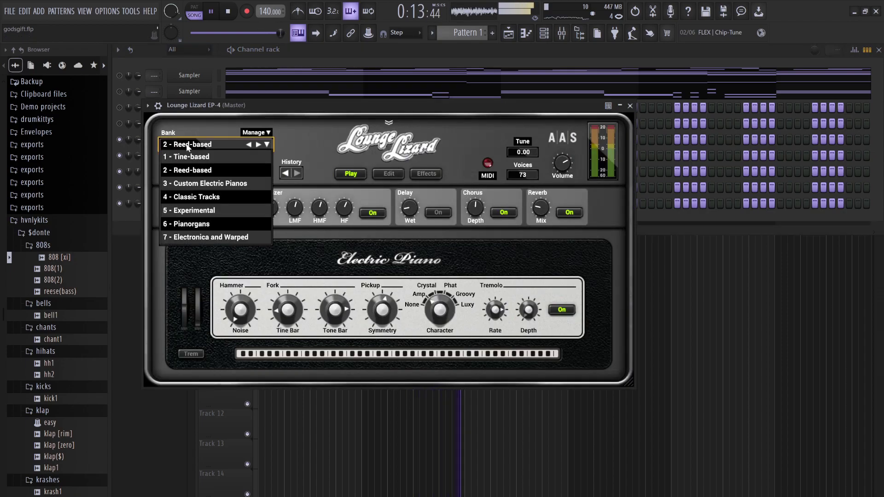
click(203, 183)
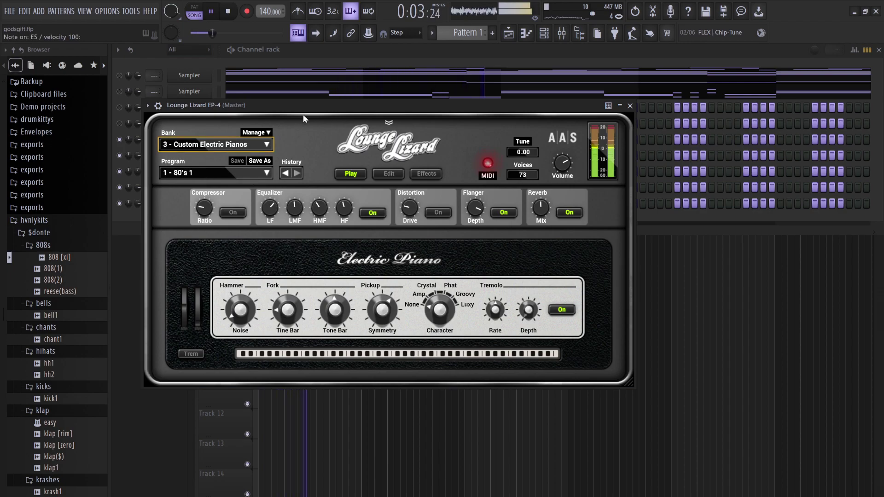
- Draw three long overlapping descending notes, C#7, B6 and G#6, from bar 1 in the Lounge Lizard EP-4 piano roll
click(302, 54)
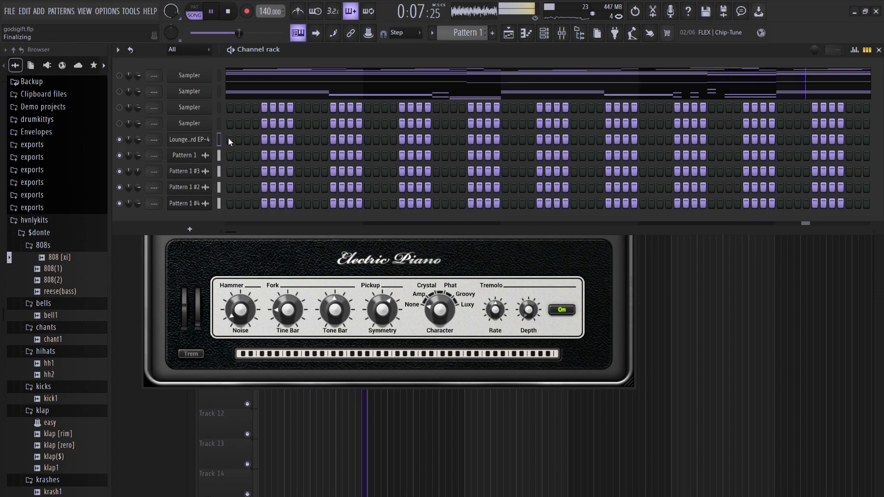
key(F7)
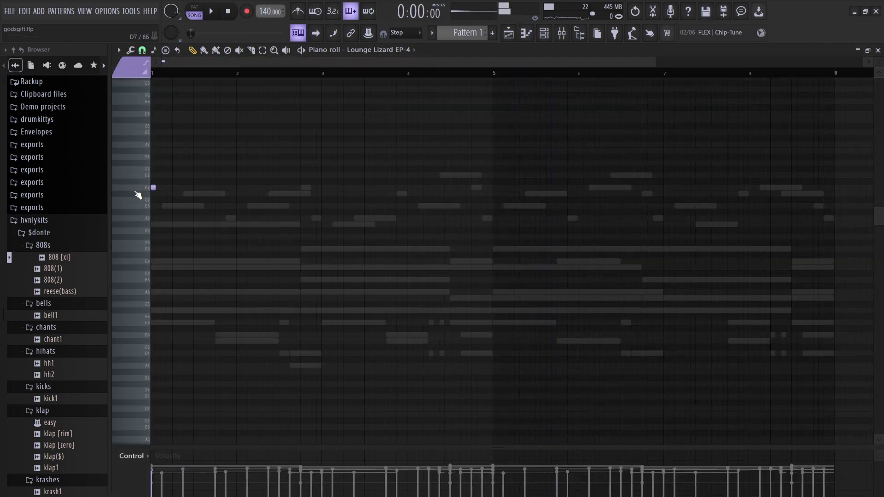
key(space)
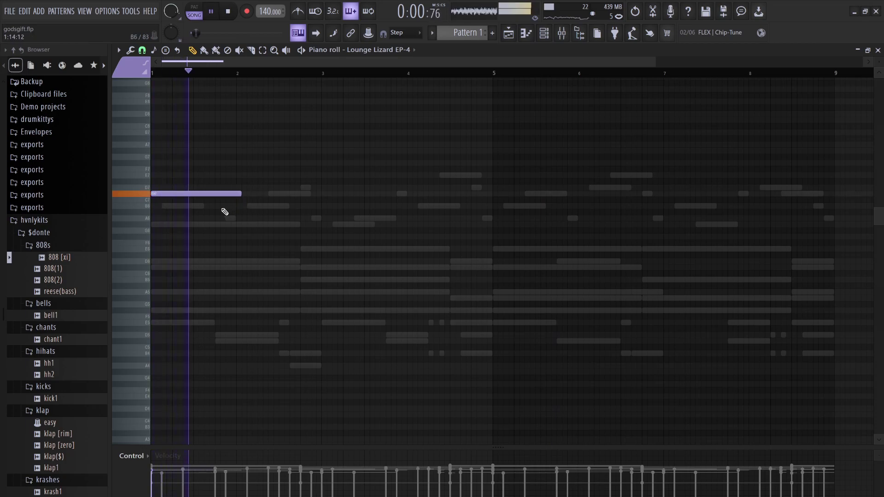
click(216, 207)
key(space)
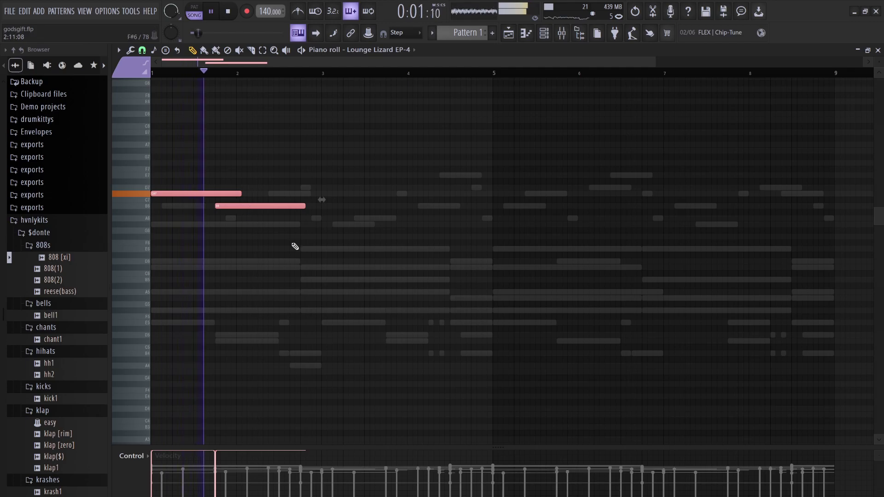
click(282, 225)
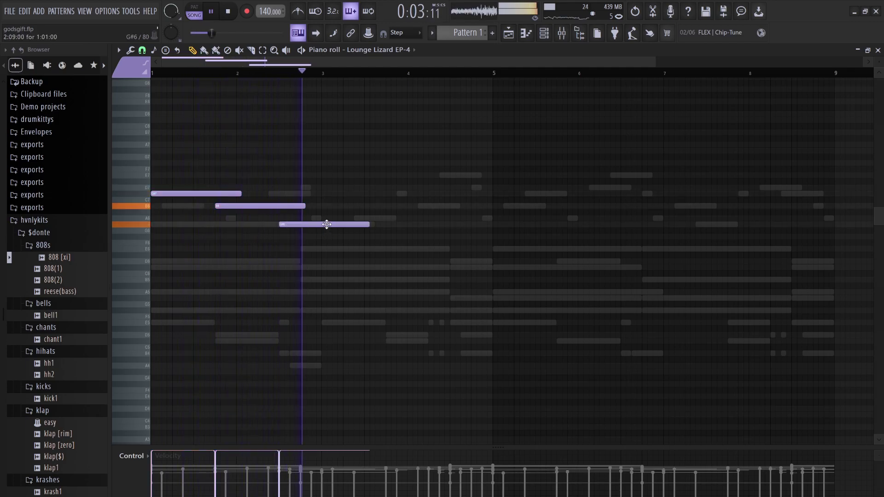
- Try the third note at F#6, settle it on A6 and shorten it to end at bar 3
drag(330, 224, 332, 237)
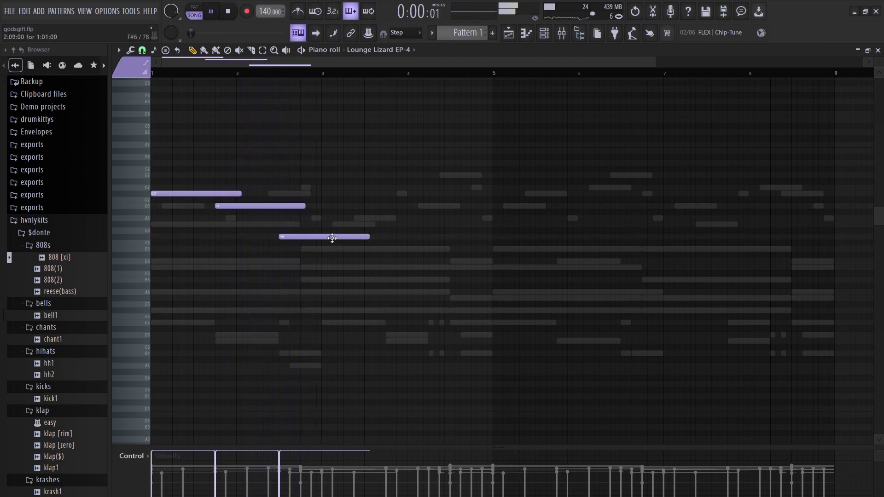
drag(334, 234, 356, 216)
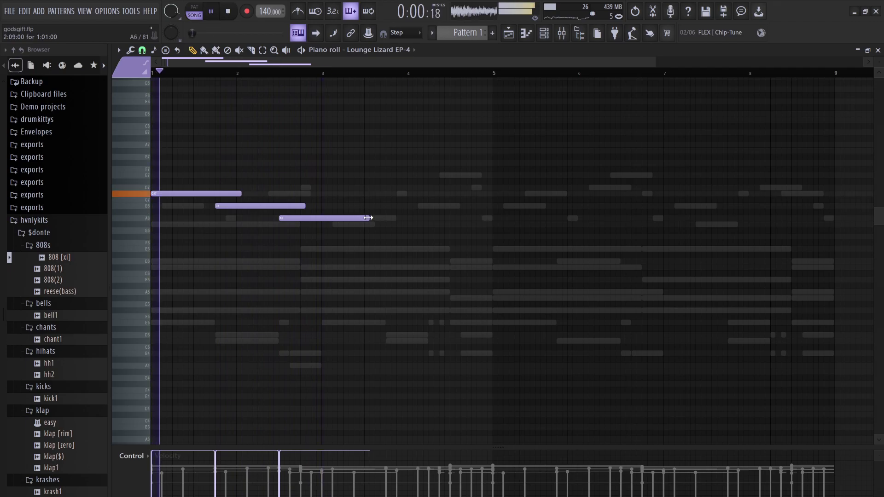
drag(368, 217, 319, 218)
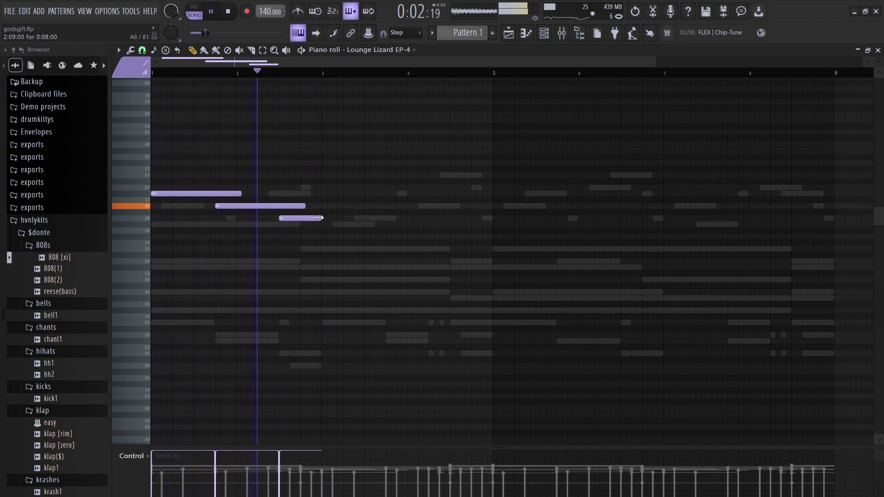
- Duplicate the phrase to fill eight bars, raising the last note of bar 4 to D7 before the second duplication
key(ctrl+b)
click(419, 250)
drag(469, 218, 471, 186)
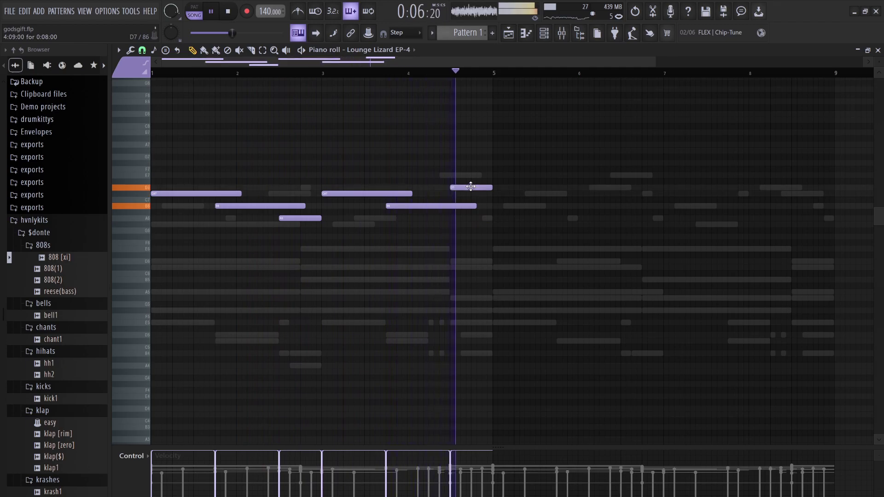
key(ctrl+b)
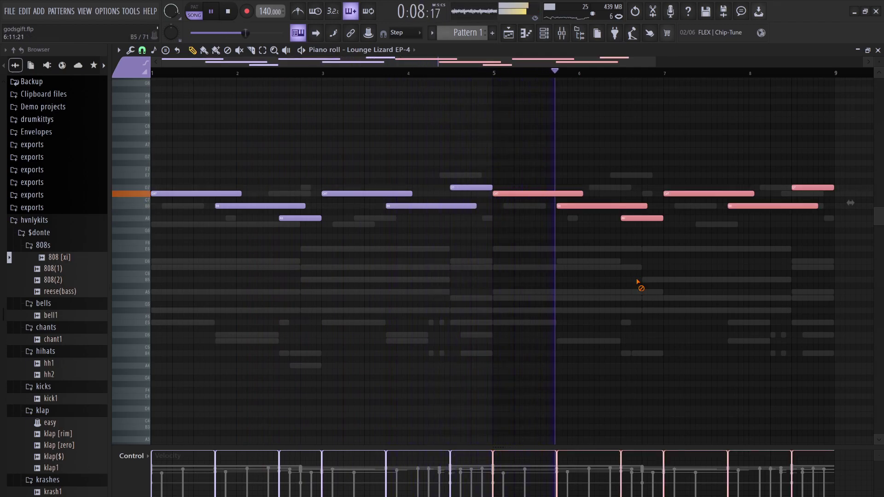
ctrl+click(637, 282)
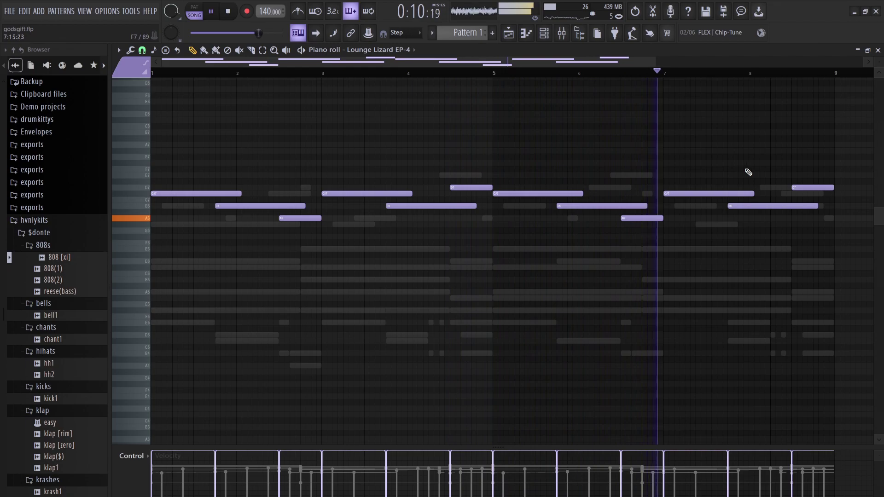
- Add an F#7 and a short E7 in bar 8, and move the final note behind them as C#7 ending at bar 9
click(750, 163)
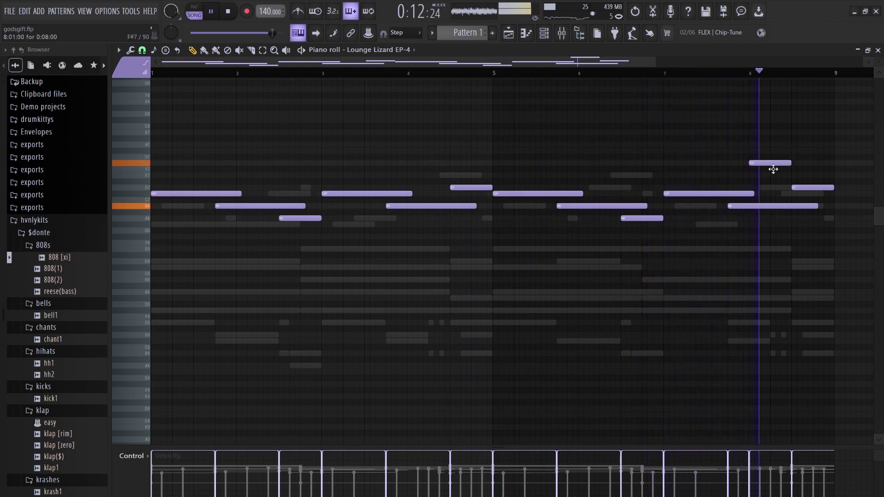
click(775, 161)
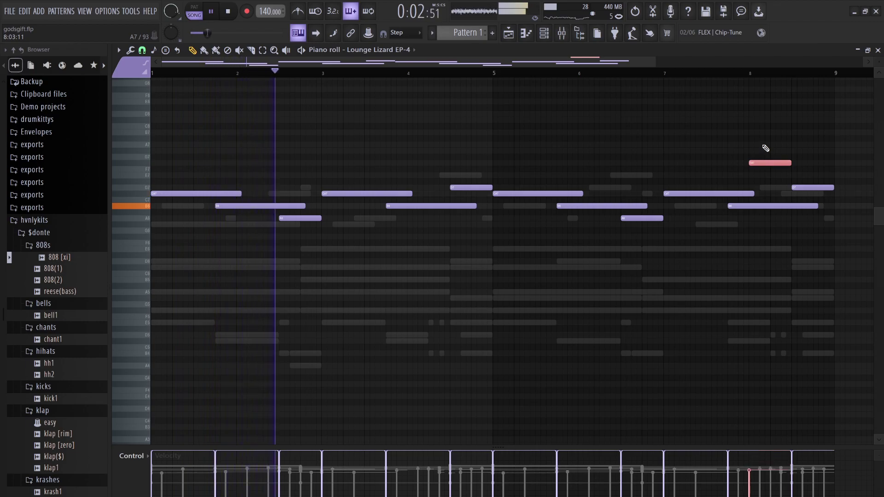
mouse_move(783, 162)
mouse_down()
mouse_move(795, 177)
mouse_move(815, 179)
mouse_move(791, 176)
mouse_up()
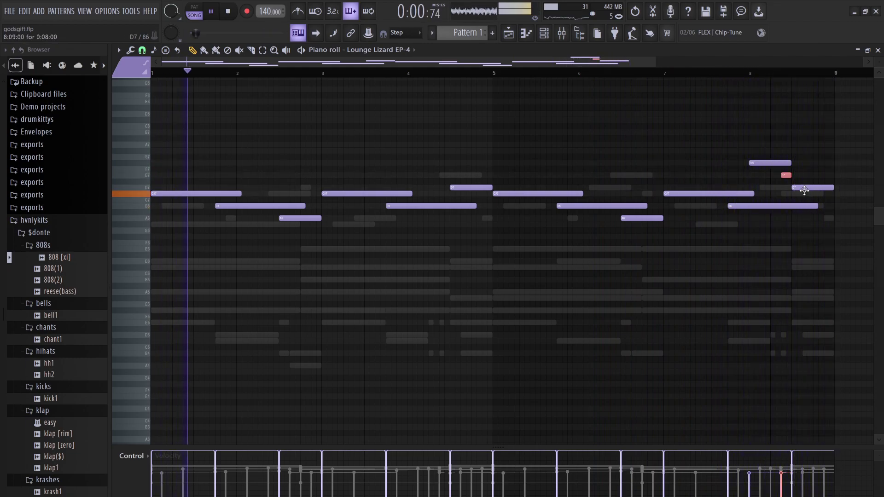
drag(791, 176, 835, 188)
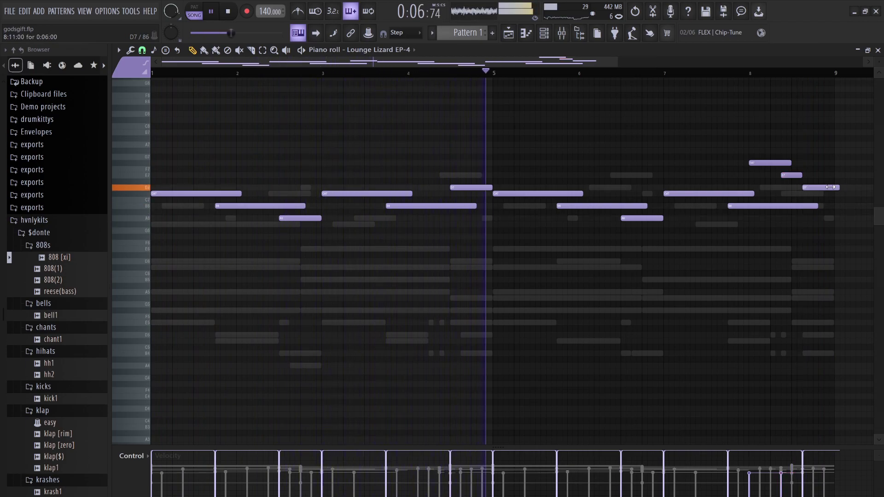
drag(842, 188, 824, 193)
- Raise the long note at the start of bar 7 to D7 and save the project
click(701, 194)
drag(700, 191, 699, 184)
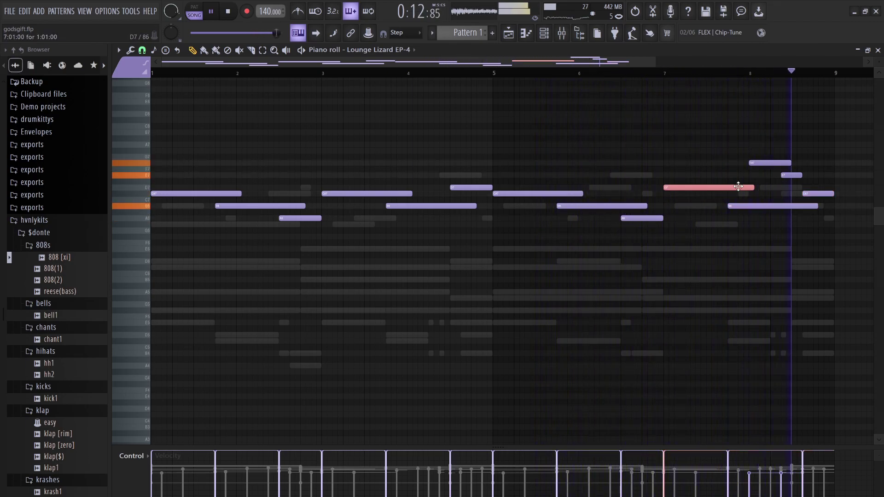
key(ctrl+s)
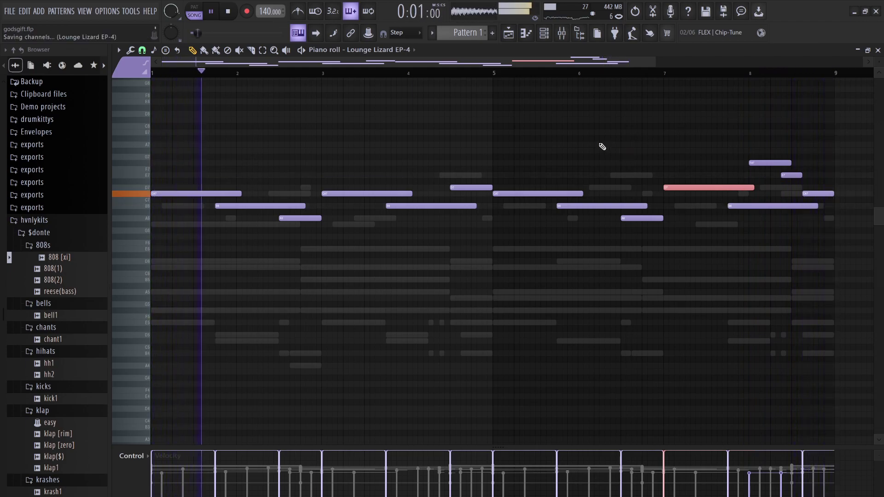
- Try transposing the whole melody down one octave
key(ctrl+d)
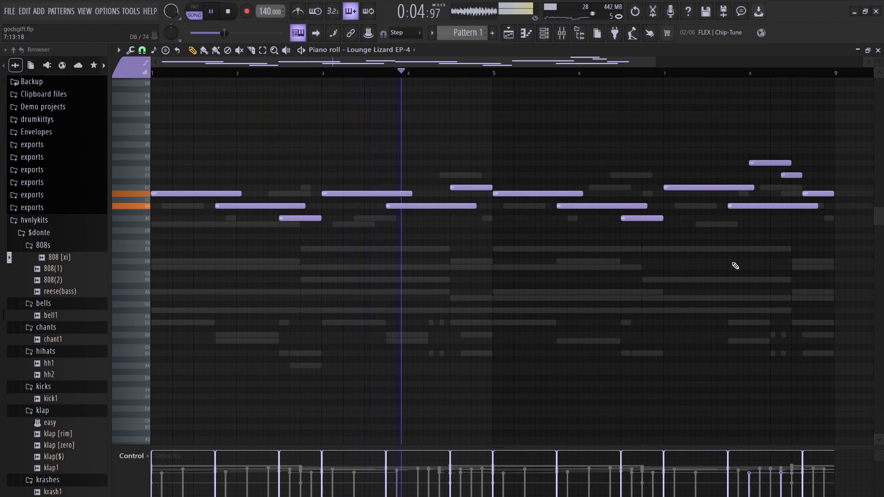
key(ctrl+Down)
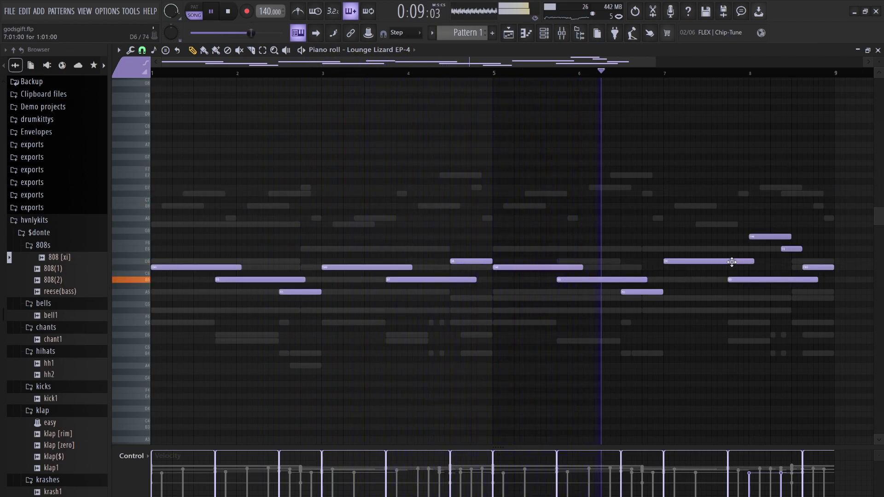
key(ctrl+Up)
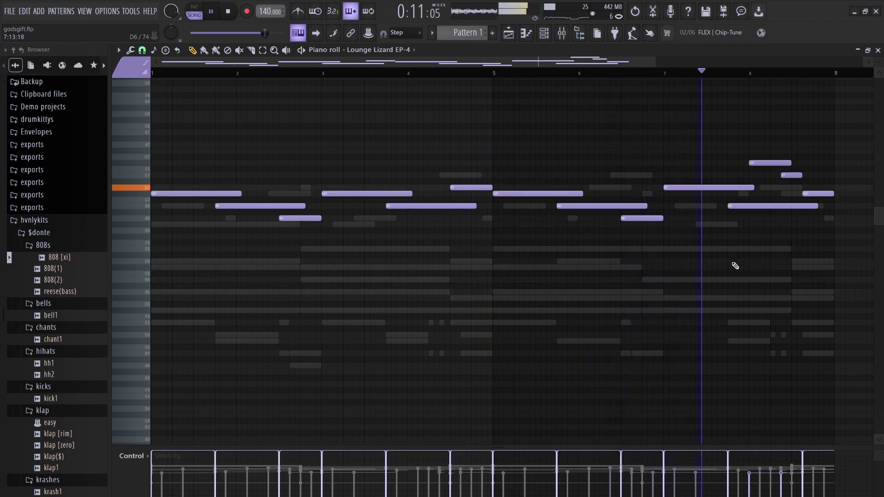
- Layer copies of the melody one and two octaves below the original and reduce the velocity of the top octave
drag(850, 257, 204, 120)
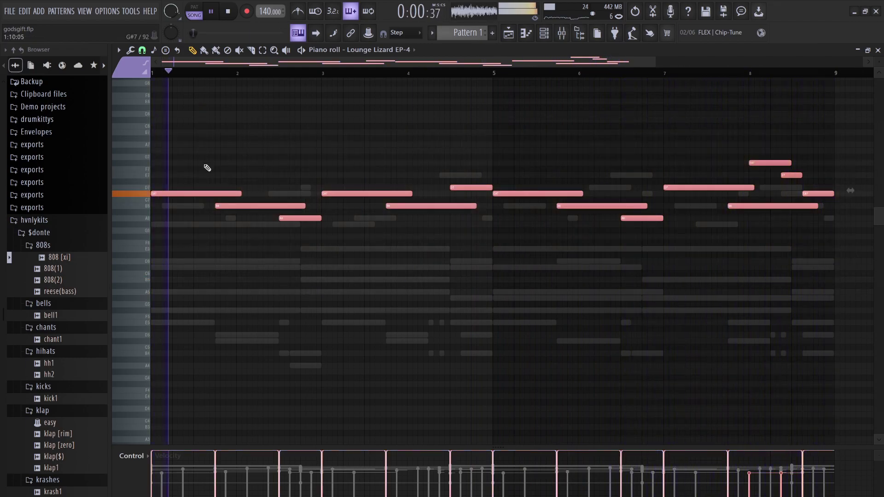
shift+click(181, 192)
key(ctrl+Down)
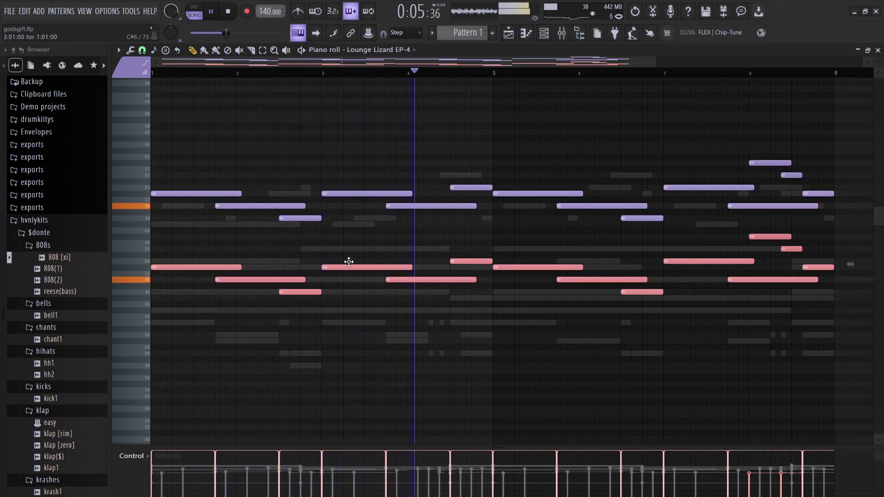
key(ctrl+Down)
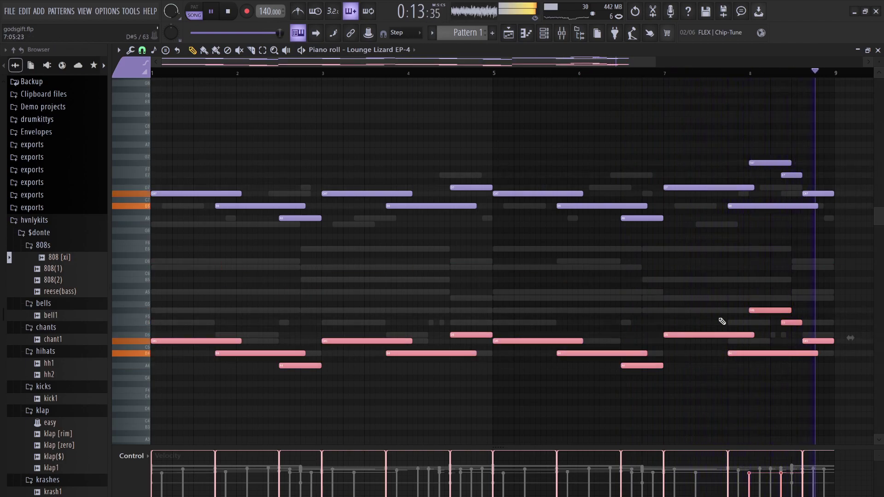
key(ctrl+Up)
drag(821, 228, 212, 74)
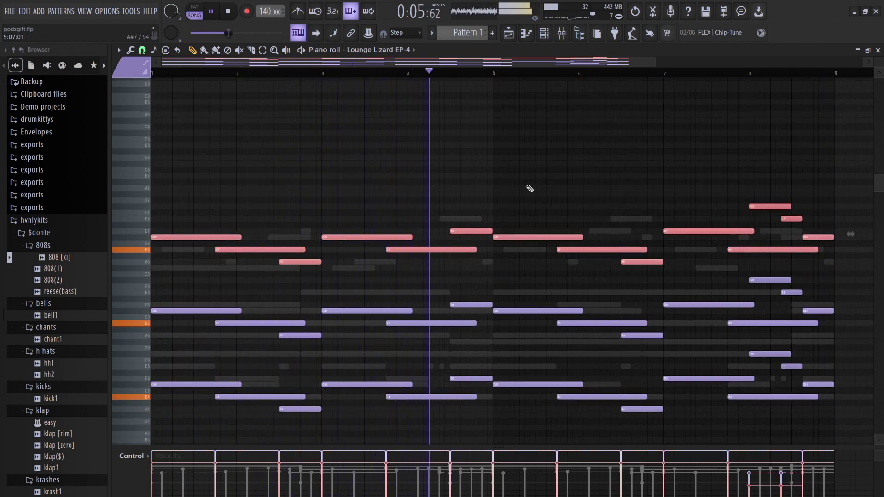
key(ctrl+d)
- Copy the Lounge Lizard EP-4 melody into the third Sampler channel
click(546, 35)
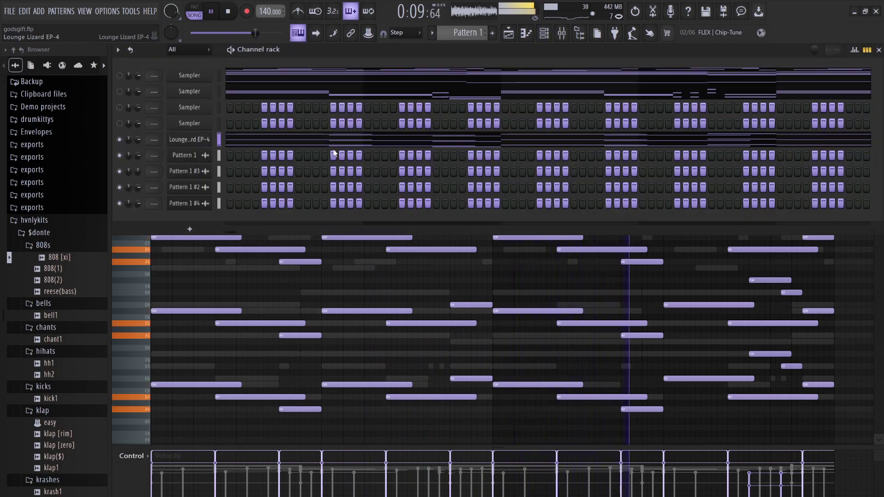
click(201, 108)
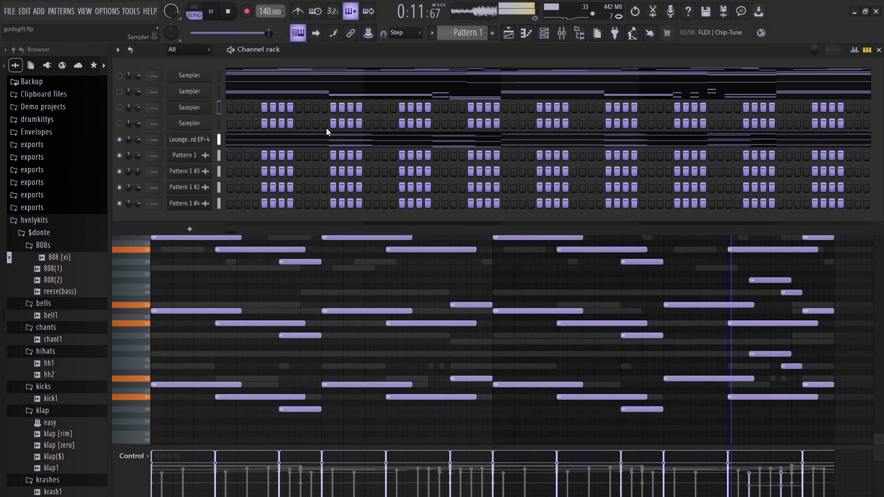
key(ctrl+v)
- Solo the Lounge Lizard EP-4 channel, stop playback and render Pattern 1 to a new audio clip
ctrl+click(119, 139)
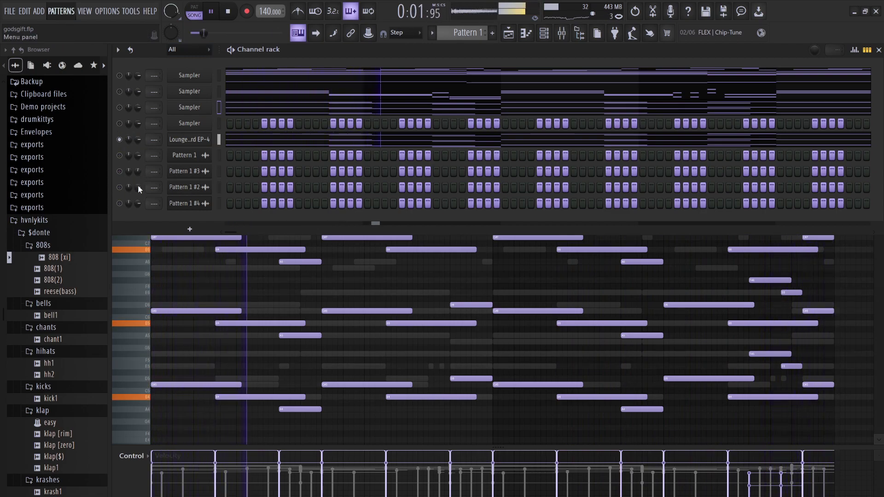
key(space)
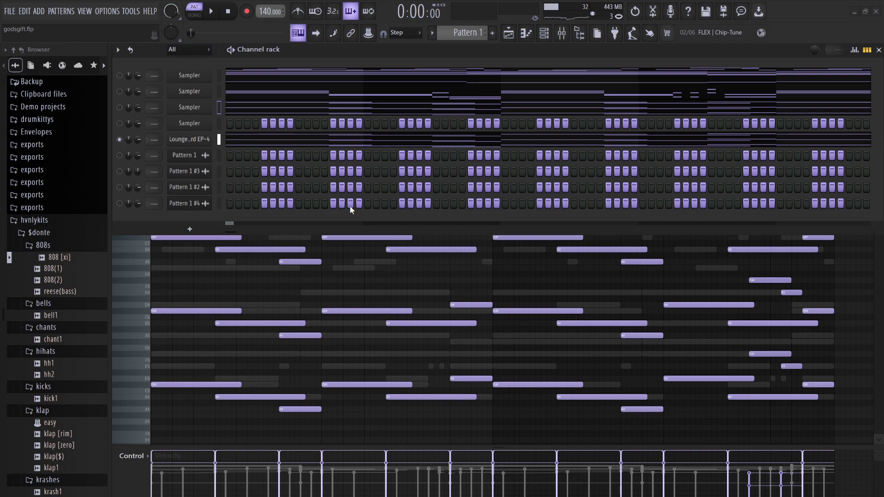
key(ctrl+alt+c)
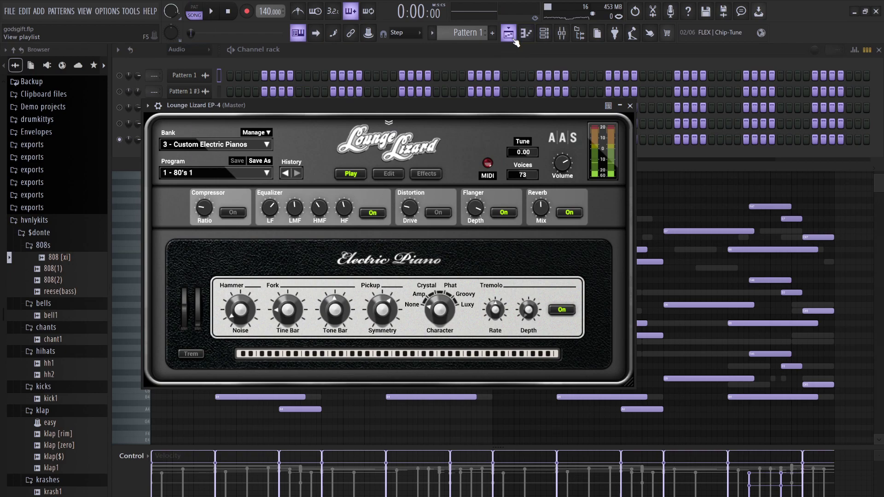
click(367, 55)
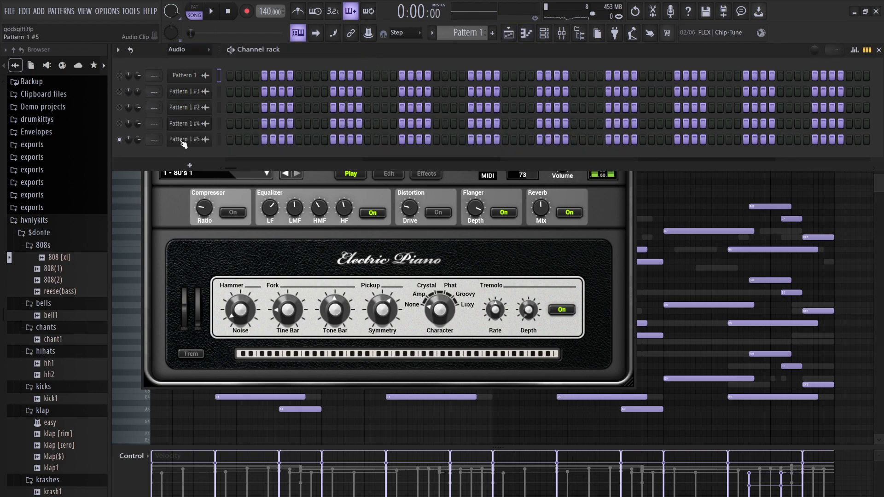
- Set the Pattern 1 #5 clip's declicking mode to Generic (bleeding) and unmute the other audio clip channels
click(182, 140)
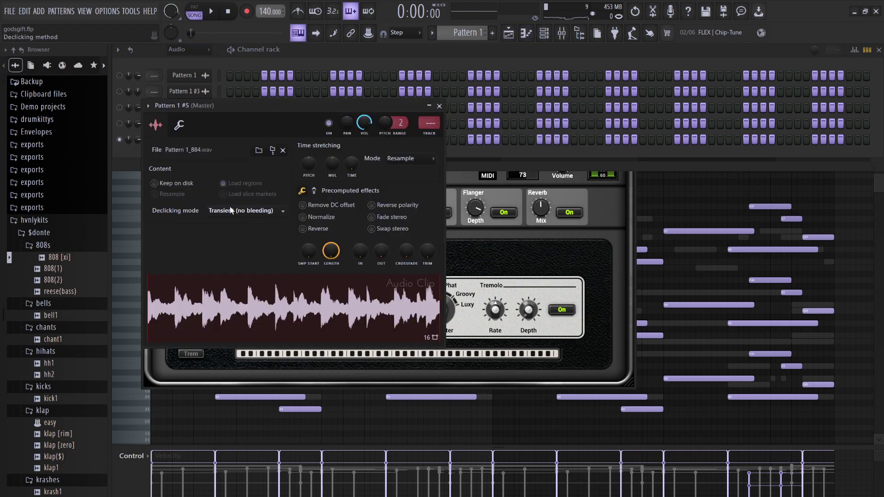
click(237, 249)
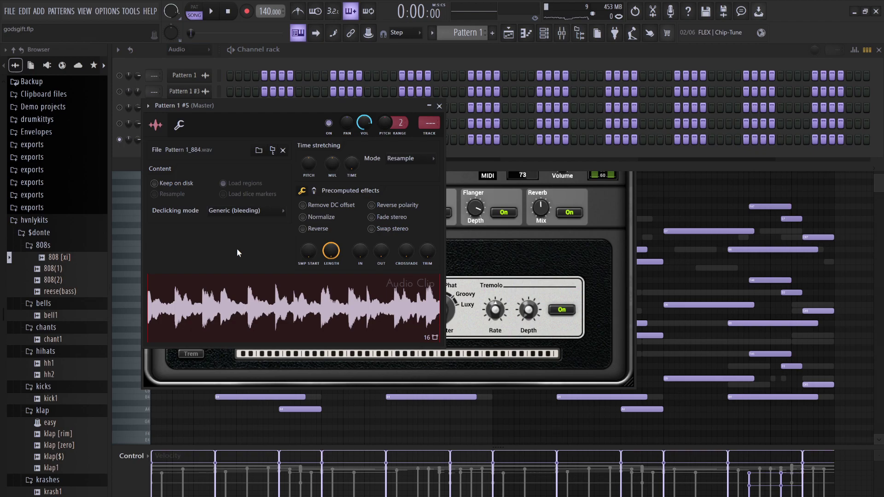
click(123, 134)
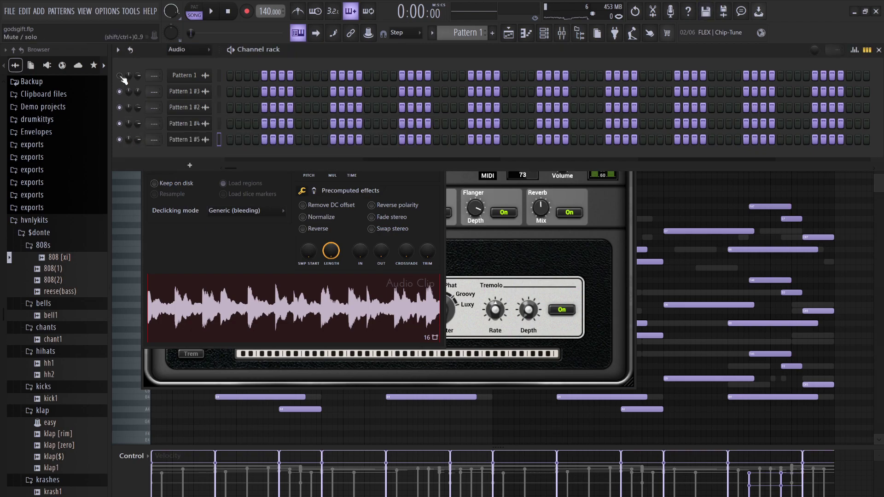
click(186, 65)
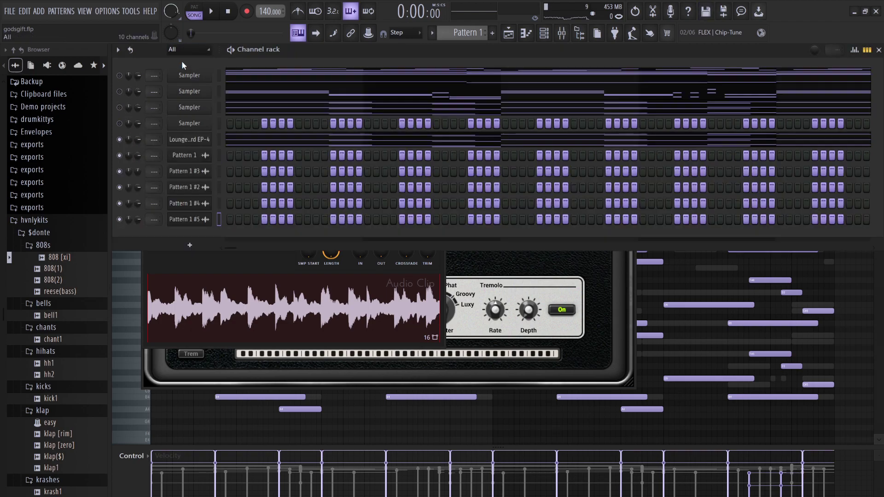
- Place the Pattern 1 #5 audio clip on Track 5 of the playlist, starting at bar 1
click(509, 33)
drag(148, 142, 341, 189)
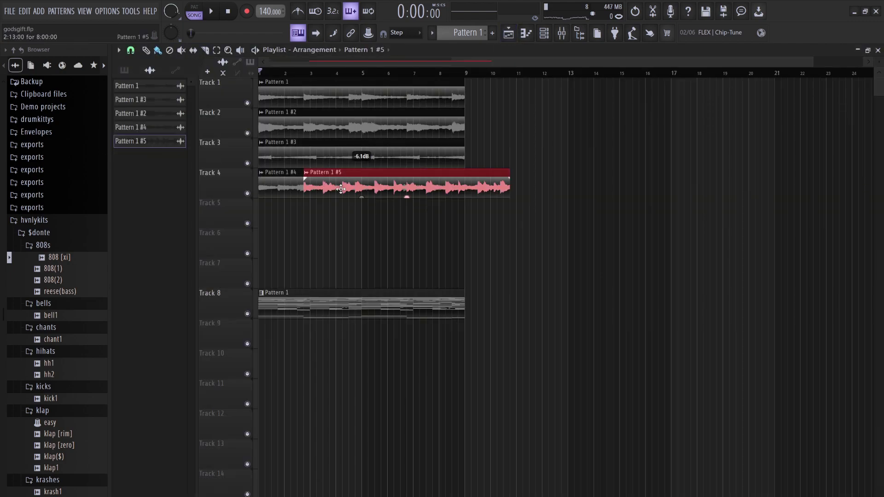
drag(324, 220, 265, 225)
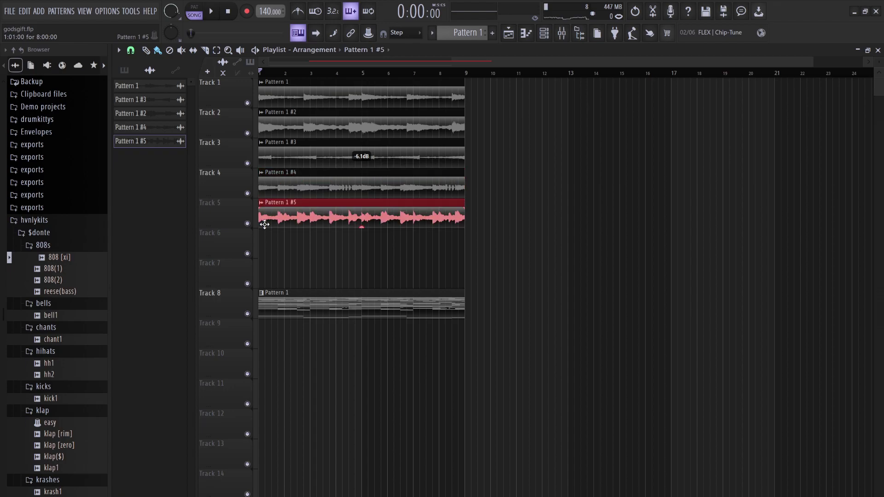
double_click(297, 209)
click(538, 188)
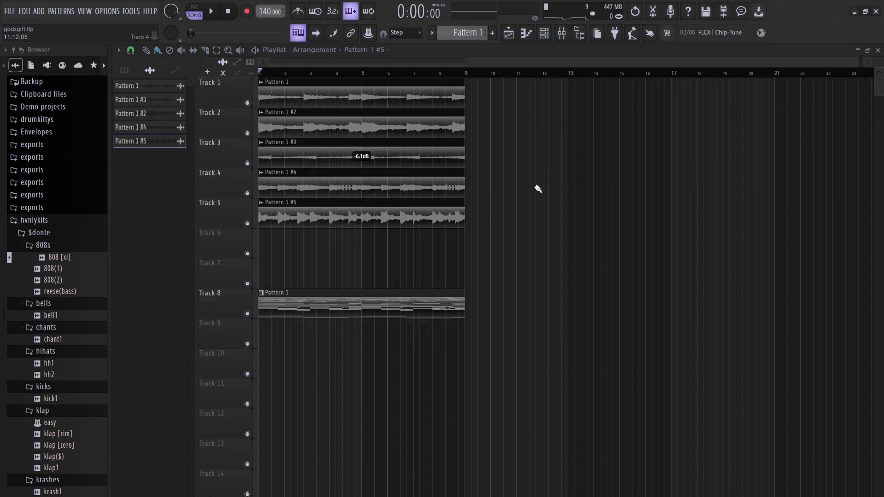
- Start song playback, cut the notes from the Lounge Lizard EP-4 channel and mute its live output until the channel is empty
click(544, 33)
key(space)
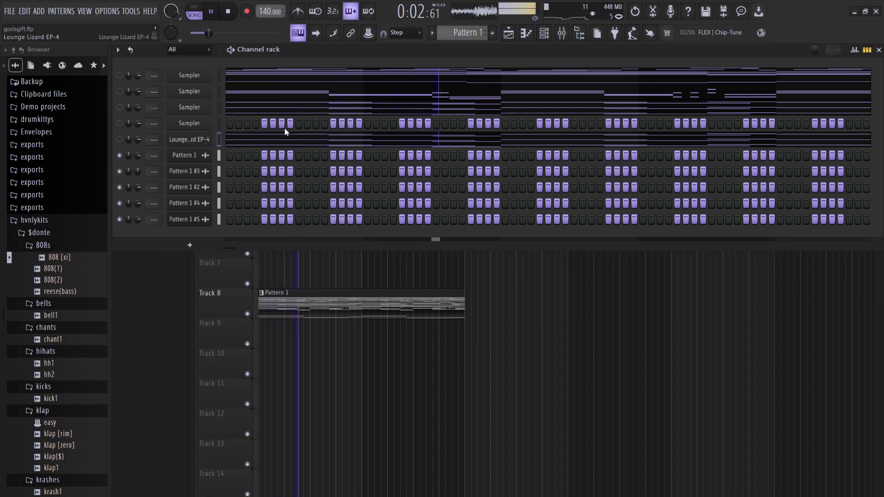
key(ctrl+x)
click(119, 139)
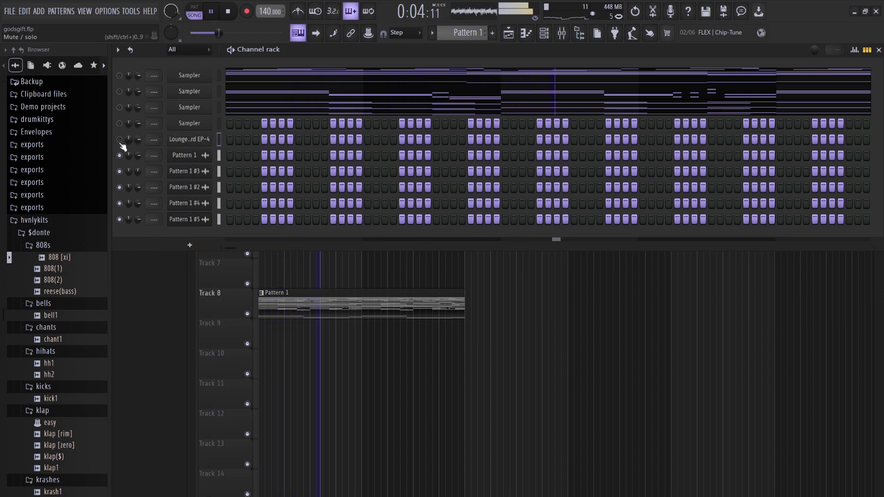
- Switch Lounge Lizard EP-4 to program 7 - Spirit of the 70's in the Custom Electric Pianos bank
click(201, 140)
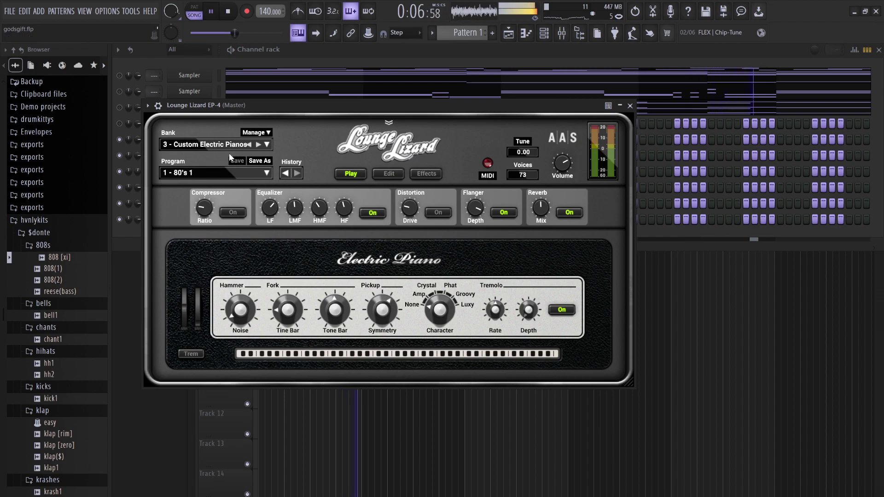
click(258, 174)
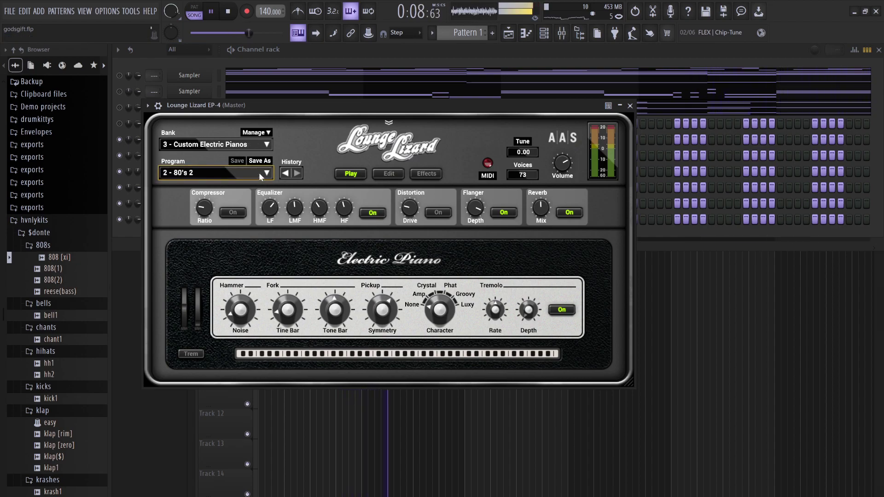
click(258, 173)
click(258, 173)
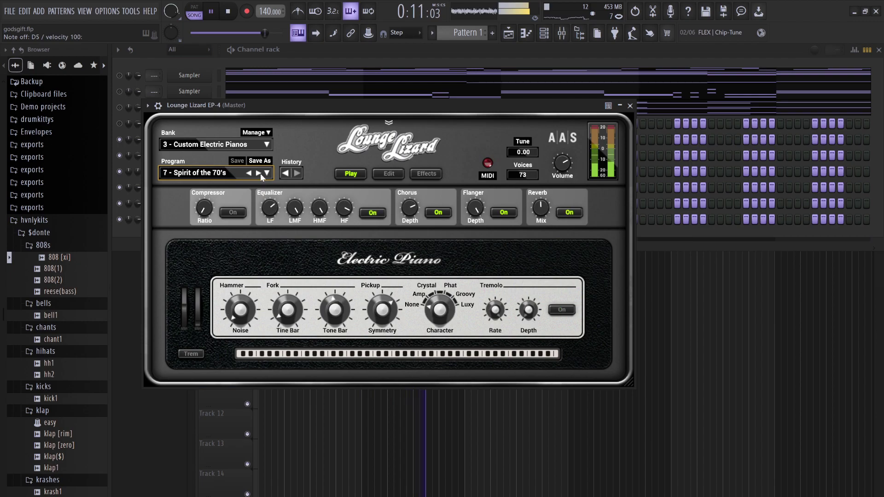
- Draw four short, evenly spaced C#7 notes in the second half of bar 1 for Lounge Lizard EP-4
click(311, 68)
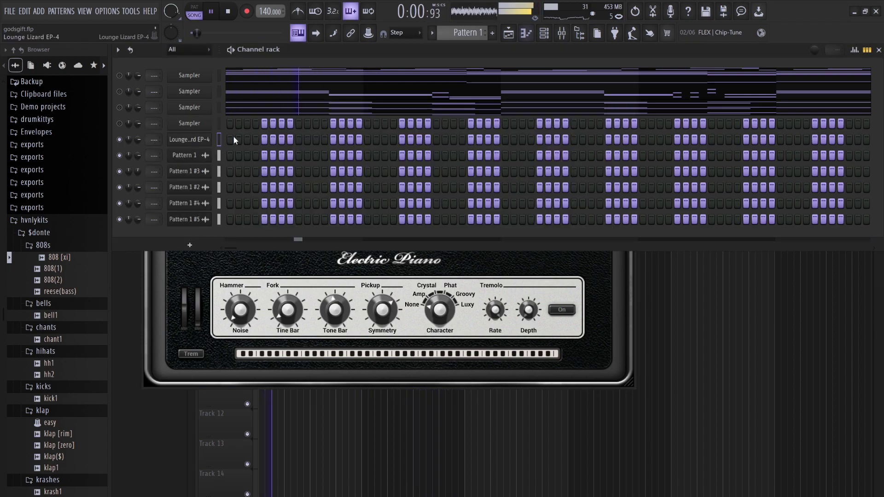
key(F7)
key(space)
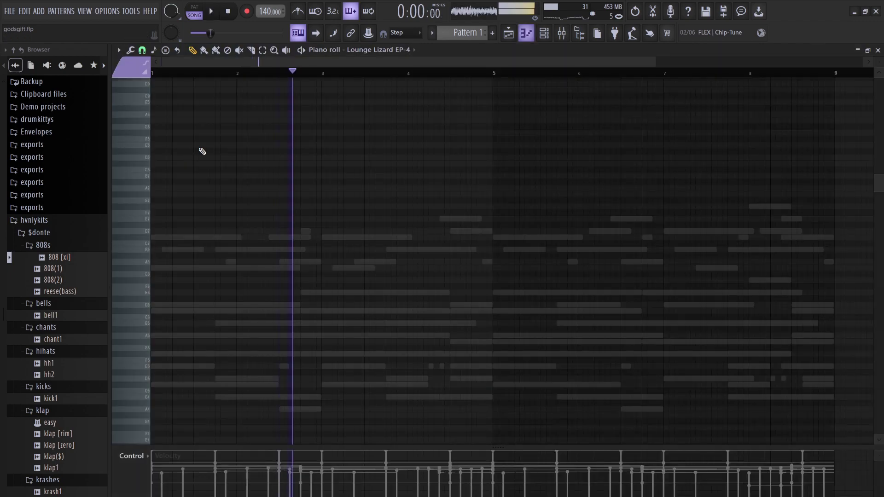
key(space)
drag(195, 244, 197, 237)
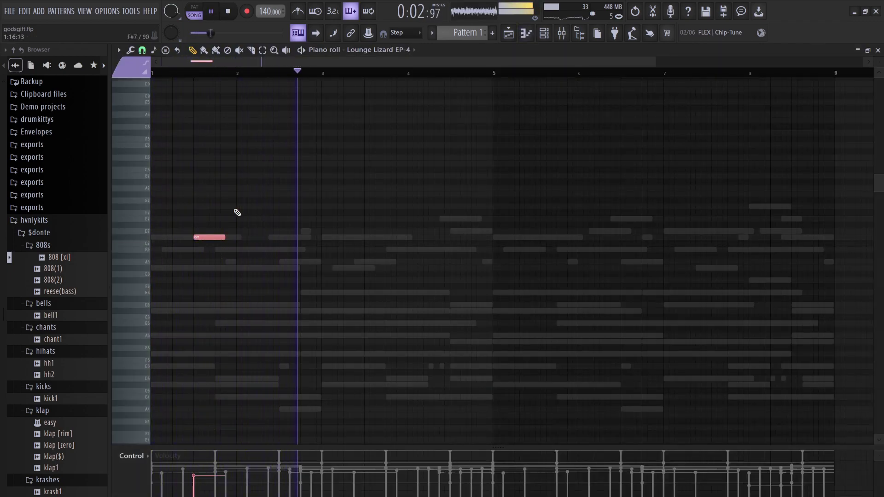
drag(222, 240, 199, 240)
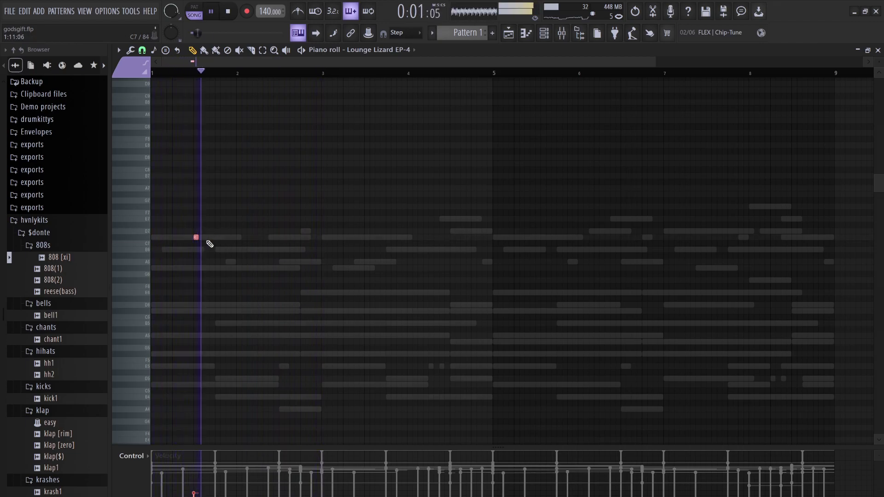
click(207, 237)
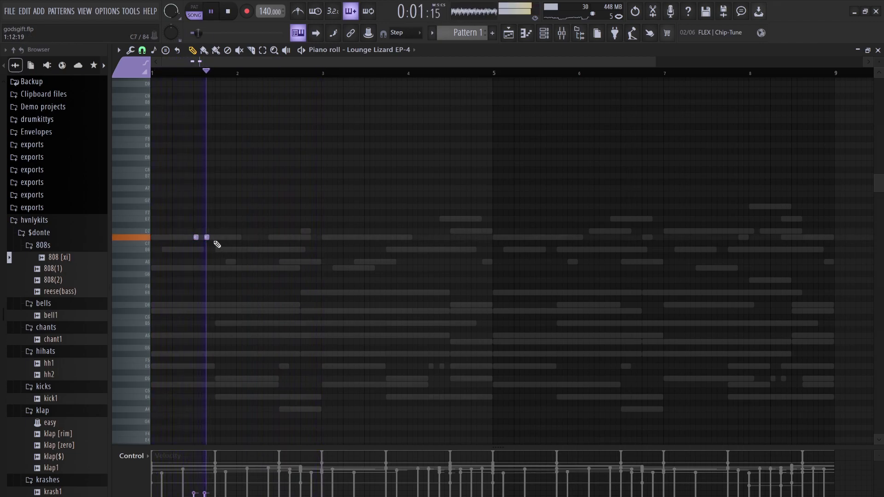
key(space)
click(217, 238)
click(228, 238)
- Give the four C#7 notes gradually decreasing velocities
drag(239, 248, 172, 227)
scroll(275, 222, up, 4)
scroll(253, 236, down, 4)
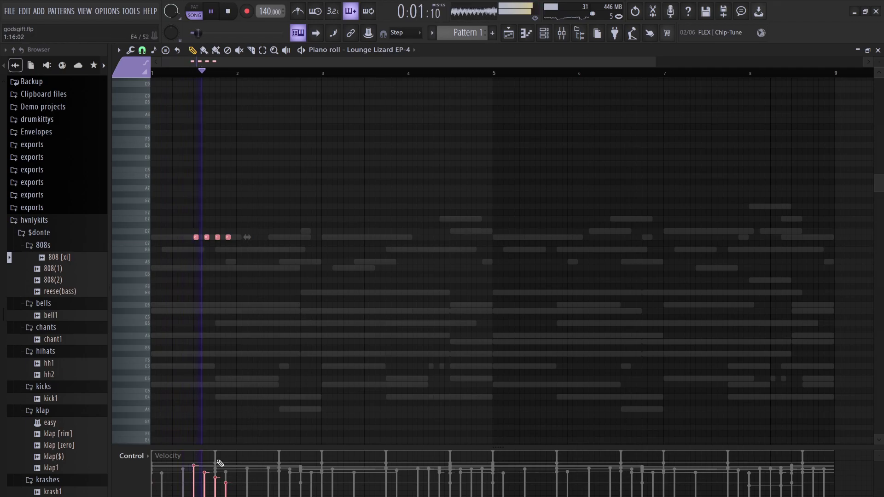
- Copy the four-note group into the second halves of bars 2, 3 and 4, at B6, A6 and D7
key(space)
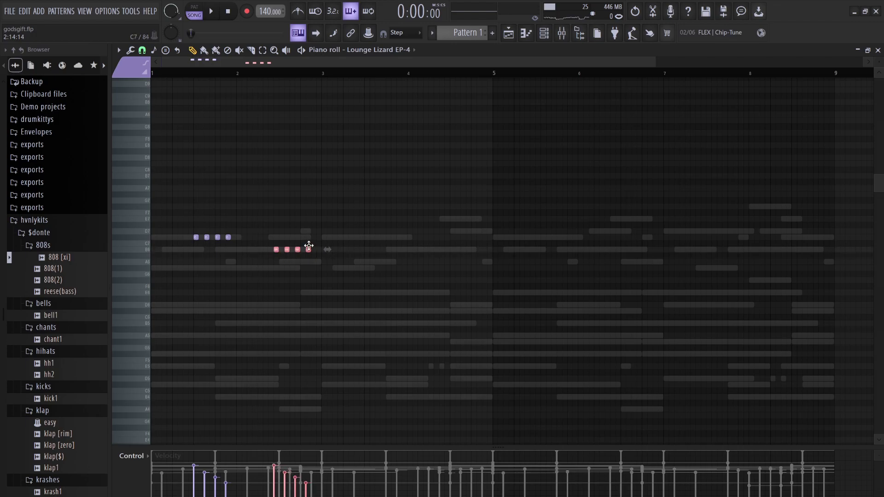
key(space)
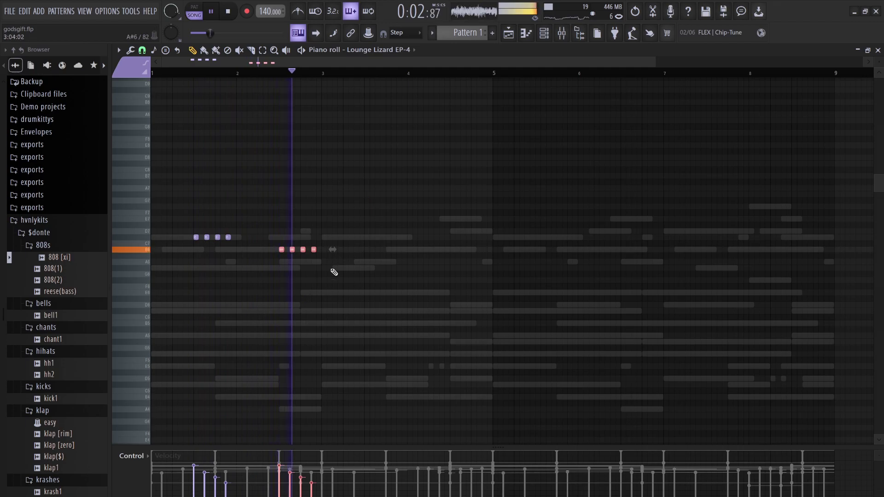
key(space)
drag(330, 290, 193, 216)
drag(244, 230, 366, 257)
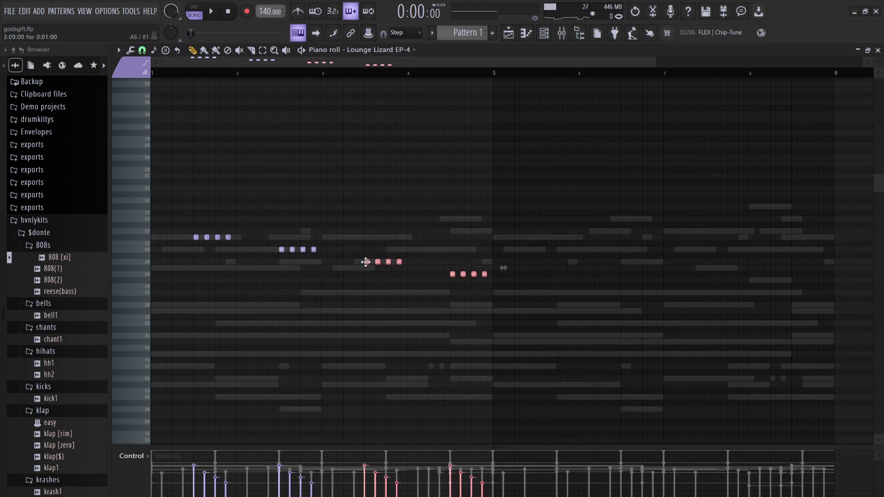
drag(450, 262, 444, 268)
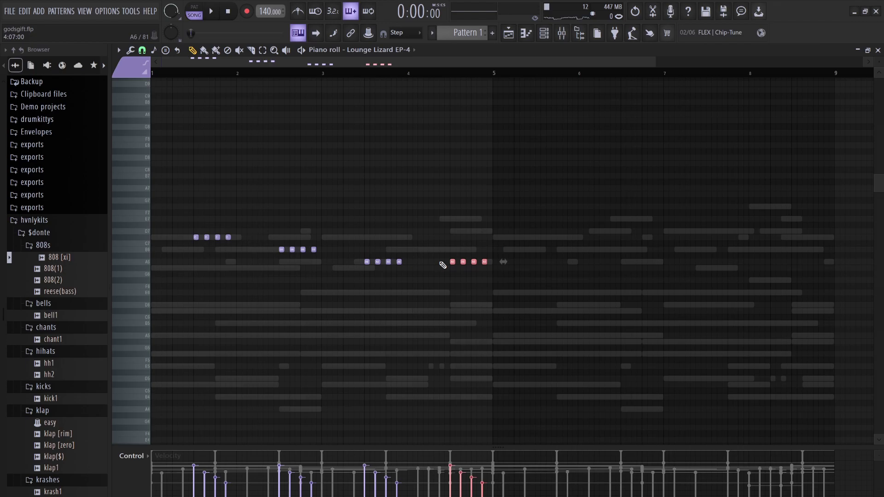
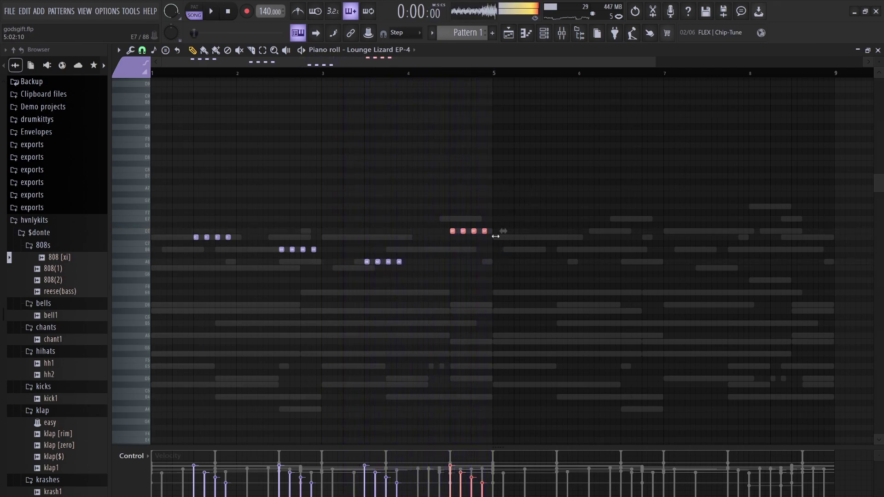
- Try transposing the fourth note group in semitones down to G#6 and up to C7 during playback
drag(500, 246, 430, 213)
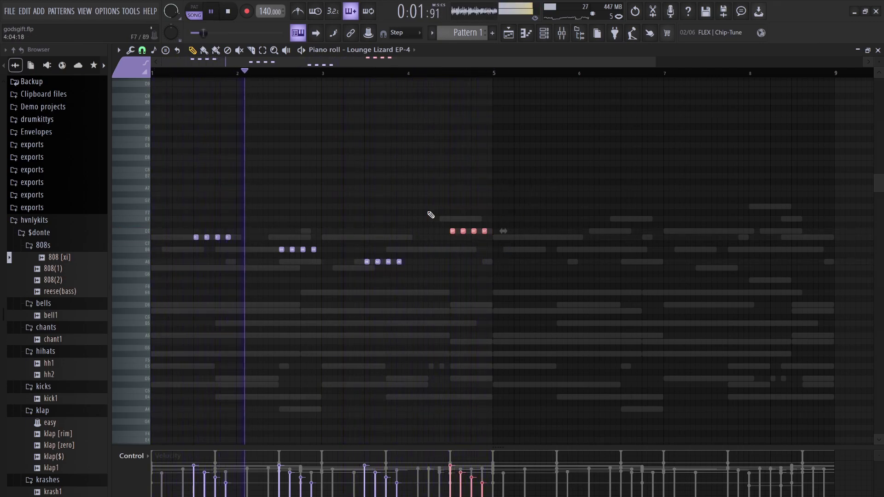
key(Down)
key(Down)
key(Down)
key(Down)
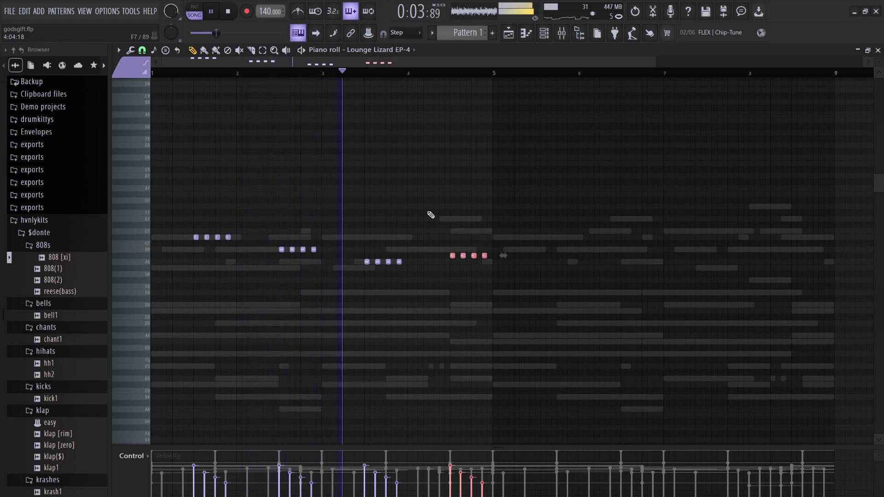
key(Down)
key(Down)
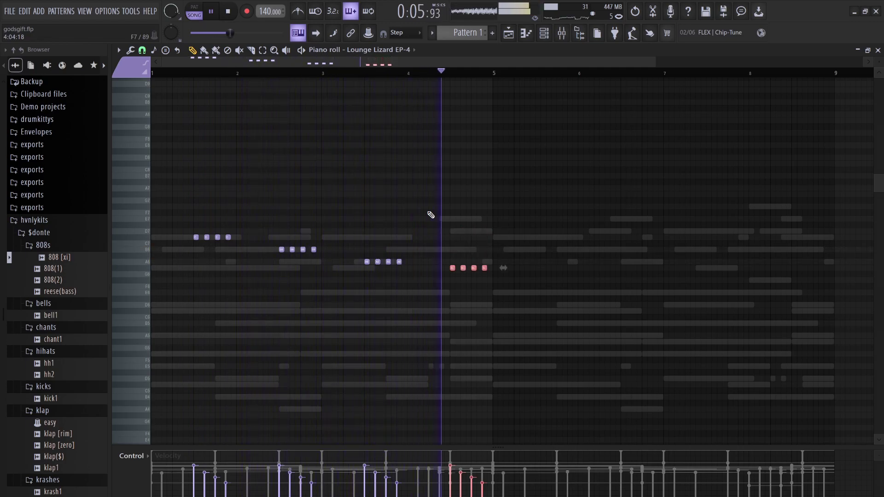
key(Up)
key(Up)
key(Up)
key(Up)
- Try lowering the third note group to G#6 and the fourth group to A6
drag(422, 264, 362, 263)
key(Down)
drag(504, 284, 445, 234)
key(Down)
key(Down)
key(Down)
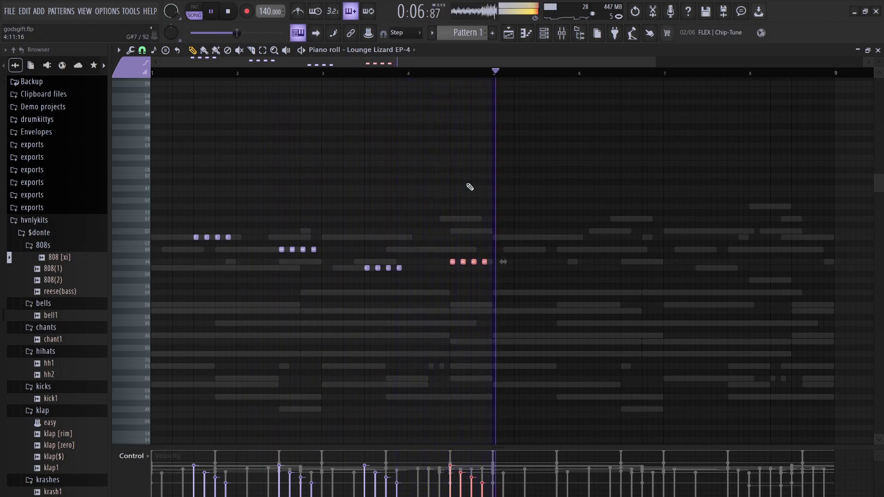
- Raise the fourth note group to D7 and the third group to A6
key(Up)
key(Up)
key(Up)
key(Up)
key(Up)
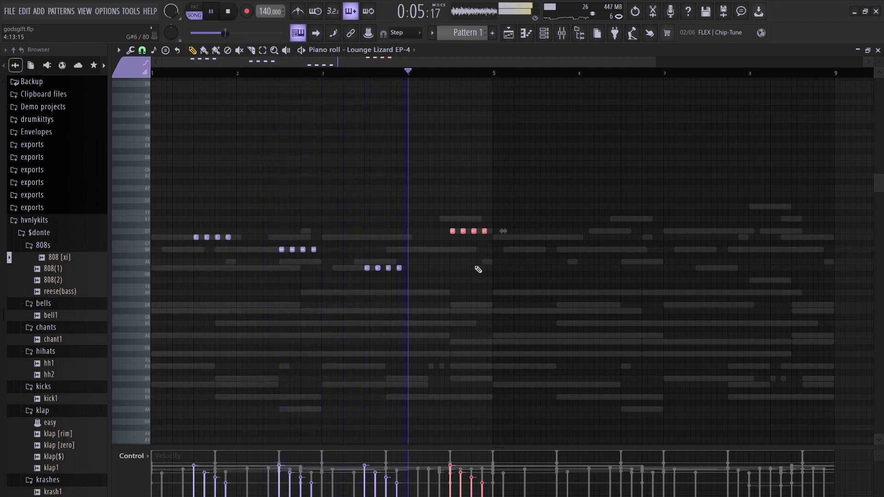
drag(441, 281, 337, 264)
key(shift+Up)
- Try the whole phrase one octave lower, and transpose it to one octave above its original pitch
ctrl+click(441, 321)
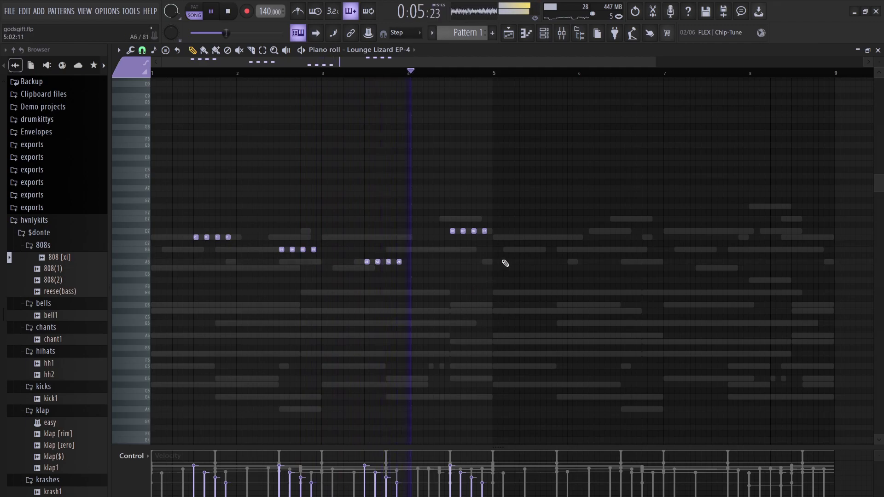
key(ctrl+Down)
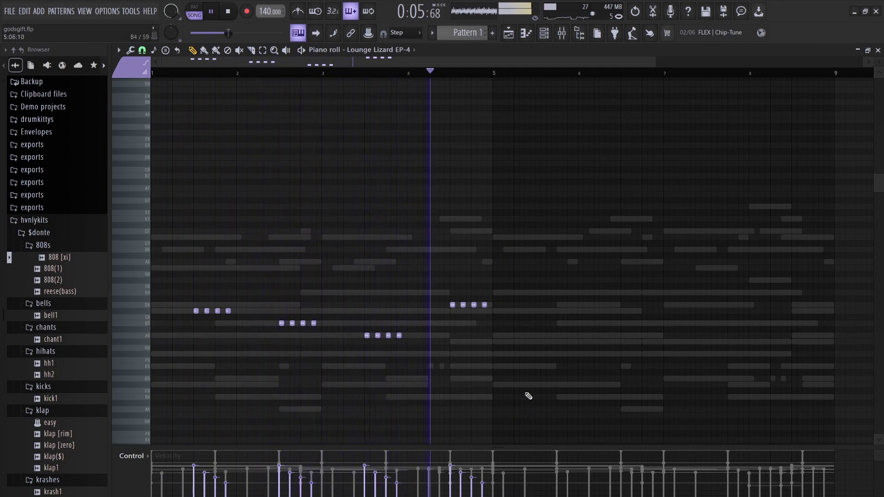
key(ctrl+Up)
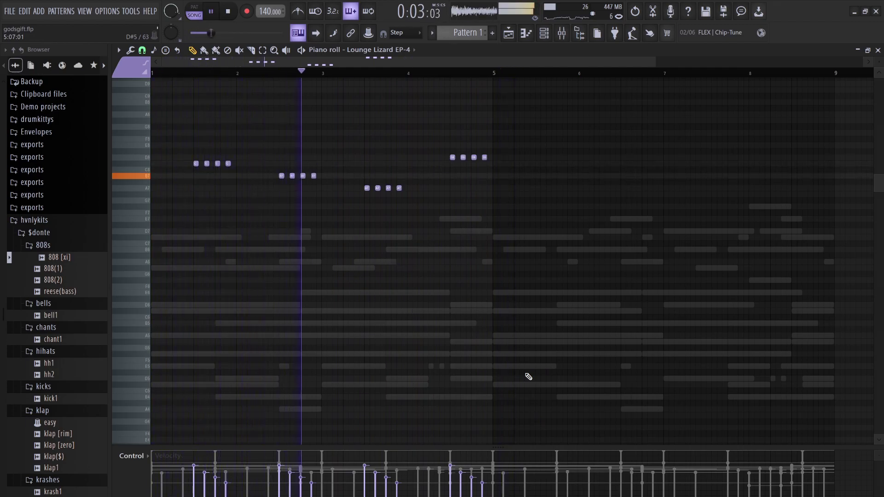
- Layer a copy of the whole phrase two octaves below the raised notes
drag(525, 375, 133, 116)
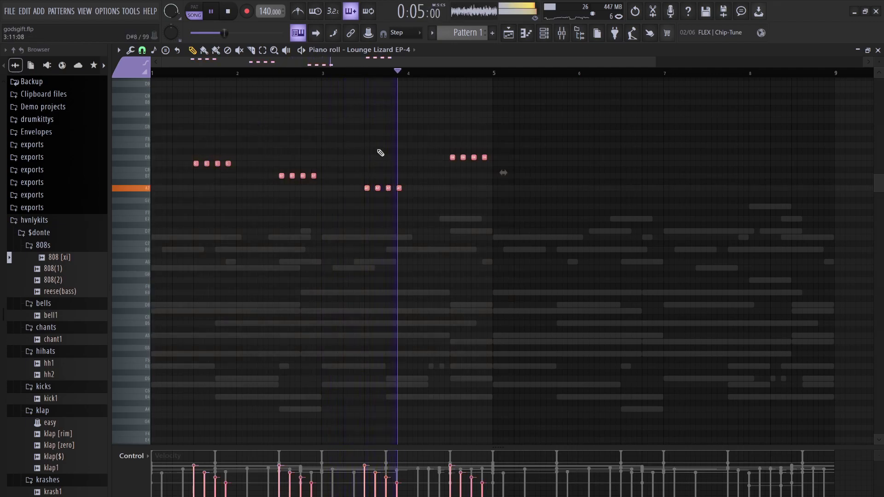
shift+click(398, 189)
key(ctrl+Down)
key(space)
key(space)
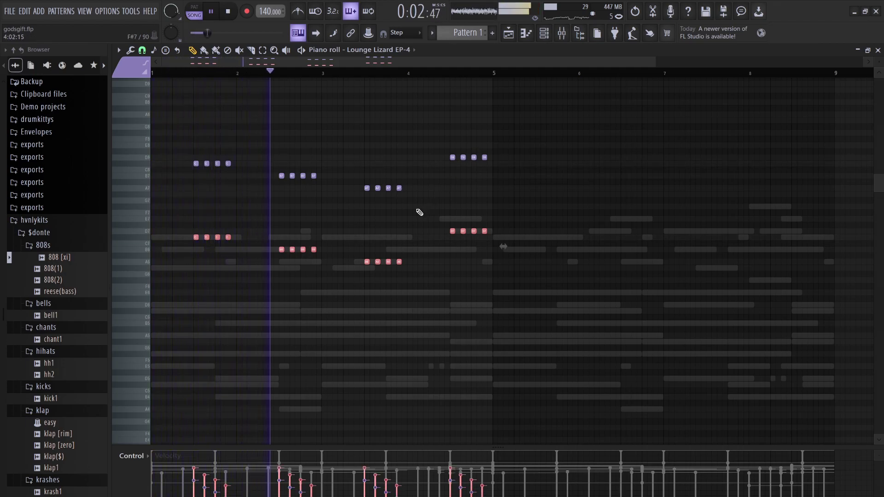
key(ctrl+Down)
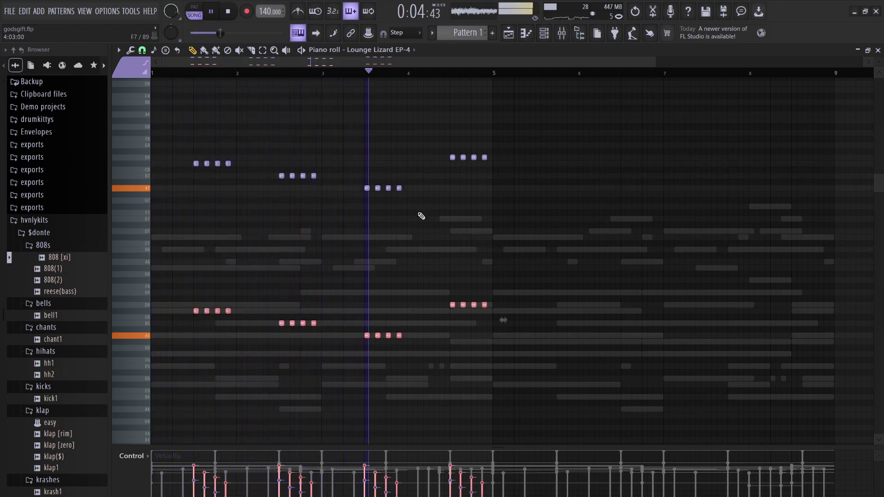
- Repeat the whole two-octave phrase in bars 5 to 8, shifting the copy to match the first half's timing, and deselect it
key(ctrl+a)
key(ctrl+b)
key(shift+Right)
key(shift+Right)
key(shift+Right)
key(shift+Right)
key(shift+Right)
key(shift+Right)
key(shift+Right)
key(shift+Right)
key(shift+Right)
key(shift+Right)
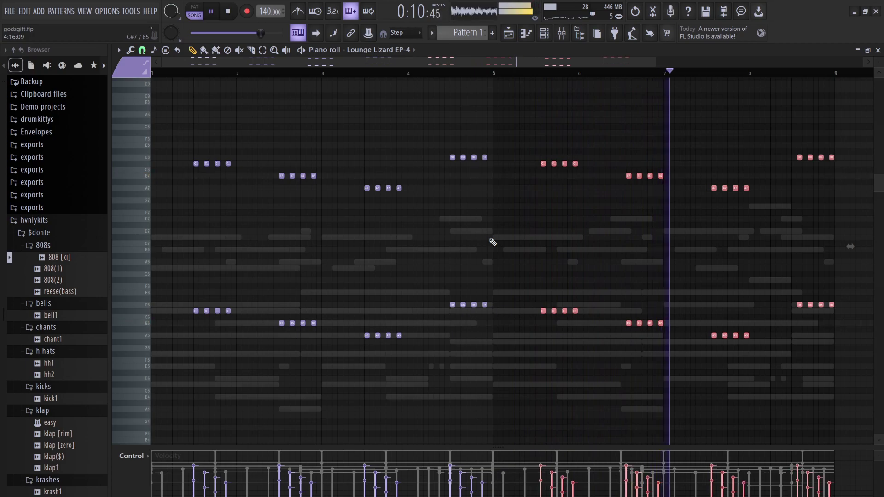
key(shift+Left)
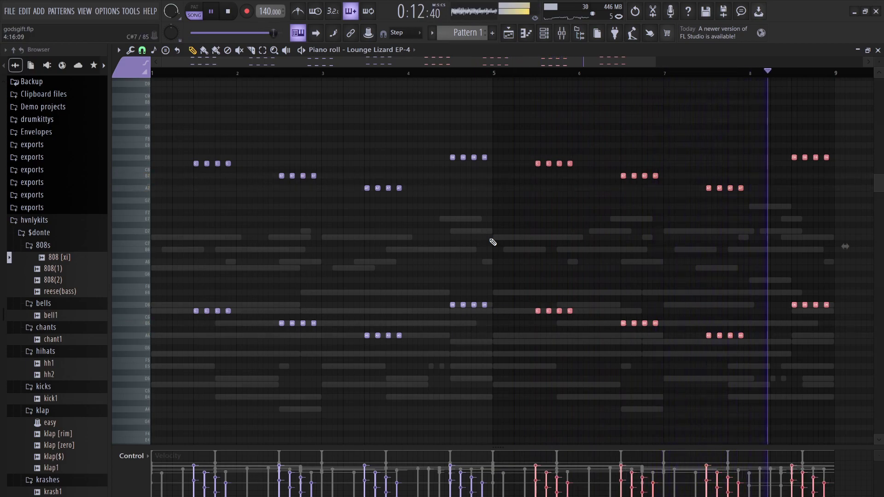
key(ctrl+d)
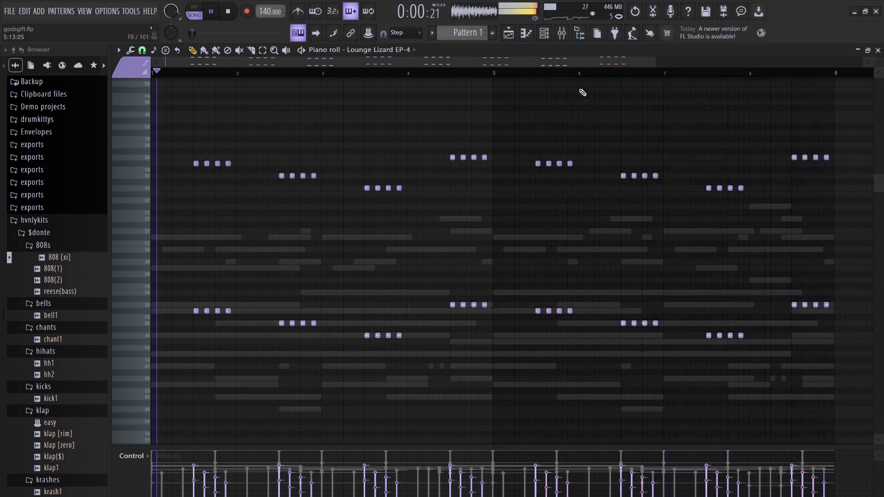
- Add another Sampler channel and paste the repeated-note phrase into the Sampler above it as a backup
click(543, 34)
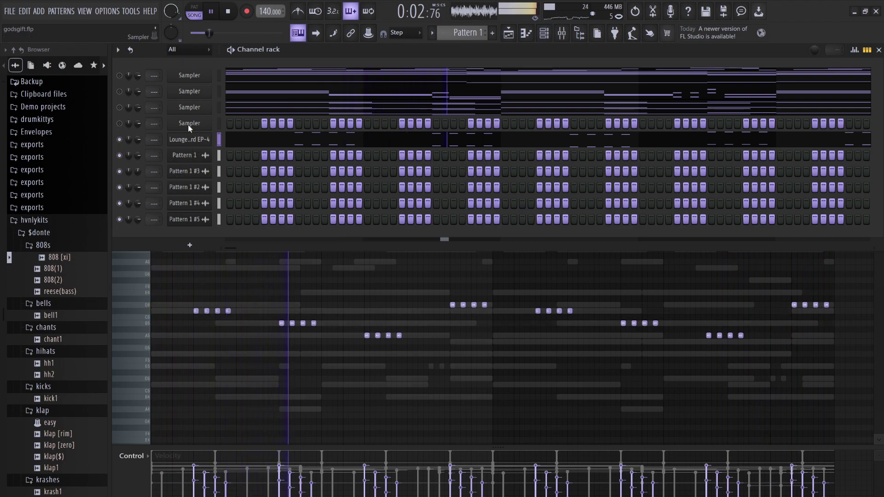
key(alt+c)
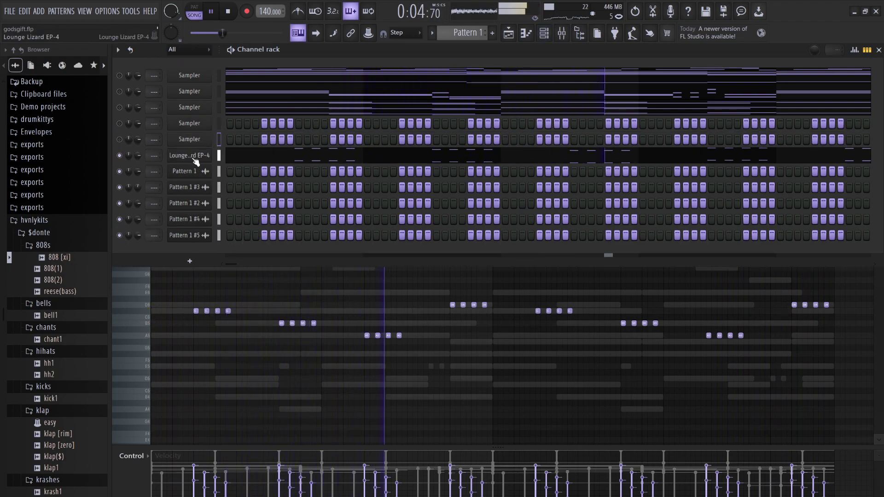
click(190, 126)
key(ctrl+v)
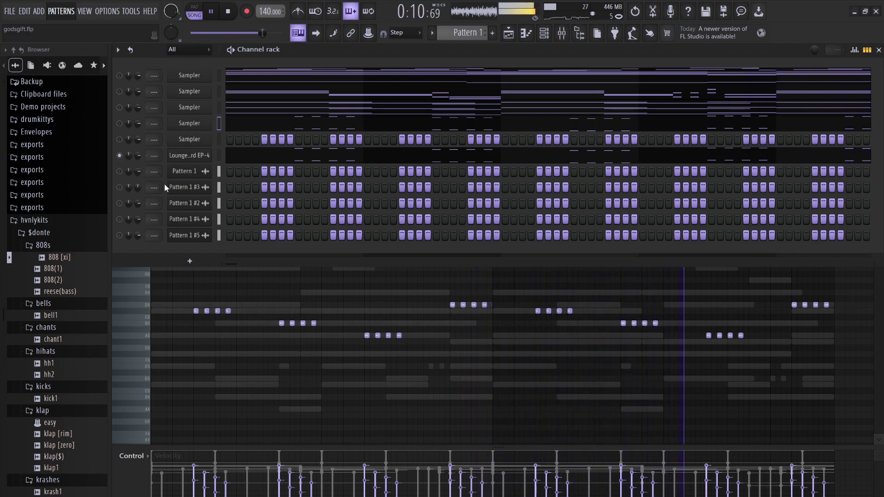
- Render the soloed Lounge Lizard EP-4 part of Pattern 1 to an audio clip and show all channels again
key(space)
key(l)
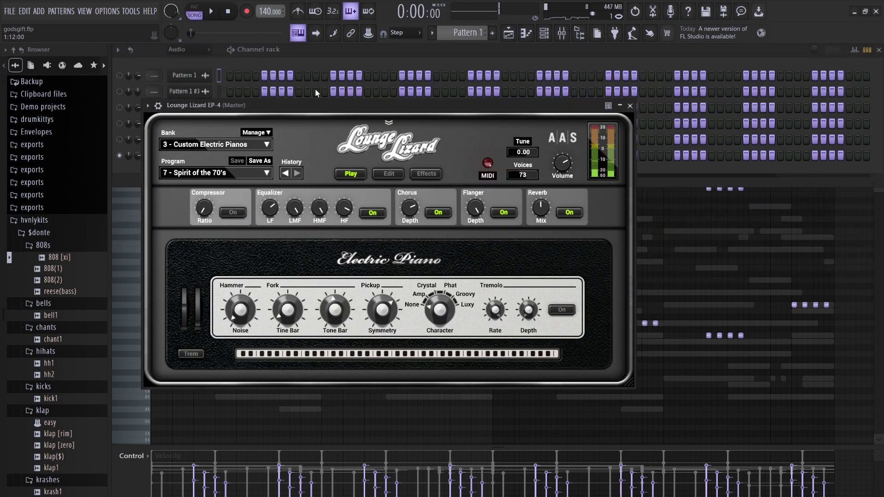
click(303, 48)
click(181, 162)
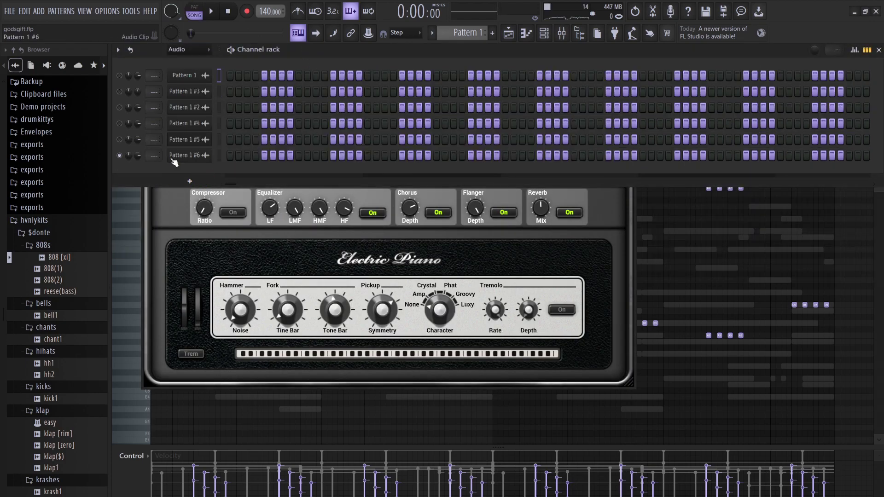
click(276, 275)
click(187, 53)
click(179, 61)
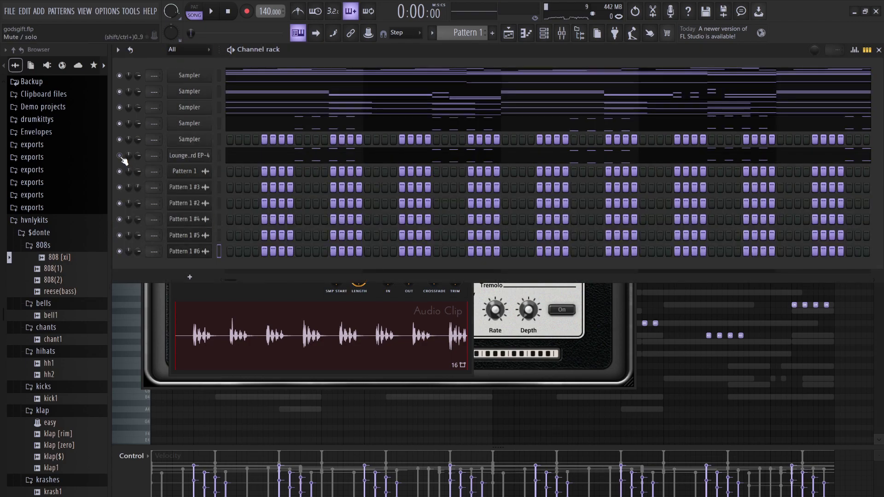
- Place the new Pattern 1 #6 audio clip on playlist Track 6, starting at bar 1
click(509, 41)
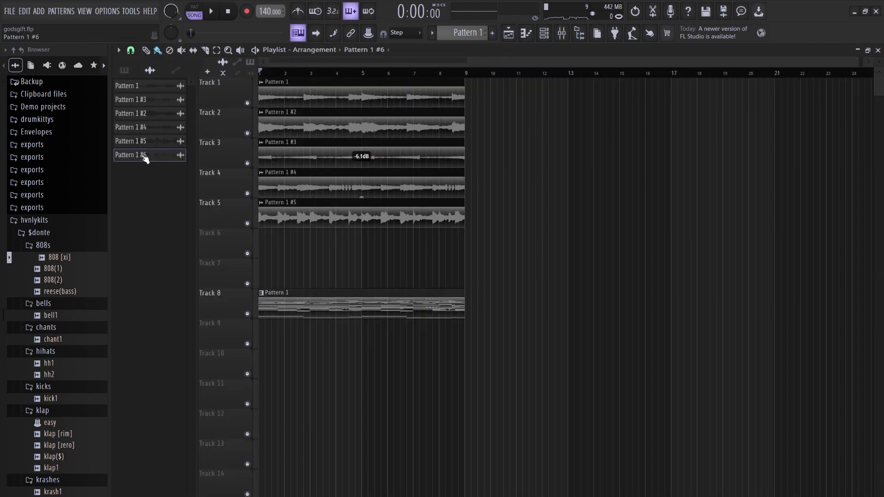
drag(336, 264, 248, 215)
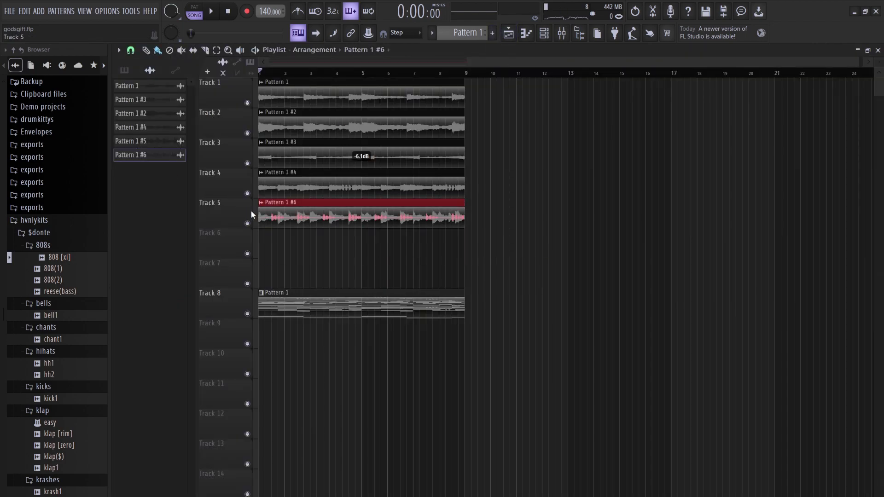
drag(293, 241, 292, 250)
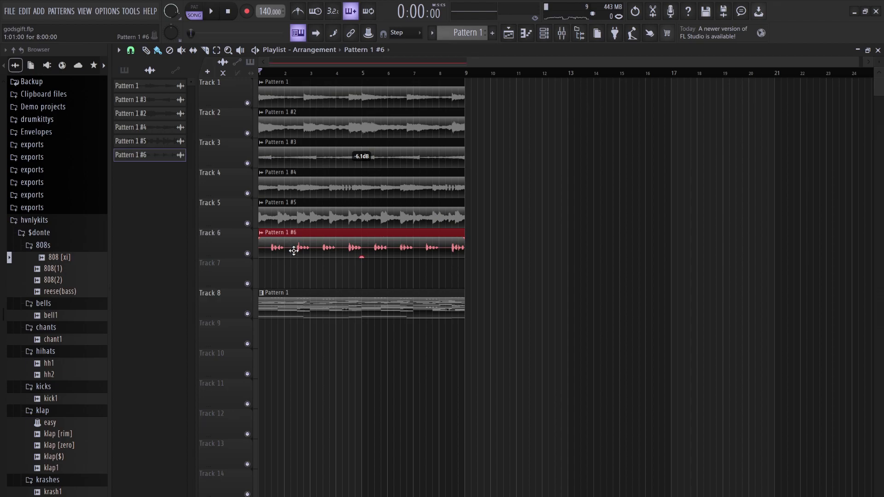
double_click(293, 250)
key(Escape)
- Cut the rendered notes from the Lounge Lizard EP-4 channel while the loop plays
click(546, 35)
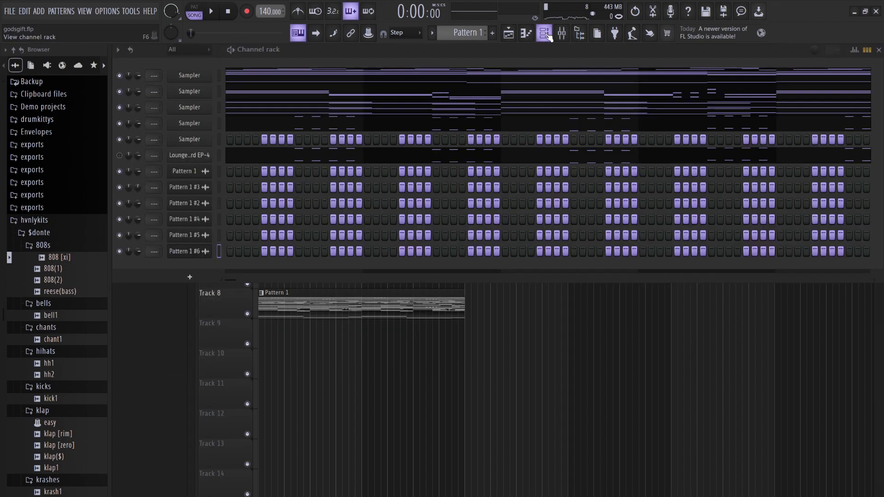
key(space)
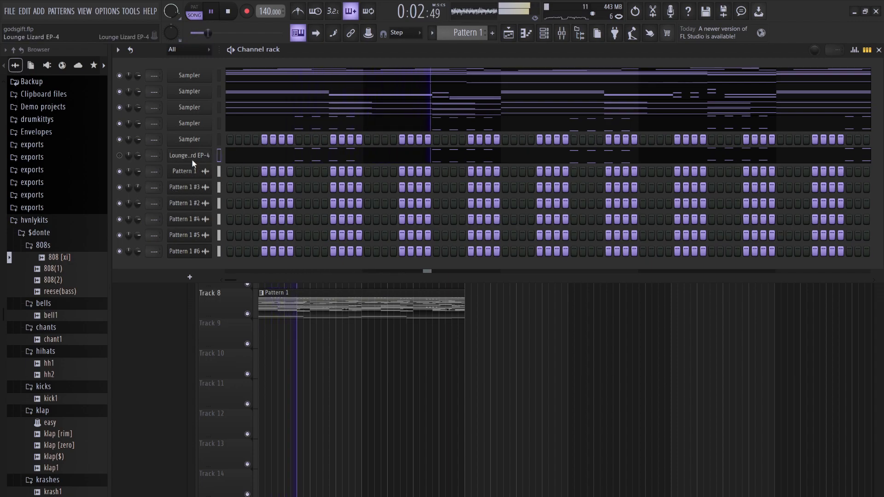
key(ctrl+x)
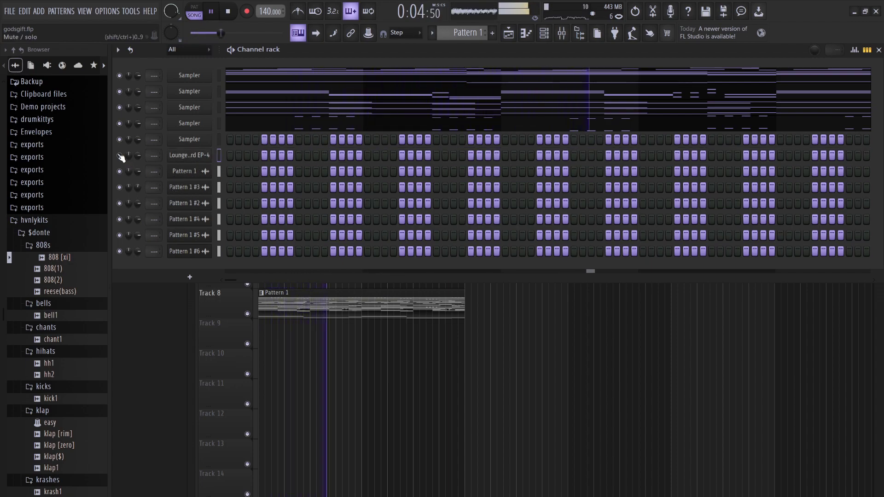
- Switch Lounge Lizard EP-4 to the 4 - Classic Tracks bank with the 1 - 4 AM program
click(197, 157)
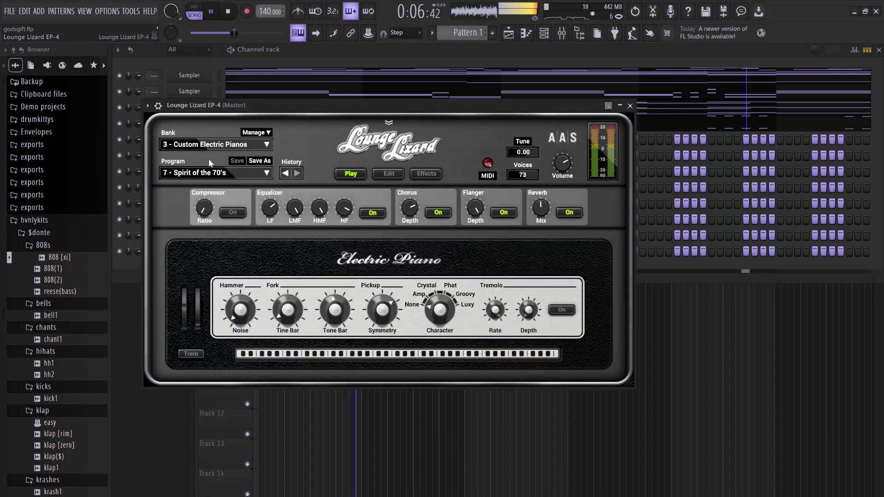
click(217, 145)
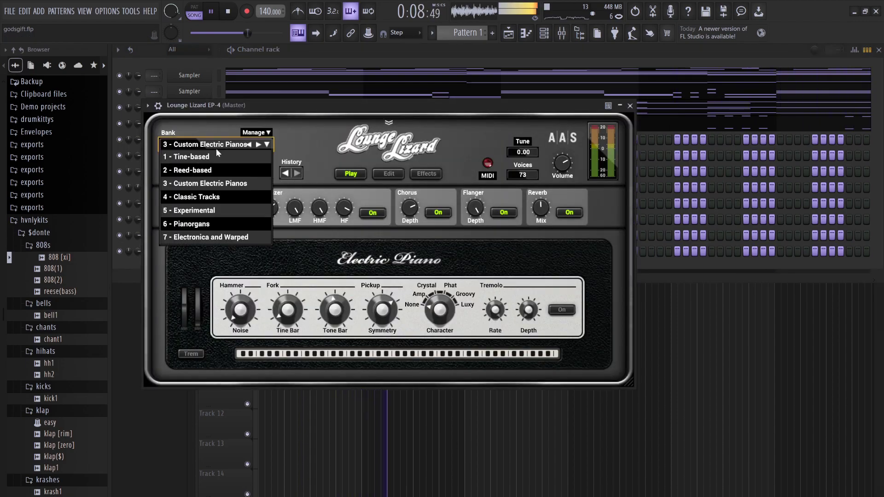
click(213, 197)
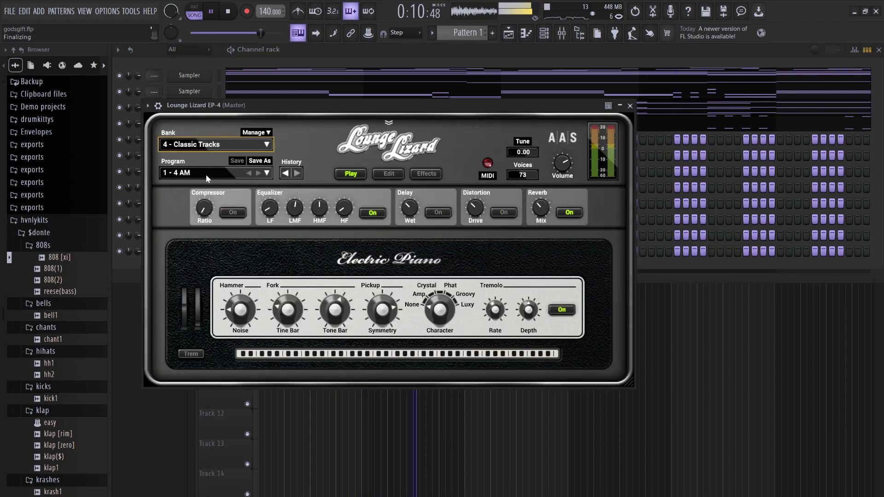
- In the Lounge Lizard EP-4 piano roll, draw a C#8 note from bar 1 lasting 1 bar and 14 steps
click(291, 59)
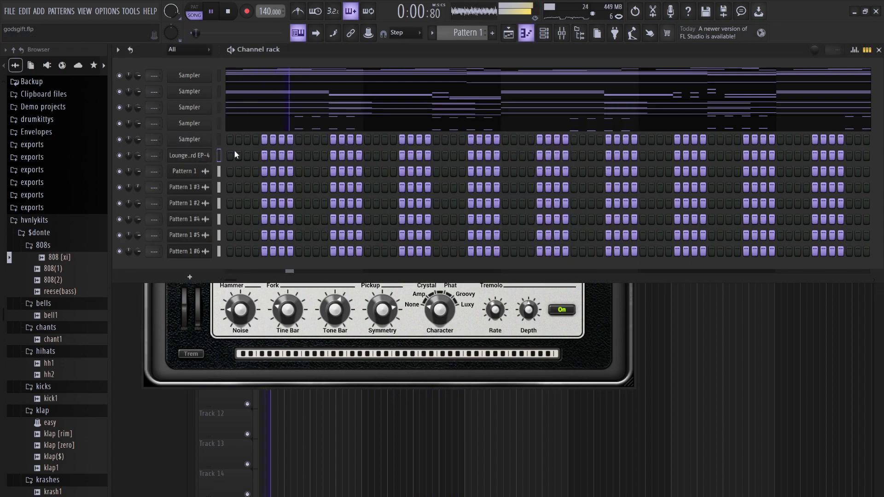
key(space)
key(F7)
click(214, 165)
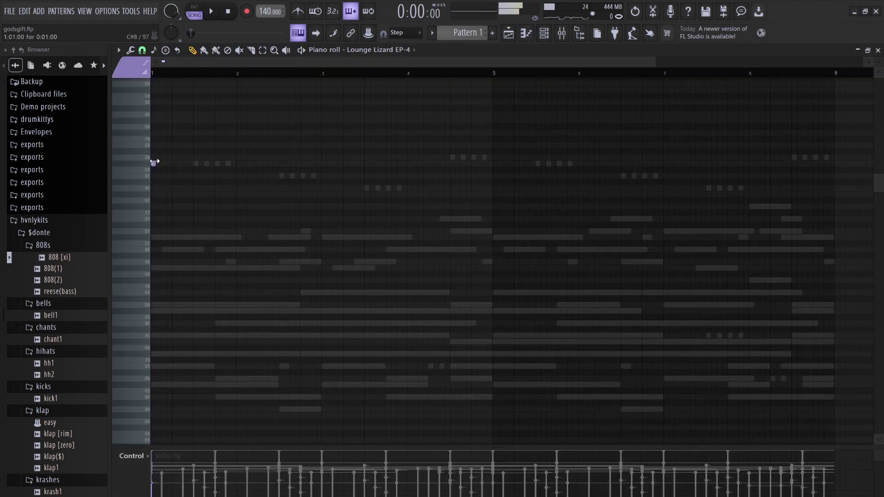
key(ctrl+a)
scroll(264, 147, up, 8)
key(space)
key(space)
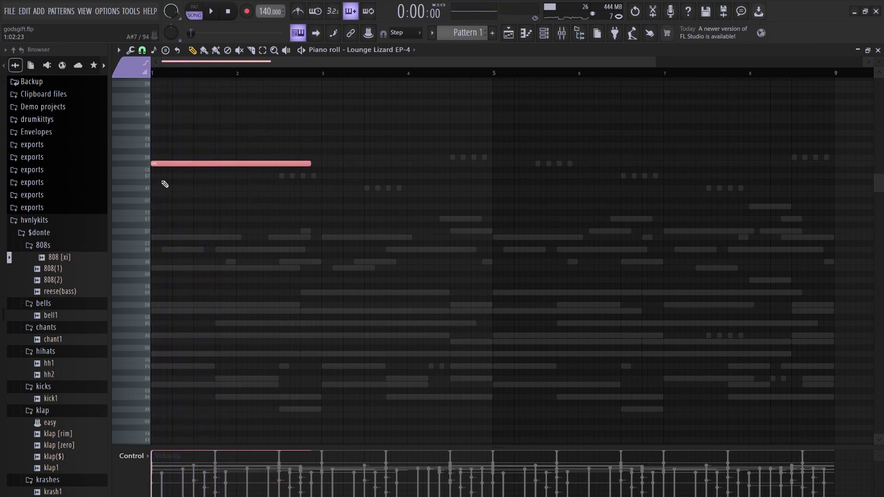
- Add a B7 note of the same length below it, starting at 1:03, and audition the pair
click(165, 181)
drag(168, 174, 169, 176)
key(space)
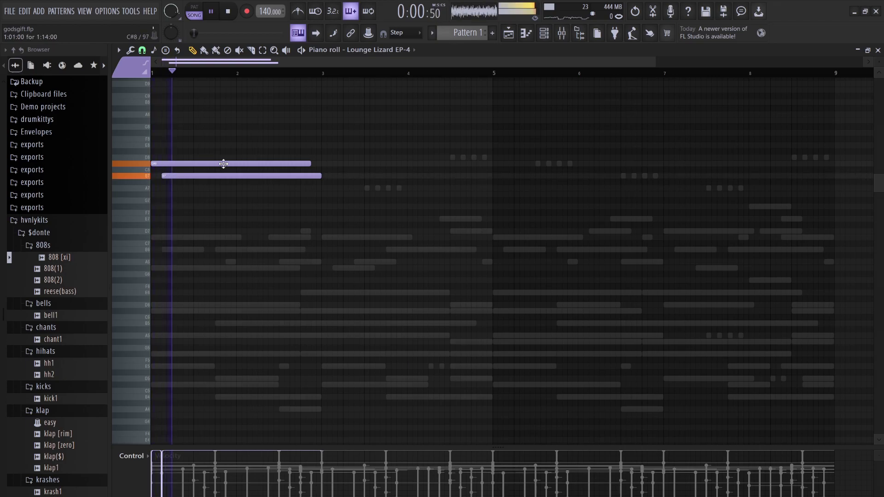
key(space)
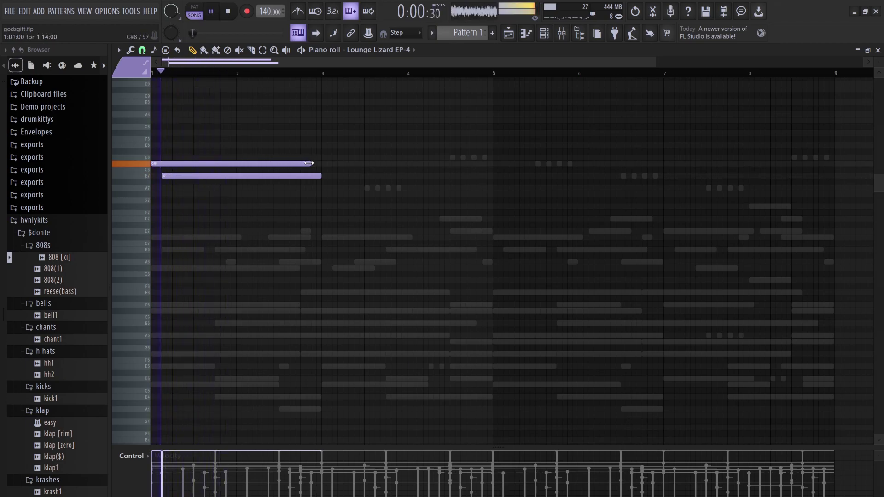
key(space)
- Shorten the C#8 and B7 notes to end at bar 2 and repeat the pair in the second bar
drag(309, 163, 231, 161)
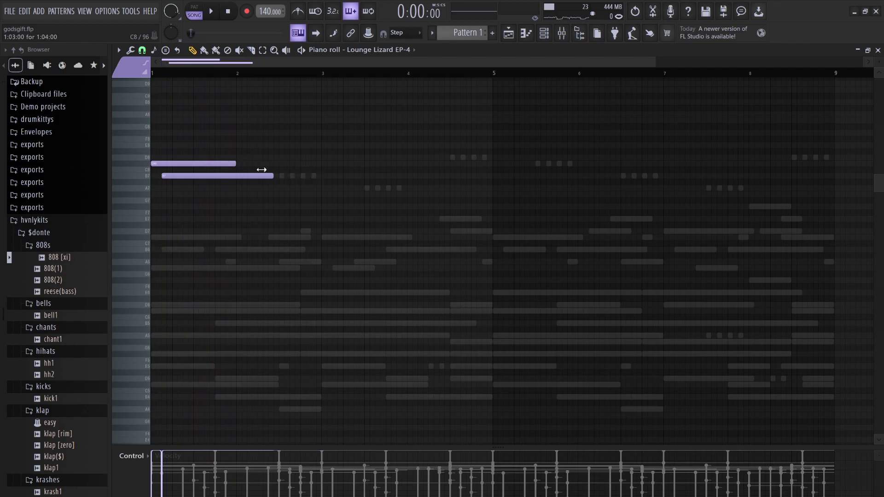
key(ctrl+b)
key(space)
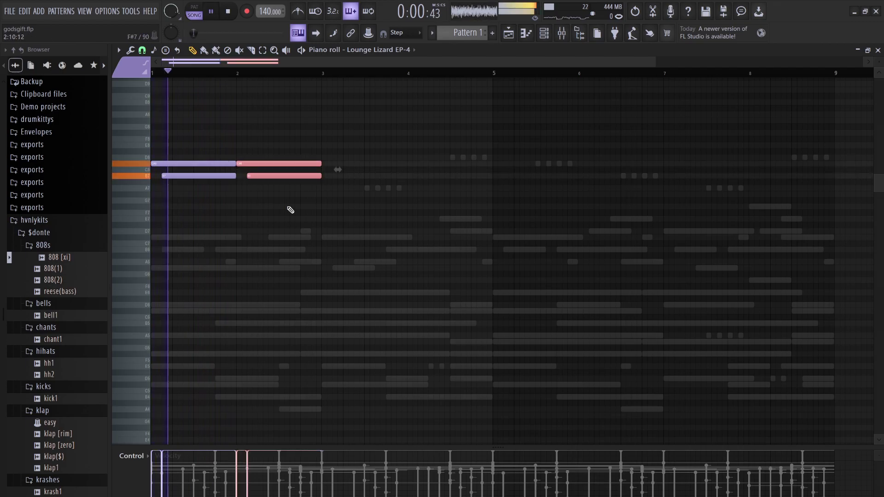
- Add an E8 note from 2:11 to the end of bar 2 and repeat the two-bar phrase in bars 3 and 4
click(301, 145)
drag(317, 144, 296, 142)
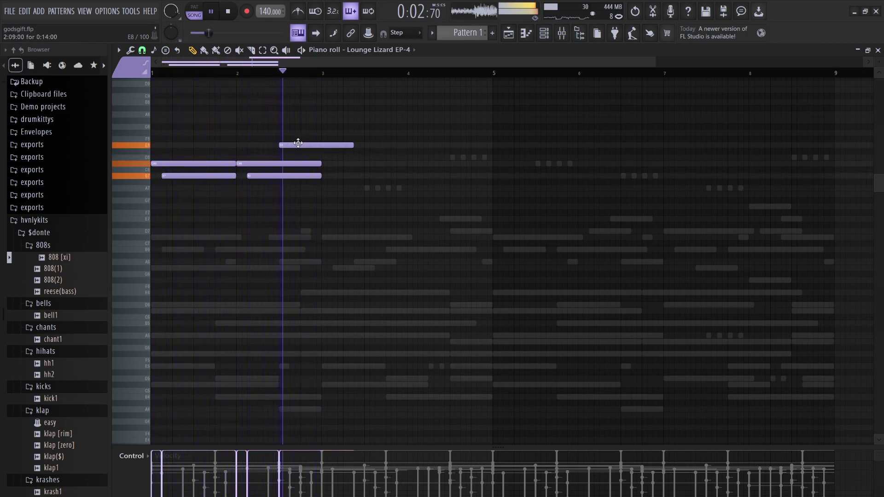
drag(298, 143, 311, 143)
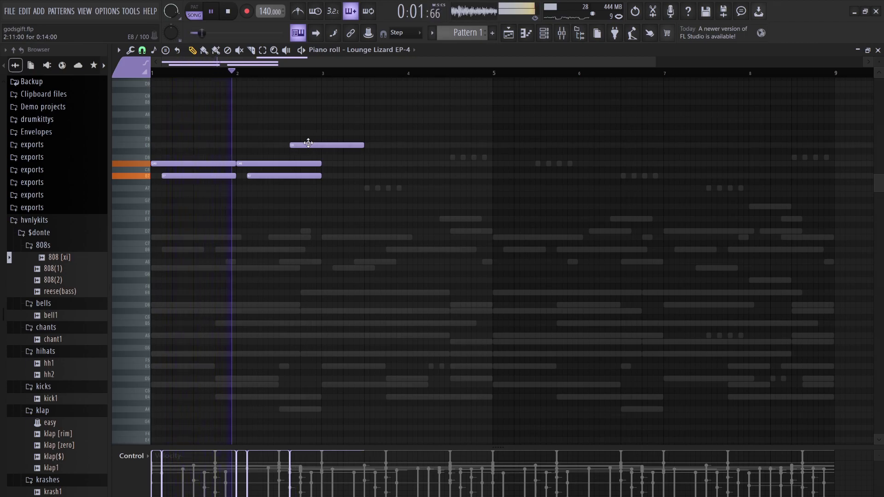
drag(363, 145, 313, 145)
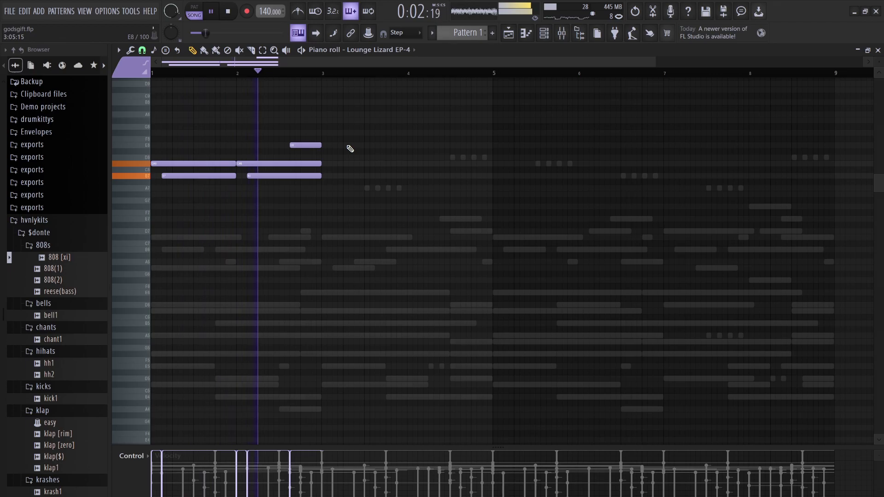
key(ctrl+b)
click(471, 239)
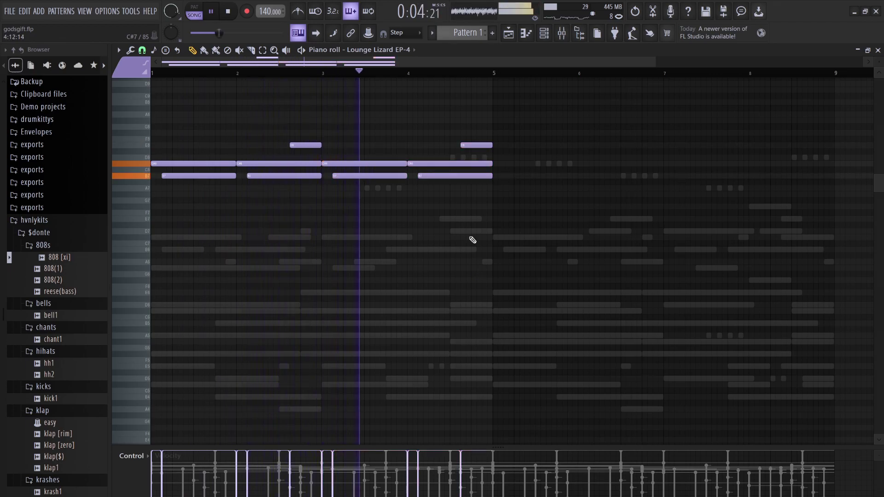
- Add a D8 note at 4:14, keeping the E8 note near the end of bar 4, and replay the phrase
right_click(476, 145)
key(ctrl+z)
click(479, 157)
key(space)
key(space)
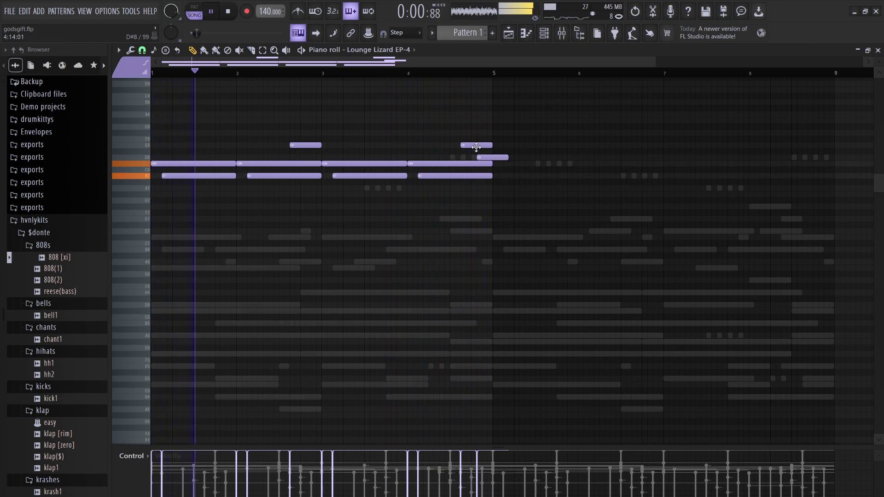
- Lower the last two notes of bar 4, placing the longer one on A7, and duplicate the four-bar phrase into bars 5 to 8
drag(477, 147, 474, 188)
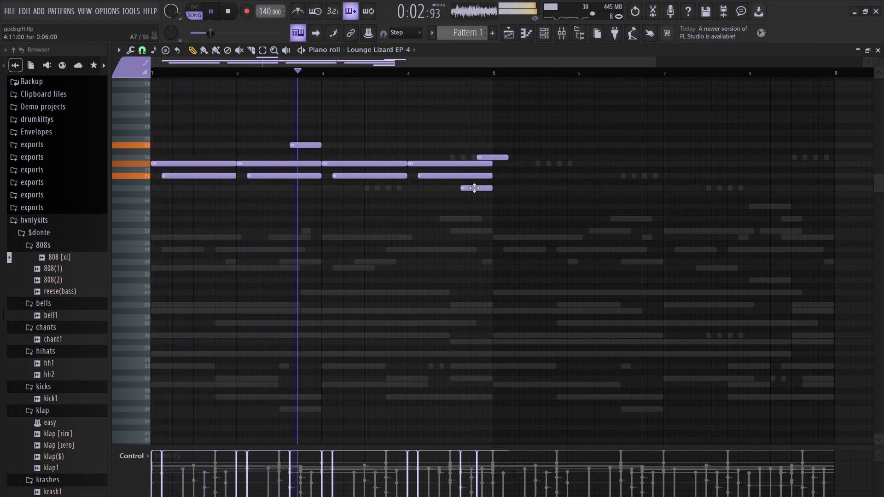
drag(492, 157, 483, 209)
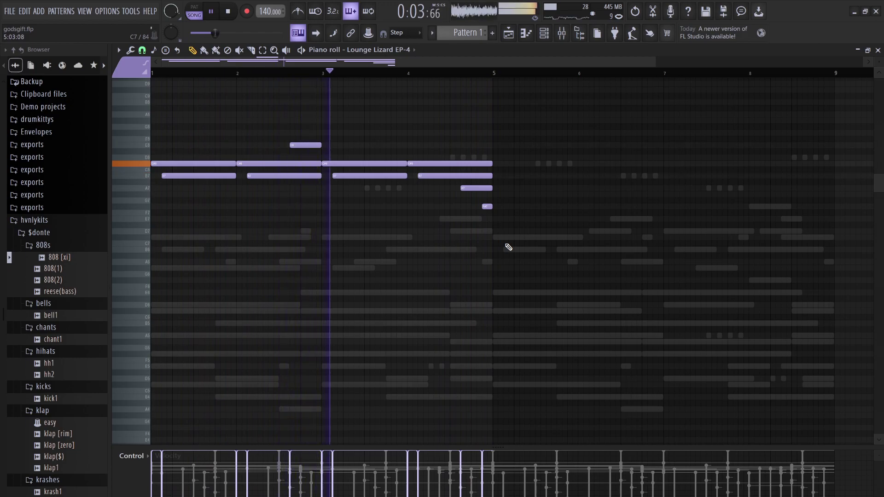
key(ctrl+b)
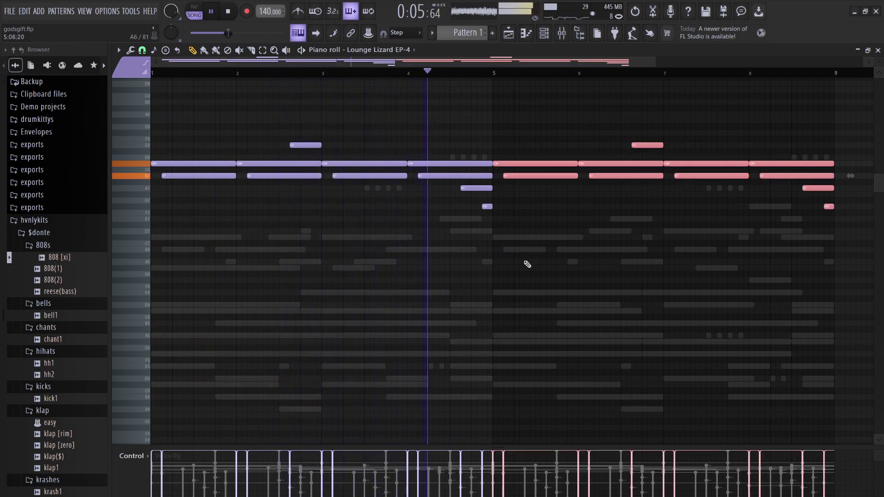
- Transpose all the Lounge Lizard notes down an octave and add a copy of them another octave lower
drag(854, 278, 179, 106)
key(ctrl+Down)
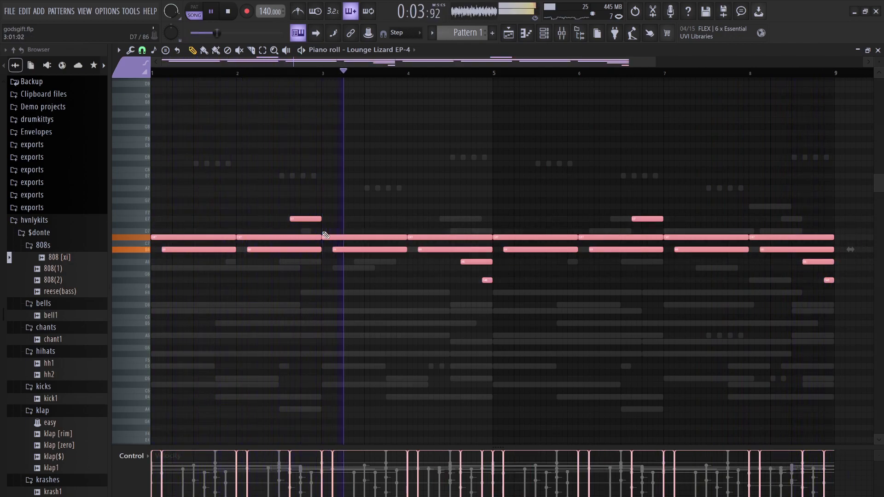
key(ctrl+c)
key(ctrl+v)
key(ctrl+Down)
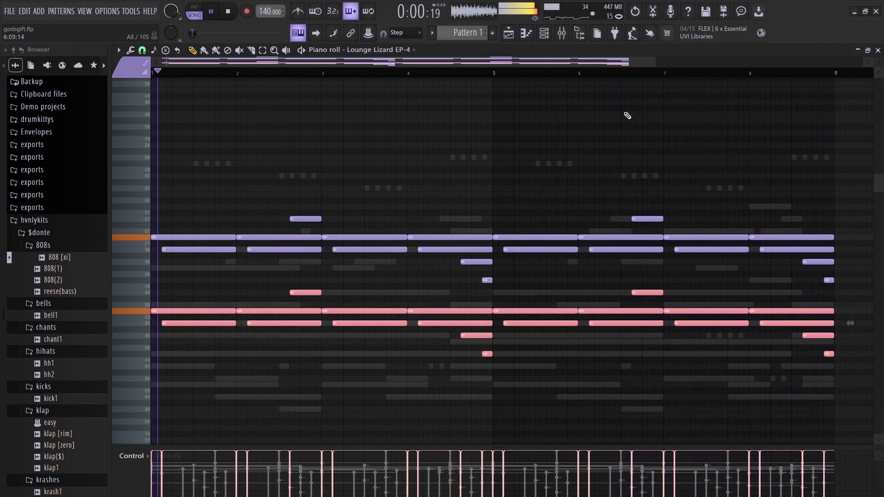
- Paste the copied notes into the Sampler channel directly above Lounge Lizard EP-4
click(548, 36)
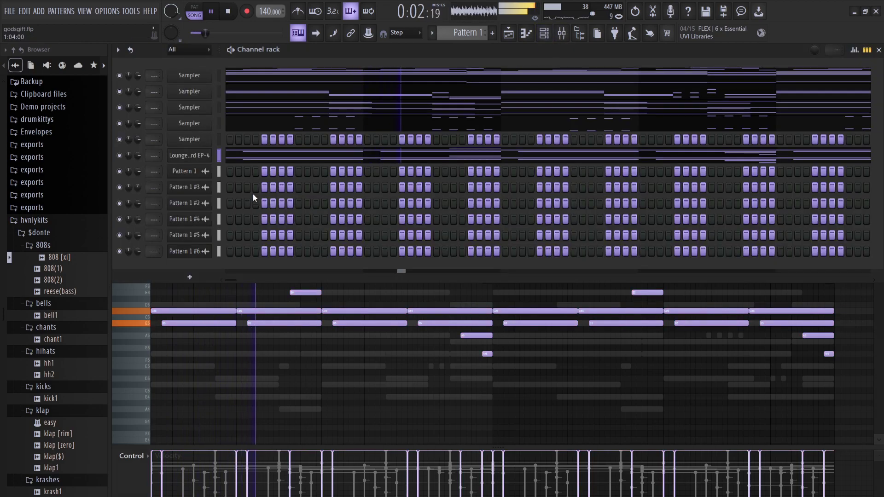
key(Up)
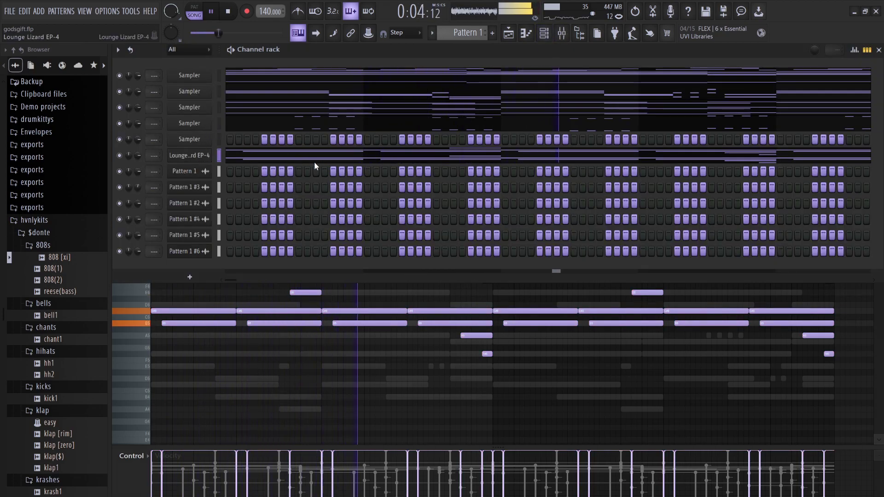
key(ctrl+v)
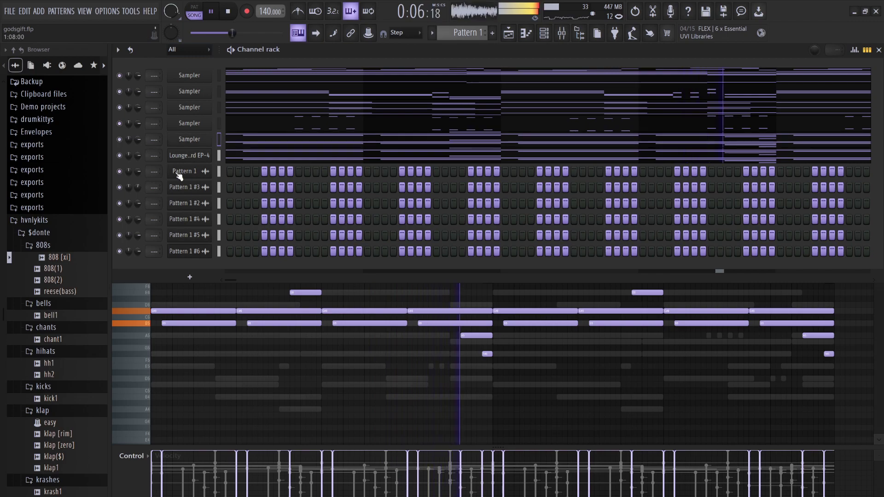
- Solo the Lounge Lizard EP-4 channel, stop playback, switch to pattern mode and render the pattern as an audio clip
right_click(119, 156)
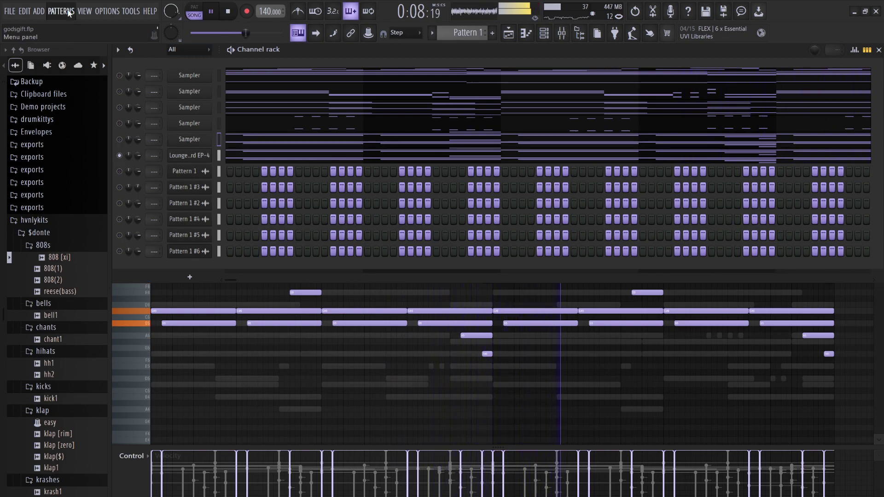
key(space)
key(l)
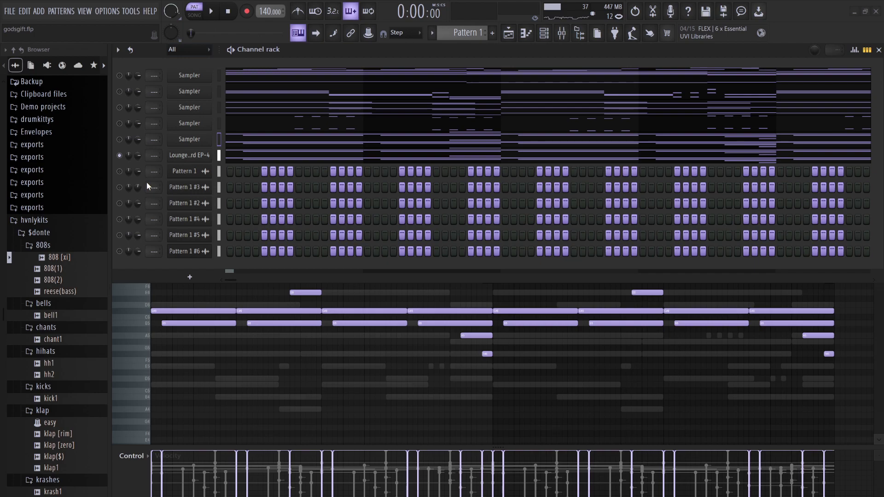
click(189, 155)
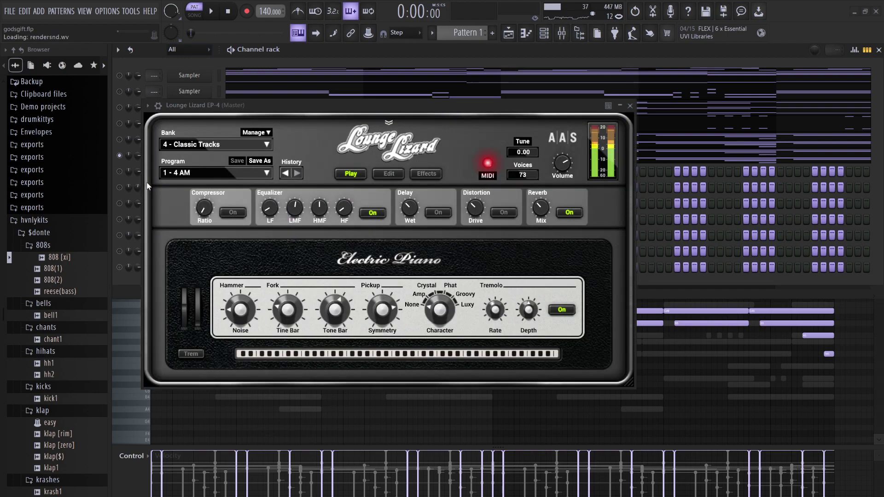
click(179, 52)
click(183, 60)
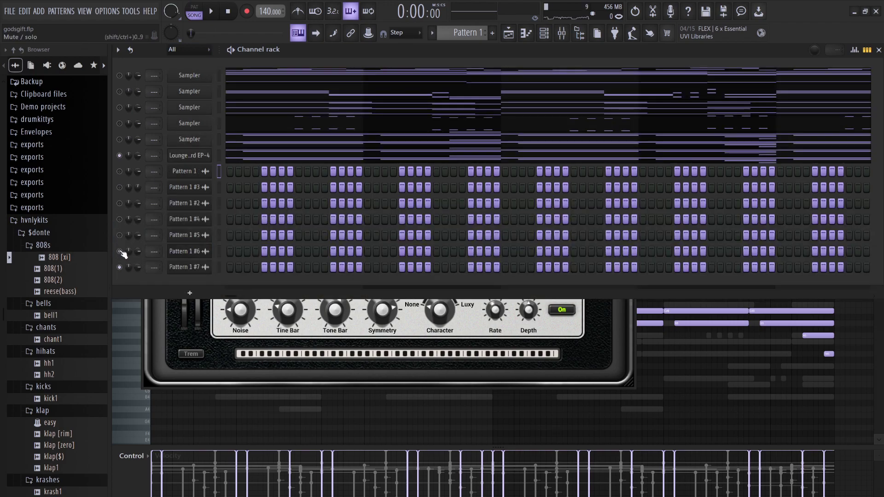
- Open the Pattern 1 #7 audio clip's channel settings and choose another declicking mode
click(186, 267)
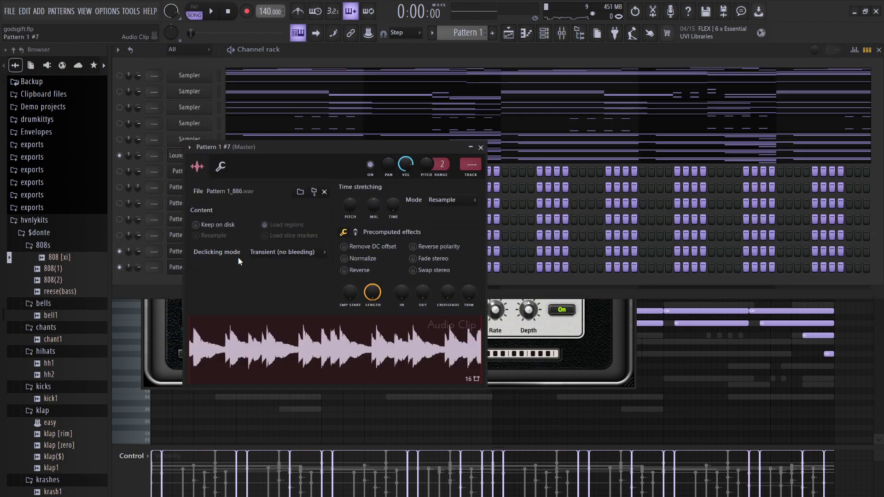
click(278, 256)
click(288, 289)
- Place the Pattern 1 #7 audio clip at bar 1 of Track 7 in the playlist
click(559, 36)
click(509, 33)
drag(228, 214, 278, 272)
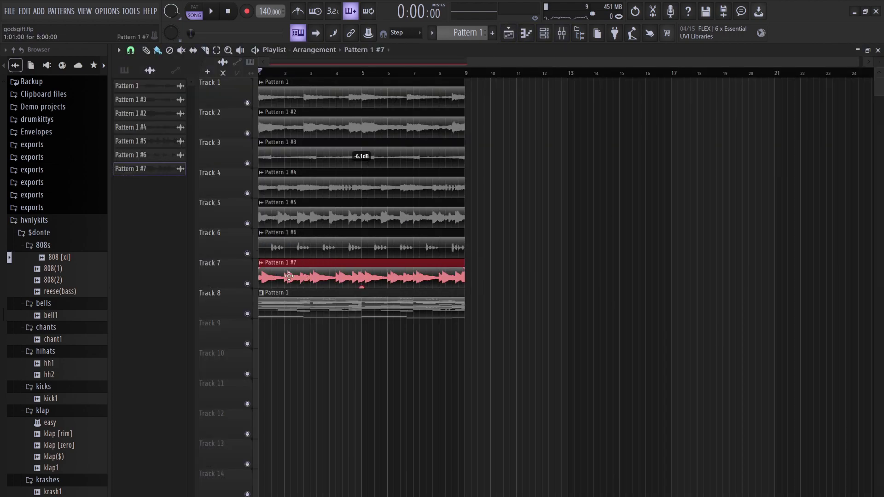
double_click(289, 275)
right_click(500, 228)
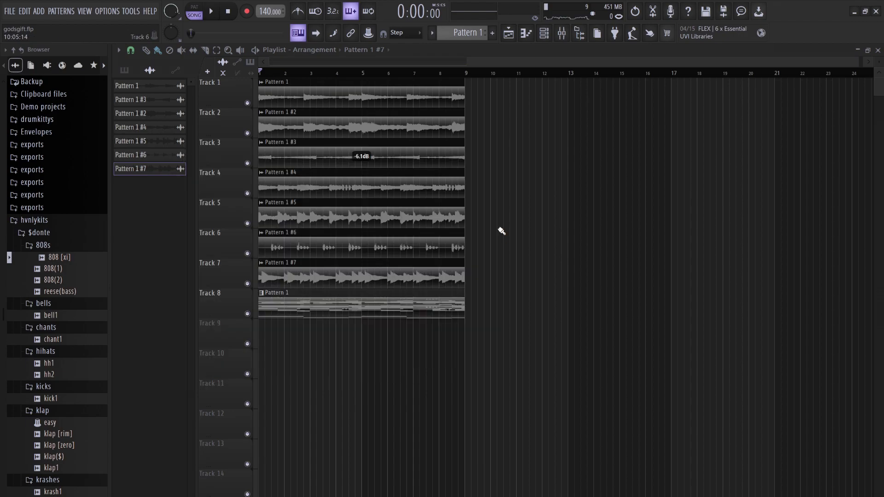
- Keep only the seven audio clip channels unmuted in the channel rack and play the arrangement
click(545, 32)
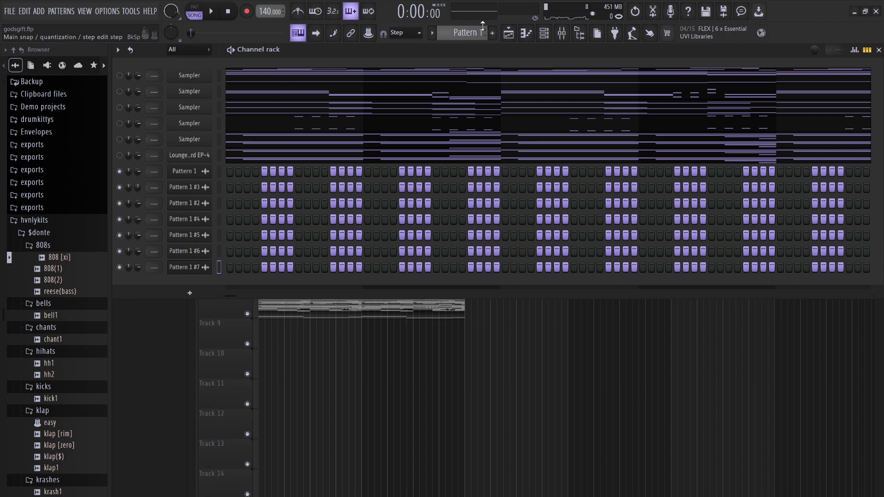
key(space)
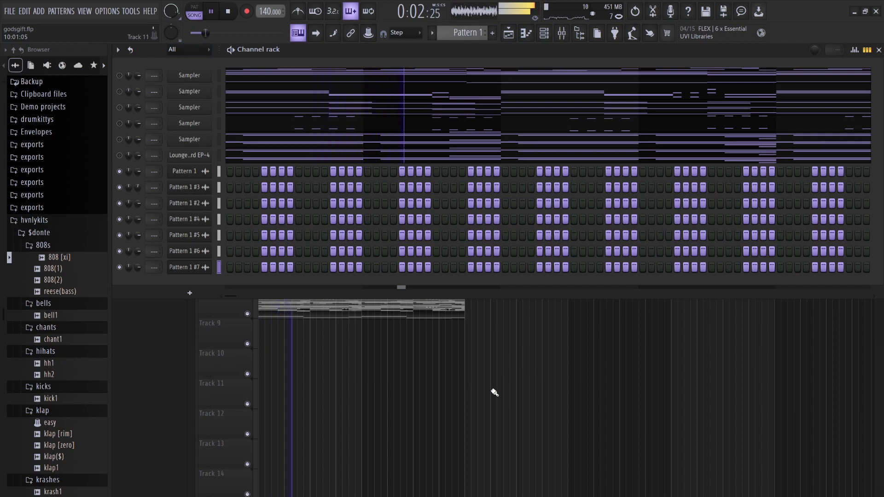
right_click(454, 419)
click(544, 33)
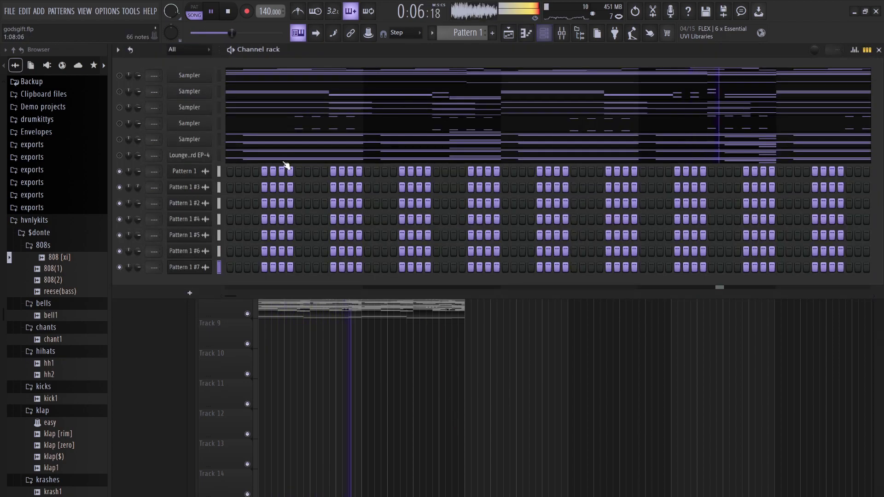
- Check the channel settings of the Pattern 1 #3, Pattern 1 #2 and Pattern 1 audio clips in the playlist
key(F6)
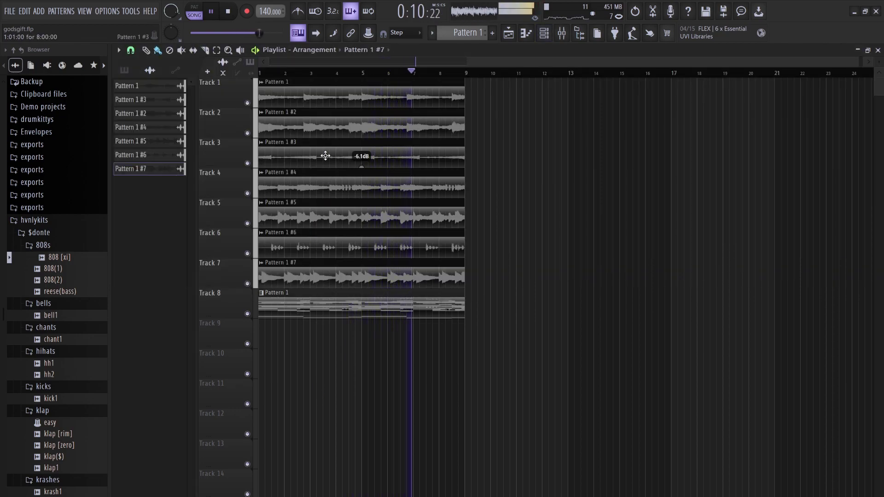
double_click(370, 162)
key(Escape)
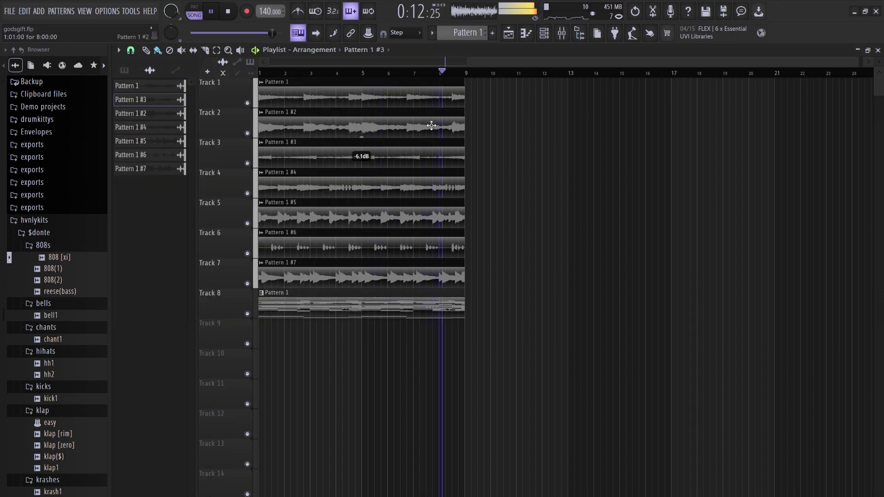
double_click(433, 126)
key(Escape)
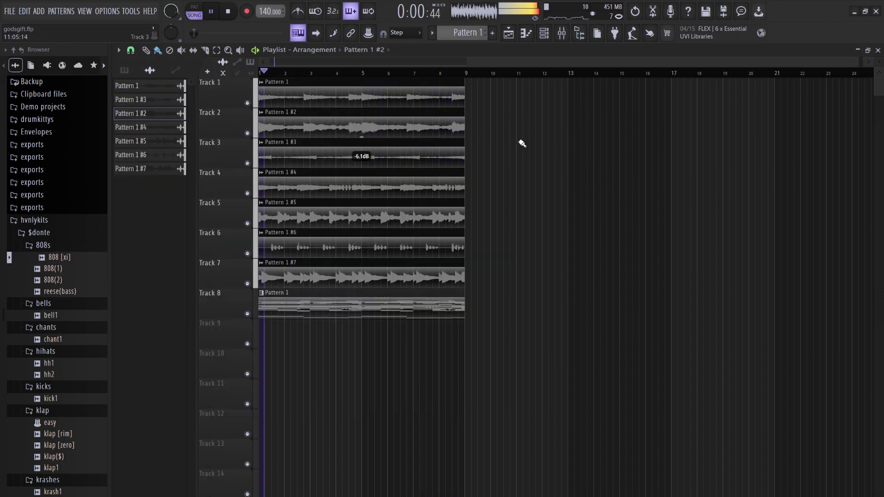
double_click(422, 97)
key(Escape)
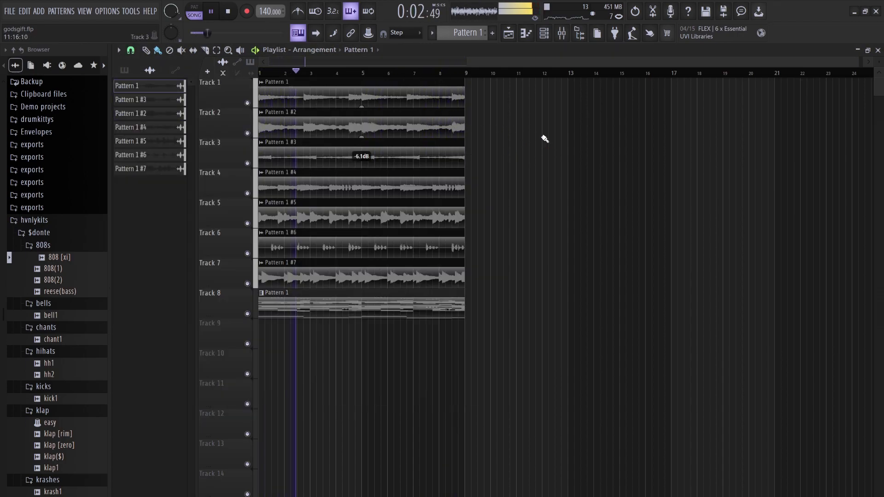
- Select the seven audio clip channels and route them to mixer tracks 1 to 7
click(543, 35)
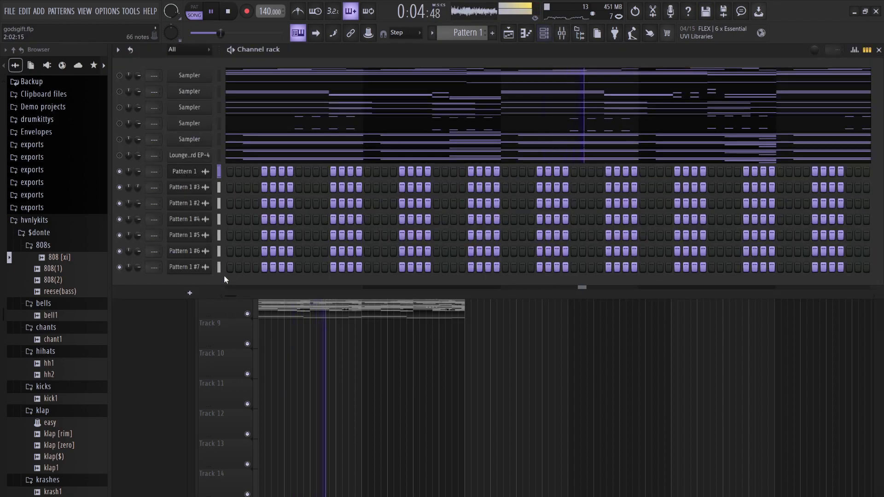
drag(219, 183, 222, 268)
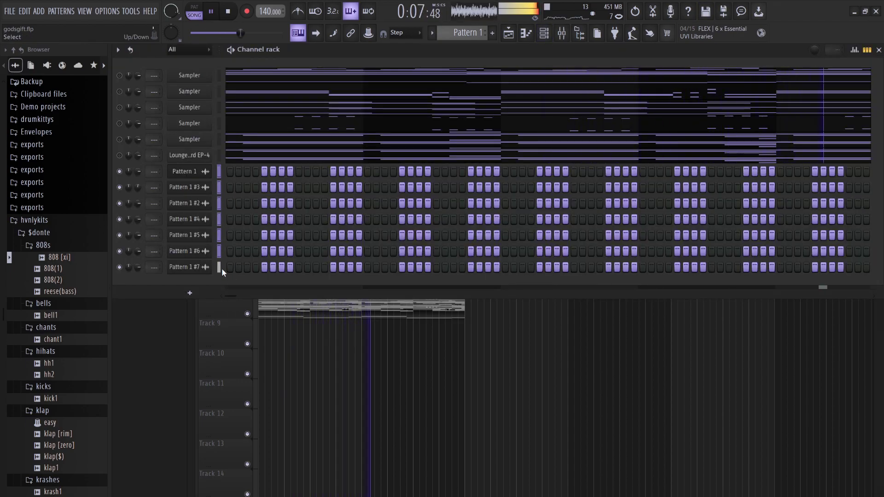
click(562, 33)
click(219, 230)
key(ctrl+l)
- Route mixer tracks 1 to 7 only to Insert 8 so it serves as their bus
drag(346, 234, 252, 230)
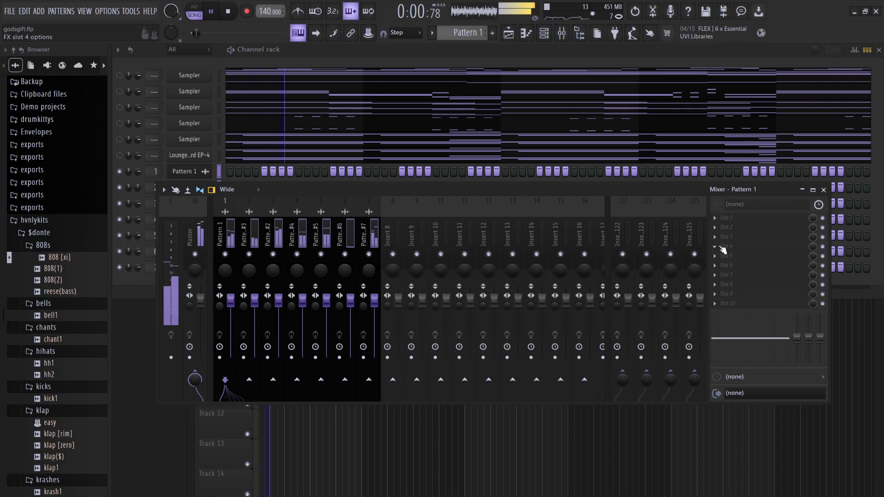
click(393, 225)
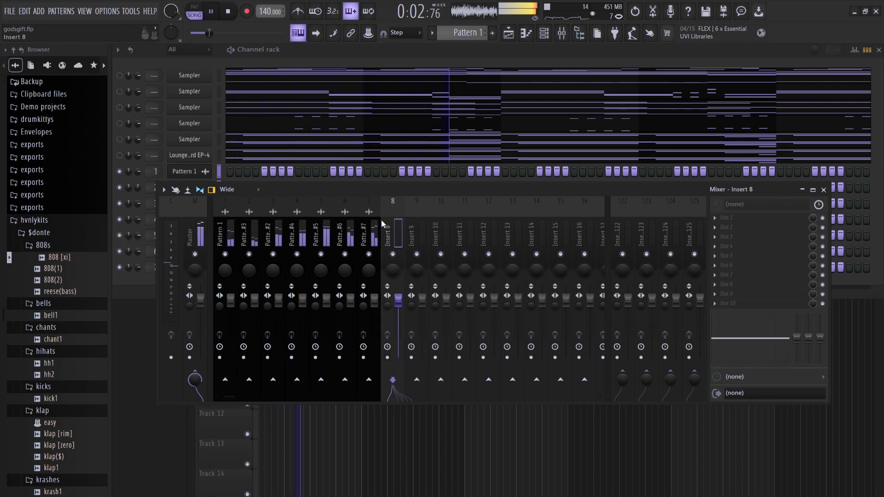
drag(370, 222, 227, 234)
ctrl+shift+click(395, 231)
click(395, 233)
drag(238, 249, 373, 231)
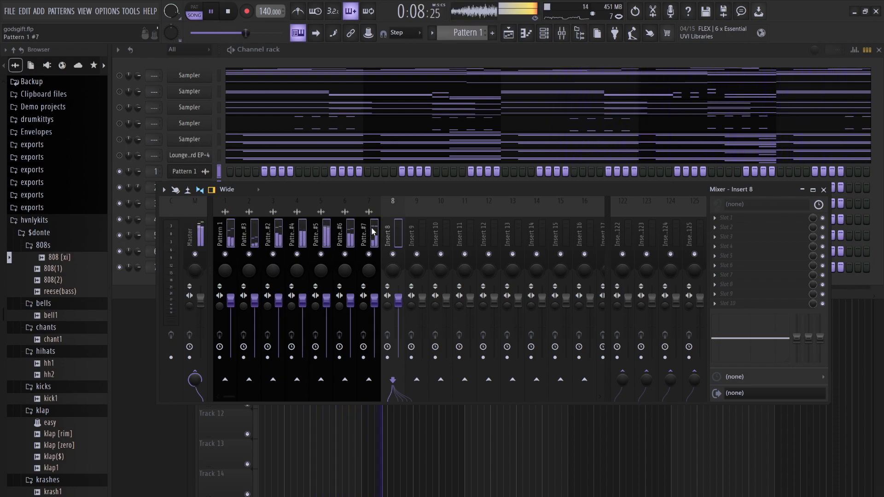
ctrl+shift+click(395, 225)
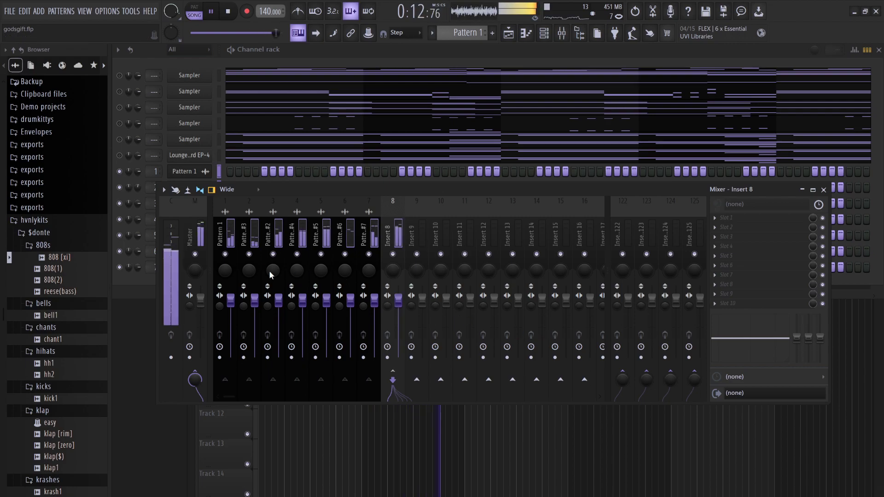
- Load Fruity soft clipper on the Master track and pull the faders of mixer tracks 2 to 7 down to zero
click(199, 231)
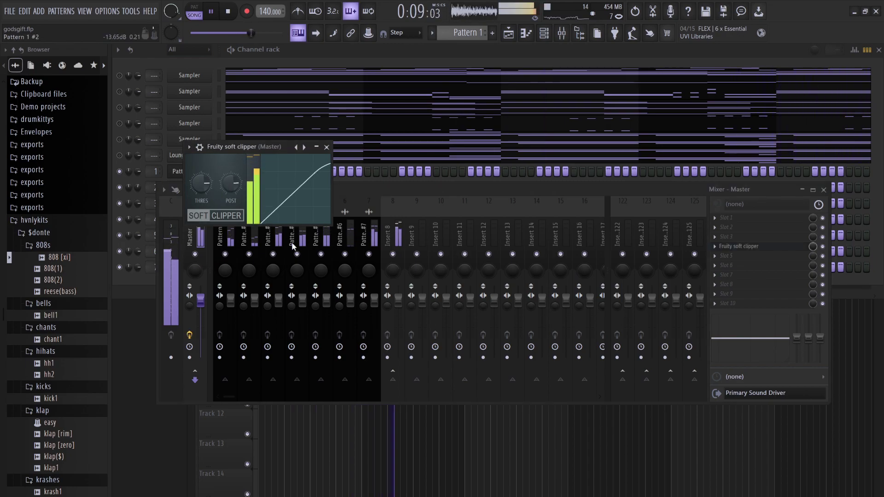
click(366, 225)
drag(354, 246, 248, 246)
drag(255, 289, 255, 346)
- Add Fruity parametric EQ 2 to the Pattern 1 mixer track
click(225, 311)
drag(220, 307, 219, 324)
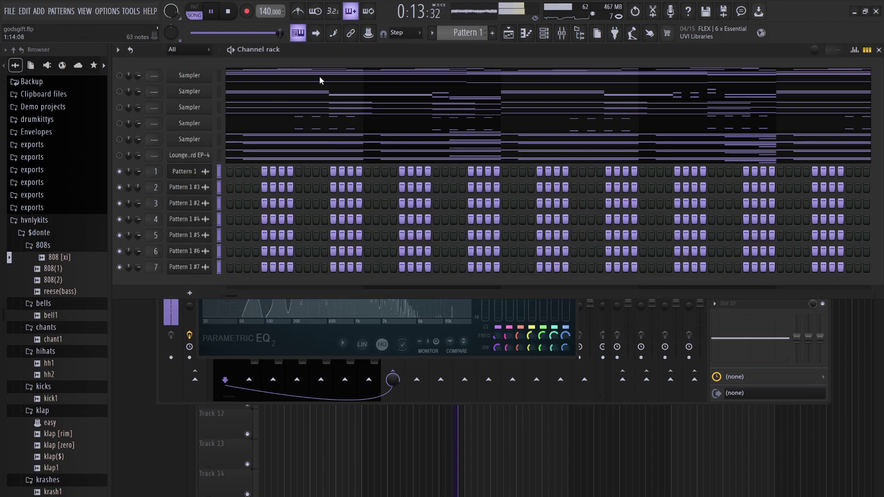
- Delete the Lounge Lizard EP-4 channel and close the channel rack
click(329, 58)
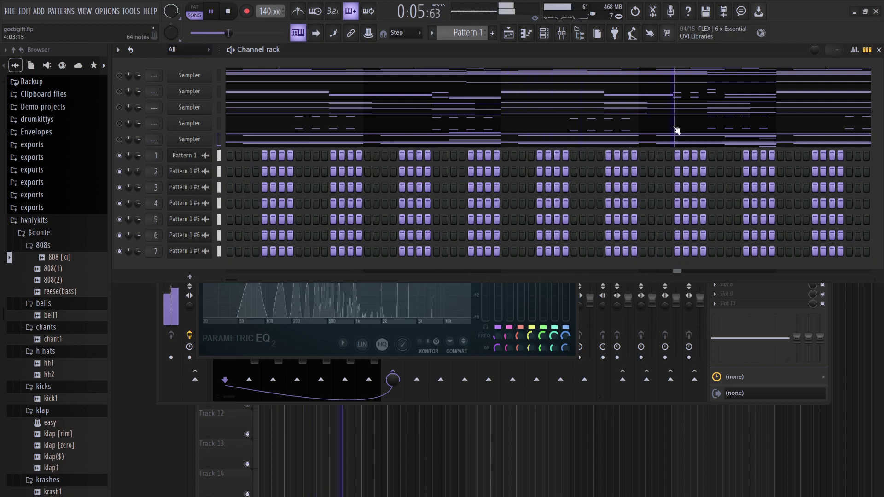
click(867, 50)
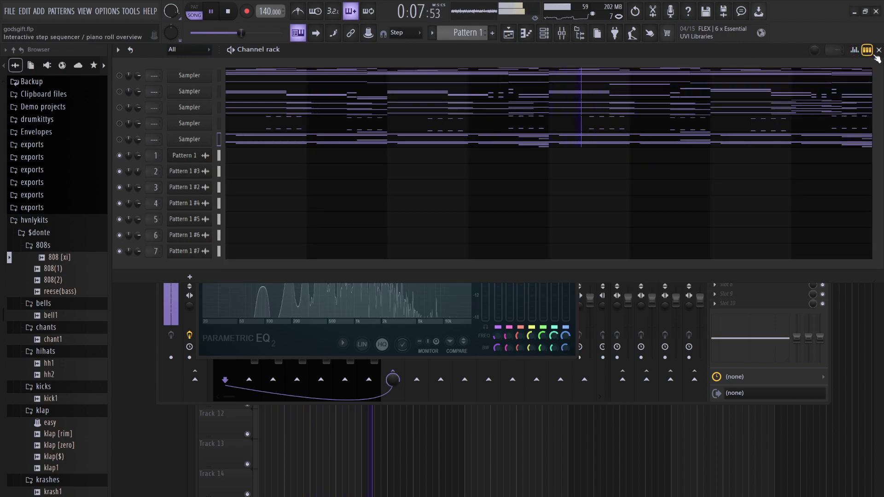
click(867, 51)
click(879, 49)
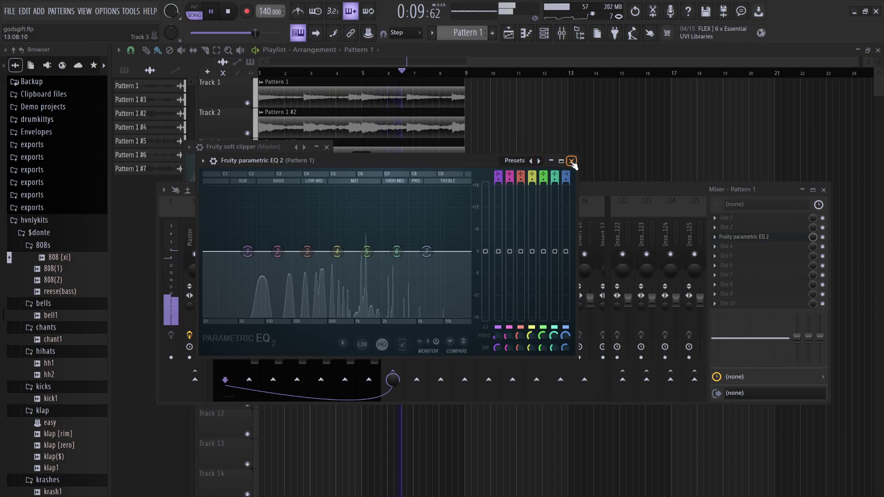
click(572, 160)
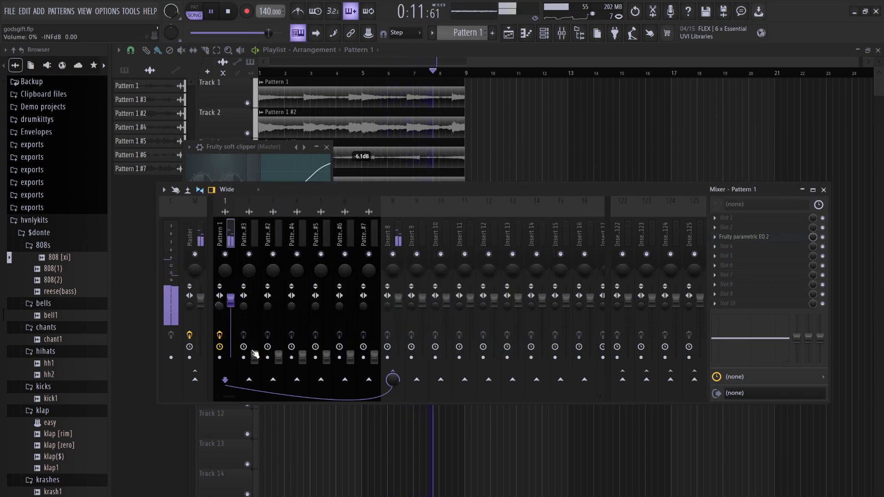
click(596, 218)
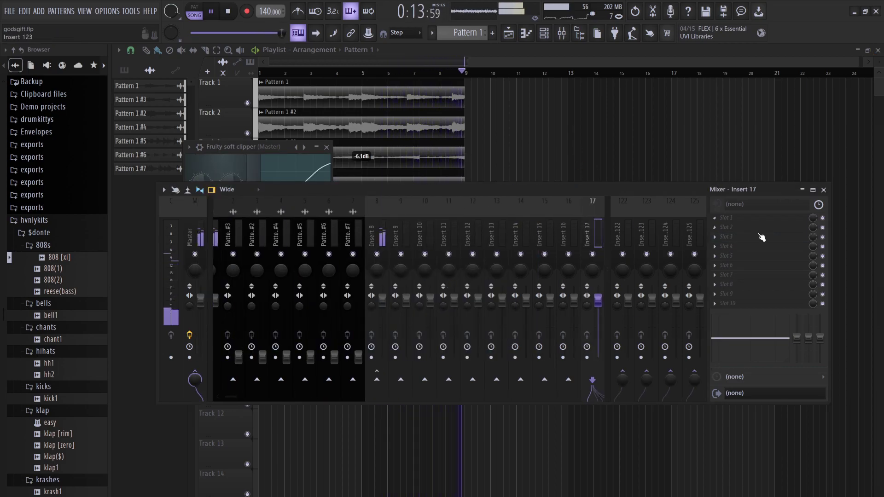
scroll(281, 232, up, 1)
scroll(281, 232, down, 5)
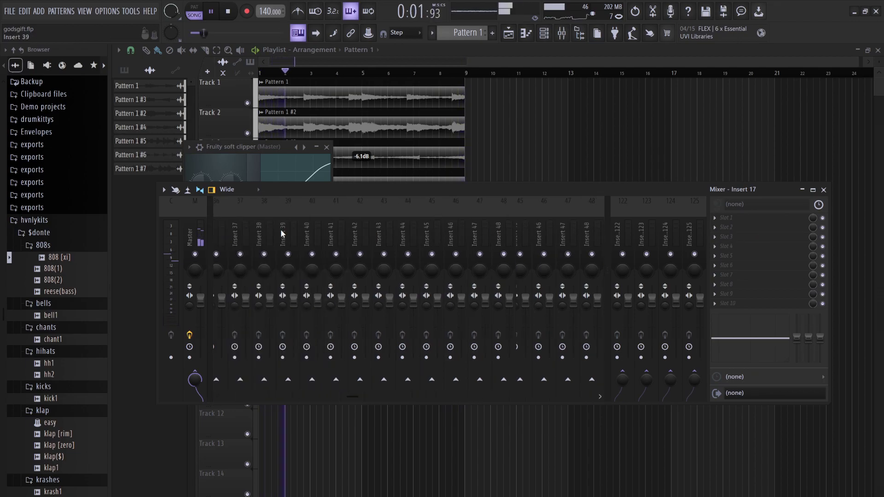
scroll(280, 232, up, 5)
click(228, 235)
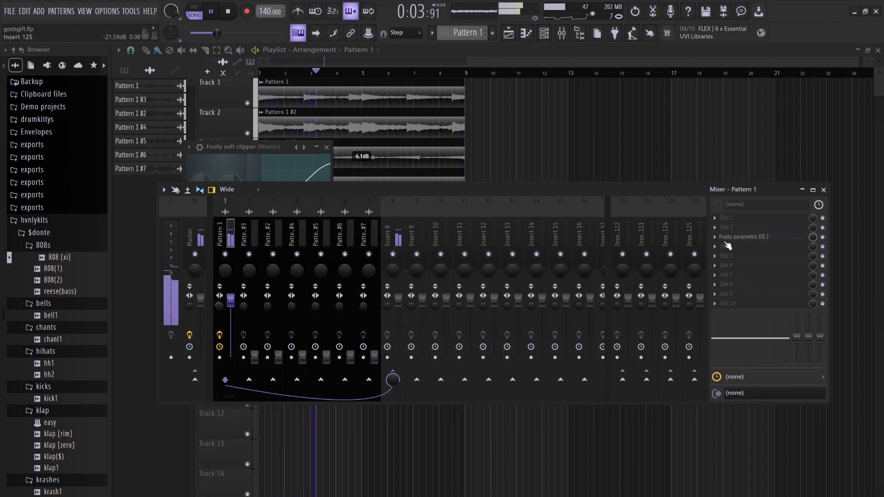
- Shape the Pattern 1 track's EQ by cutting the lowest and highest bands, boosting band 4 by 4.0 dB at 355 Hz, and boosting band 5
click(736, 237)
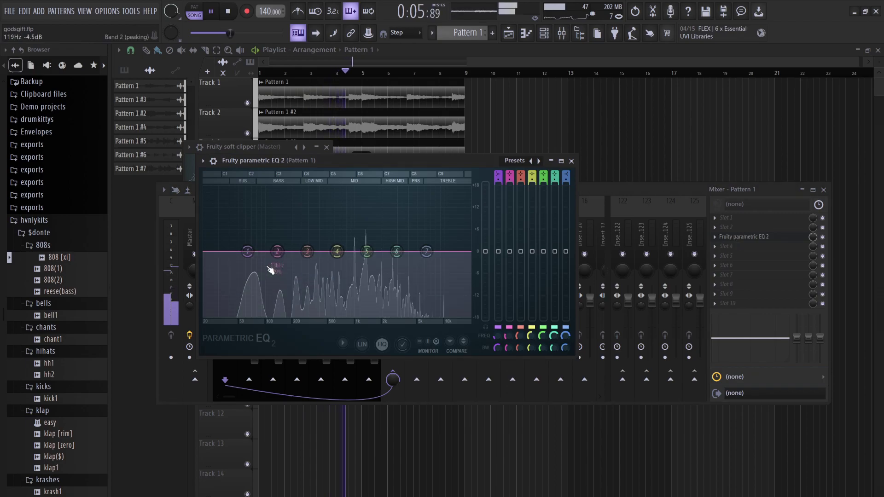
drag(217, 315, 233, 316)
drag(337, 252, 293, 237)
drag(367, 251, 373, 238)
drag(426, 251, 457, 312)
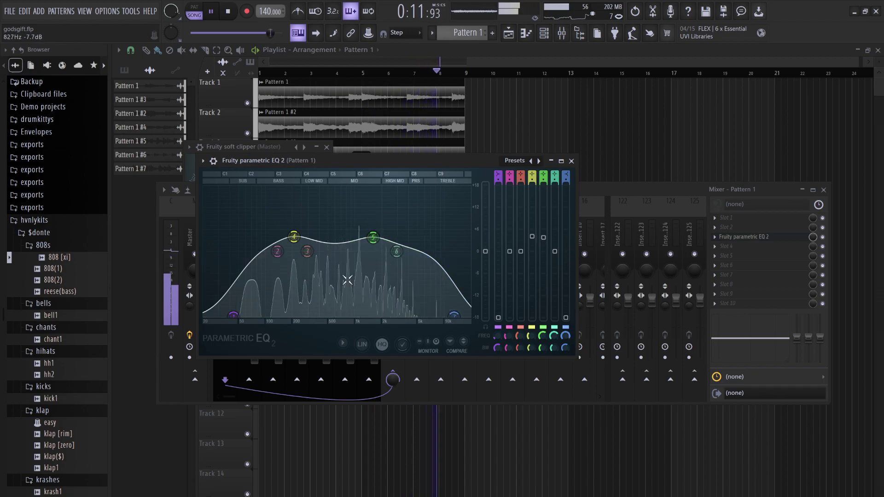
drag(294, 236, 314, 237)
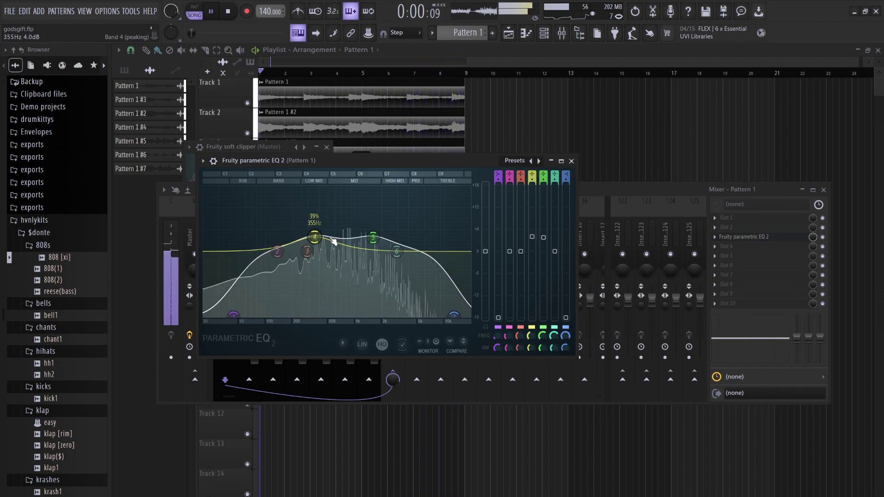
click(572, 161)
- Raise the Pattern 1 #2 fader and shape a Fruity parametric EQ 2 on it with lows and highs cut and bands 4 and 5 boosted
drag(254, 357, 278, 299)
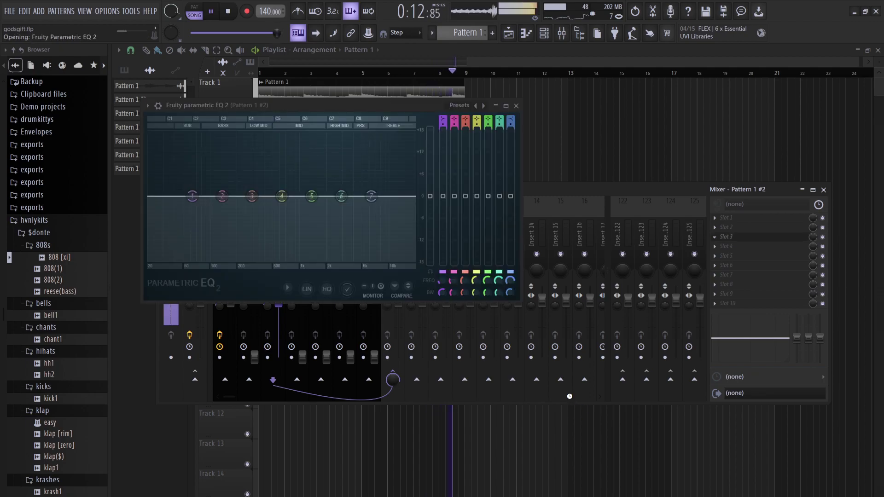
drag(192, 196, 190, 261)
drag(282, 196, 256, 182)
drag(311, 196, 374, 260)
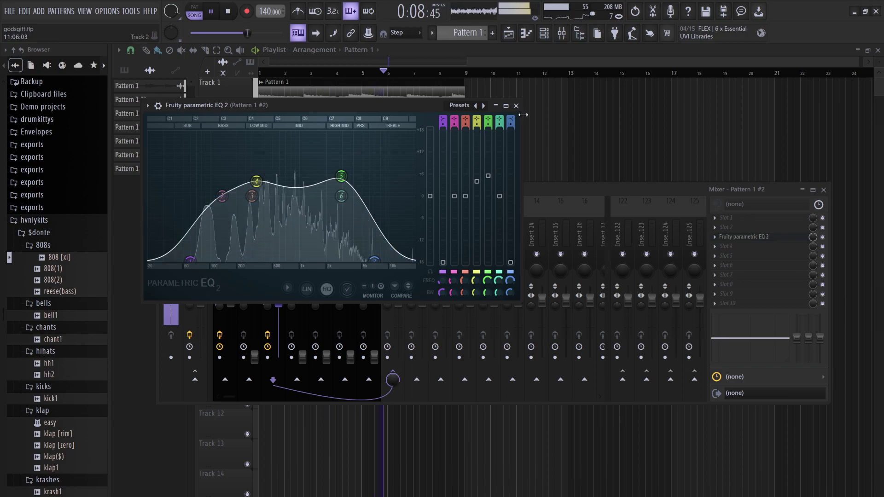
click(517, 106)
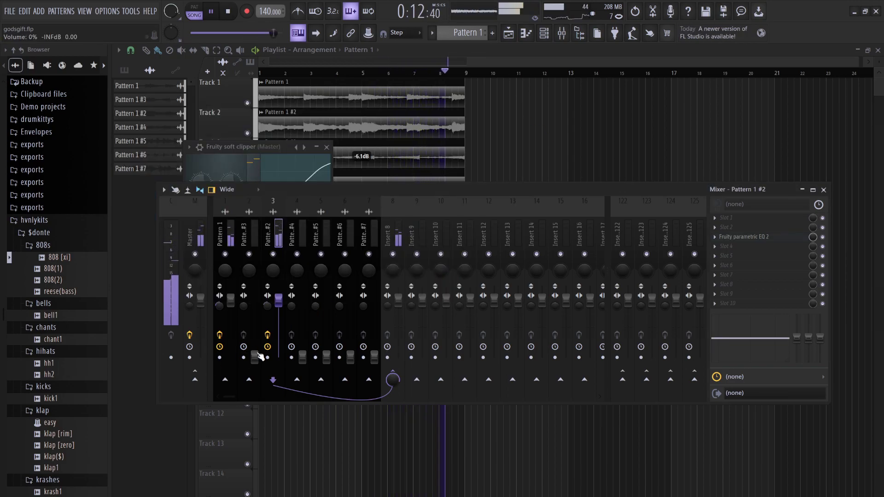
- Raise the Pattern 1 #3 fader and shape a Fruity parametric EQ 2 on it, cutting bands 1 and 7 by 18 dB and boosting bands 4 and 5
drag(254, 357, 254, 341)
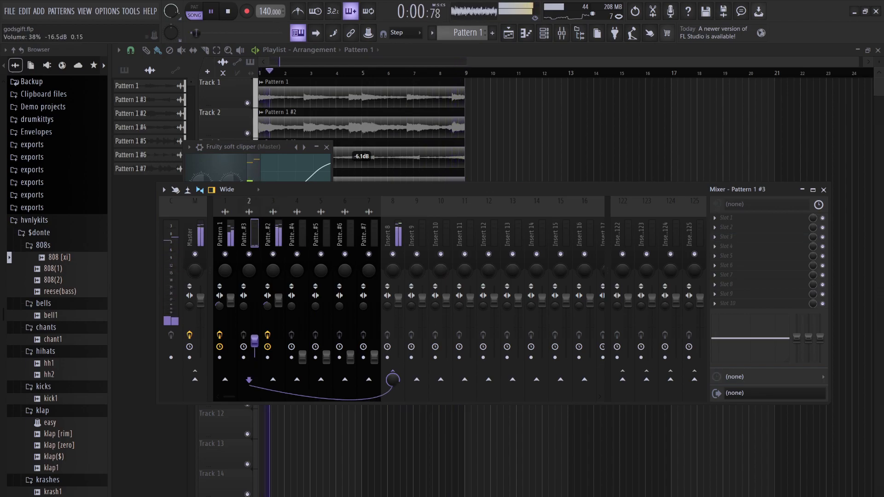
drag(254, 308, 254, 300)
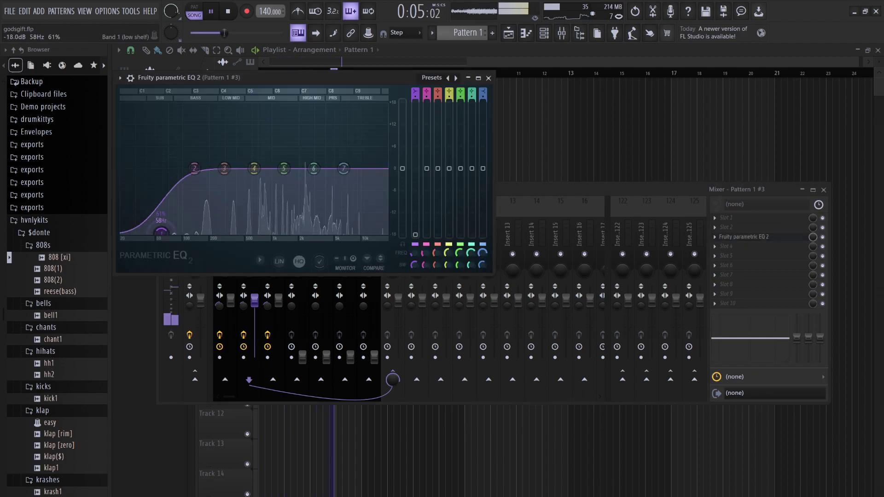
drag(254, 168, 235, 126)
drag(344, 168, 336, 231)
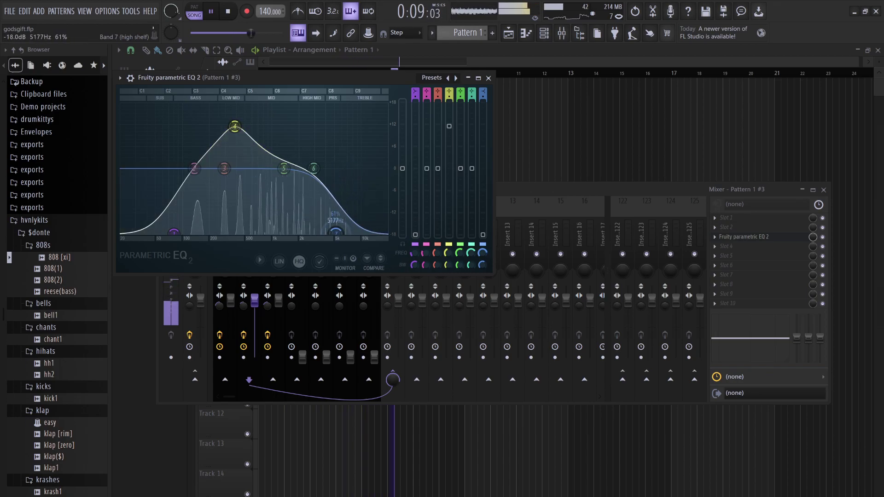
drag(234, 127, 247, 158)
drag(349, 120, 318, 116)
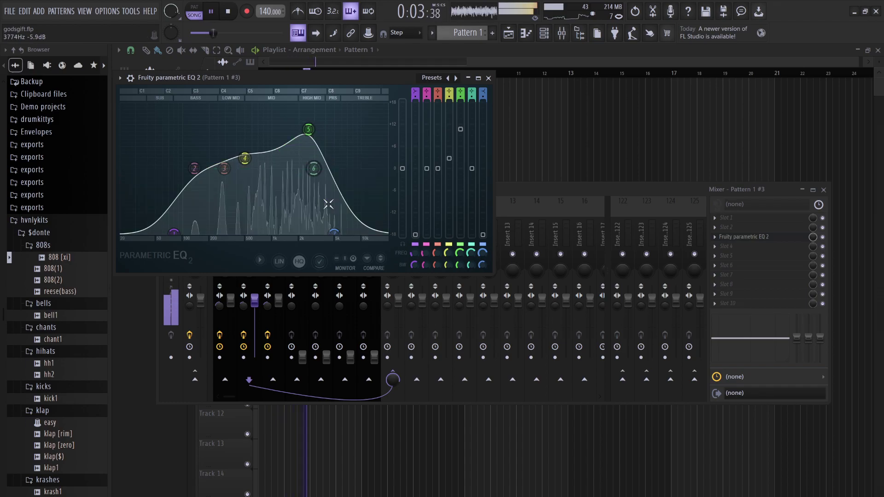
- Lower the Pattern 1 #3 fader slightly and add Fruity Reeverb 2 to that track with a raised wet level
click(256, 302)
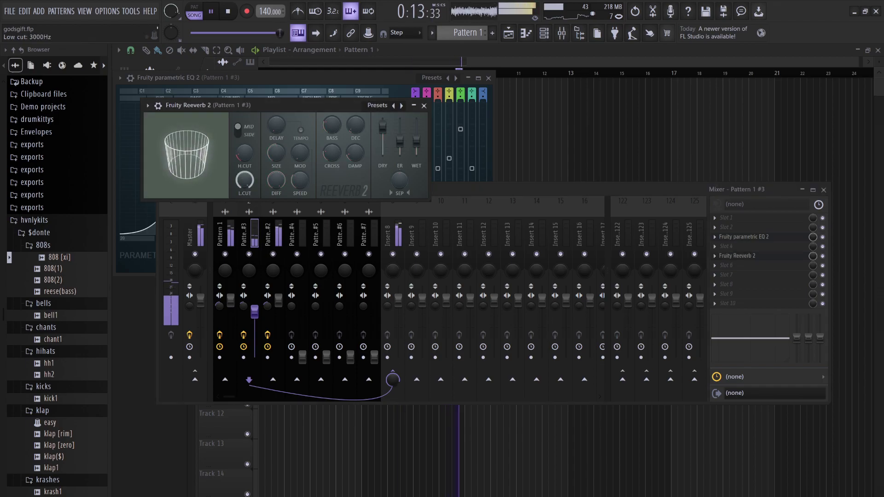
drag(416, 140, 416, 121)
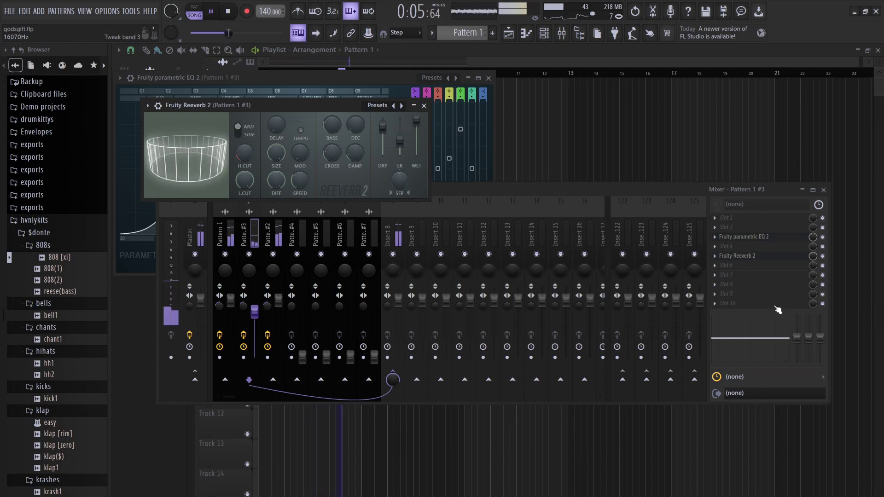
- Add a second Fruity parametric EQ 2 to Pattern 1 #3 with bands 1 and 7 cut and band 5 boosted, plus Fruity PanOMatic
click(733, 265)
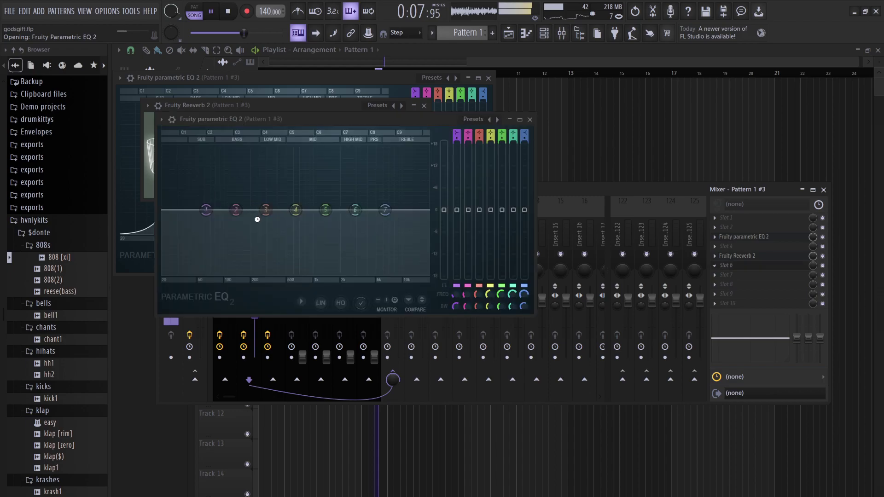
drag(205, 210, 208, 276)
drag(325, 210, 288, 173)
drag(385, 210, 386, 275)
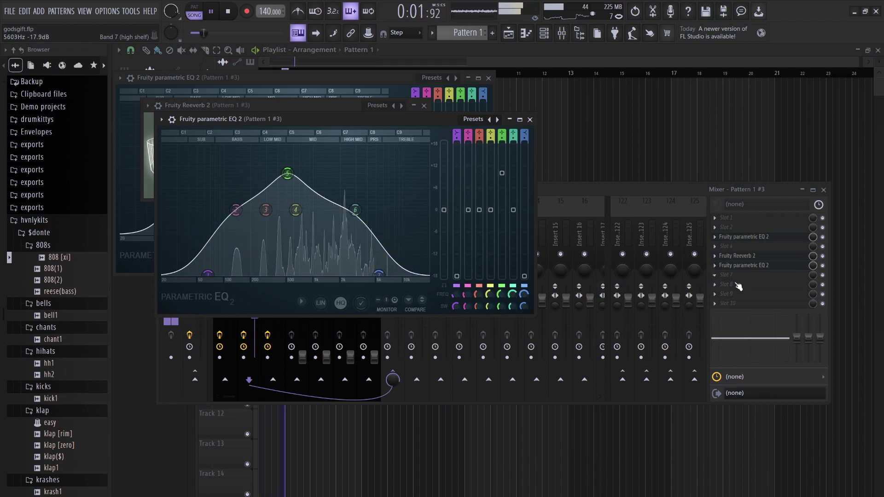
click(735, 284)
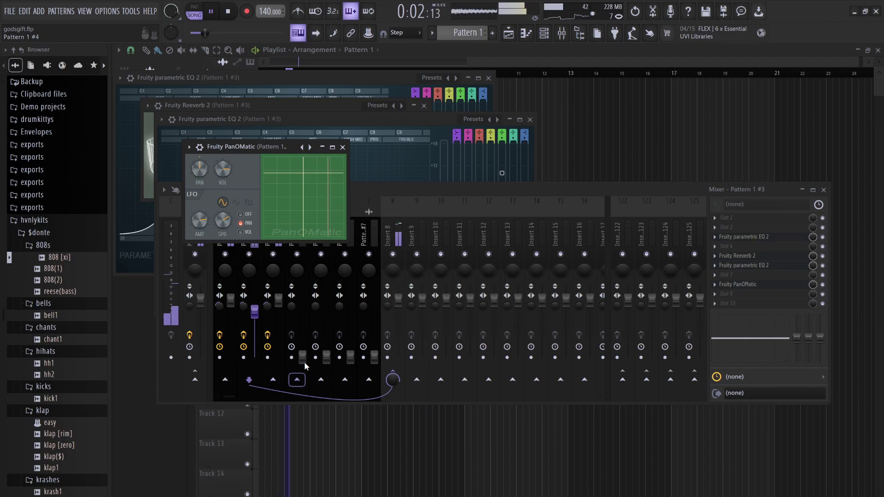
- Raise the Pattern 1 #4 fader to 0.0 dB, pan the track 17% left, and adjust its stereo separation
drag(303, 357, 303, 302)
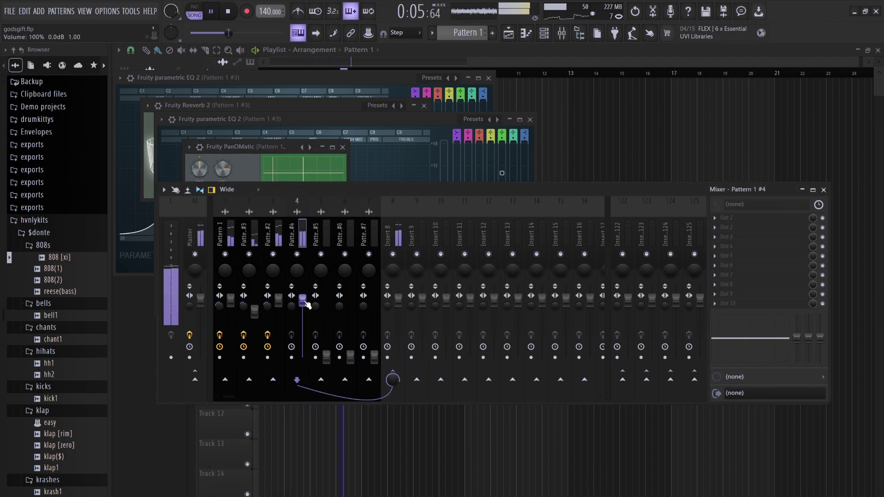
drag(297, 271, 297, 275)
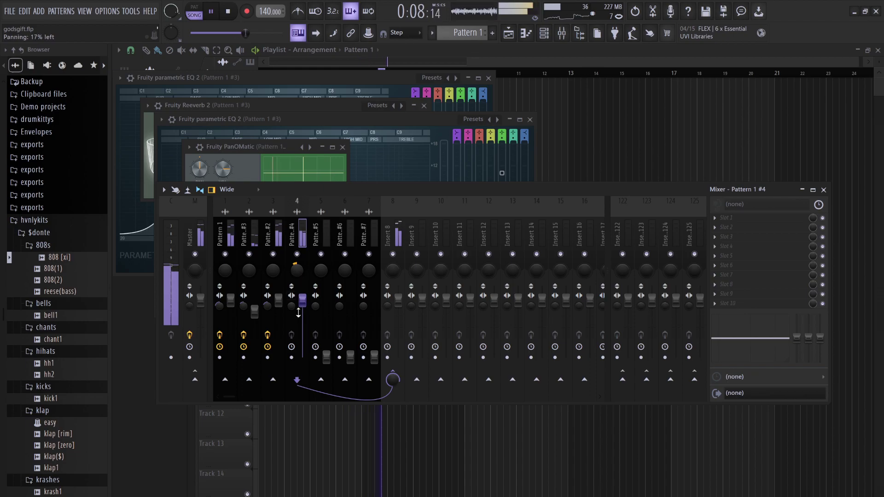
drag(291, 305, 293, 310)
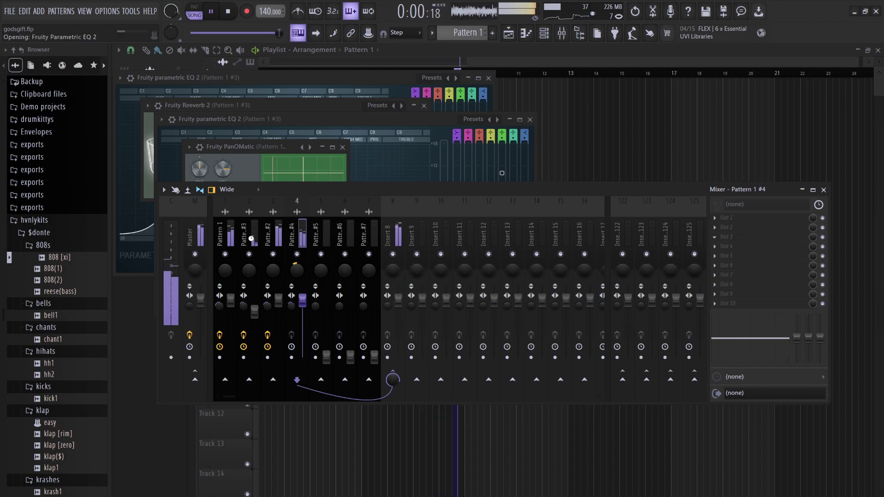
- Shape a Fruity parametric EQ 2 on Pattern 1 #4 with bands 1 and 7 cut and bands 4 and 5 boosted, and set its fader to -0.8 dB
drag(214, 224, 220, 290)
drag(309, 224, 352, 207)
drag(398, 224, 404, 286)
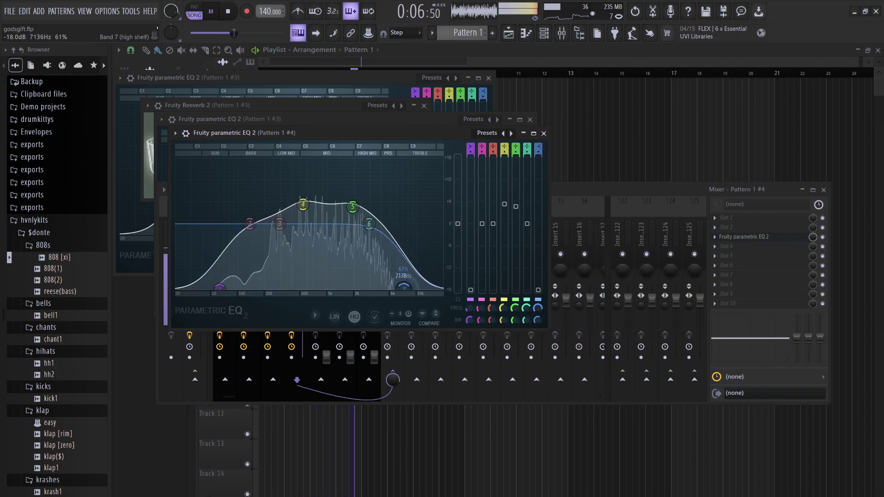
click(543, 133)
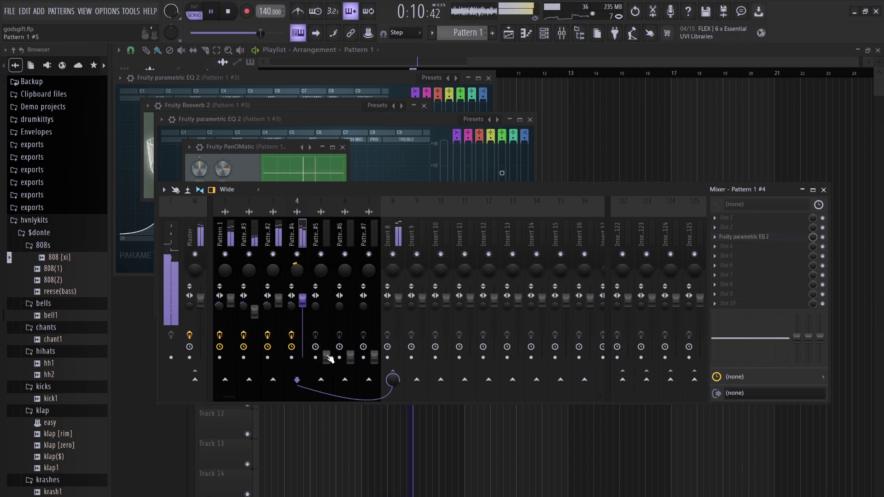
drag(302, 300, 303, 302)
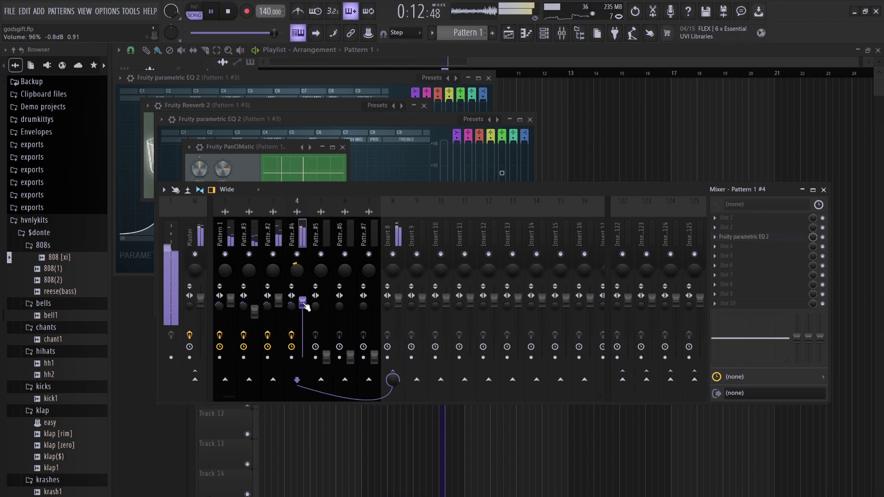
- Raise the Pattern 1 #5 fader, pan it 23% right, and shape its Fruity parametric EQ 2 with lows and highs cut and bands 4 and 5 boosted
click(328, 360)
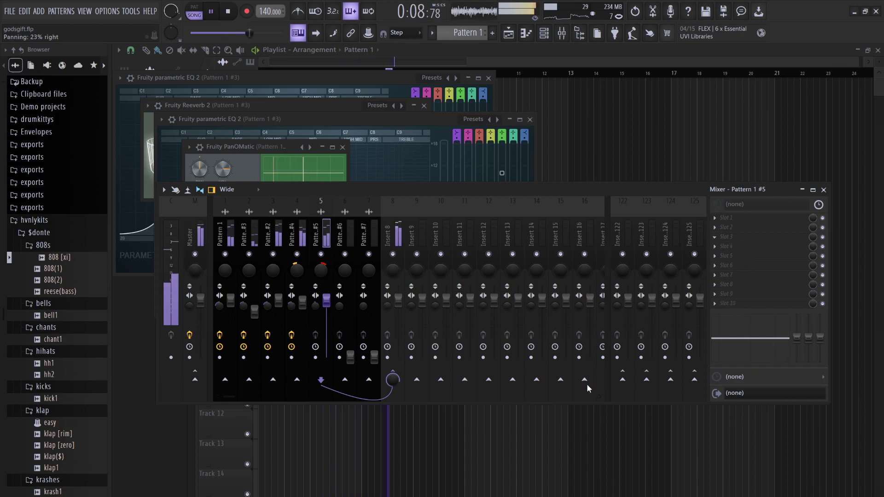
click(321, 231)
drag(250, 253, 253, 316)
drag(337, 251, 435, 318)
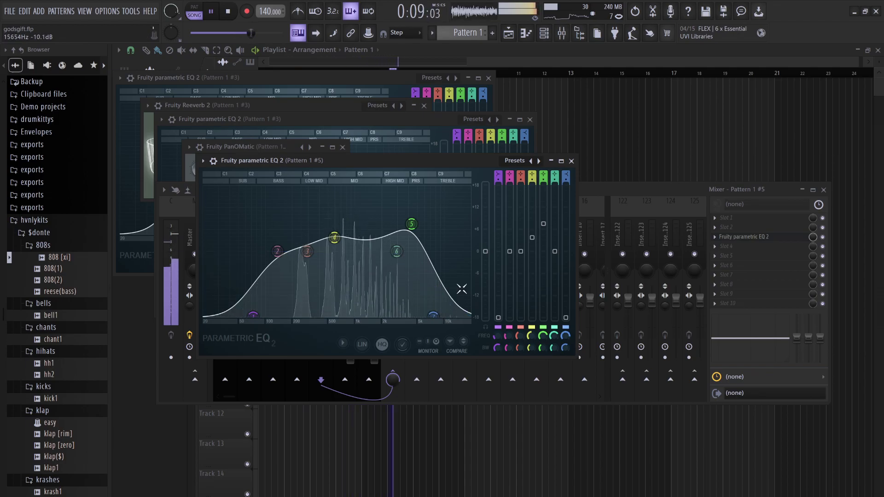
click(591, 192)
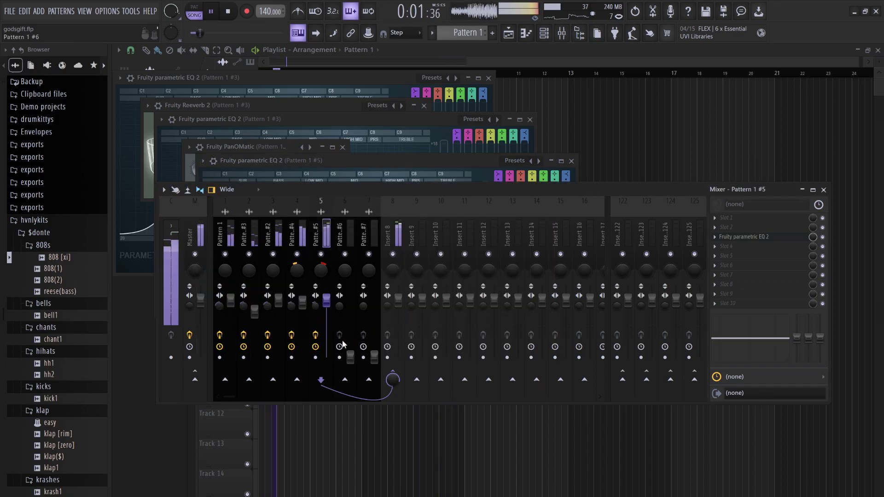
- Raise the Pattern 1 #6 fader partway and set the track's stereo separation to 27% separated
drag(348, 357, 351, 306)
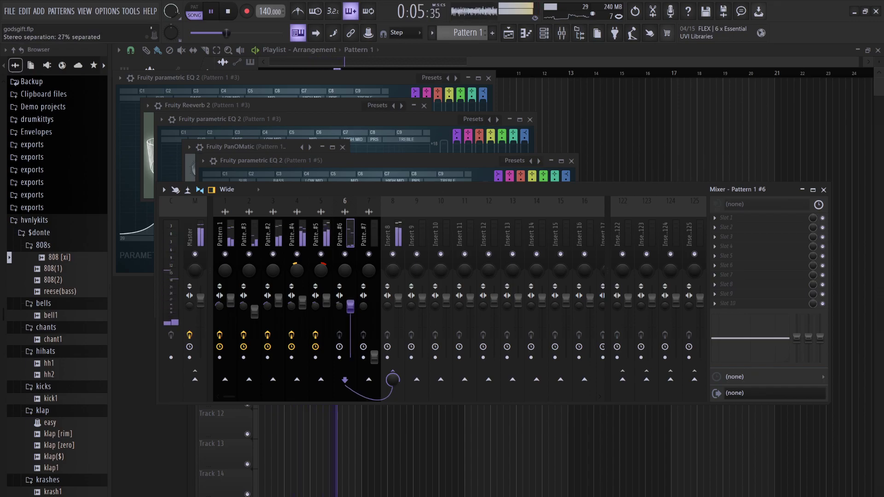
drag(351, 306, 351, 315)
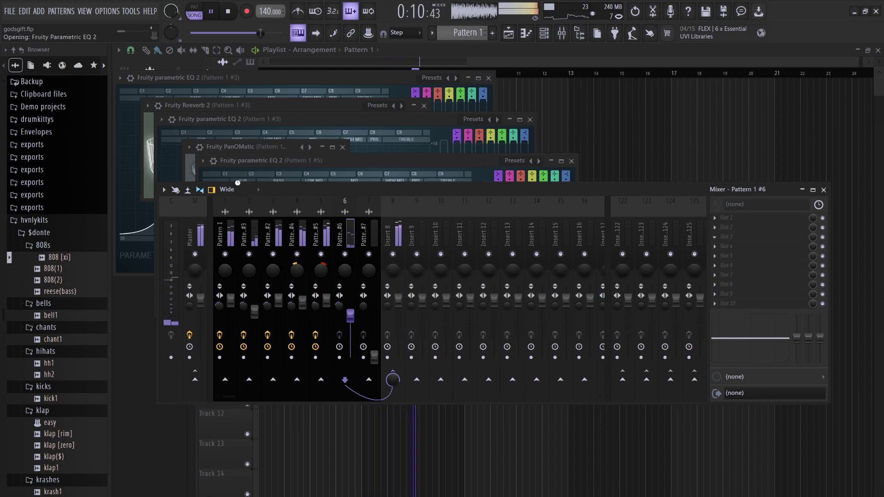
- Shape a Fruity parametric EQ 2 on Pattern 1 #6, cutting the lows and highs and boosting bands 5 and 6
drag(168, 174, 206, 236)
drag(284, 168, 327, 151)
drag(270, 152, 271, 161)
drag(343, 169, 372, 235)
- Add Fruity delay 2 to Pattern 1 #6 with ping-pong feedback, reduce its mix level, and lower the track's fader slightly
click(733, 262)
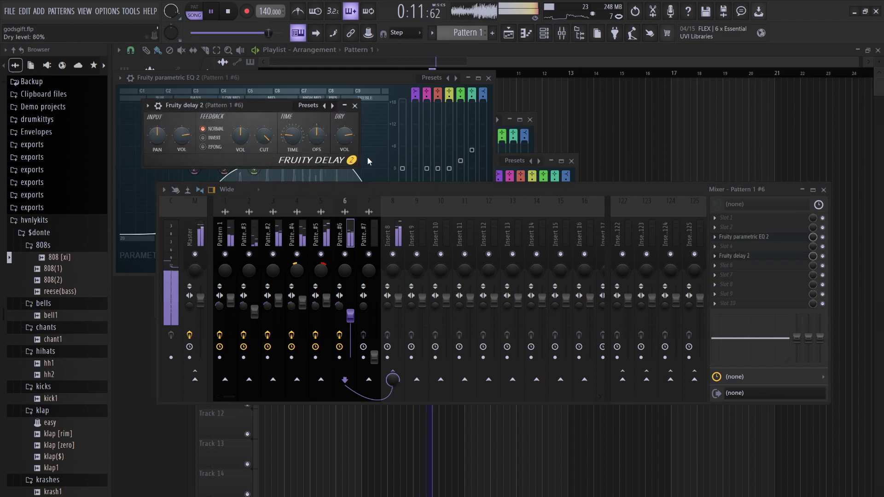
click(210, 146)
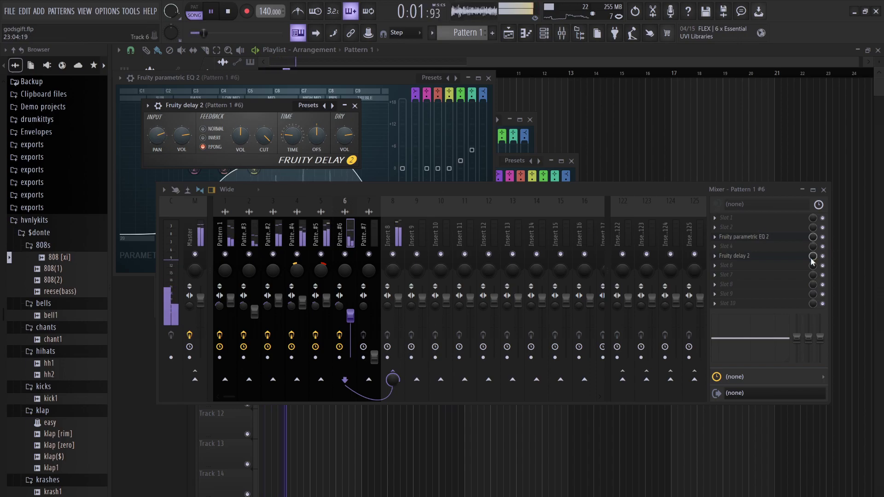
drag(813, 256, 812, 262)
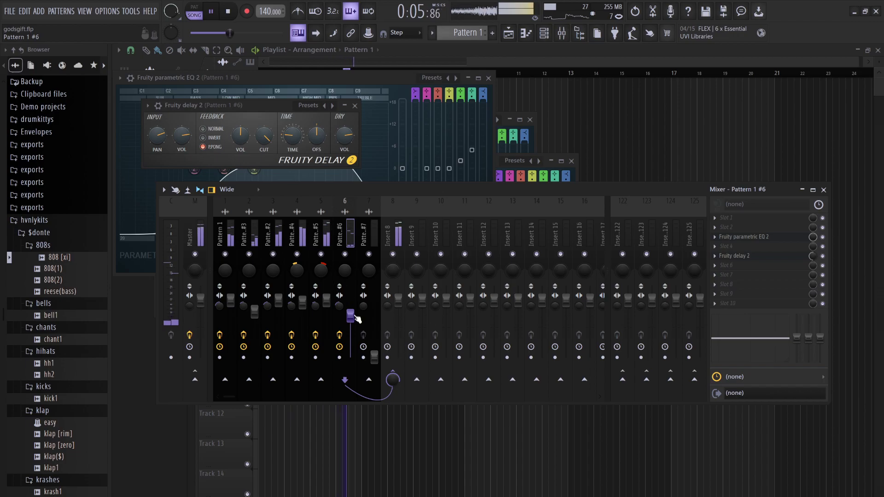
drag(357, 319, 355, 322)
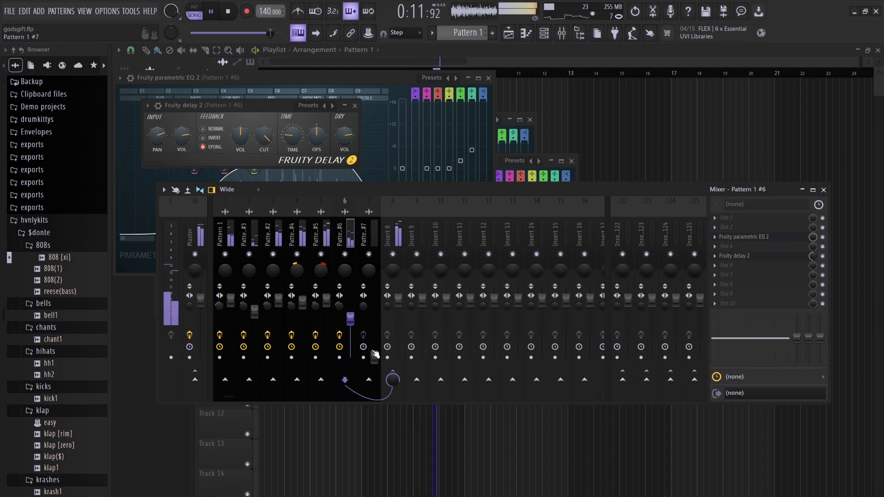
- Raise the Pattern 1 #7 fader to -0.1 dB
drag(375, 354, 374, 300)
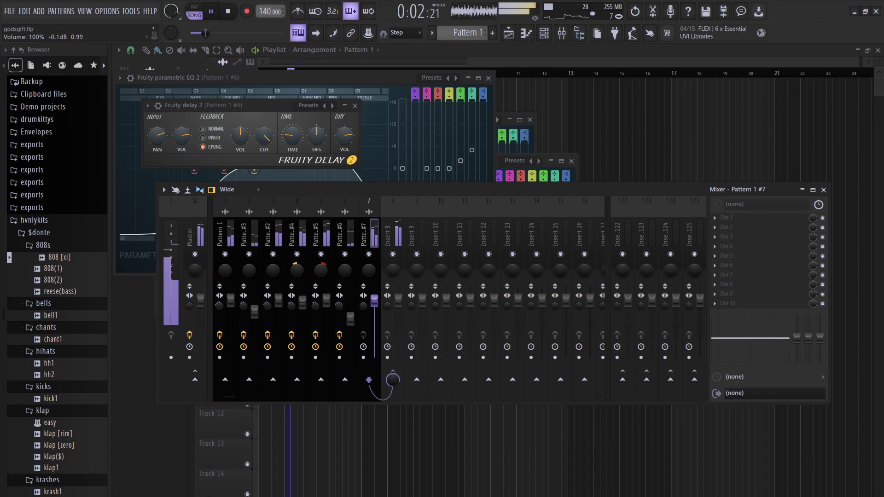
- Add a Fruity parametric EQ 2 to Pattern 1 #7, cutting the lows and highs and boosting bands 5 and 6
mouse_move(375, 300)
mouse_down()
mouse_move(374, 288)
mouse_move(374, 300)
mouse_up()
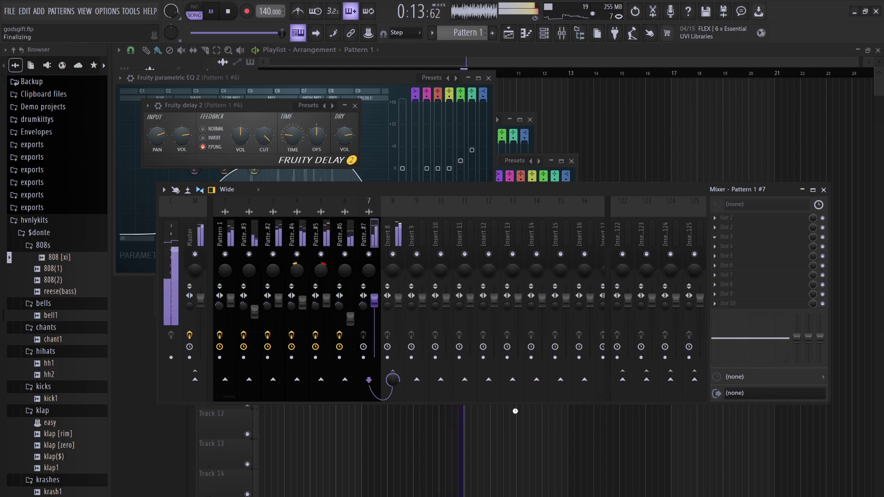
drag(192, 196, 239, 260)
drag(311, 197, 299, 186)
drag(341, 196, 381, 265)
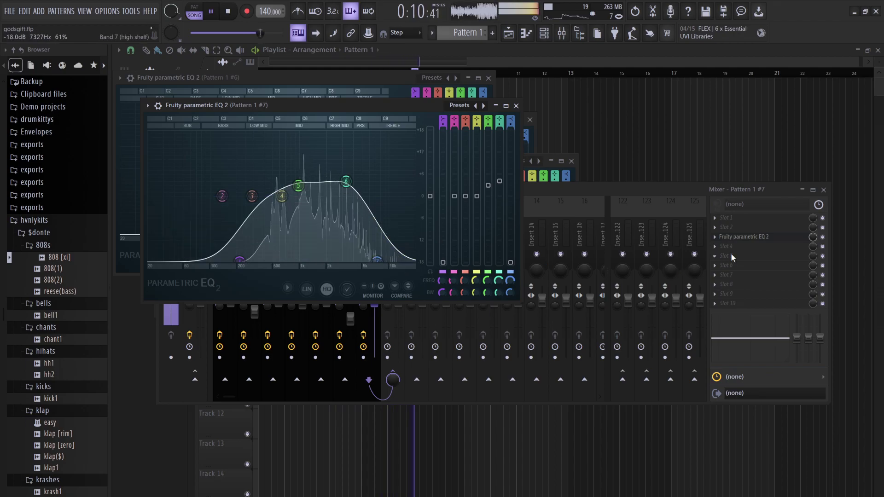
- Add Fruity PanOMatic to Pattern 1 #7 with its LFO modulating the pan, and lower the track's fader to -3.4 dB
click(691, 258)
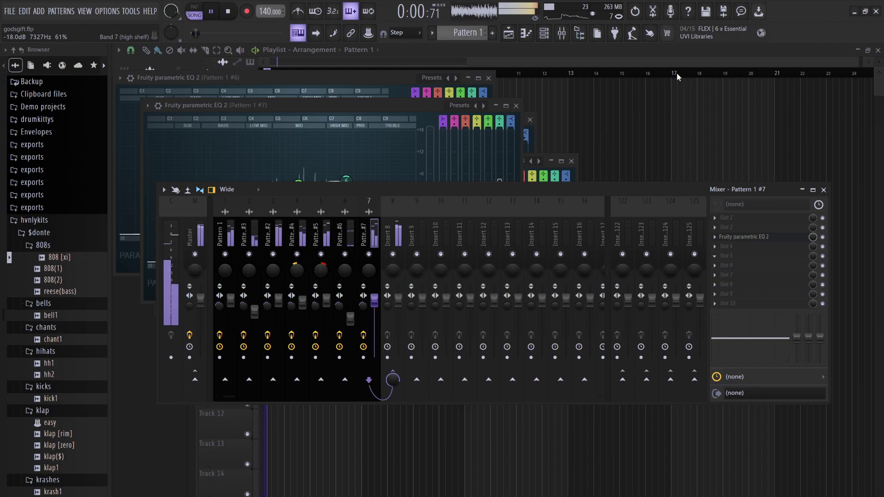
key(ctrl+z)
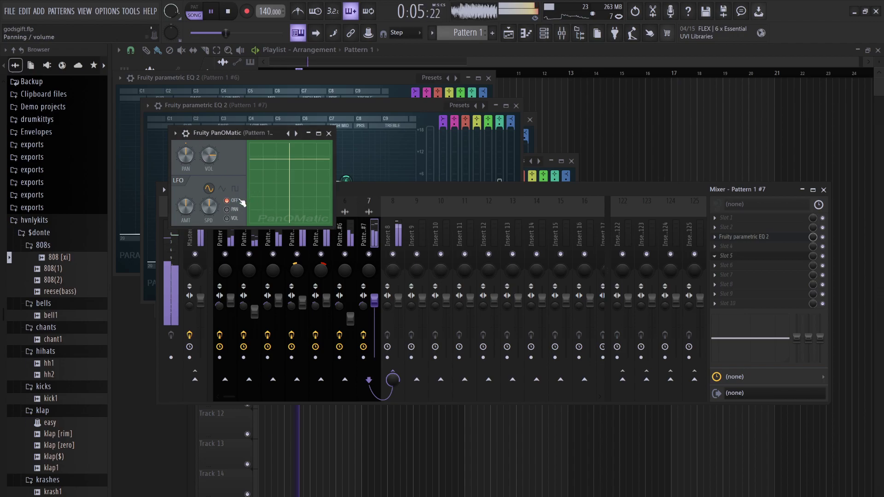
click(227, 209)
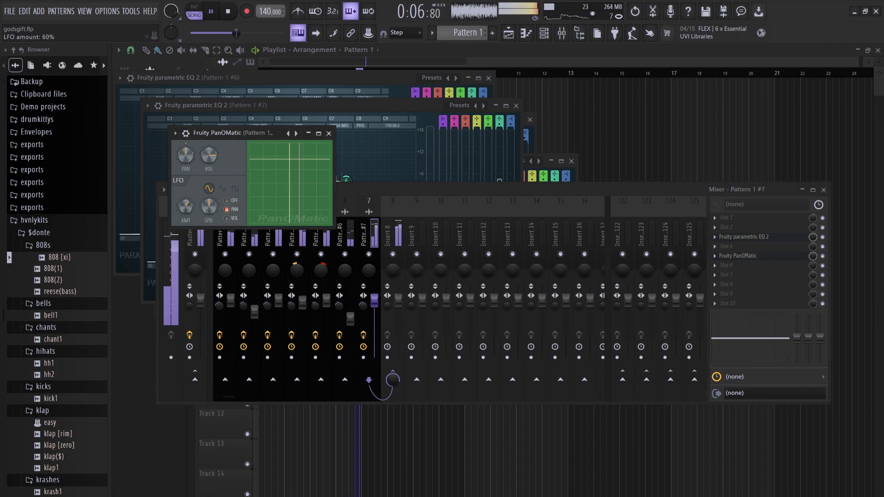
drag(209, 207, 209, 205)
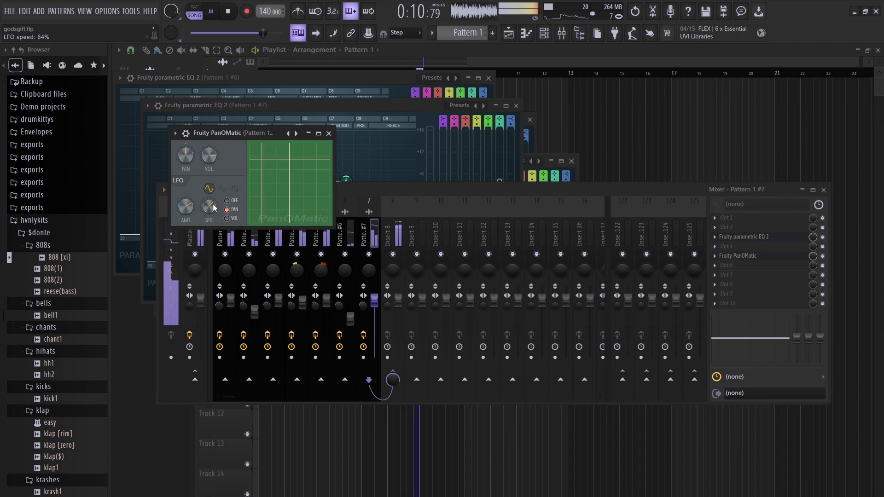
click(718, 255)
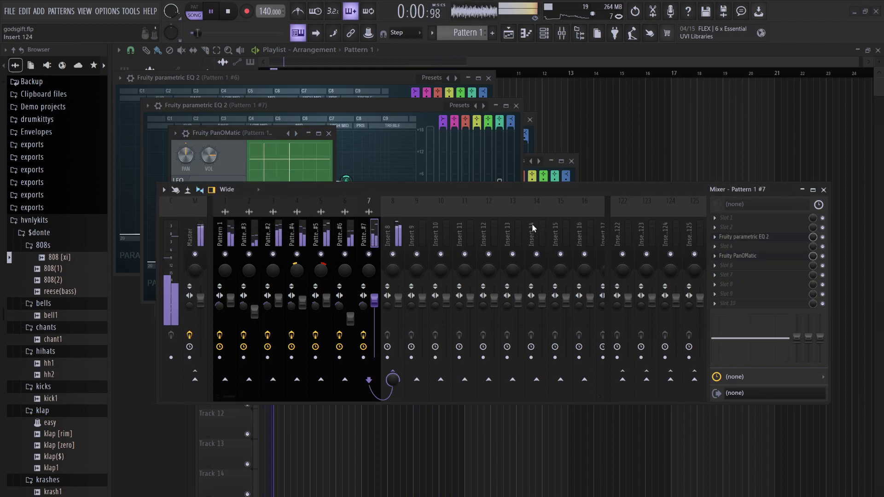
click(258, 136)
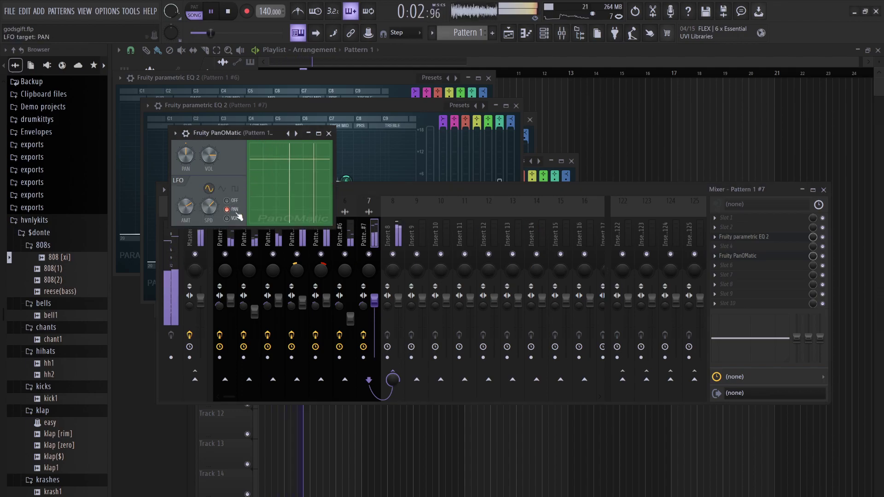
drag(210, 211, 210, 215)
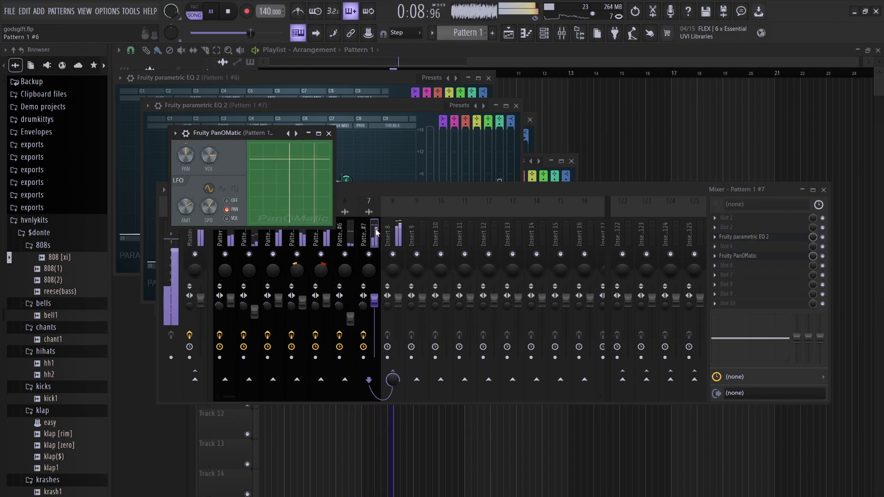
drag(374, 299, 374, 308)
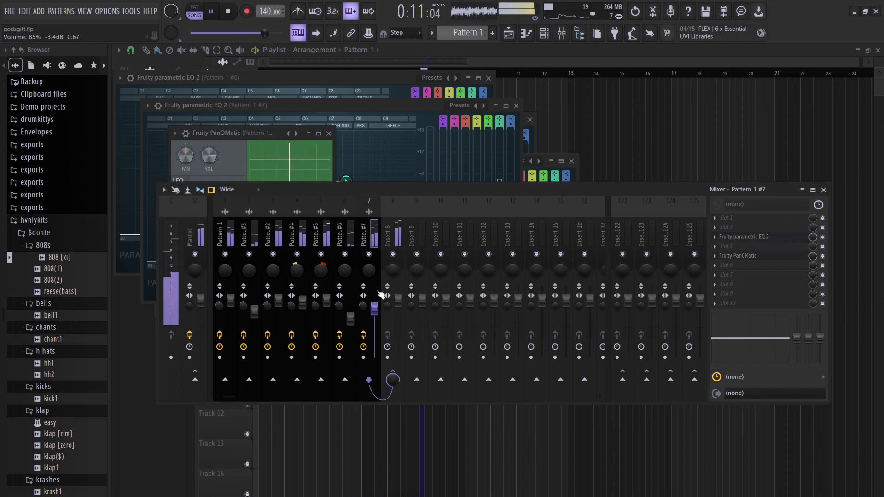
- Compress Insert 8 with FabFilter Pro-C 2, raising the ratio slightly and setting wet gain to +1.13 dB and threshold to -16.35 dB
click(391, 285)
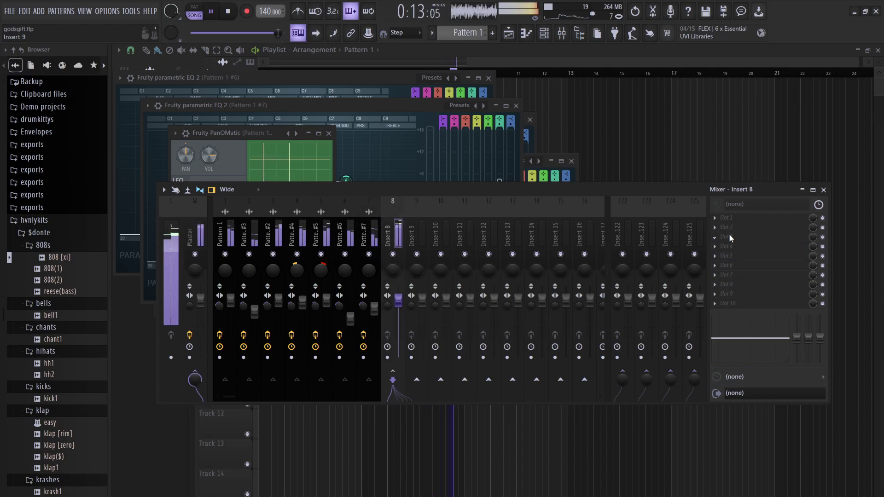
key(ctrl+s)
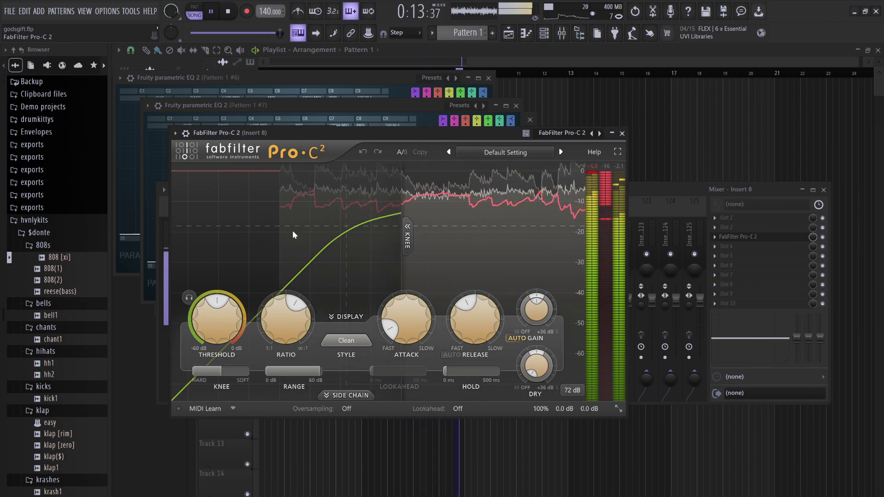
drag(227, 299, 279, 351)
drag(539, 372, 526, 313)
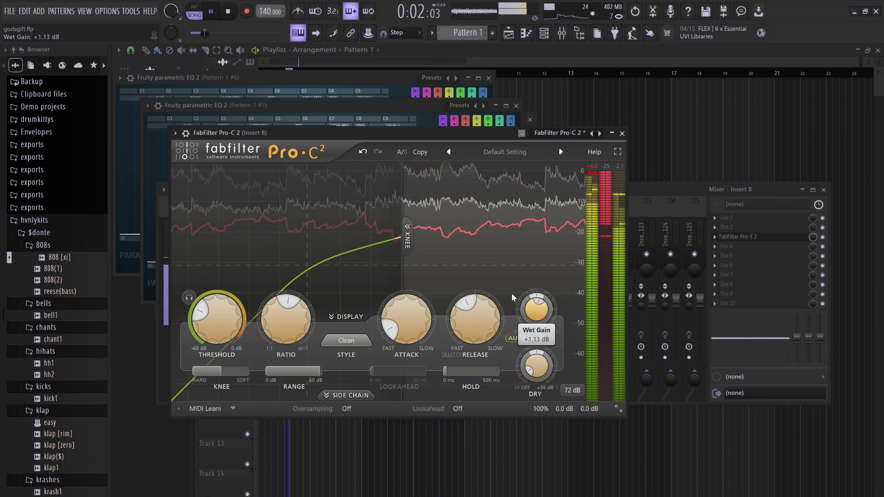
drag(218, 323, 220, 280)
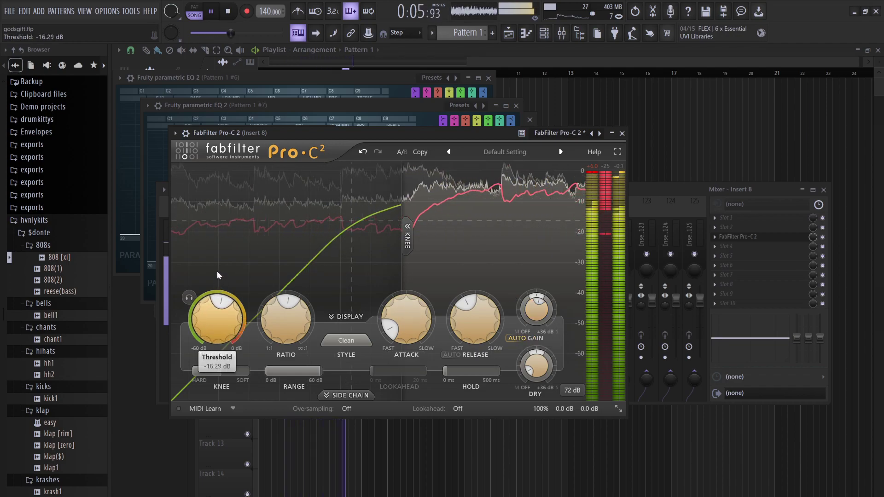
drag(218, 276, 219, 276)
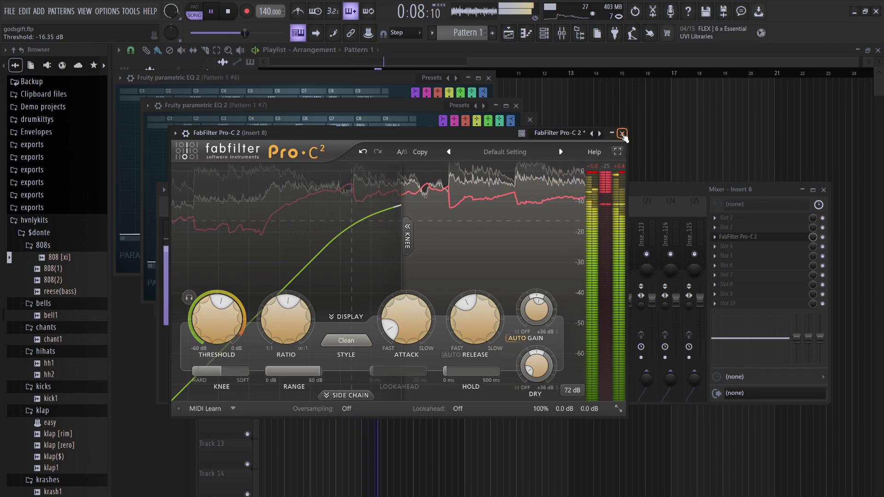
- Close all open effect plugin windows and the mixer to reveal the playlist
click(622, 134)
click(516, 107)
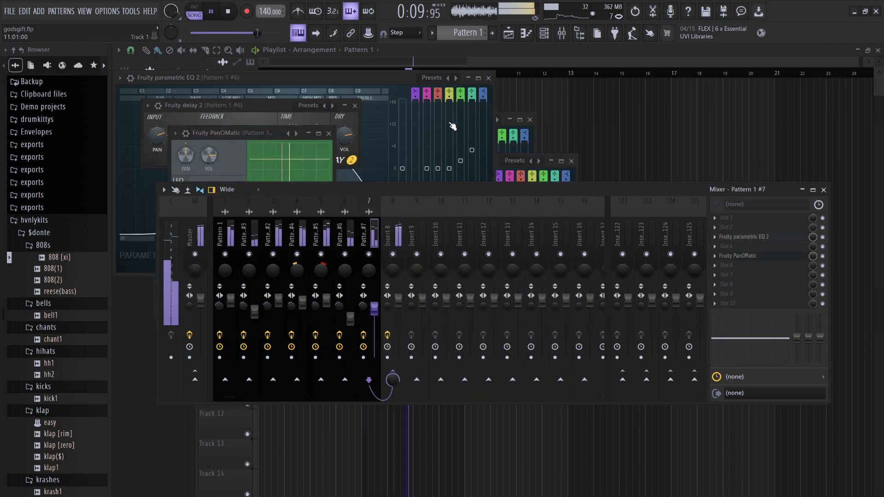
click(329, 133)
click(355, 106)
click(488, 78)
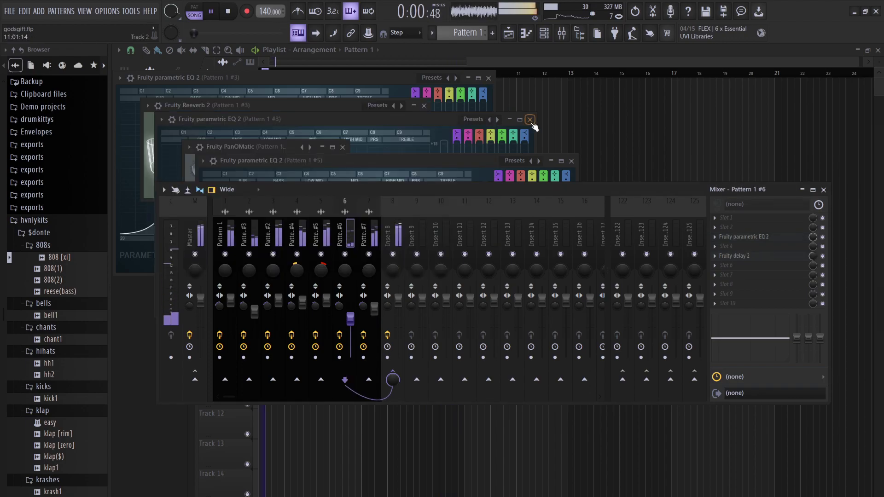
click(530, 120)
click(424, 106)
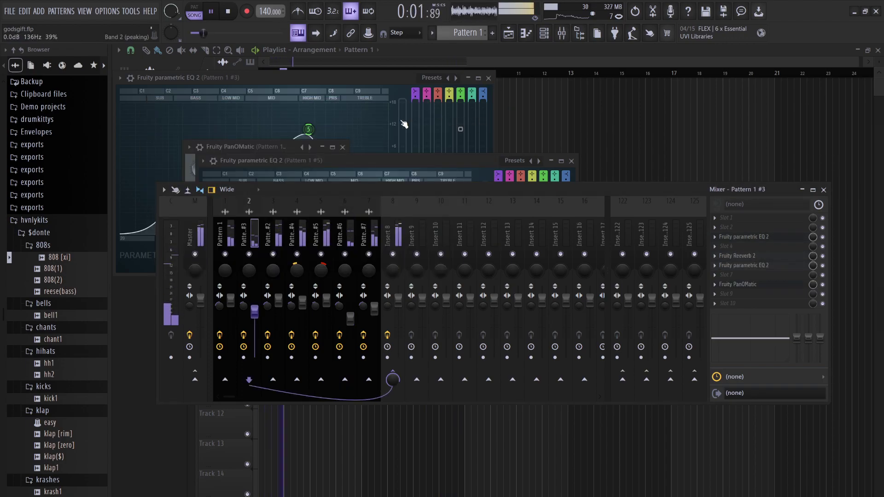
click(343, 147)
click(489, 78)
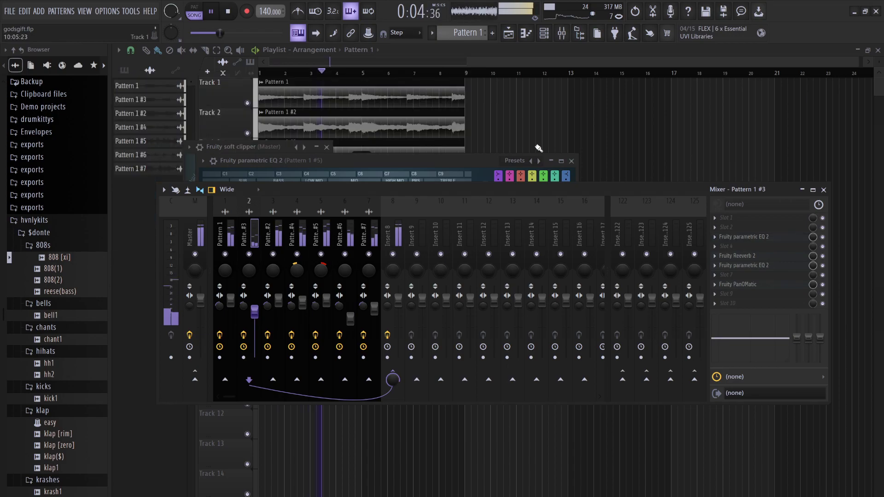
click(572, 160)
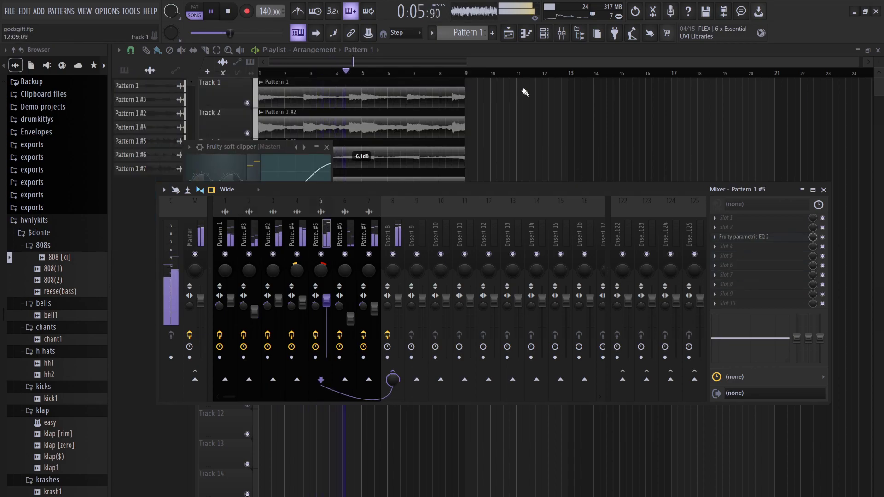
click(327, 148)
key(Escape)
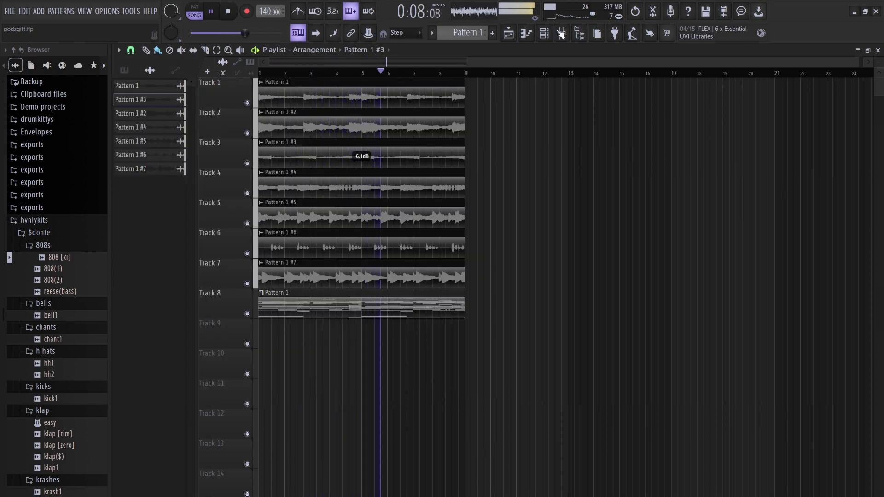
- Add the klap [zero] sample from the klap folder as a new channel in the channel rack
click(545, 32)
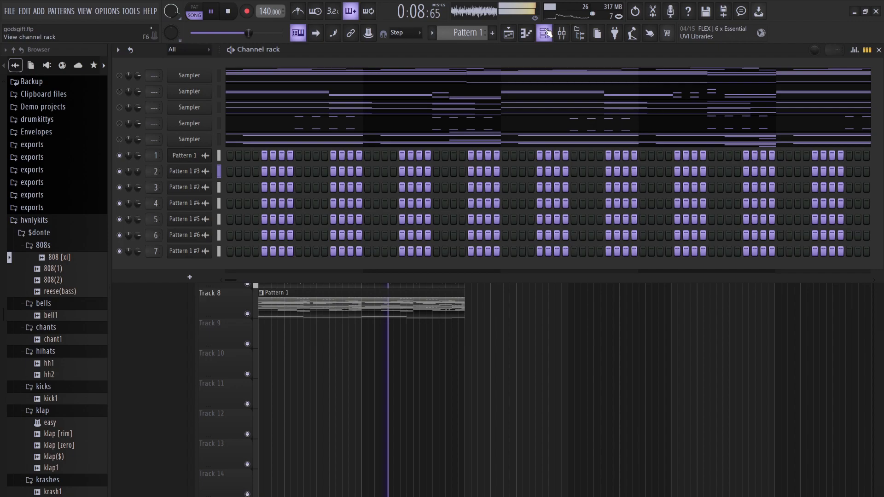
click(59, 447)
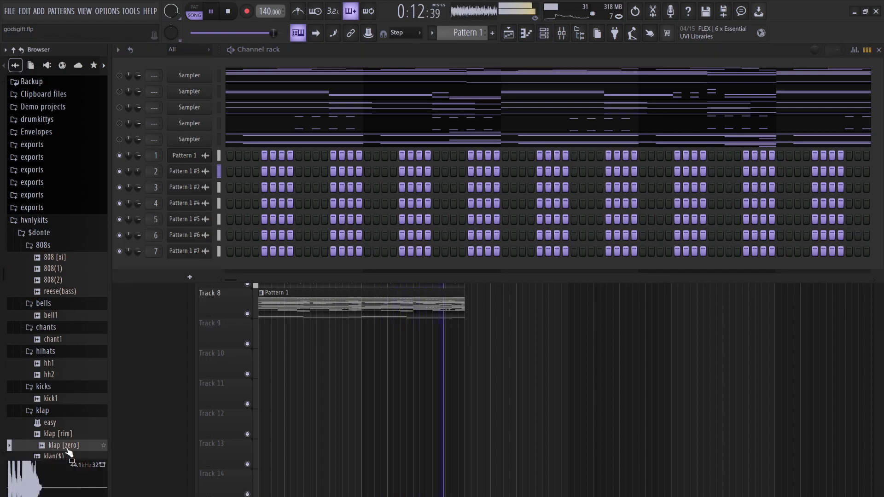
drag(67, 451, 201, 271)
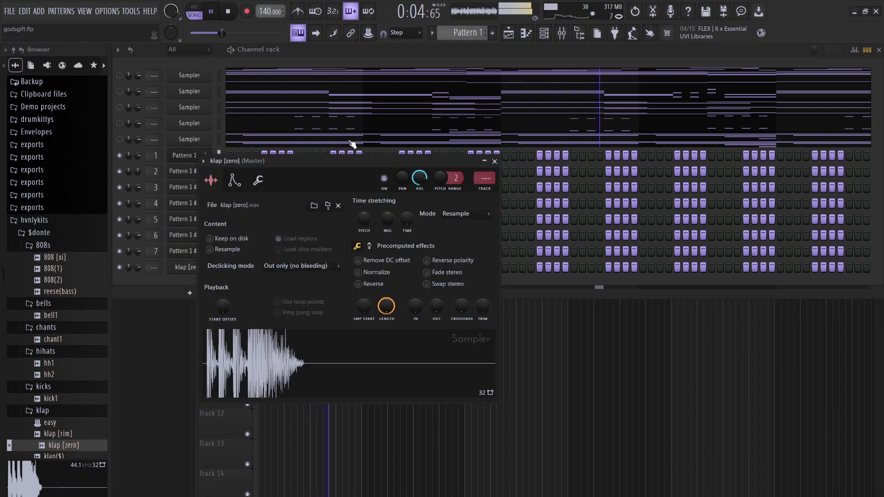
click(386, 54)
- Program klap [zero] hits on steps 9, 10, 11 and 15 of Pattern 1
key(space)
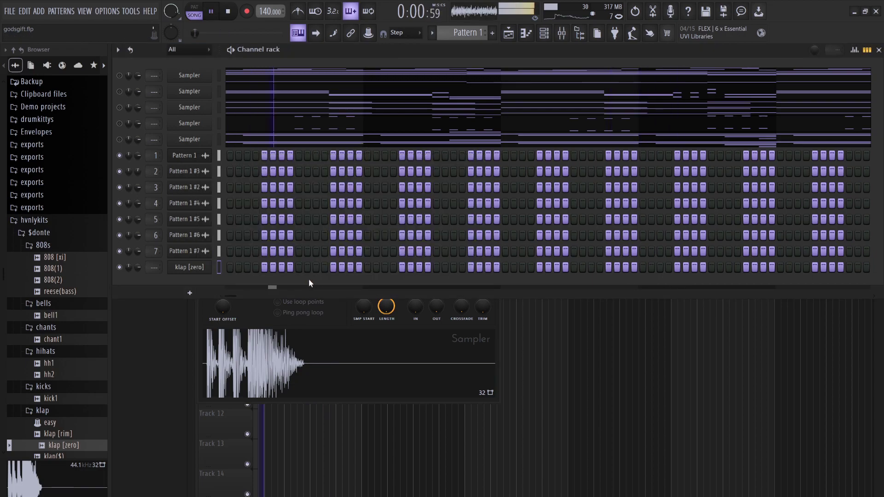
key(space)
drag(297, 270, 316, 268)
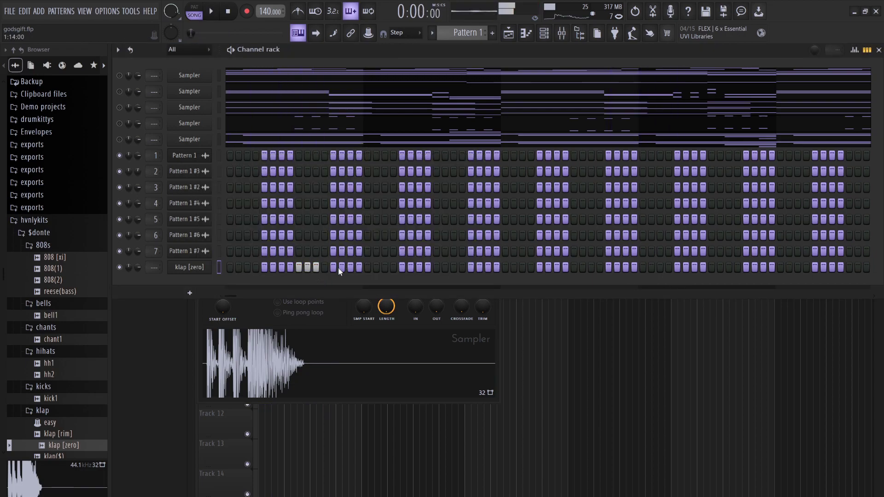
click(350, 268)
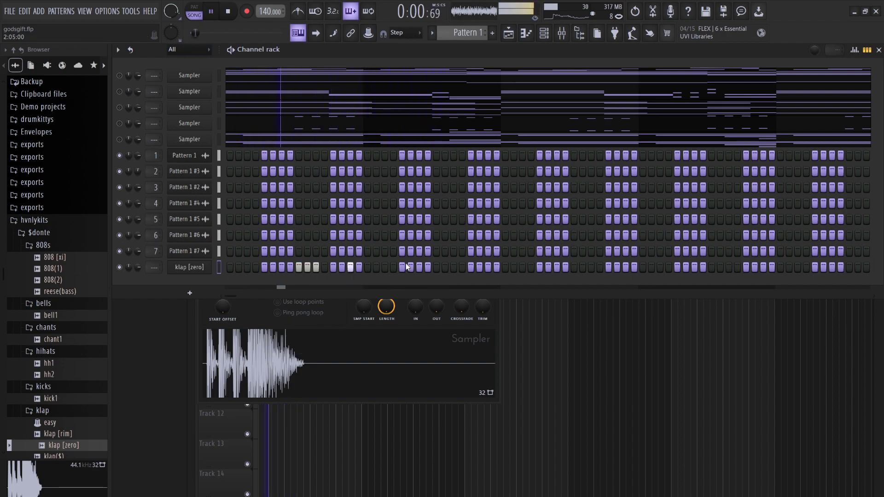
click(385, 267)
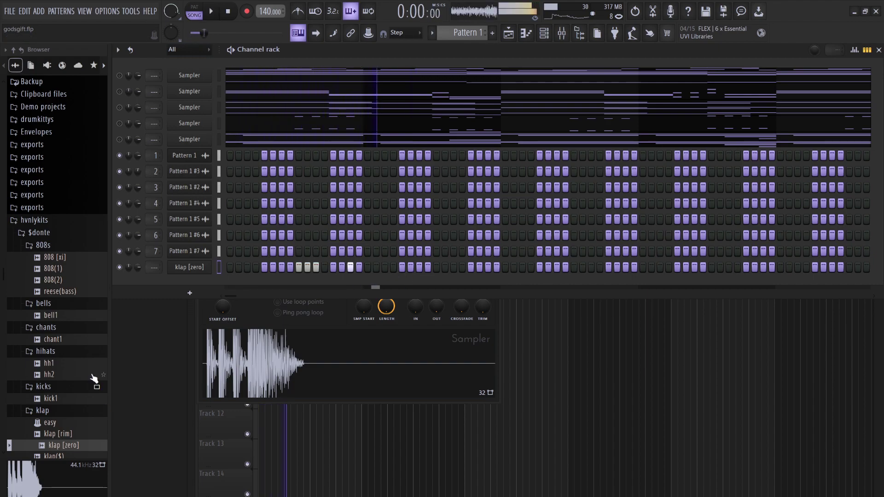
- Add the chant1 sample as a channel with hits on steps 17 and 19, lowering the second hit's velocity
drag(54, 340, 206, 285)
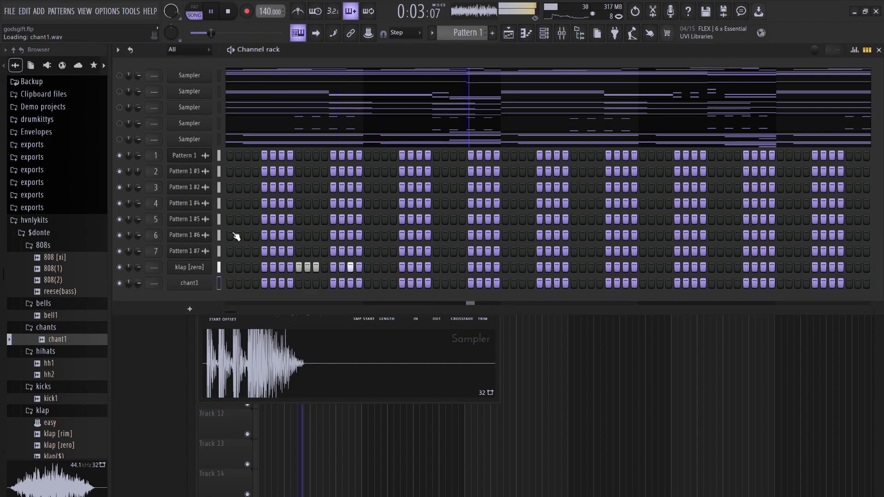
click(393, 56)
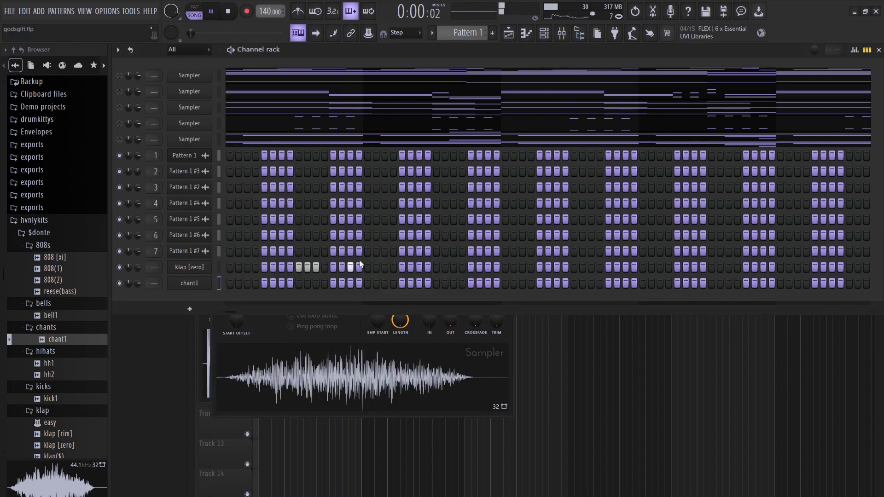
click(367, 283)
click(384, 283)
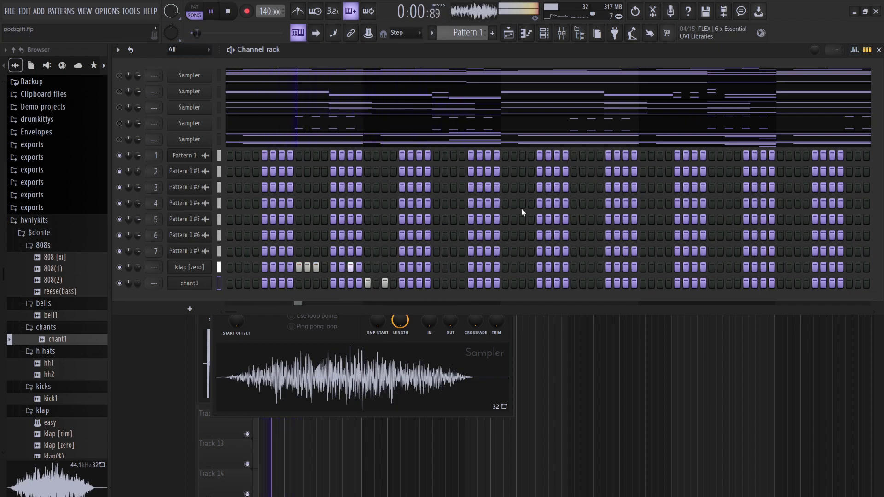
click(855, 50)
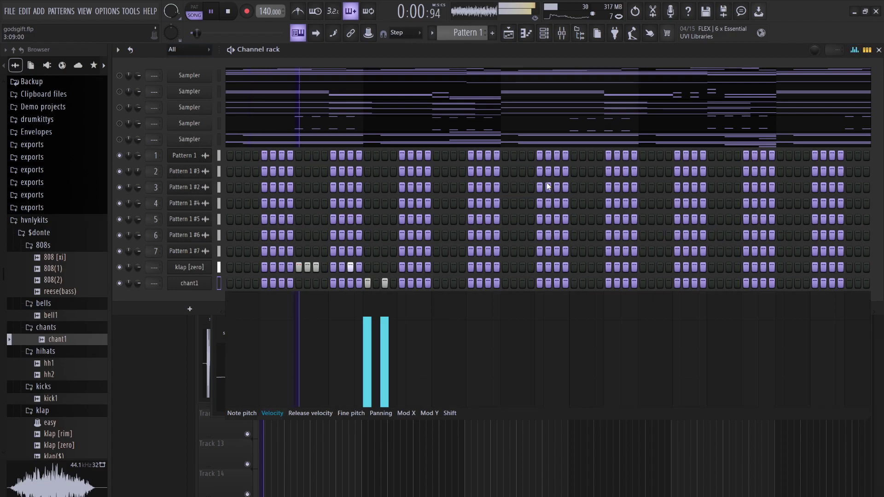
click(385, 331)
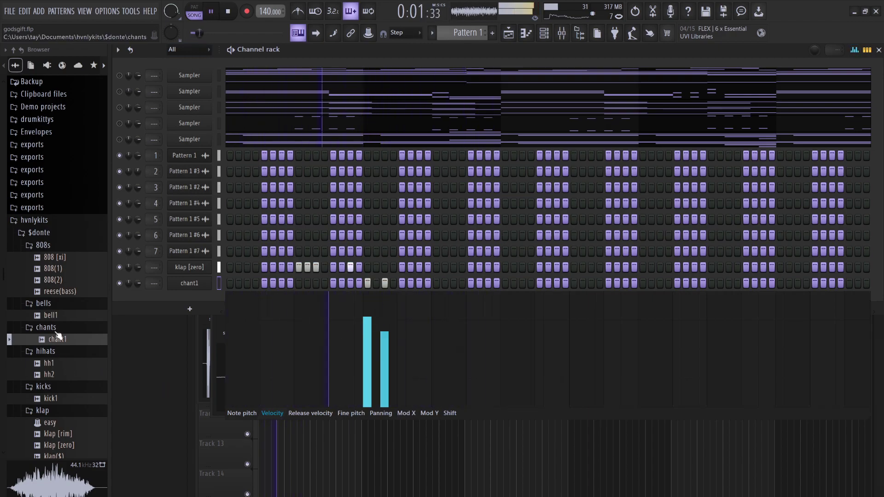
- Add the perk2 sample from the perks folder as a new channel in the channel rack
scroll(56, 345, down, 8)
key(space)
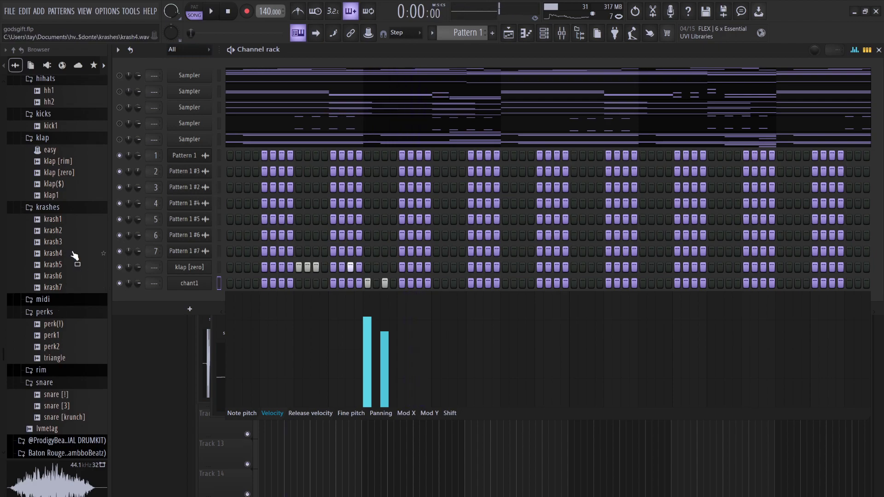
click(58, 346)
drag(67, 347, 200, 302)
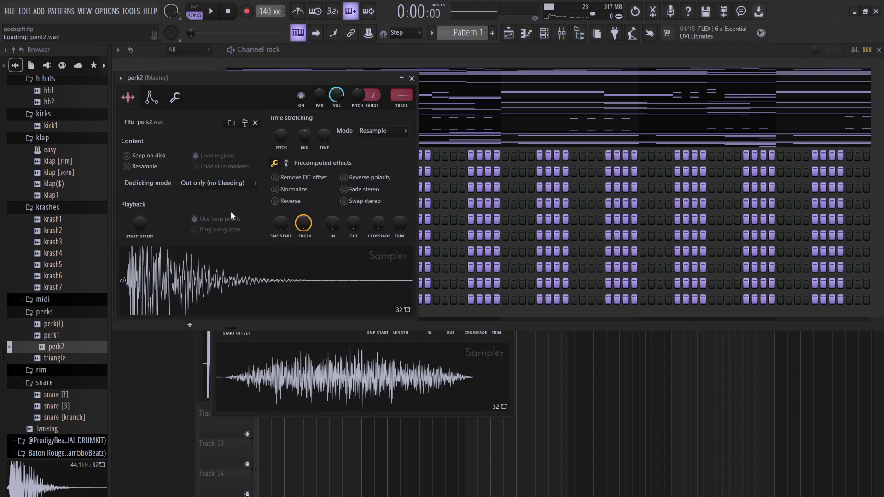
- Program perk2 hits on steps 1 to 3, 5 to 7 and 23 of Pattern 1, checking them in playback
click(421, 57)
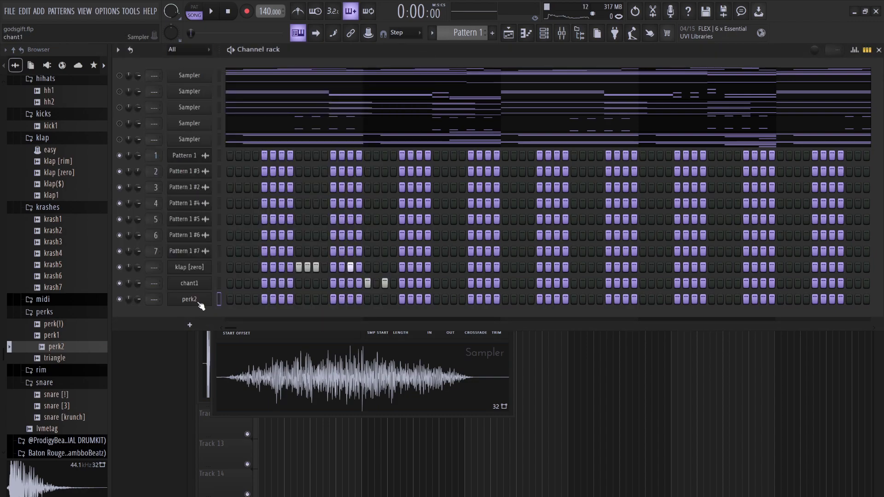
drag(229, 299, 247, 299)
key(space)
key(space)
click(281, 299)
key(space)
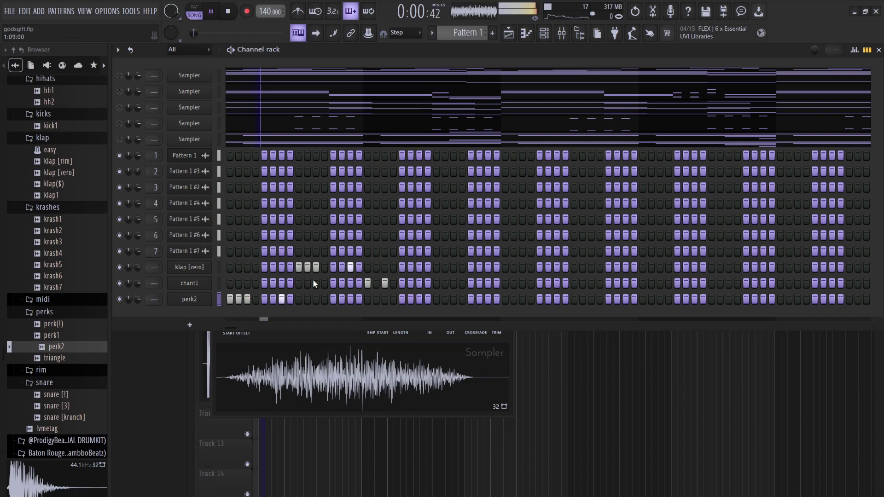
key(space)
key(space)
click(264, 299)
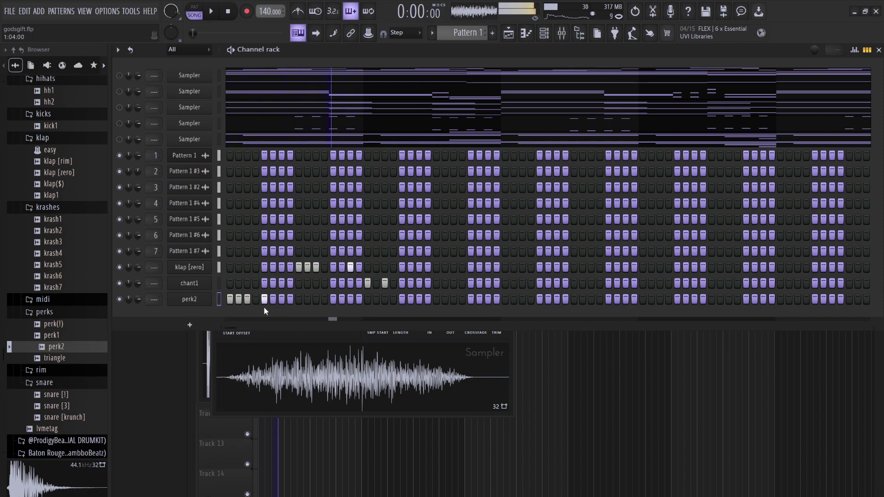
key(space)
key(space)
drag(273, 301, 282, 300)
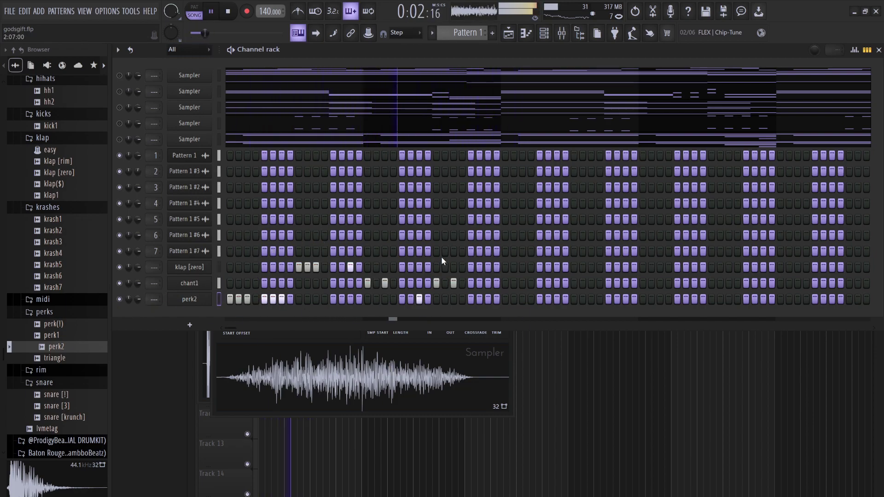
- Add perk2 hits on steps 27, 29 and 31, and slightly lower the velocities of the last two
key(space)
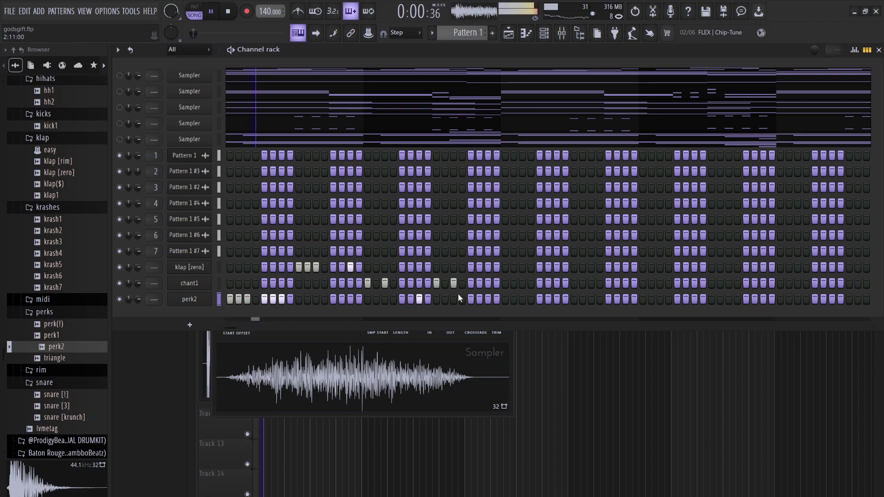
click(471, 299)
click(446, 300)
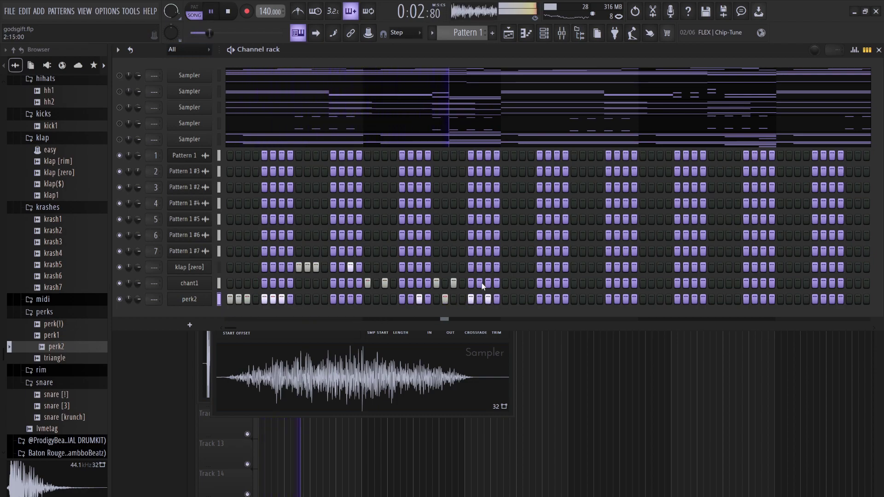
click(454, 299)
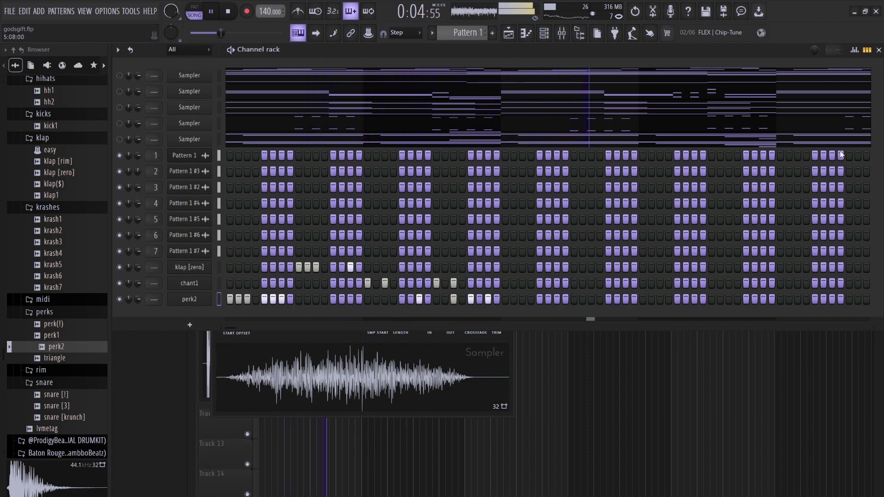
click(854, 49)
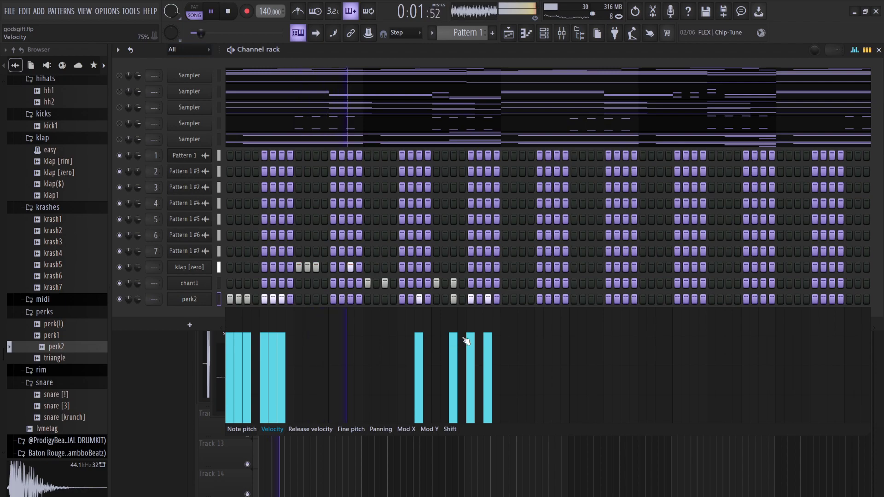
drag(470, 336, 488, 349)
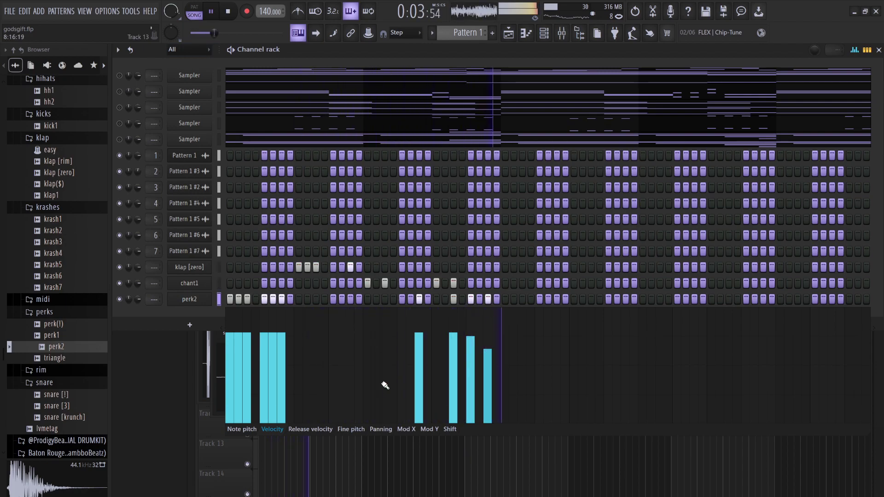
- In the klap [zero] piano roll, duplicate the first bar's hits into bars 2, 3 and 4
click(219, 267)
key(F7)
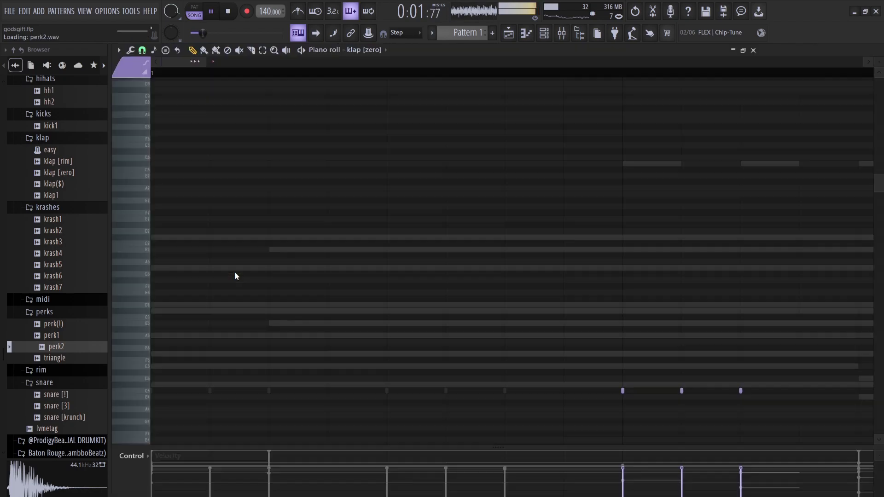
key(space)
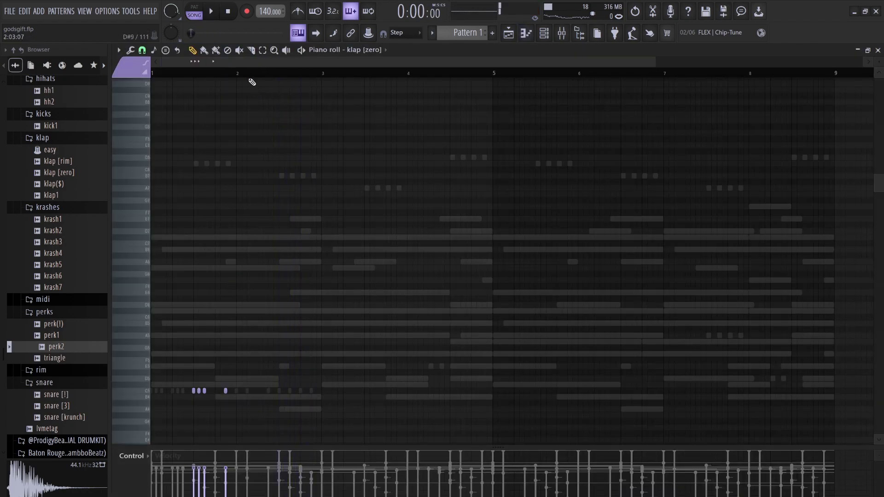
drag(238, 74, 152, 74)
key(ctrl+b)
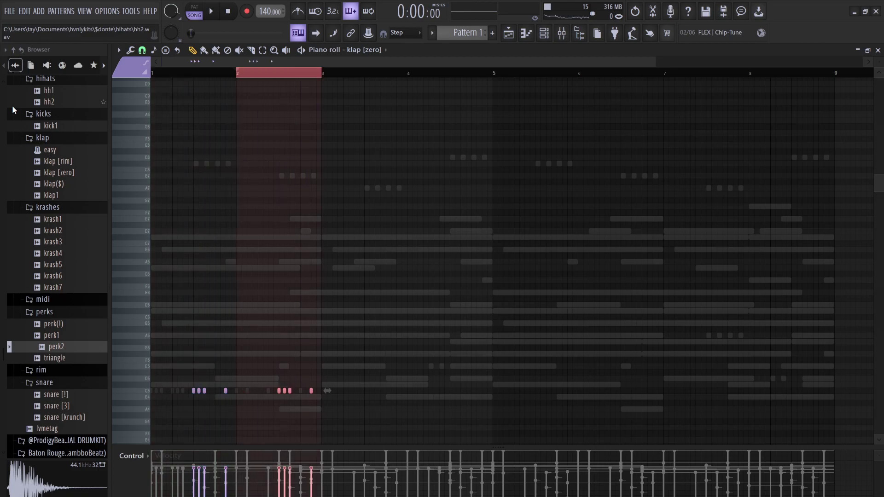
key(ctrl+b)
key(ctrl+b)
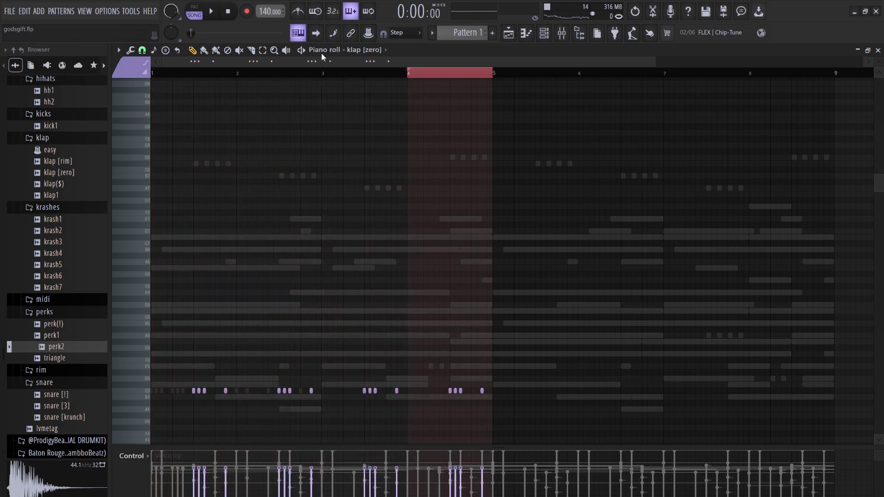
- Duplicate the klap [zero] hits of bars 1 to 4 into bars 5 to 8 and play the result
click(304, 74)
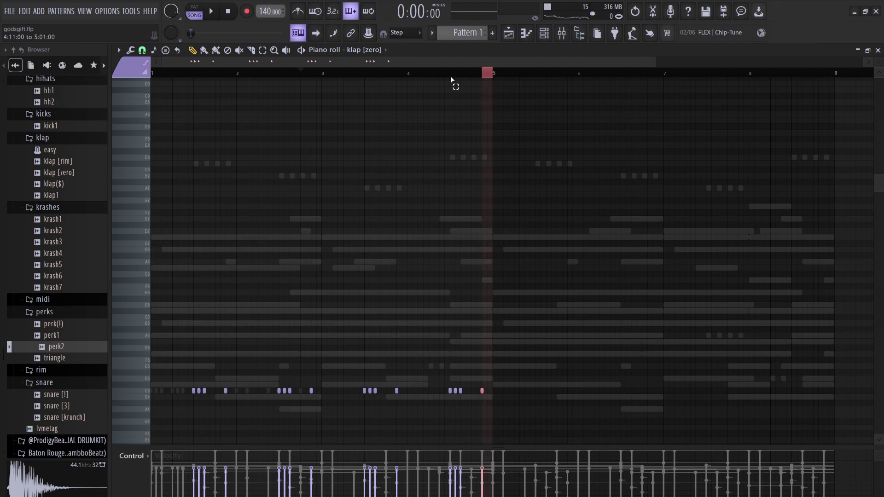
drag(482, 75, 180, 78)
key(ctrl+b)
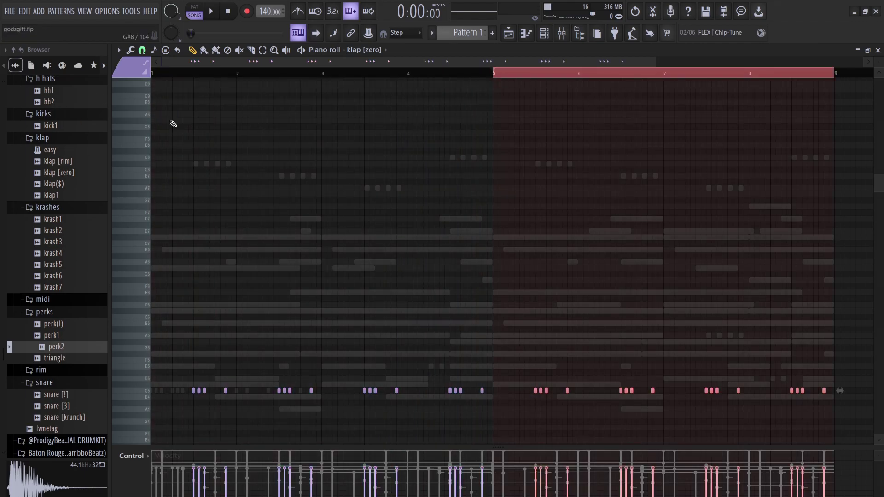
click(211, 77)
key(space)
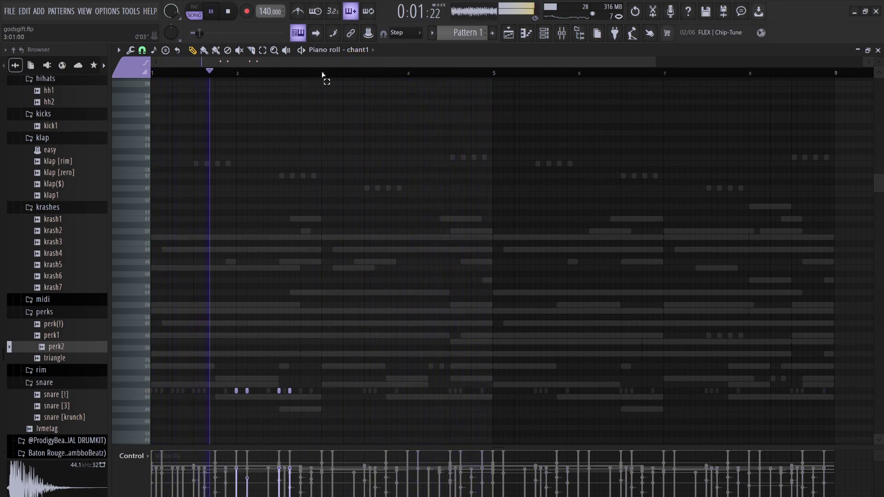
- Duplicate the two-bar chant1 pattern in its piano roll so it repeats through bar 8
drag(321, 73, 100, 64)
key(ctrl+b)
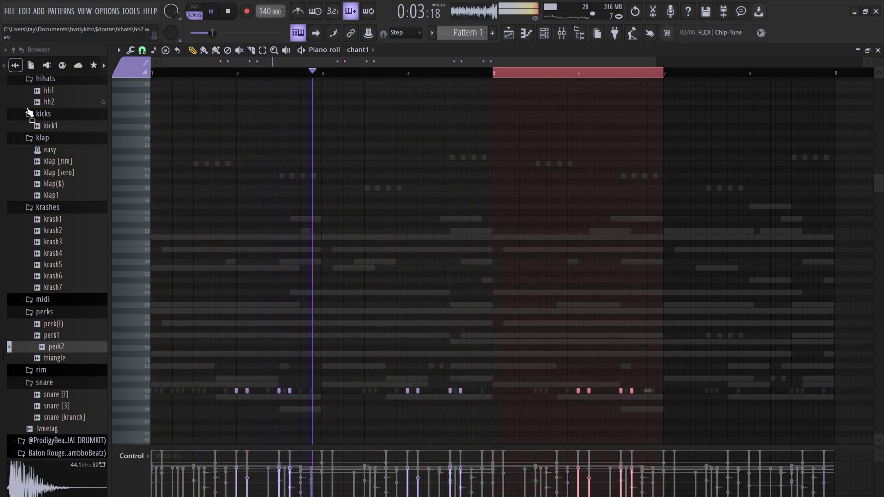
key(space)
double_click(208, 72)
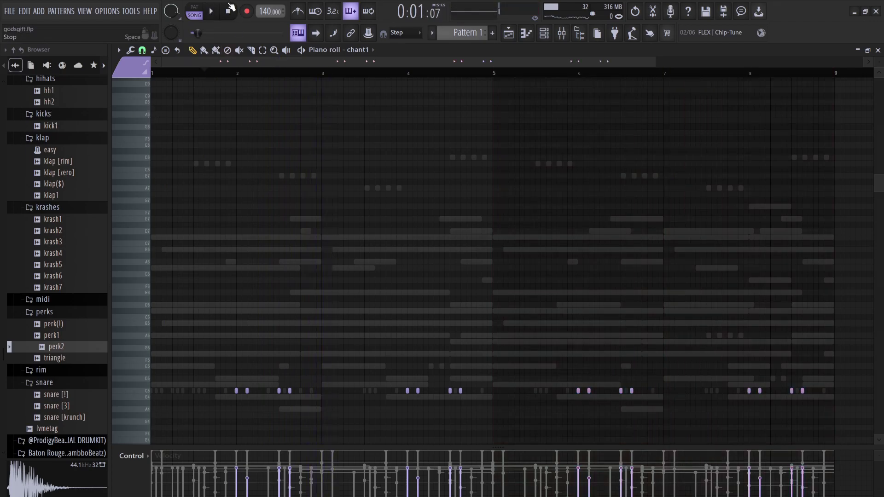
- Try repeating the two-bar perk2 pattern through bar 8 in its piano roll
click(369, 295)
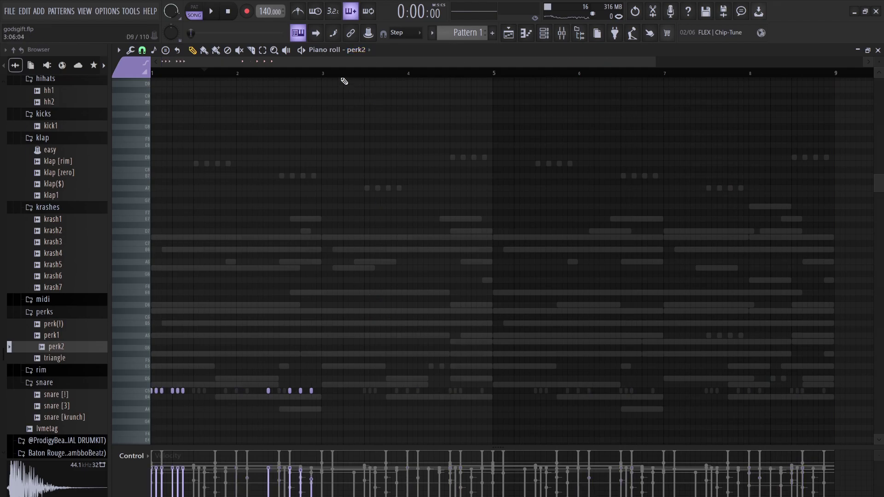
drag(325, 74, 125, 124)
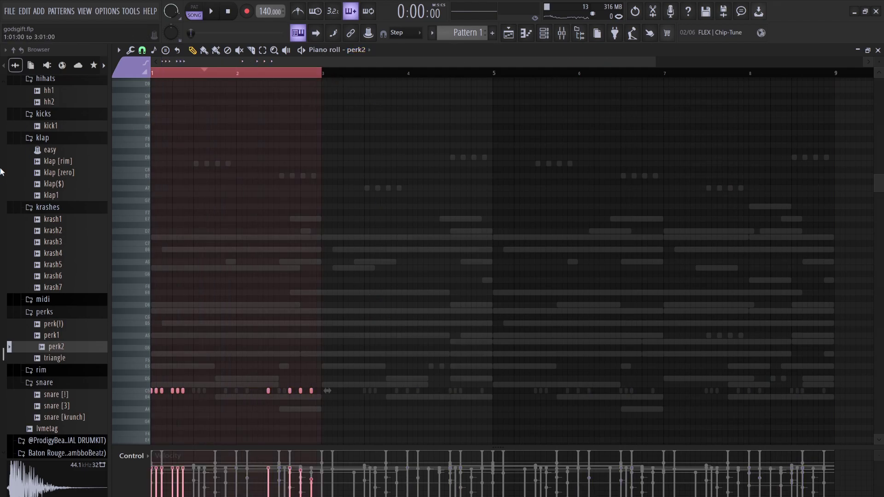
key(ctrl+b)
key(ctrl+b)
key(ctrl+b)
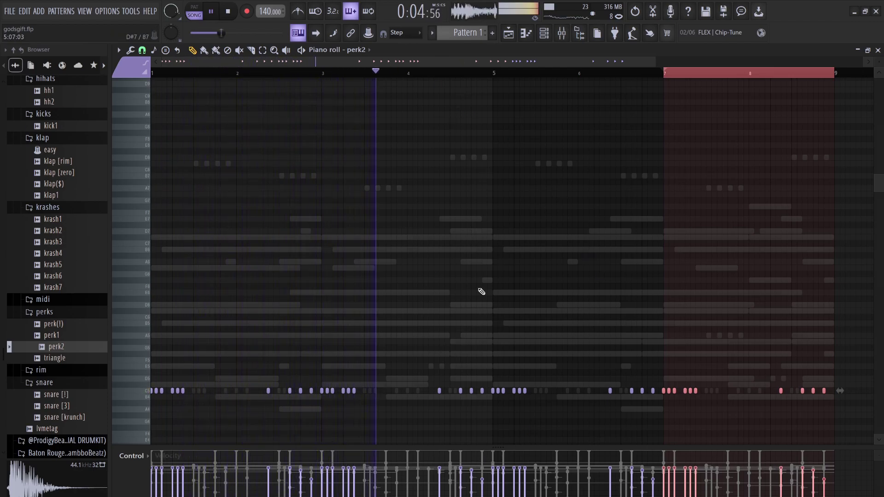
key(space)
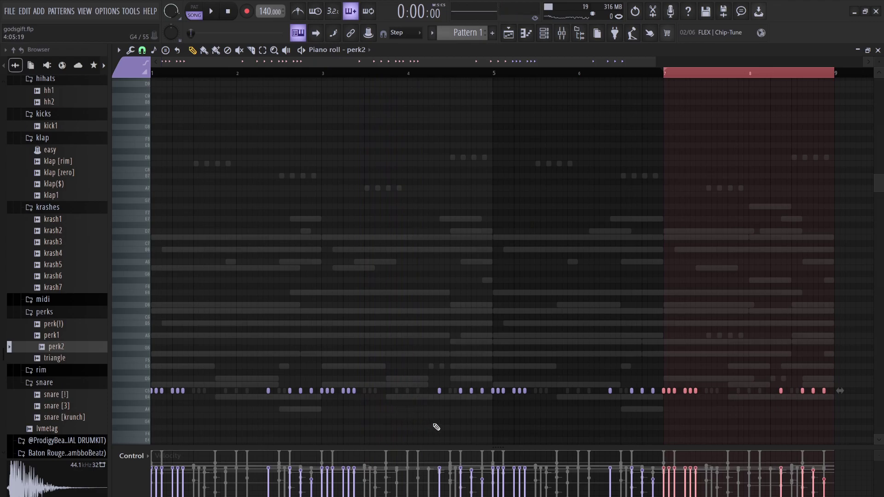
key(ctrl+z)
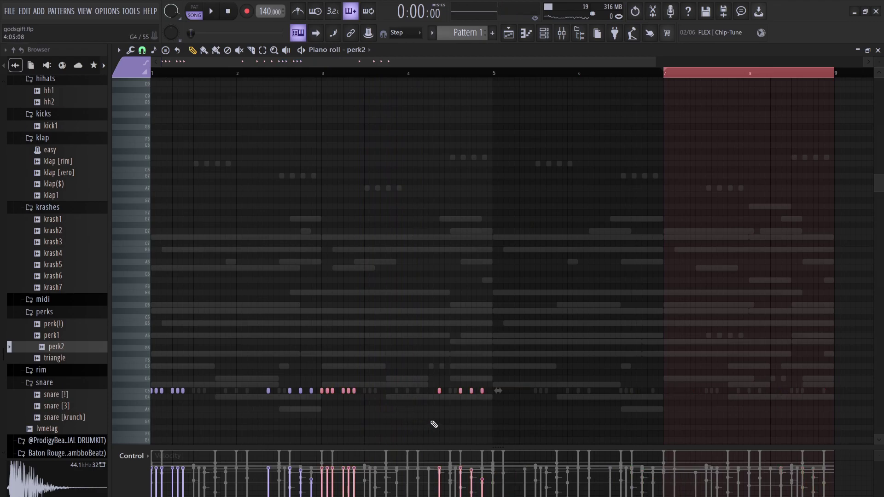
key(ctrl+z)
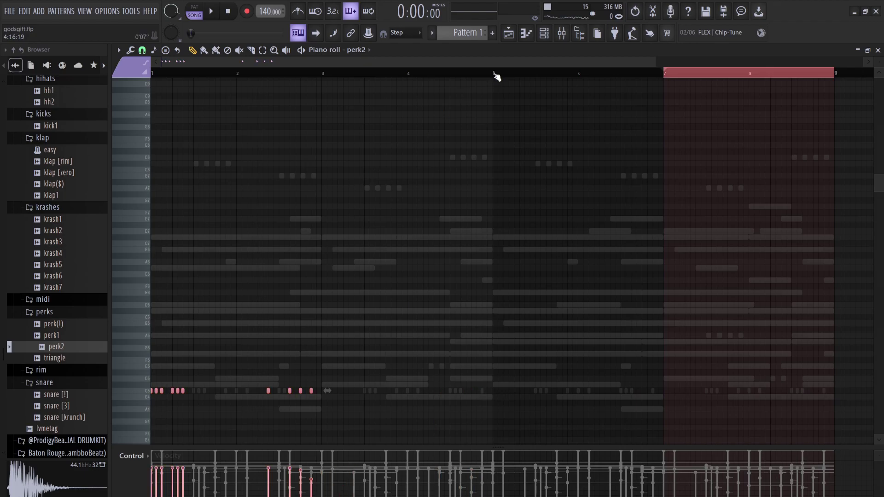
- Duplicate bars 1 to 4 of perk2 into bars 5 to 8, then play it and return to the channel rack
drag(493, 75, 59, 117)
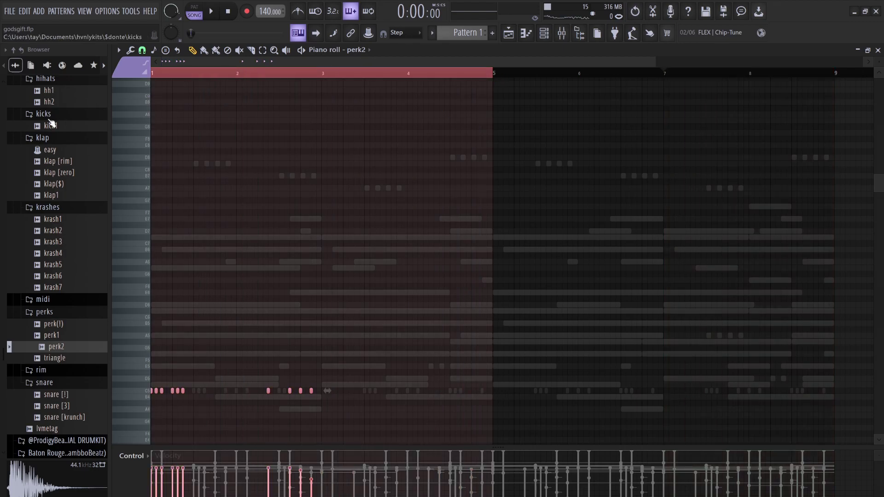
key(ctrl+b)
click(197, 75)
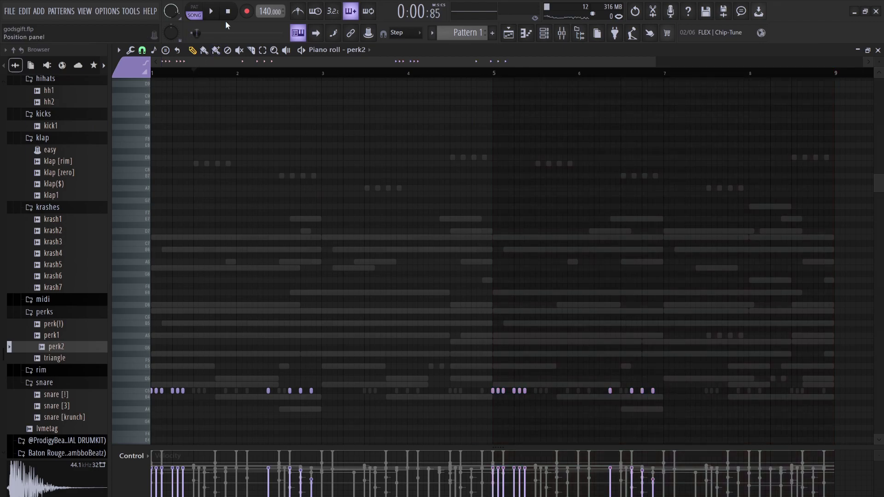
key(space)
key(F6)
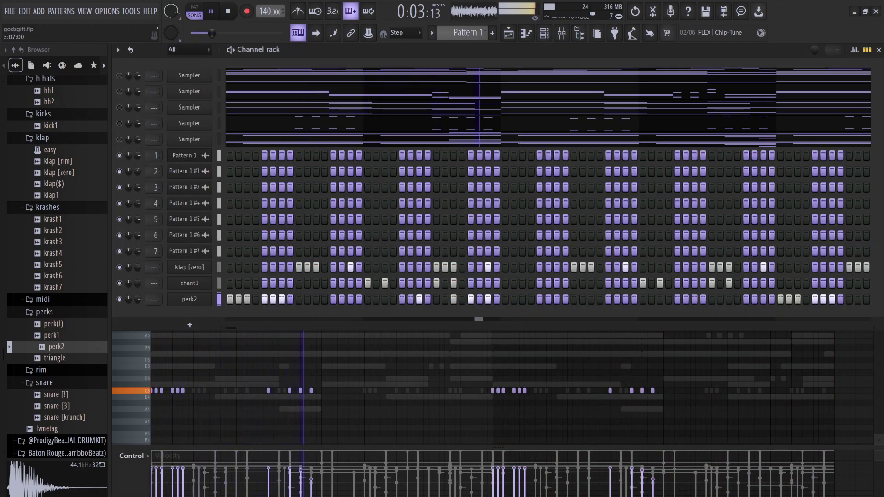
- Add the triangle sample from the perks folder as a new channel in the channel rack
key(space)
drag(54, 358, 289, 335)
drag(241, 321, 203, 318)
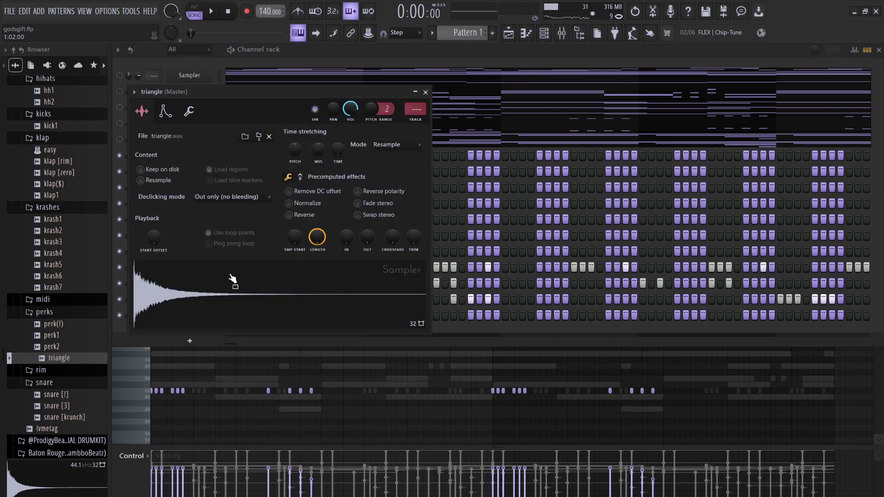
click(426, 91)
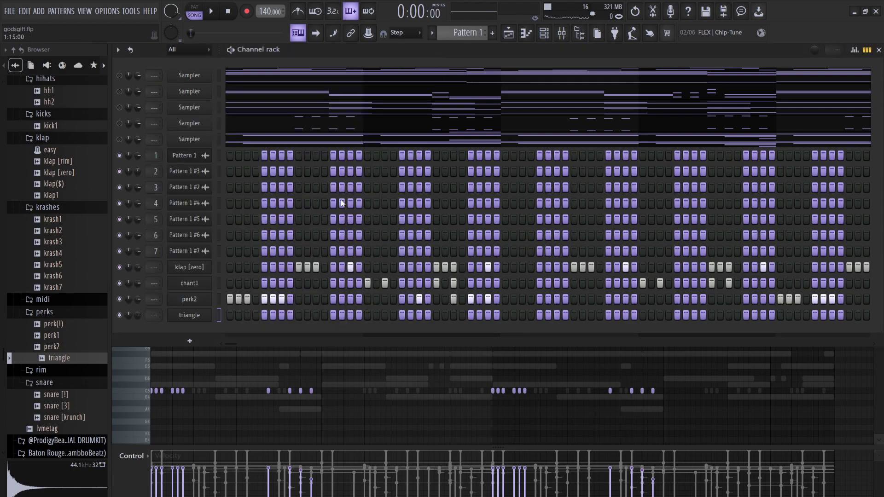
- Program triangle hits on steps 33, 37 and 43 while listening to the pattern
key(space)
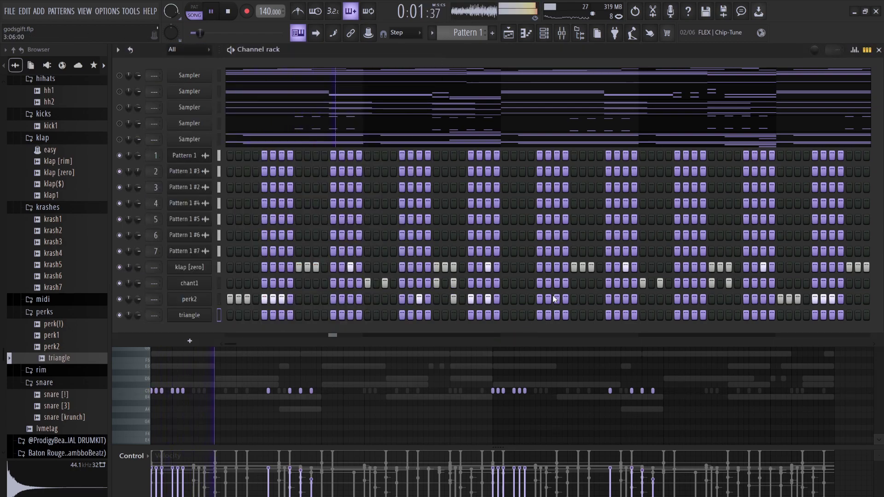
click(506, 315)
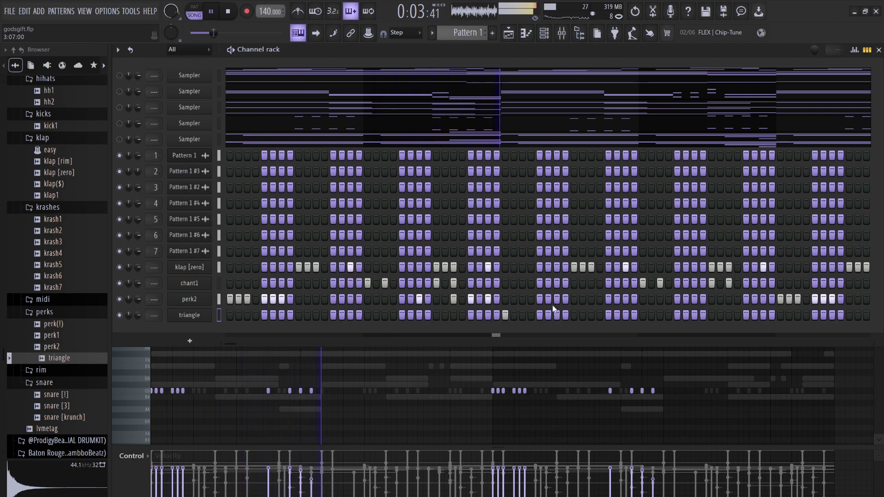
key(space)
key(space)
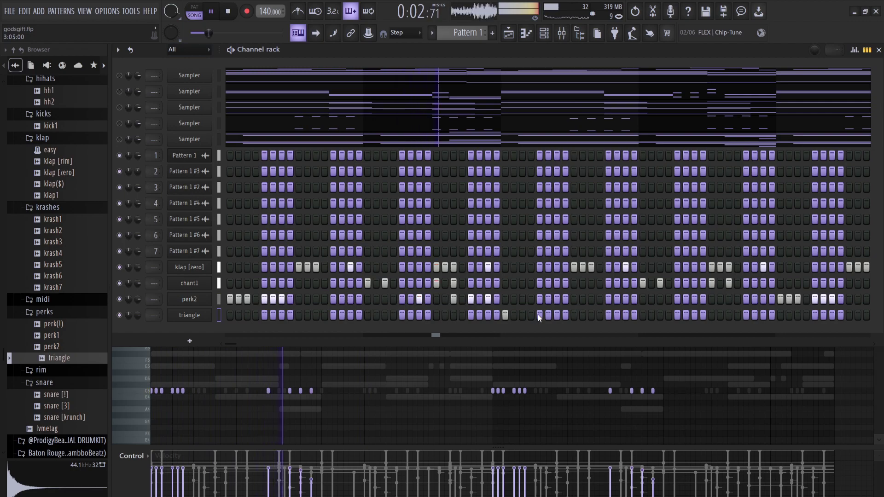
click(591, 315)
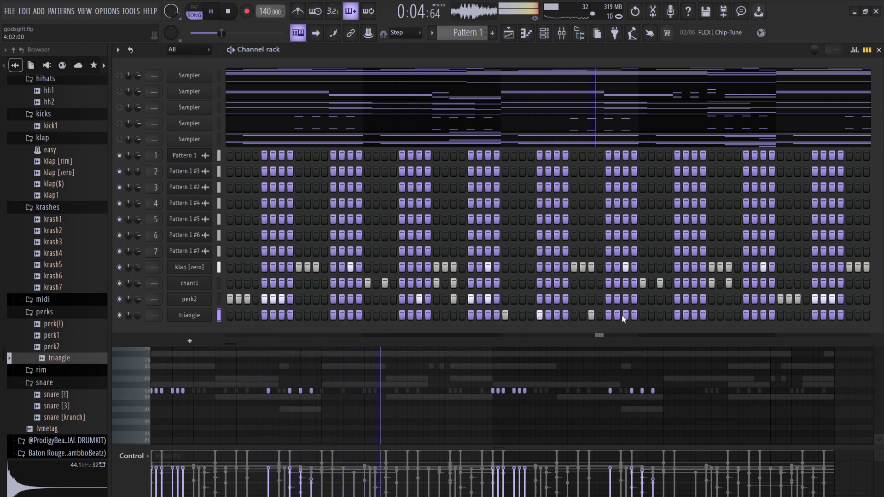
- Move the triangle hit on step 37 to step 39 and the one on step 43 to step 45
key(space)
key(space)
right_click(540, 316)
click(557, 316)
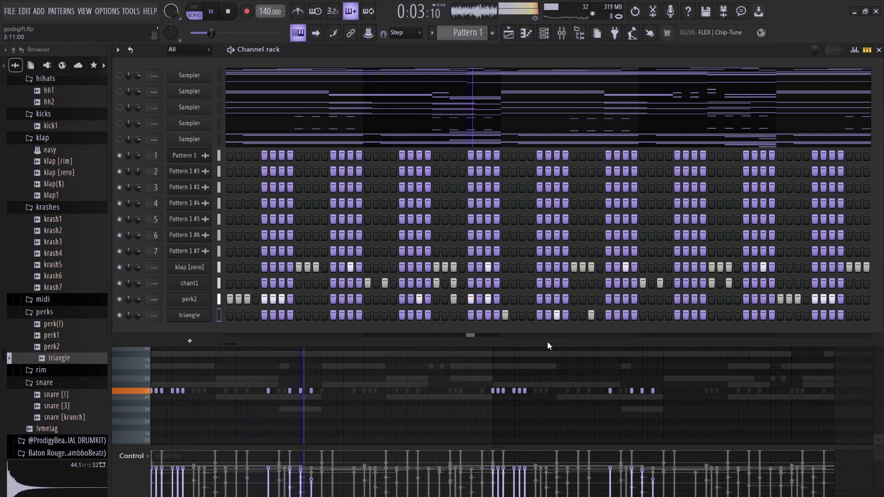
key(space)
key(space)
right_click(591, 317)
click(609, 317)
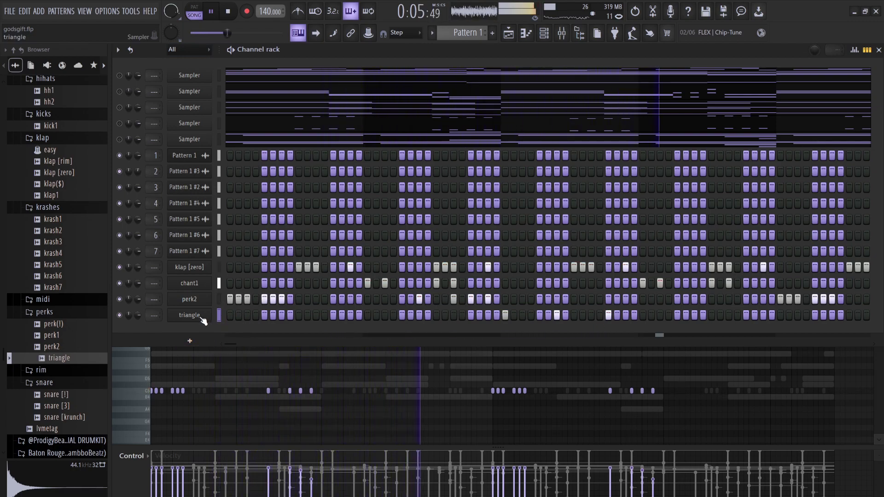
- Duplicate bars 1 to 4 of the triangle part into bars 5 to 8, then play it and return to the channel rack
key(F6)
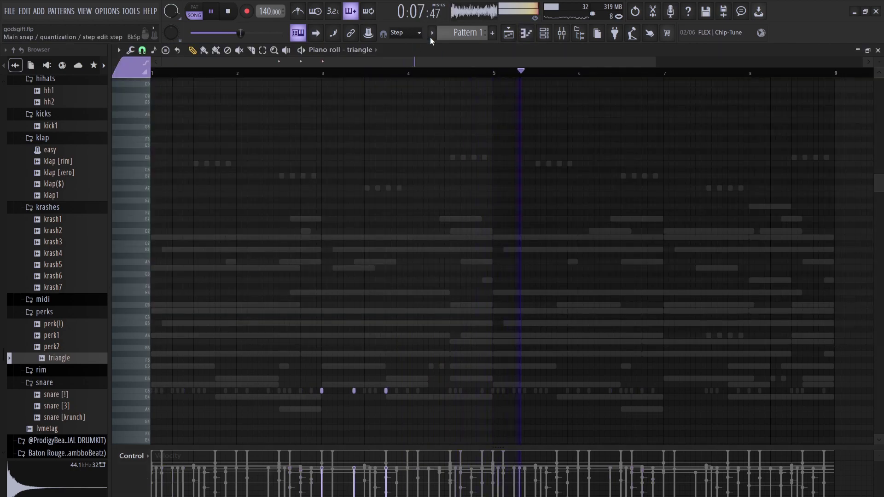
key(space)
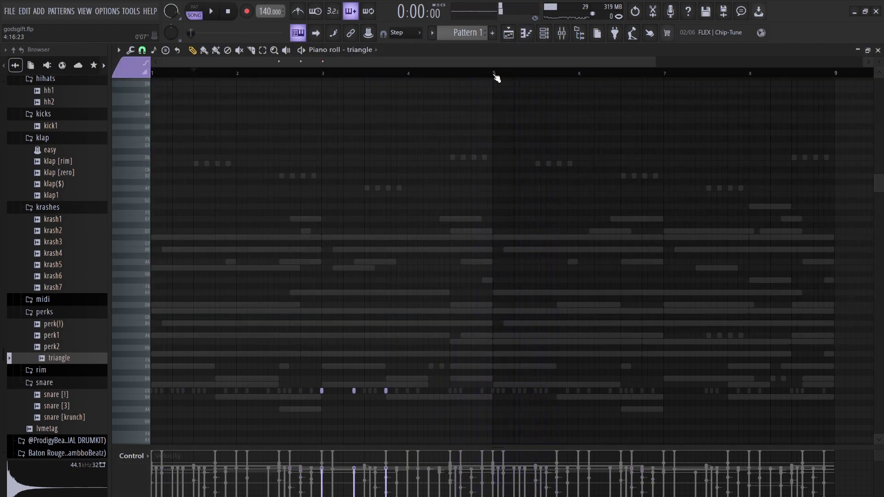
drag(465, 79, 123, 99)
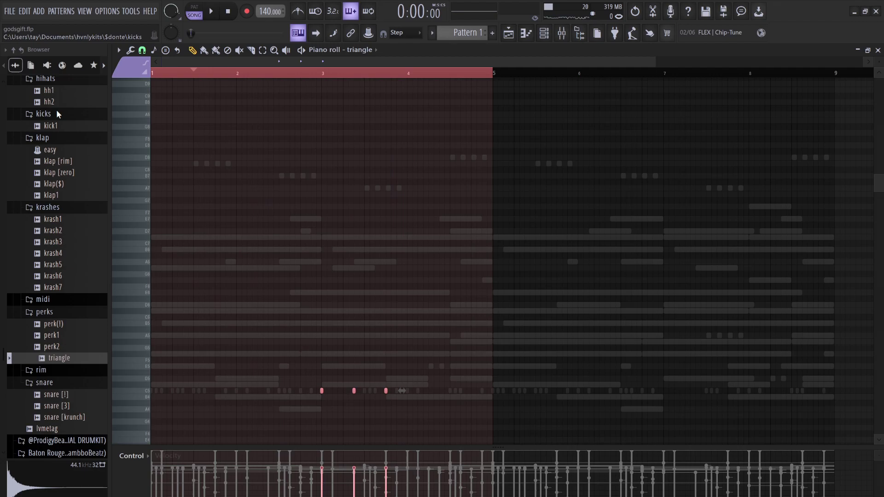
key(ctrl+b)
click(203, 74)
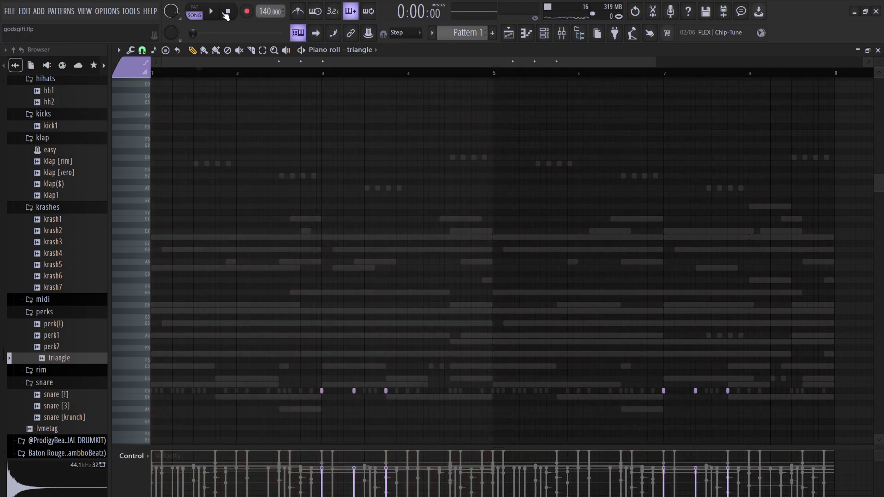
key(space)
key(F6)
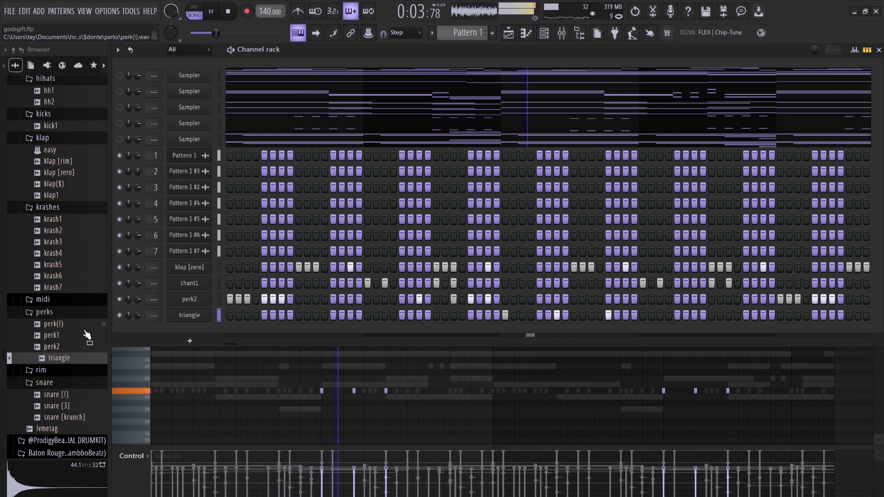
- Audition the perk2 and perk1 samples, then the samples in the rim folder, with the pattern stopped for the rims
click(64, 346)
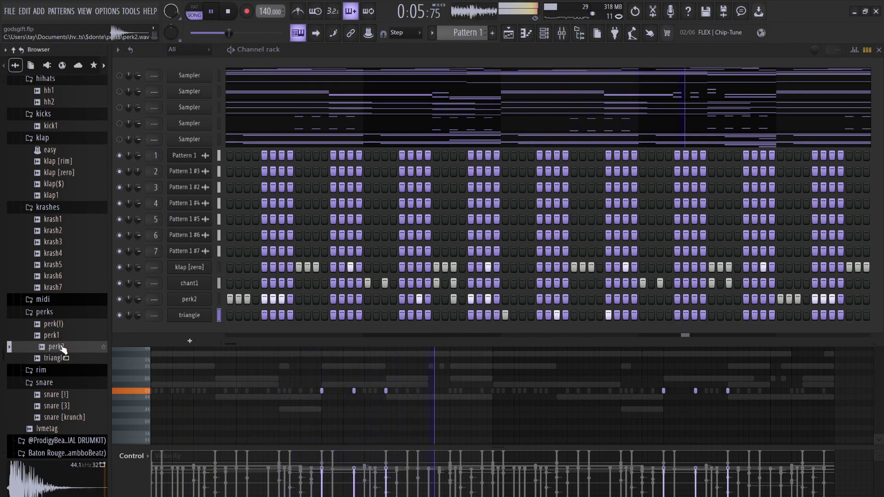
click(60, 337)
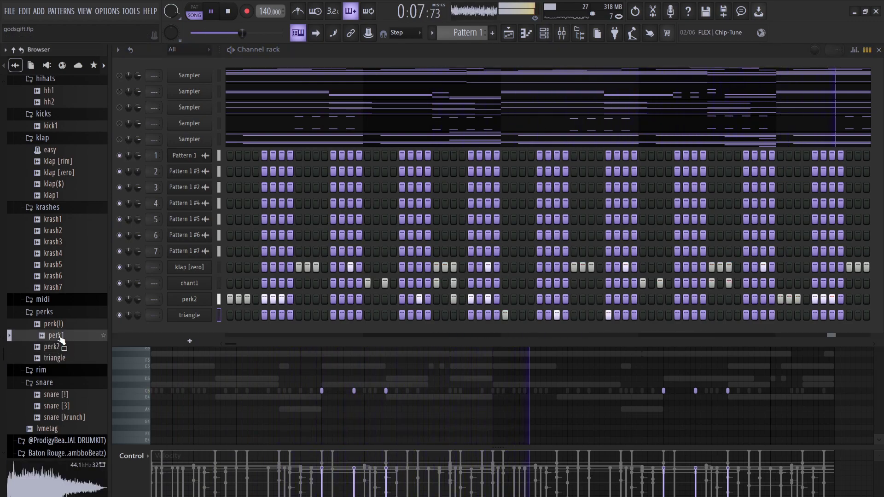
click(48, 372)
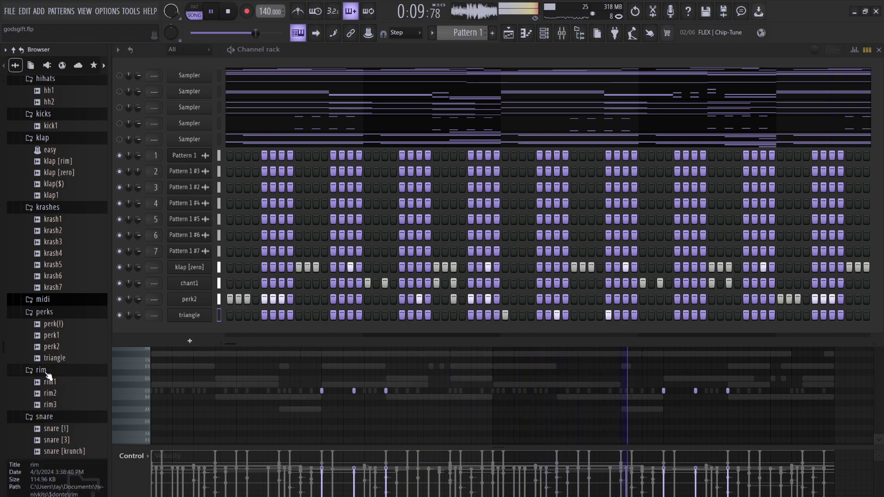
key(space)
click(52, 384)
click(61, 395)
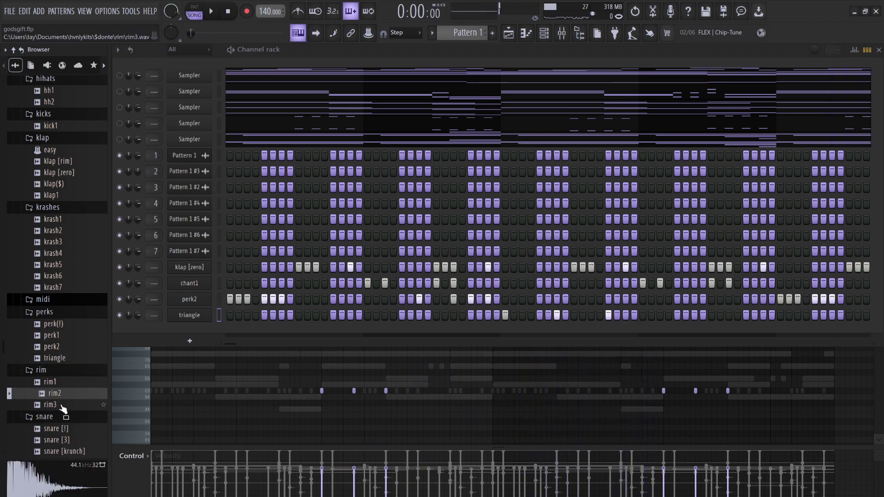
click(58, 406)
click(54, 372)
click(56, 382)
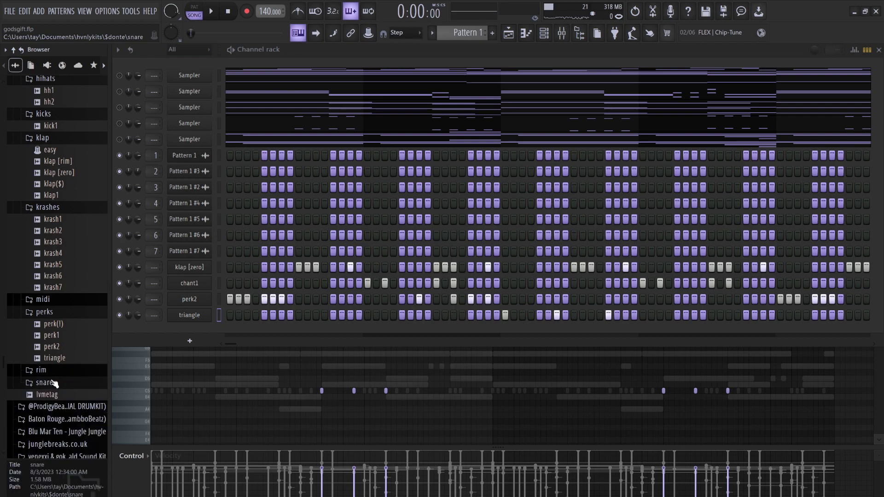
- Add the rim1 sample from the rim folder as a new channel and start playback, closing its sampler window
click(53, 372)
click(53, 383)
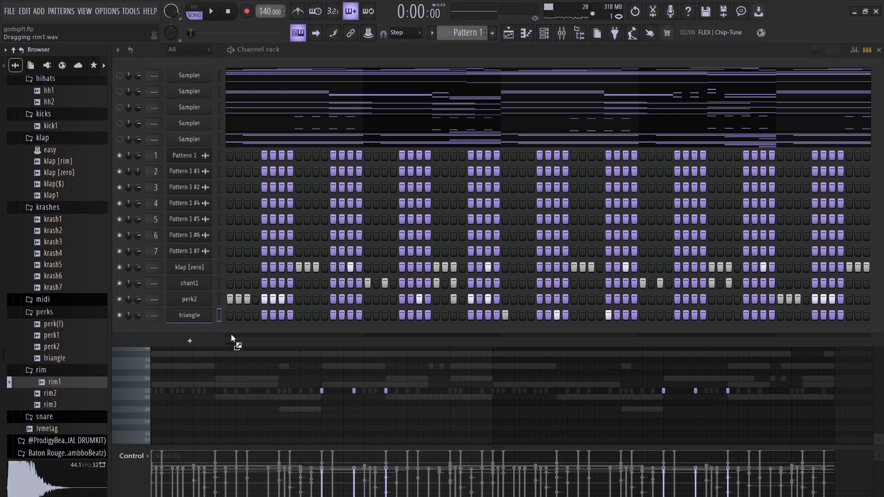
drag(300, 328, 333, 326)
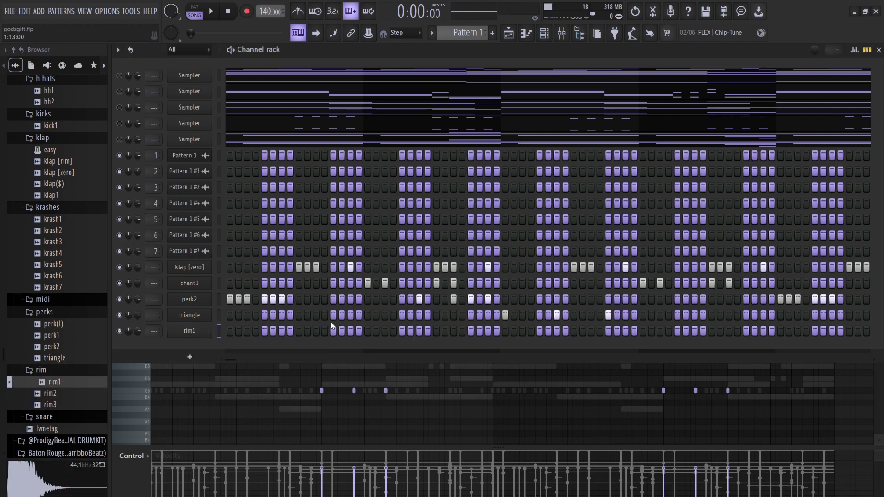
key(space)
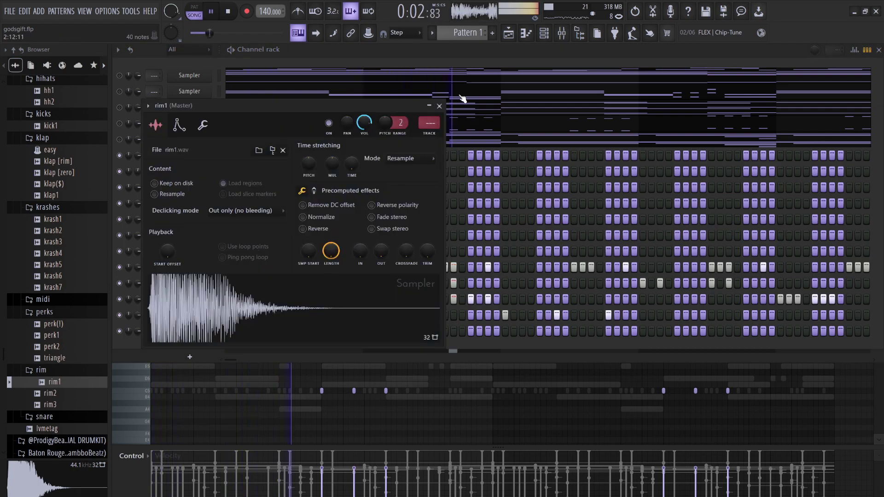
click(440, 106)
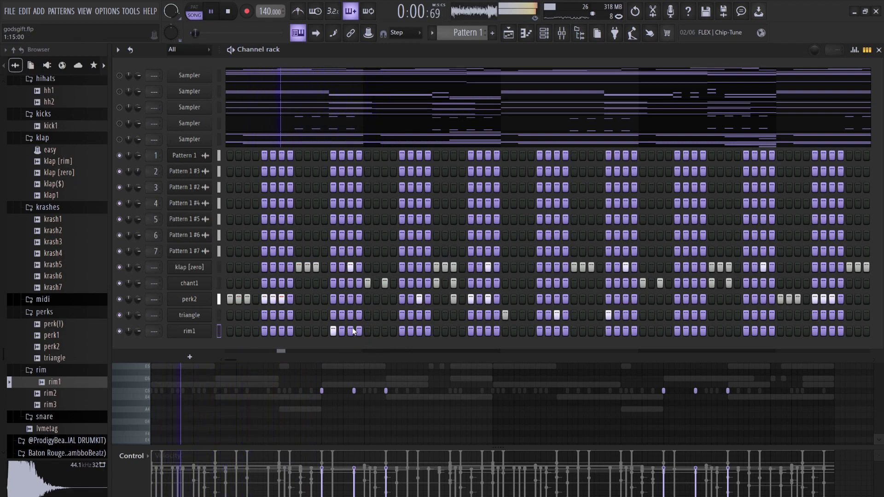
- Program rim1 hits on steps 13, 35, 36 and 37, and lower the velocity of the hit on step 36
key(space)
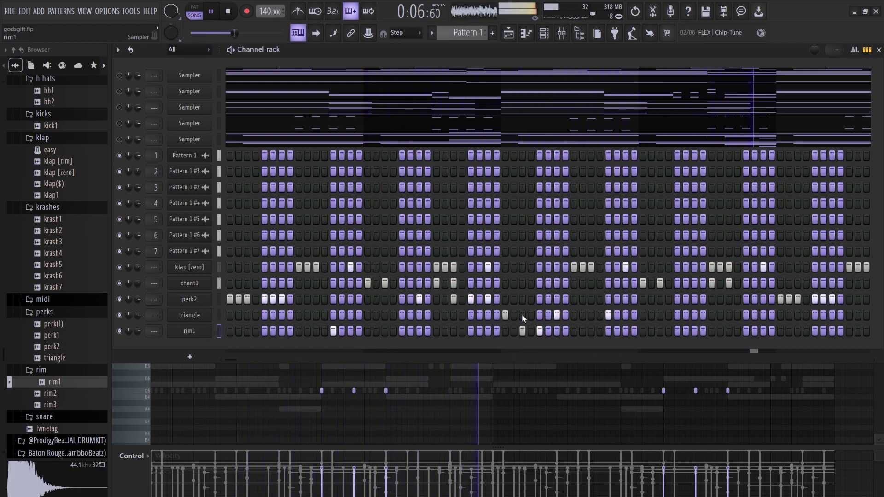
click(531, 331)
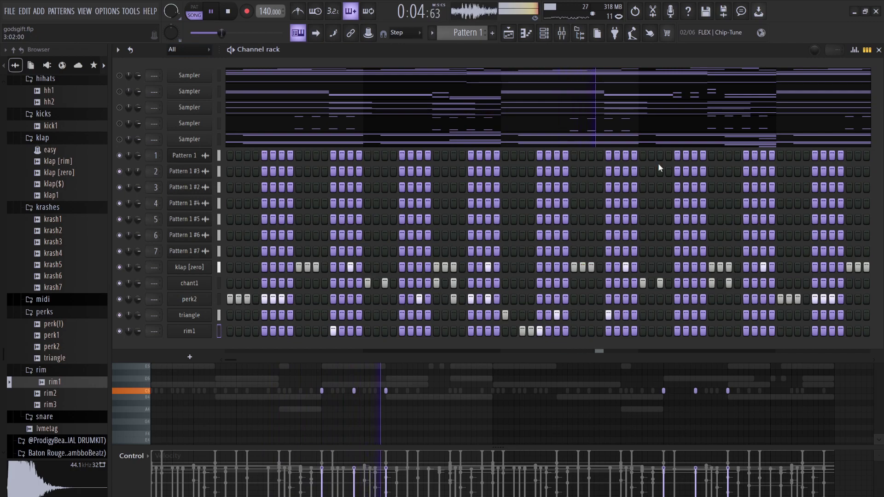
click(855, 50)
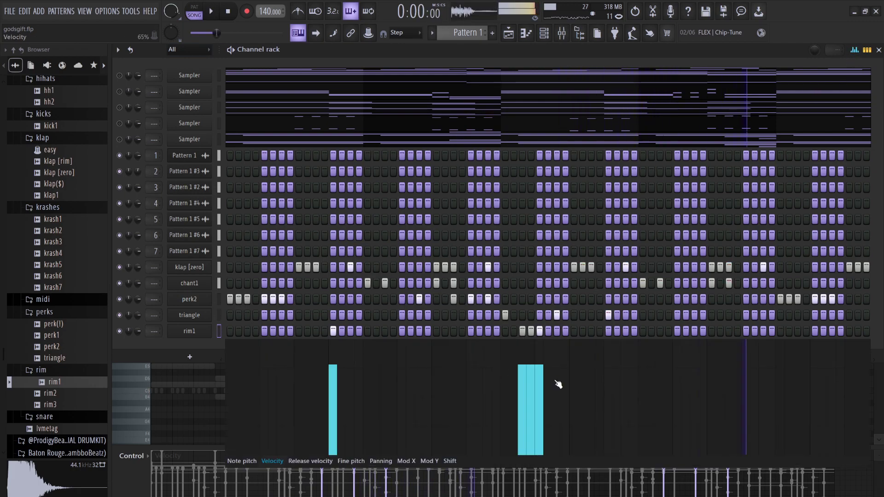
click(531, 401)
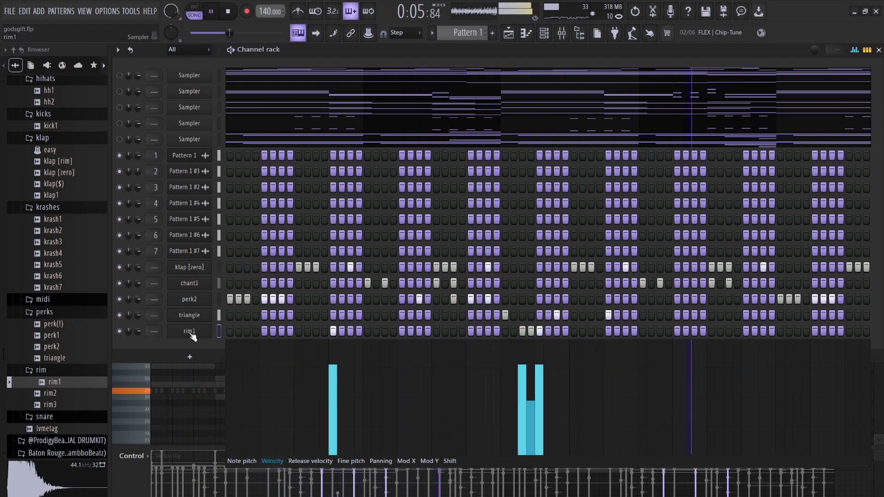
- Duplicate bars 1 to 4 of the rim1 part into bars 5 to 8, then replay the pattern and return to the channel rack
key(F7)
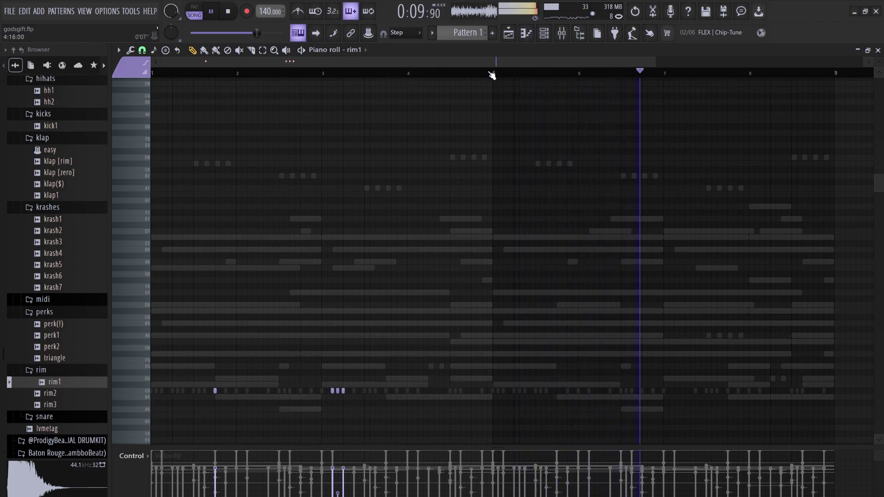
drag(494, 76, 13, 69)
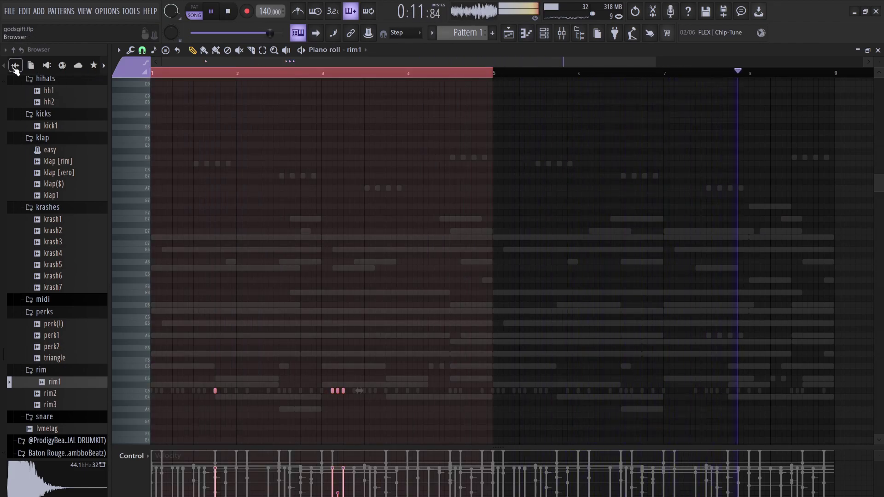
key(ctrl+b)
click(217, 72)
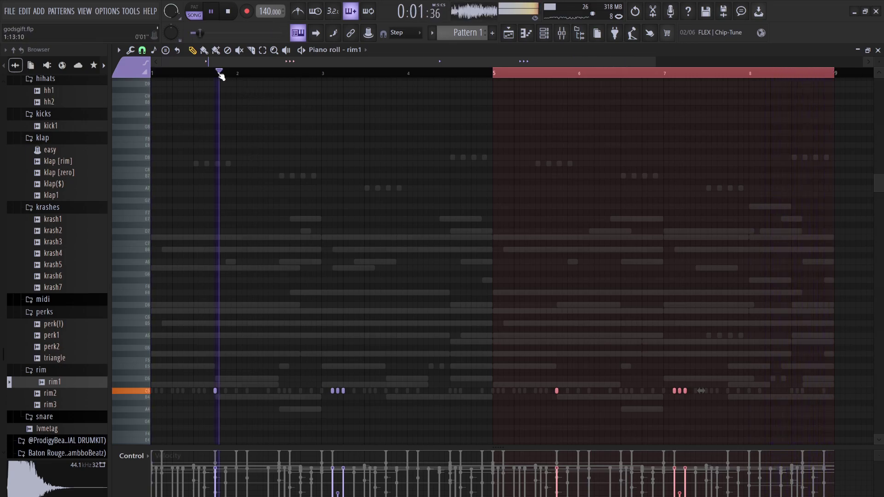
click(230, 16)
key(space)
click(559, 36)
click(544, 33)
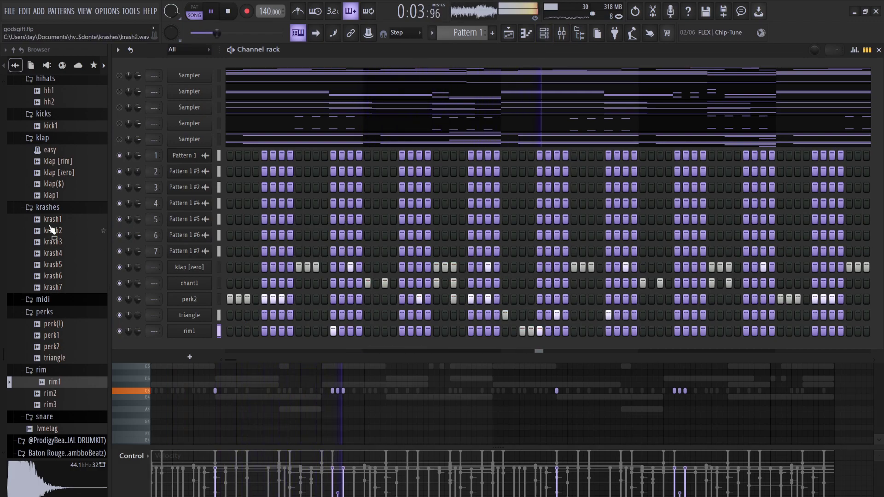
- Add the hh2 sample from the hihats folder as a new channel, close its sampler window and stop playback
scroll(63, 332, up, 6)
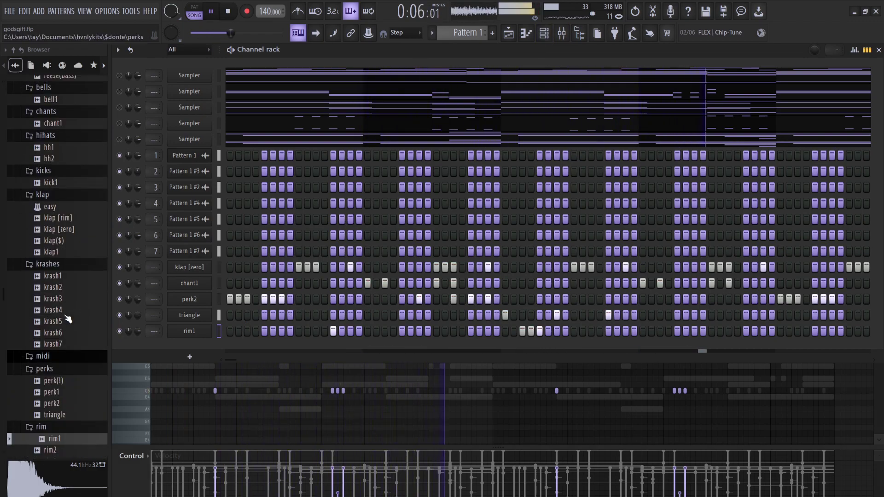
drag(49, 305, 48, 313)
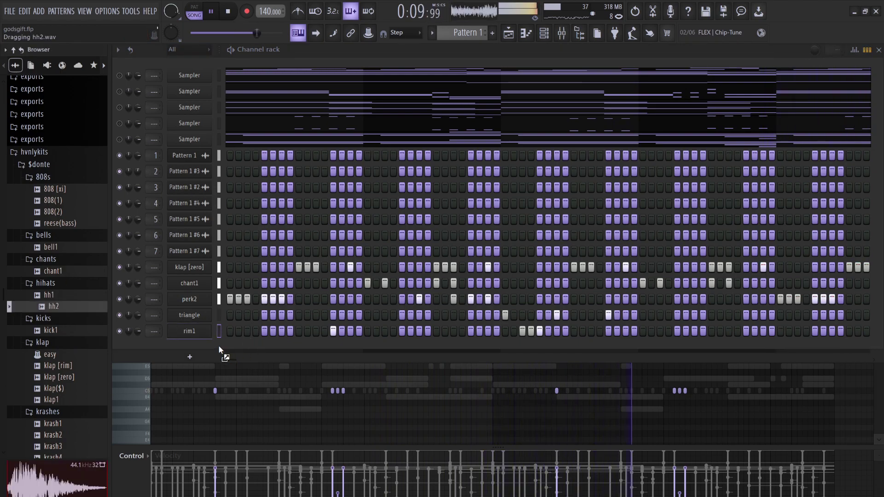
drag(206, 347, 206, 350)
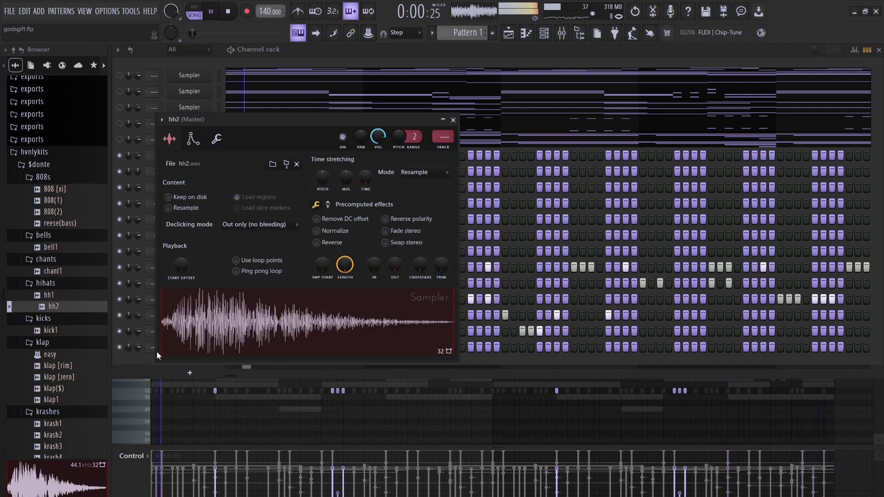
click(144, 359)
key(space)
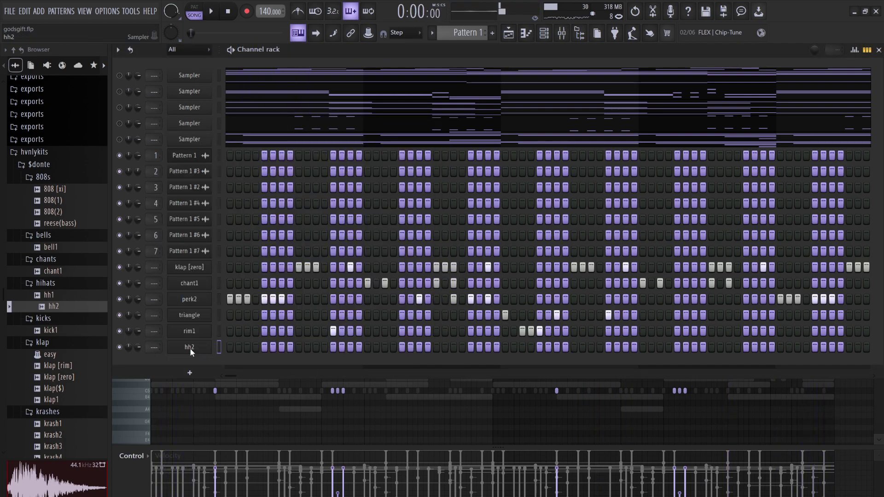
- Fill hh2 on every second step across the pattern, then fill every step up to step 43 and play it
key(space)
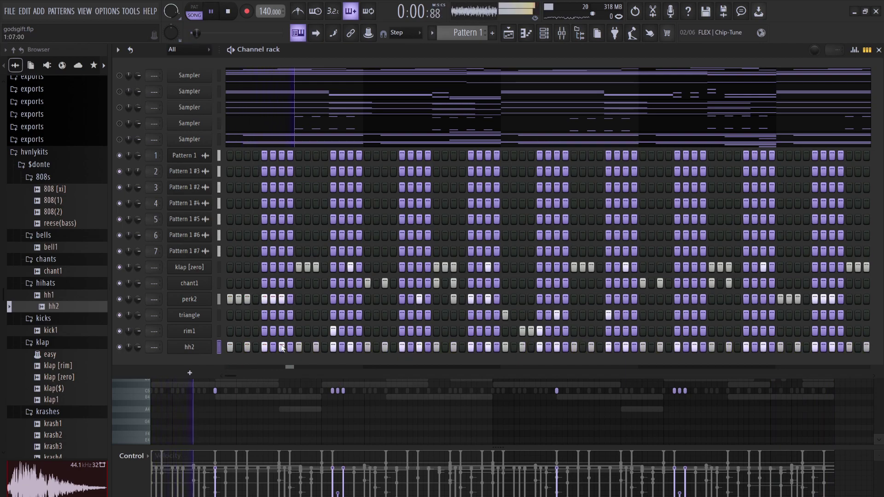
key(space)
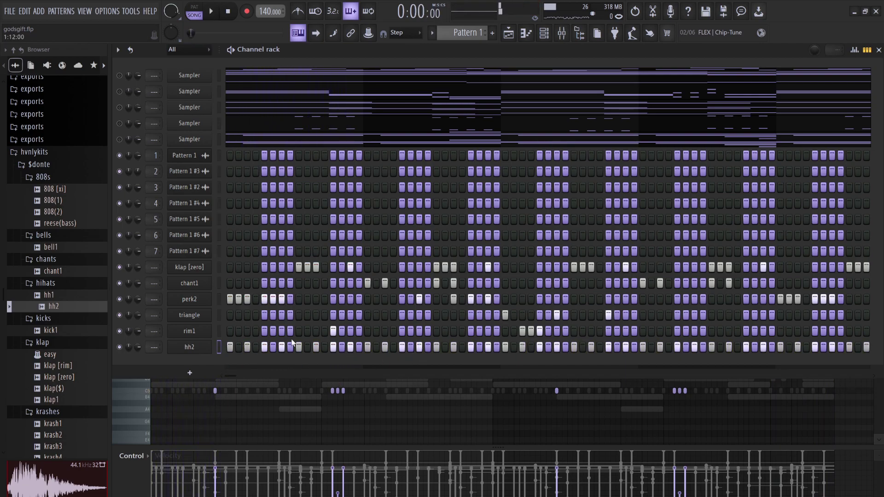
drag(235, 352, 580, 365)
key(space)
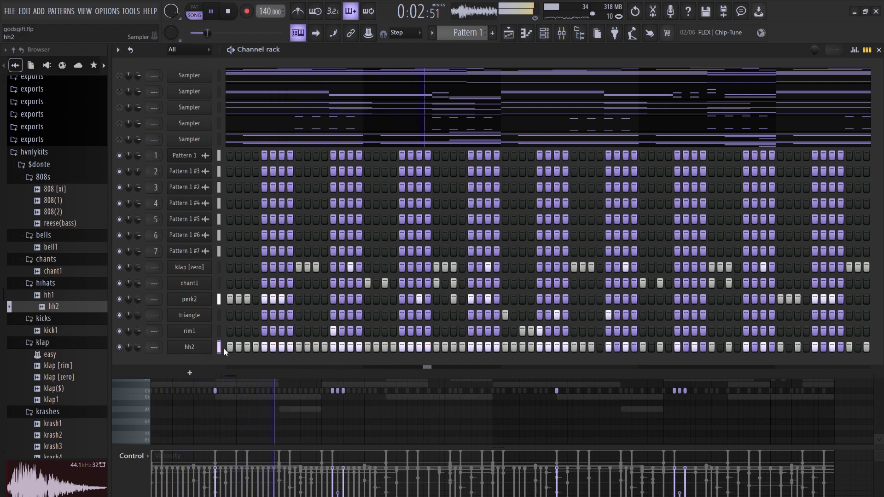
- Delete the hh2 notes from bar 3 onward in the piano roll and lower the velocity of alternate notes in bars 1 and 2
key(F7)
key(space)
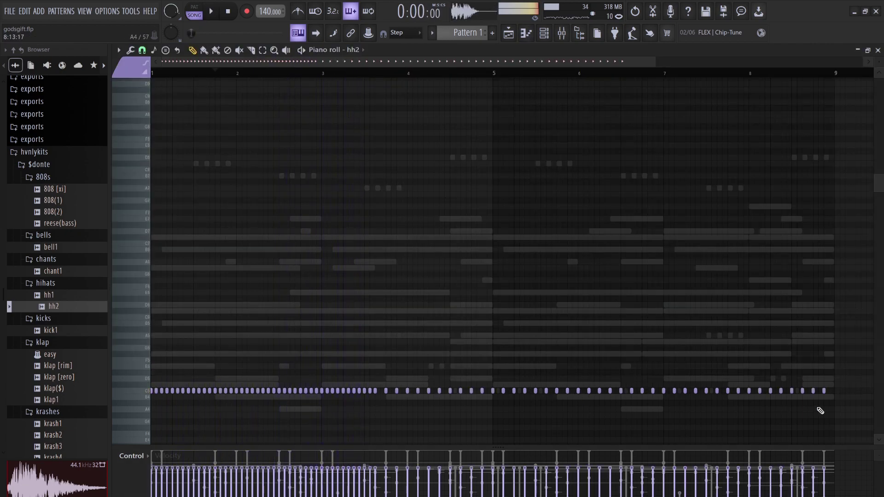
drag(850, 405, 324, 300)
key(Delete)
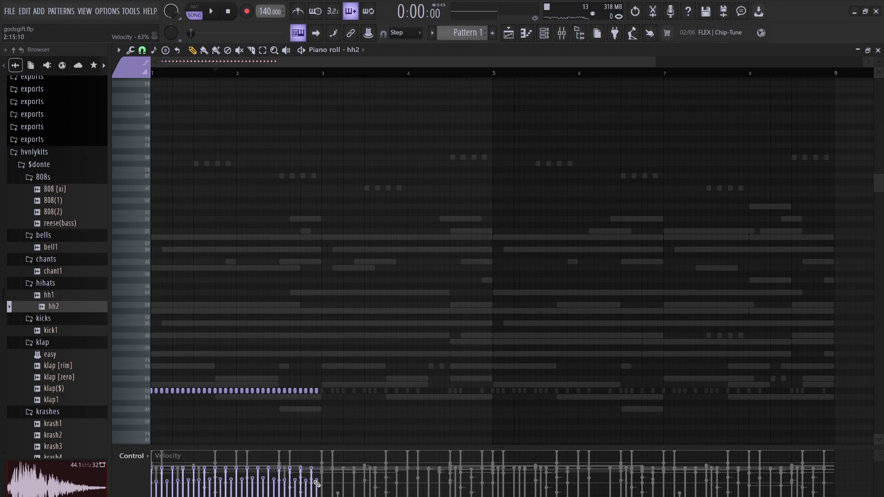
- Duplicate the two-bar hh2 part through bars 3 to 8 and play the pattern
key(ctrl+b)
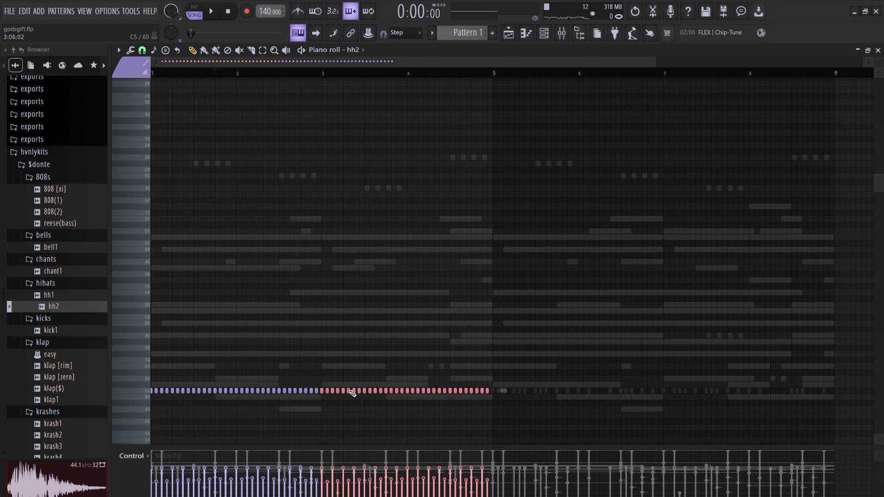
key(ctrl+b)
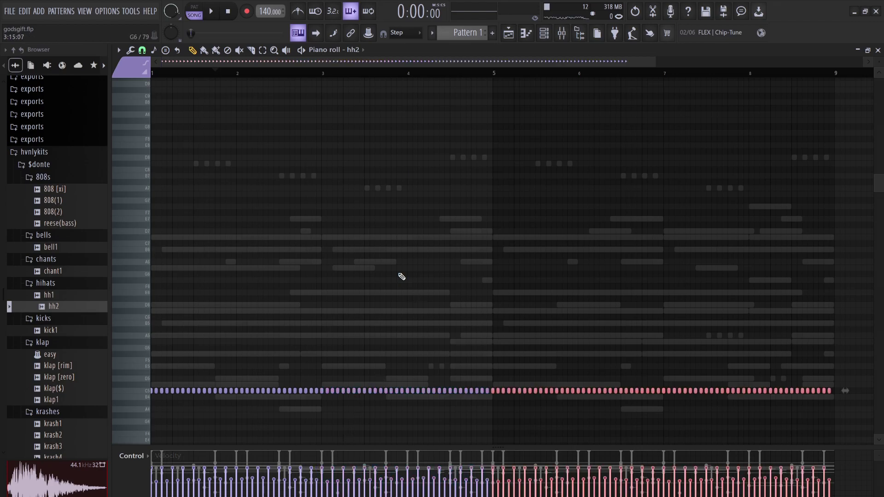
key(space)
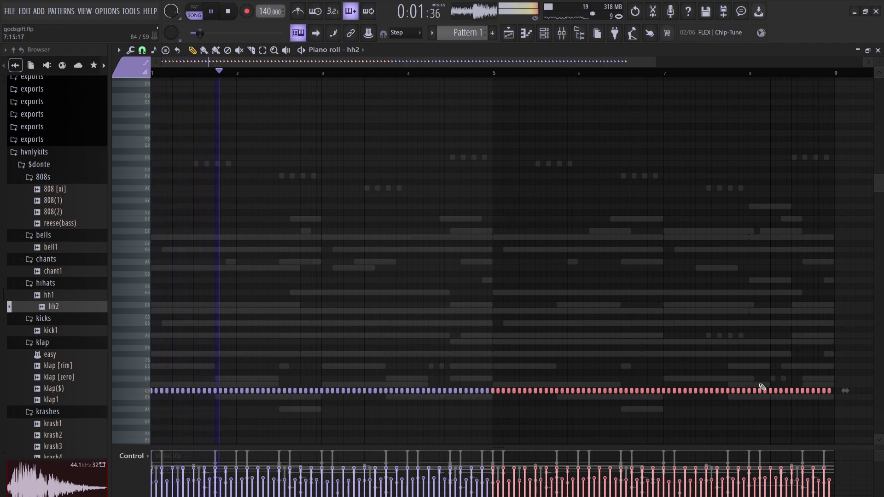
- Copy all the hh2 notes one semitone lower as a second layer and reduce the hh2 channel volume to about 53%
drag(837, 413, 84, 278)
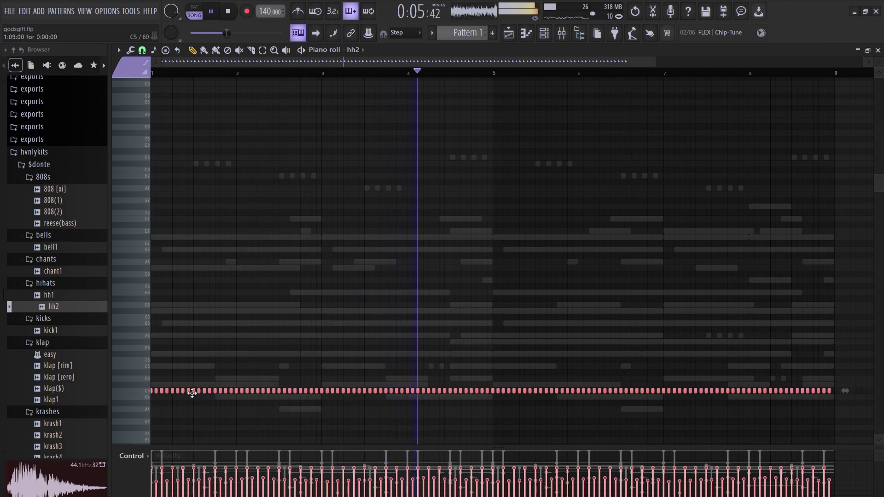
shift+drag(192, 393, 192, 398)
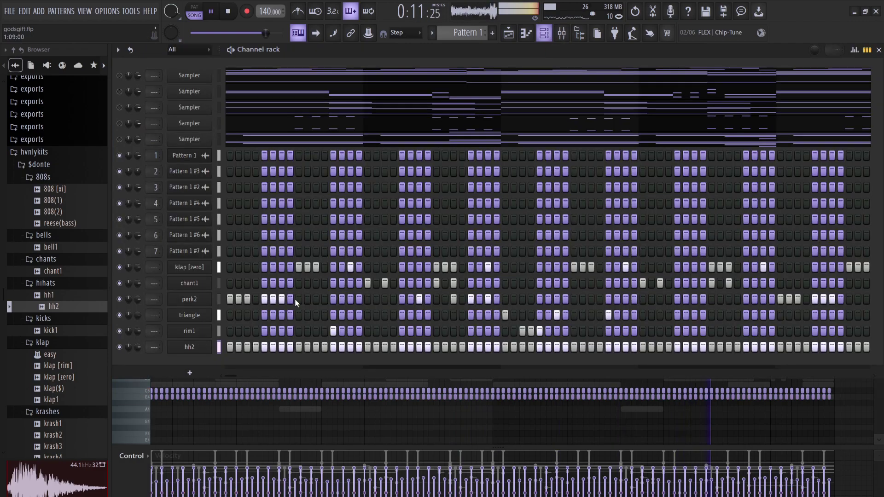
key(F6)
drag(134, 349, 135, 362)
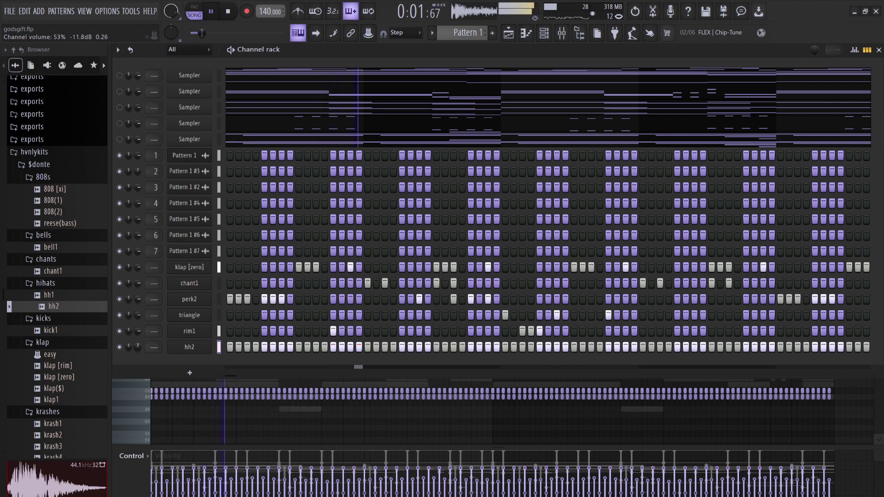
key(F6)
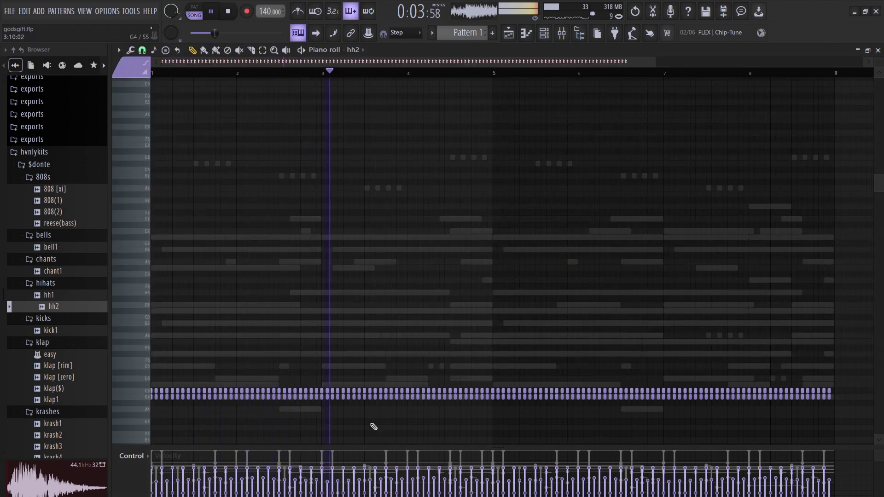
- Transpose both hh2 note layers up six semitones and down an octave, placing them on F#4 and F4
scroll(371, 426, up, 3)
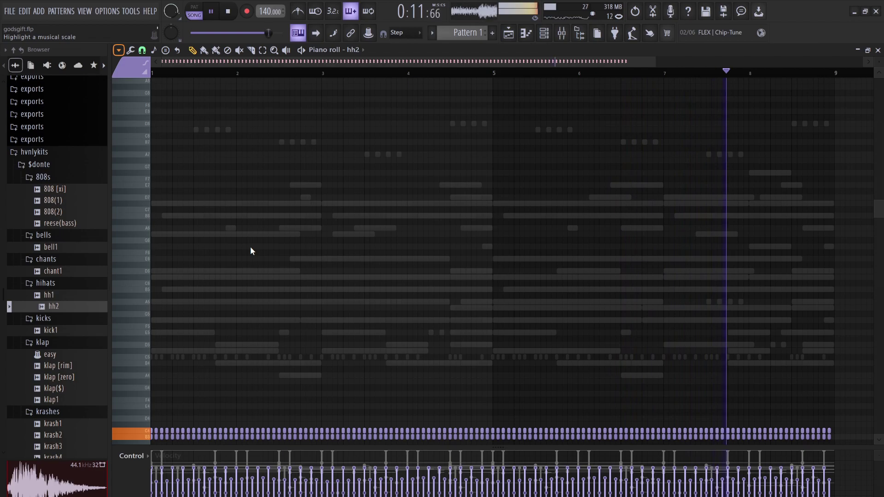
key(ctrl+Up)
key(shift+Up)
key(shift+Up)
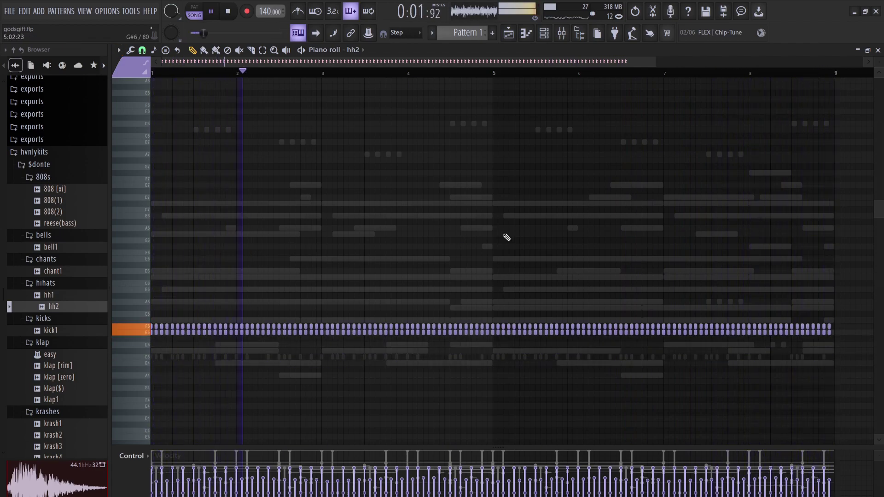
key(shift+Up)
key(ctrl+Down)
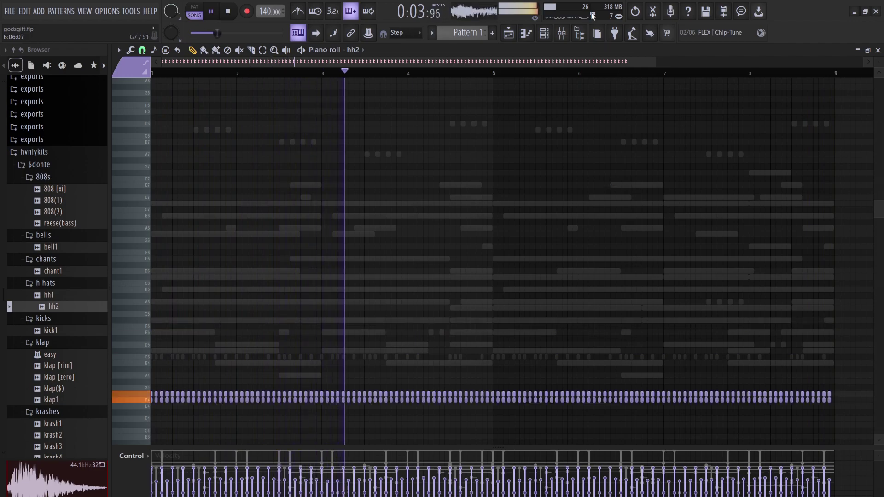
- Set the root note of the hh2 sampler channel to F#5 and play the pattern
click(544, 35)
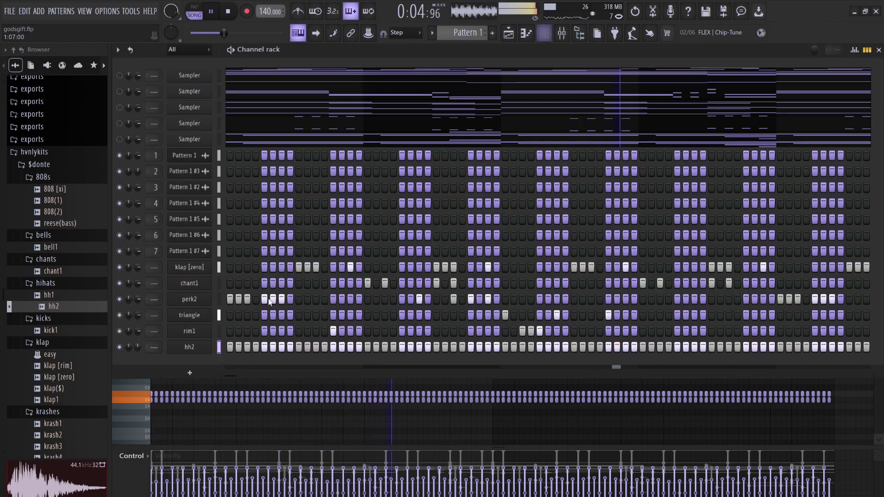
click(196, 351)
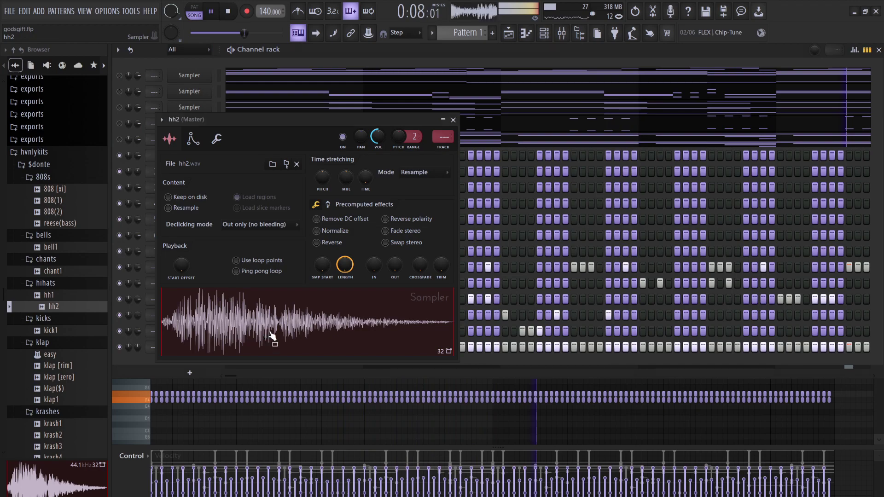
click(226, 151)
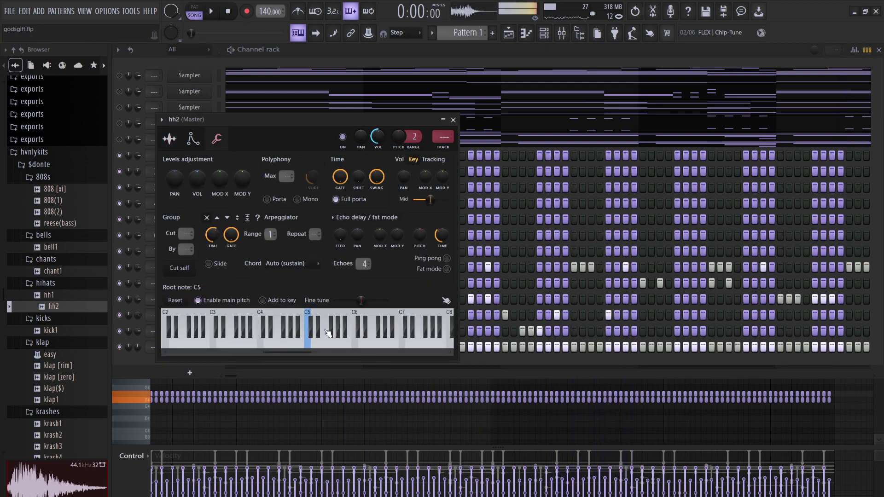
click(328, 333)
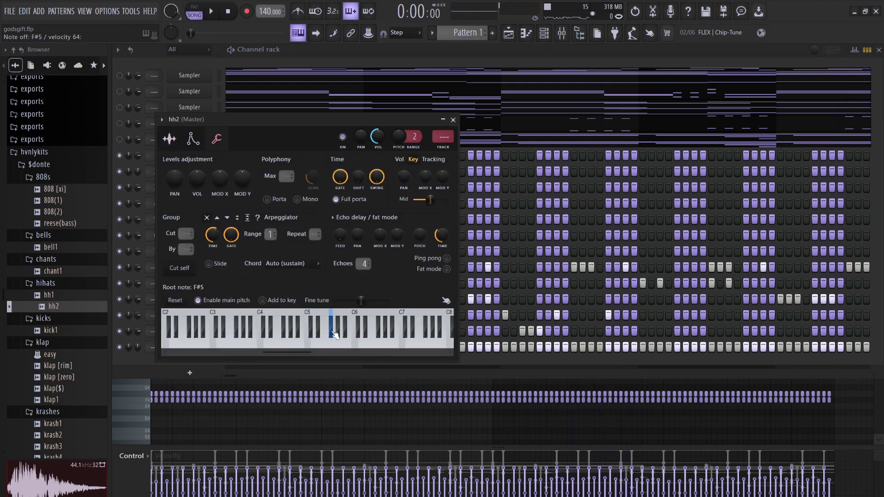
key(space)
- Transpose the hh2 notes up an octave, then move only the lower layer back down an octave to F4
click(404, 422)
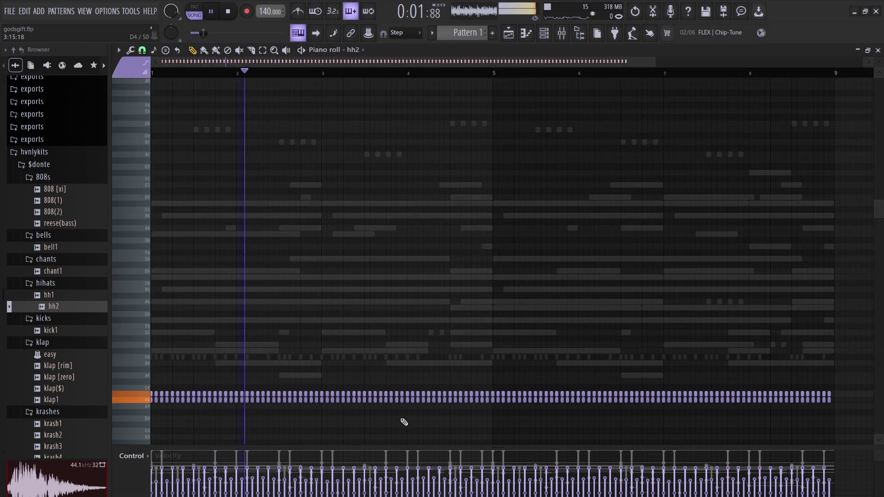
key(ctrl+Up)
drag(834, 360, 143, 340)
key(ctrl+Down)
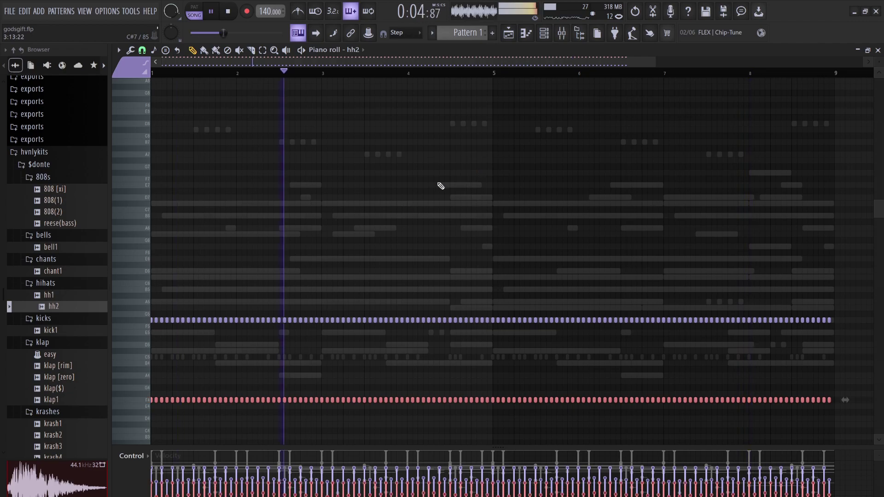
- Restart playback and lower the hh2 channel volume to about 51%
click(228, 14)
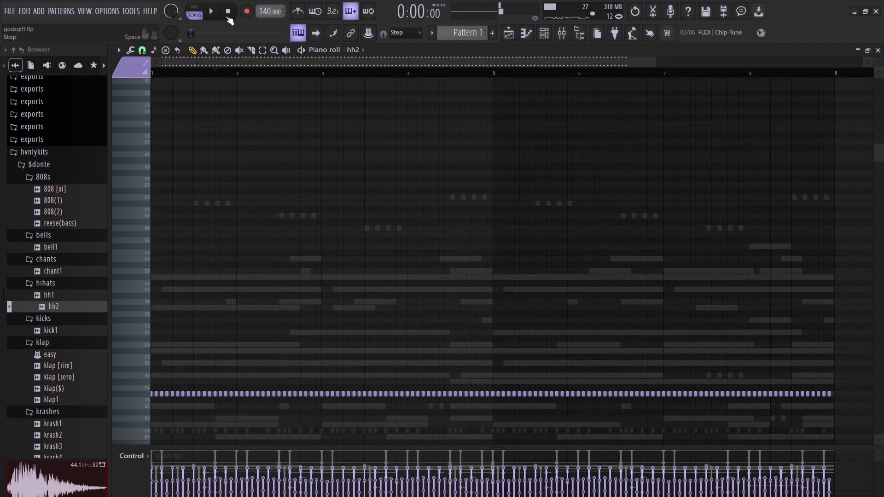
key(space)
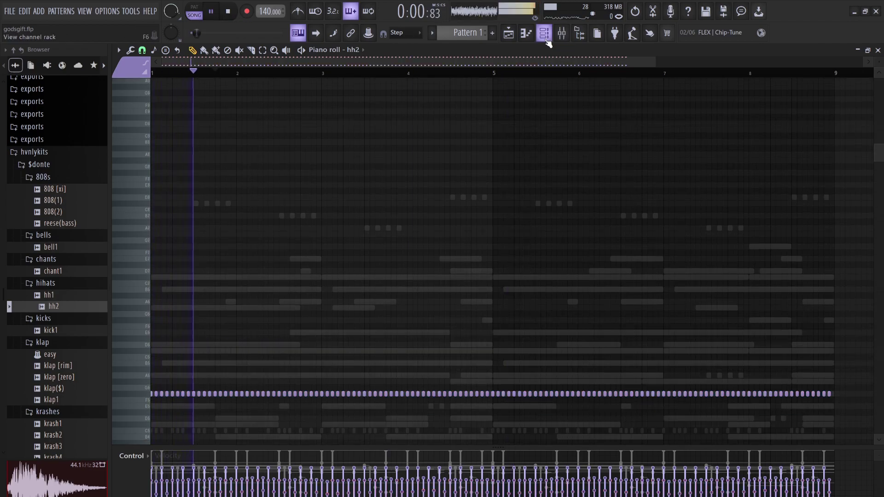
key(F6)
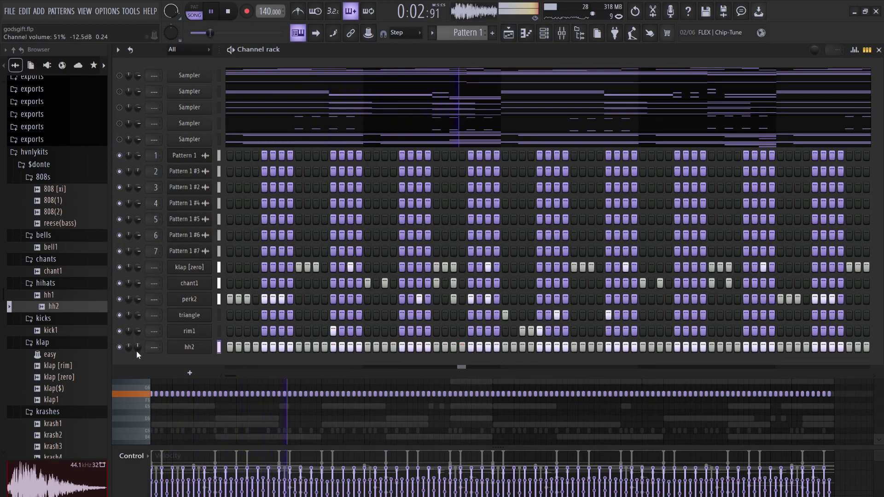
drag(137, 347, 137, 352)
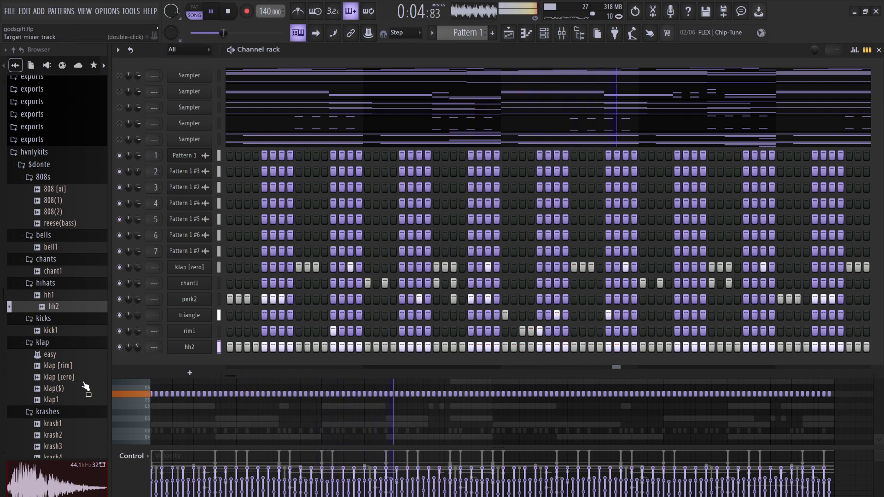
- Add the 808 [xi] sample as a new channel and give it a full-hold, 0% sustain volume envelope and self-cutting
click(60, 190)
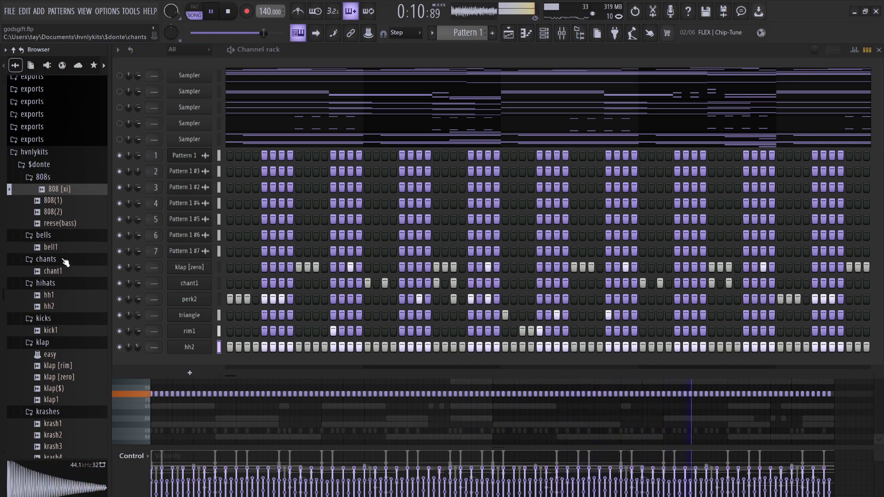
drag(60, 189, 197, 364)
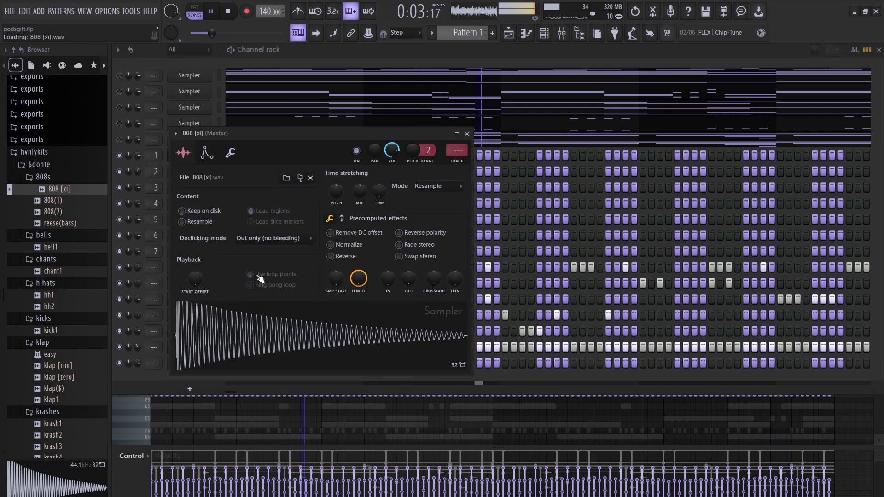
click(208, 155)
drag(204, 257, 241, 276)
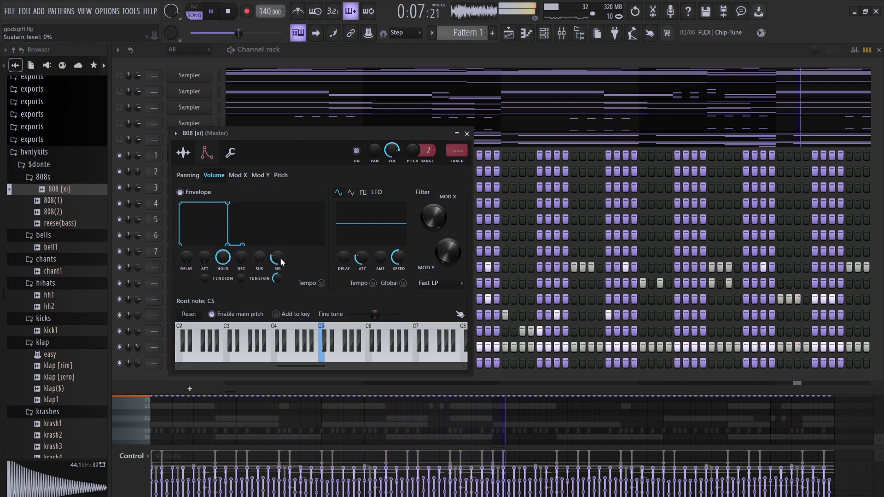
click(230, 152)
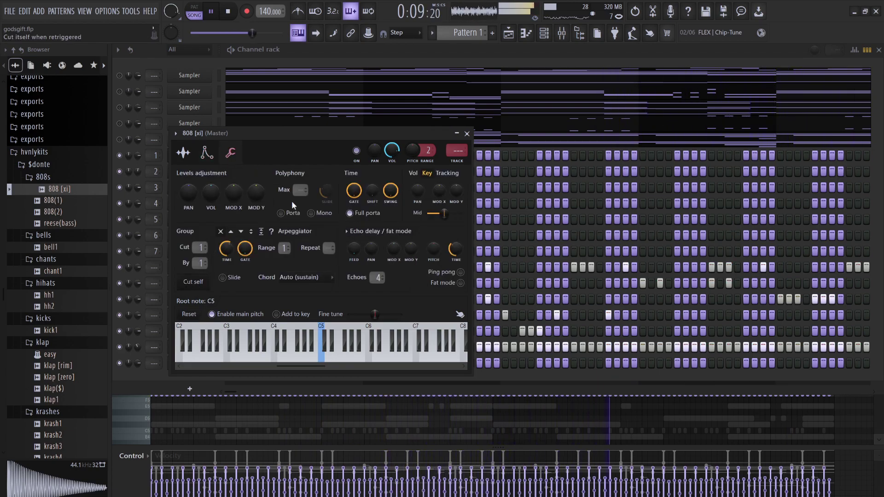
key(Escape)
- Program the 808 [xi] steps across the first four bars, beginning with steps 1, 7, 19, 25, 27, 31 and 37, while replaying the pattern
key(space)
key(space)
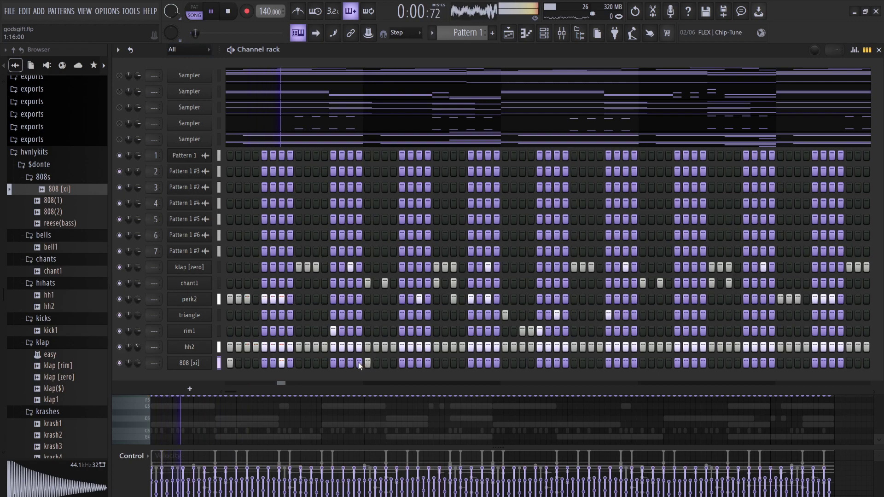
click(385, 362)
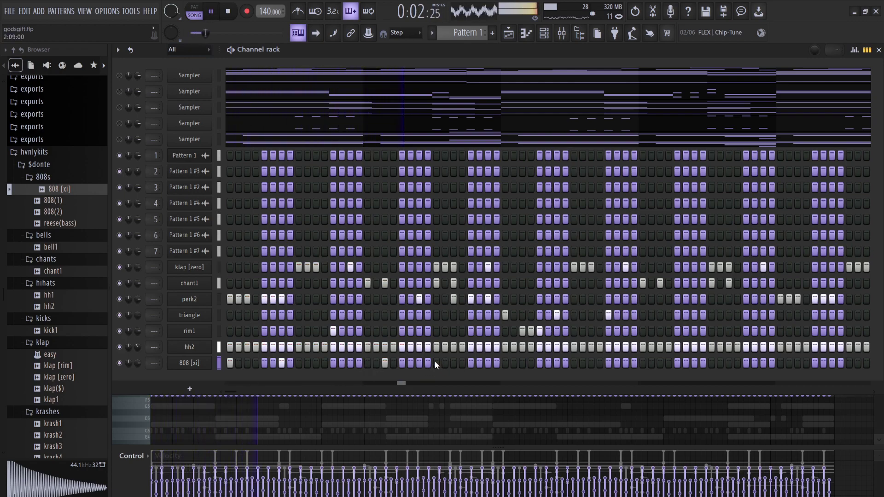
click(436, 363)
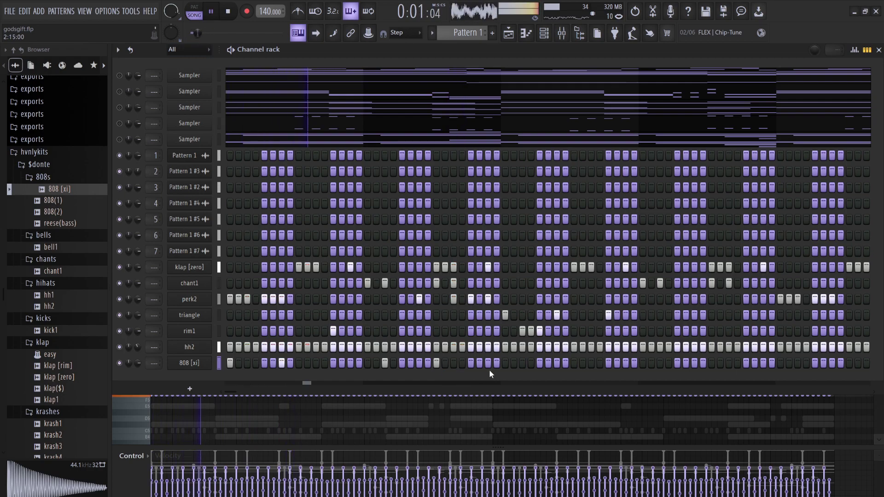
click(454, 363)
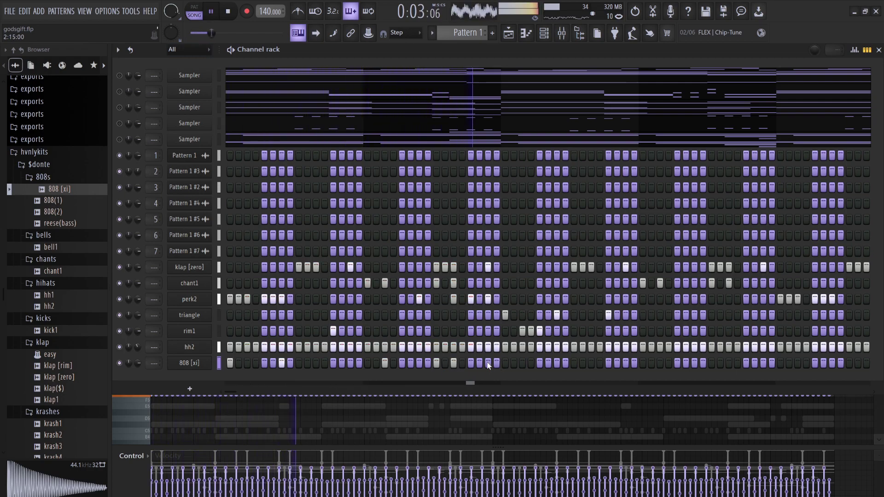
click(539, 364)
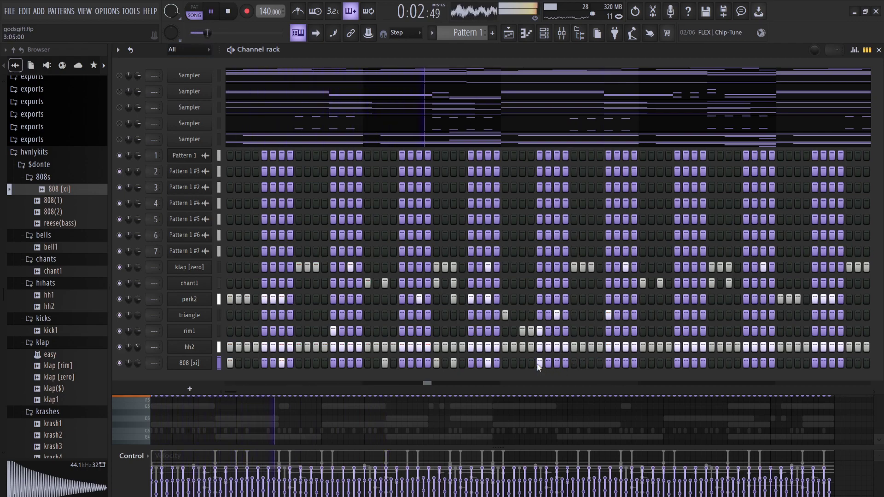
click(588, 362)
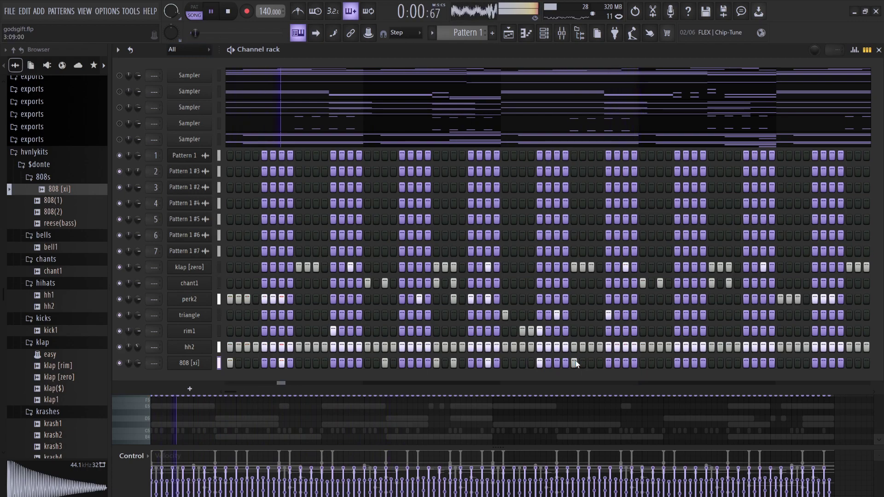
click(592, 362)
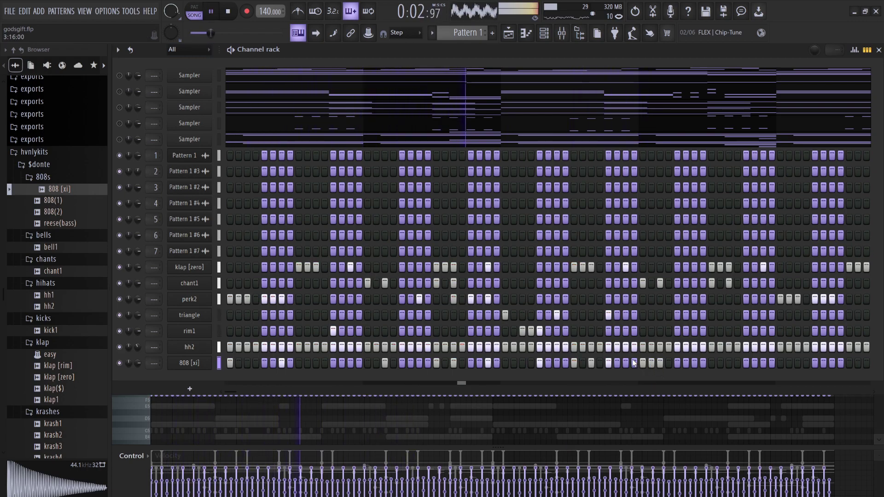
click(697, 361)
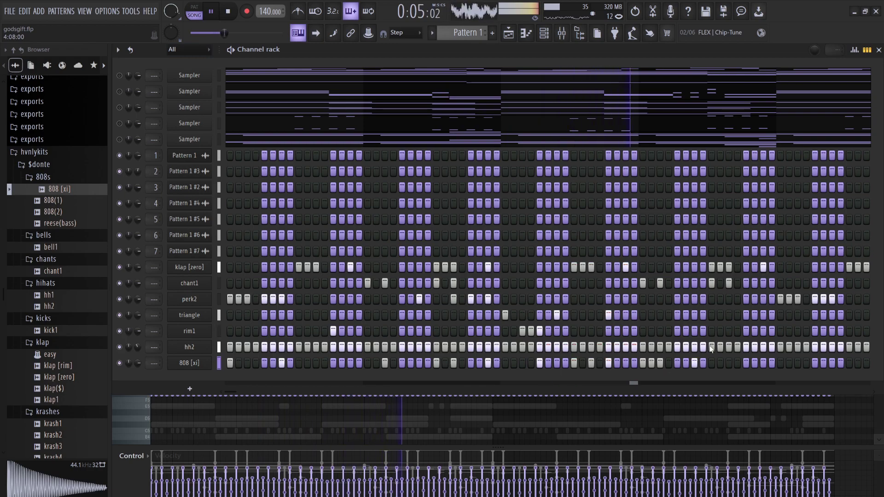
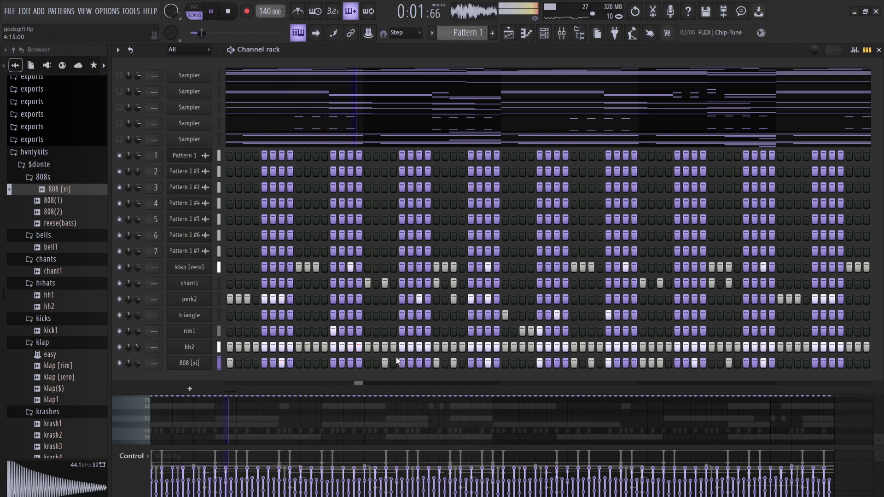
- Join the 808 [xi] notes end to end in the piano roll and duplicate bars 1 to 4 into bars 5 to 8
key(F7)
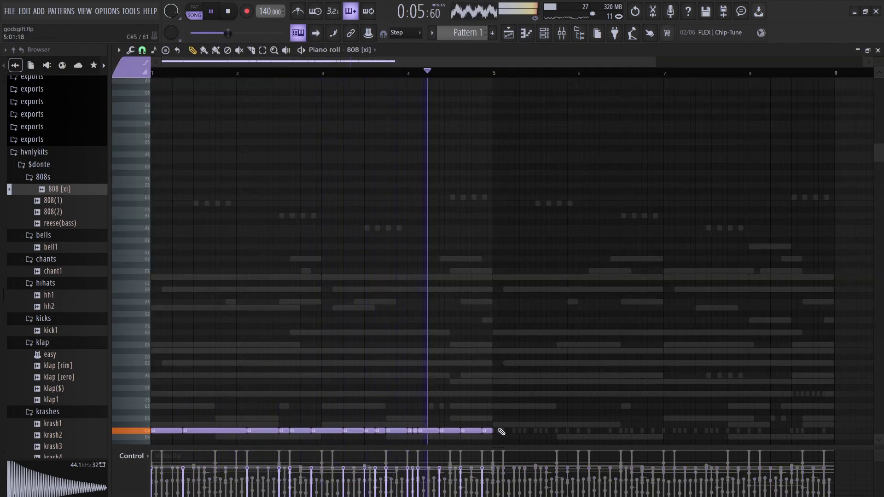
ctrl+drag(495, 448, 152, 336)
key(space)
key(space)
key(ctrl+d)
key(ctrl+s)
key(ctrl+b)
key(space)
- Transpose all the 808 [xi] notes up to F#5 by semitones, auditioning the pattern between moves
key(shift+Up)
key(shift+Up)
key(shift+Up)
key(shift+Up)
key(shift+Up)
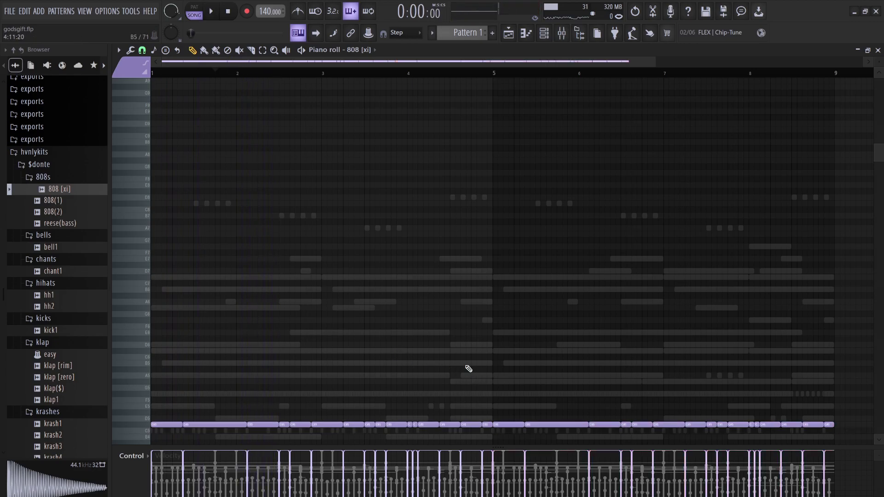
key(space)
key(space)
key(shift+Up)
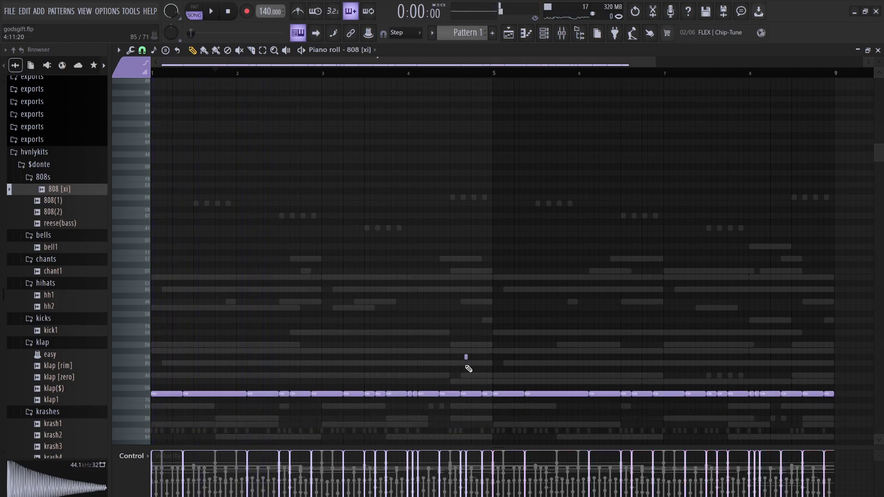
- Raise all the 808 [xi] notes to G#5 and play the pattern to check the tuning
key(shift+Down)
key(space)
key(space)
key(shift+Up)
key(shift+Up)
key(shift+Up)
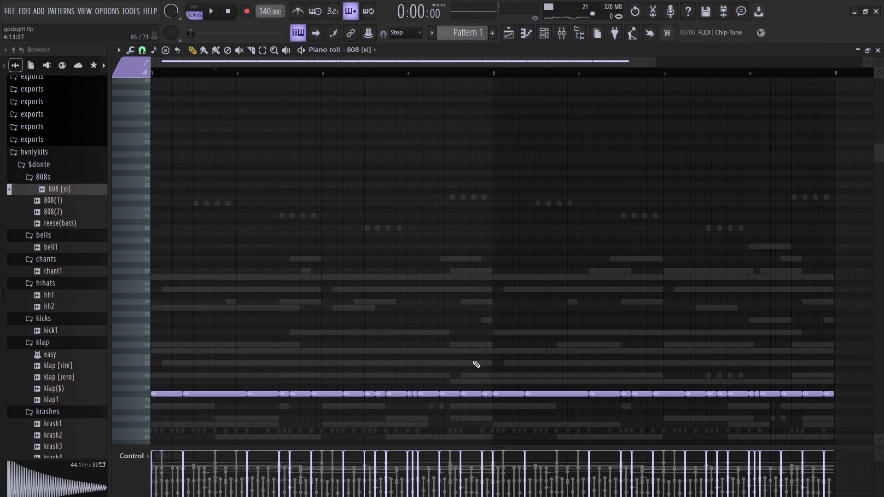
key(space)
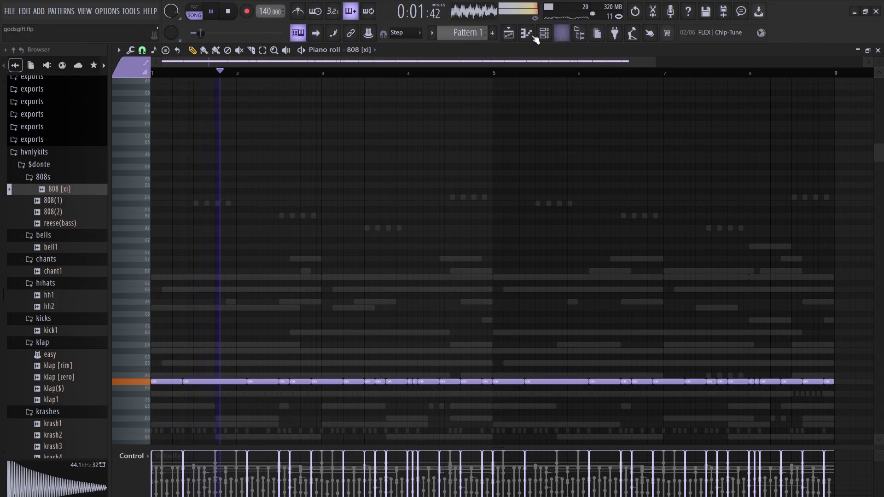
- Stop playback, set the root note of the 808 [xi] channel to F#5 and reopen its piano roll
click(543, 34)
click(543, 35)
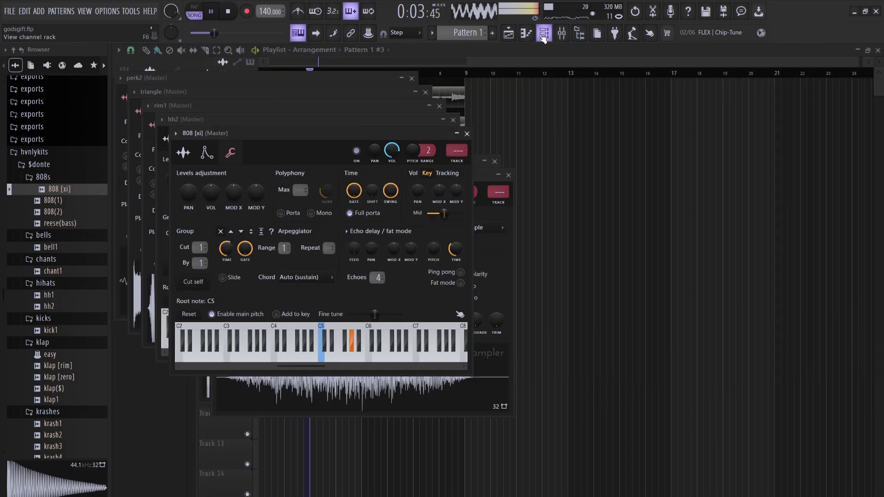
click(544, 35)
key(space)
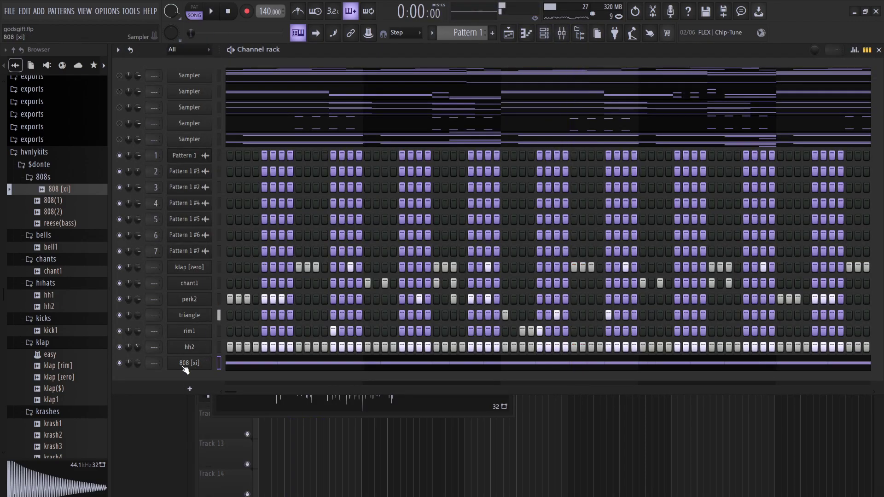
click(184, 366)
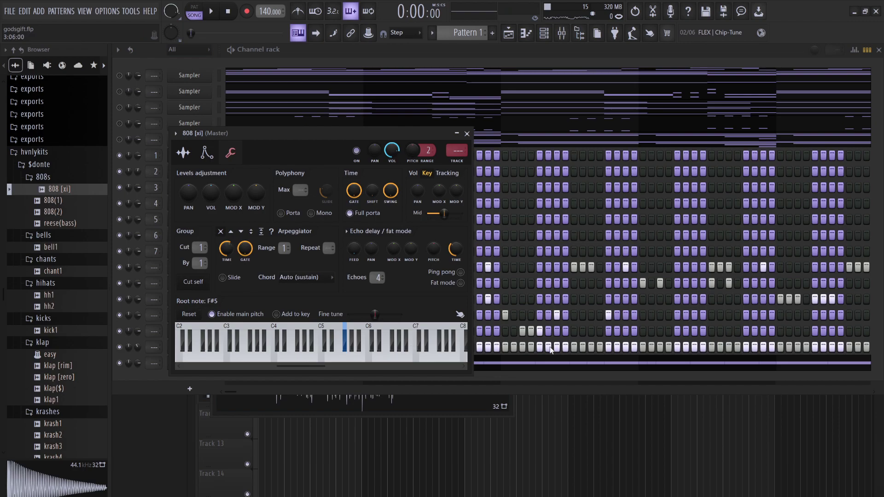
click(556, 363)
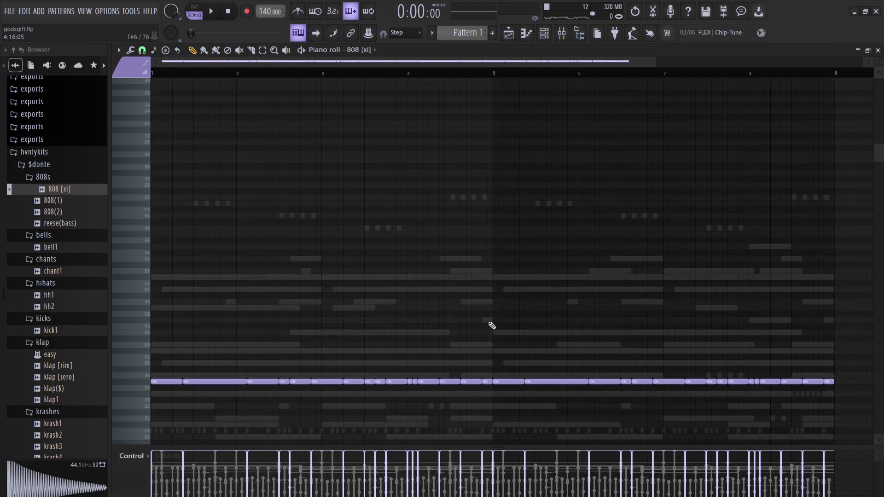
- Transpose all the 808 [xi] notes down to F#5 for an audition, raise them to B5 and replay the pattern
key(Down)
key(Down)
key(space)
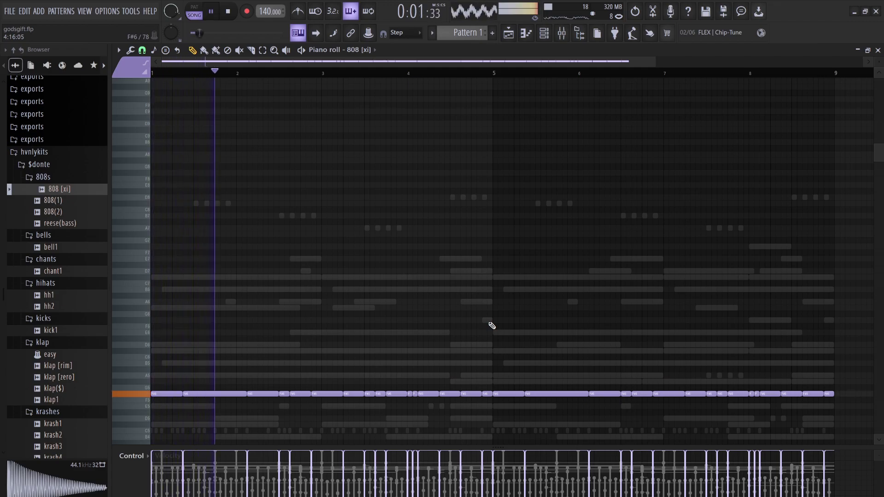
key(space)
key(Up)
key(Up)
key(Up)
key(Up)
key(Up)
key(space)
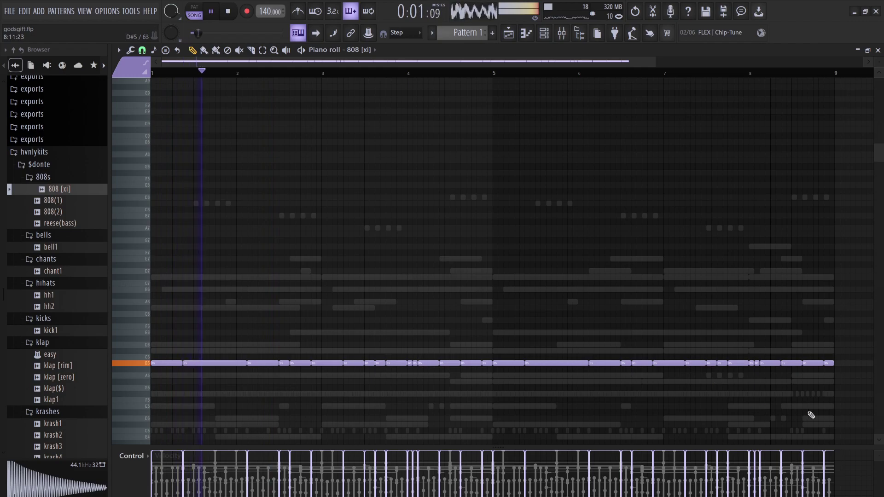
- Lower the 808 [xi] notes in bars 5 to 8 by three semitones to G#5
drag(858, 402, 514, 317)
key(Down)
key(Down)
key(Down)
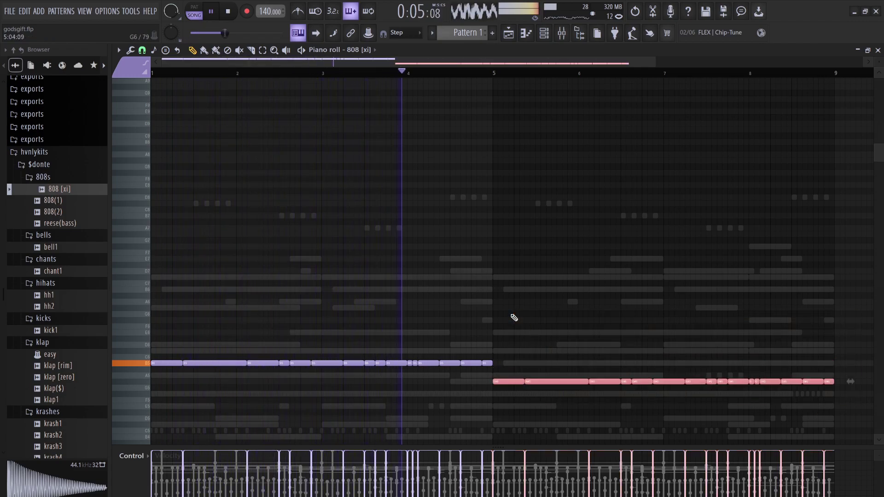
ctrl+click(511, 436)
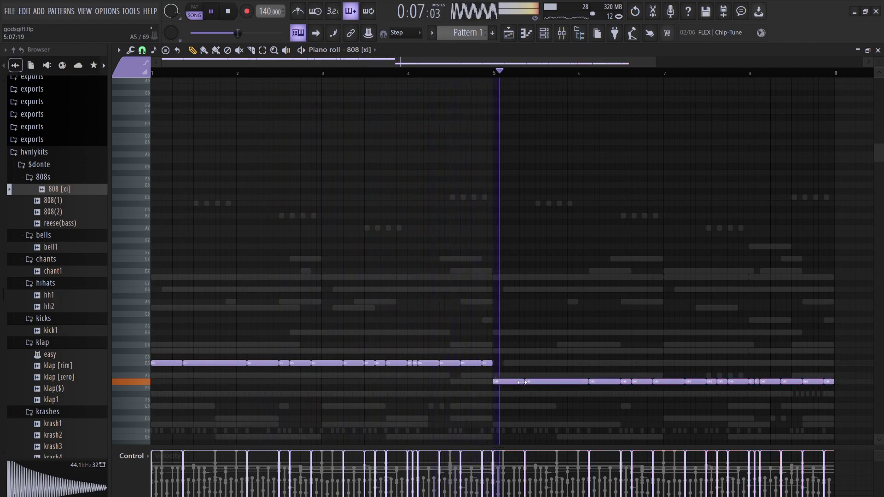
- Shorten the second 808 [xi] note of bar 5, fill the gap with two short A5 notes and replay the pattern
drag(587, 382, 564, 375)
click(558, 375)
key(space)
key(space)
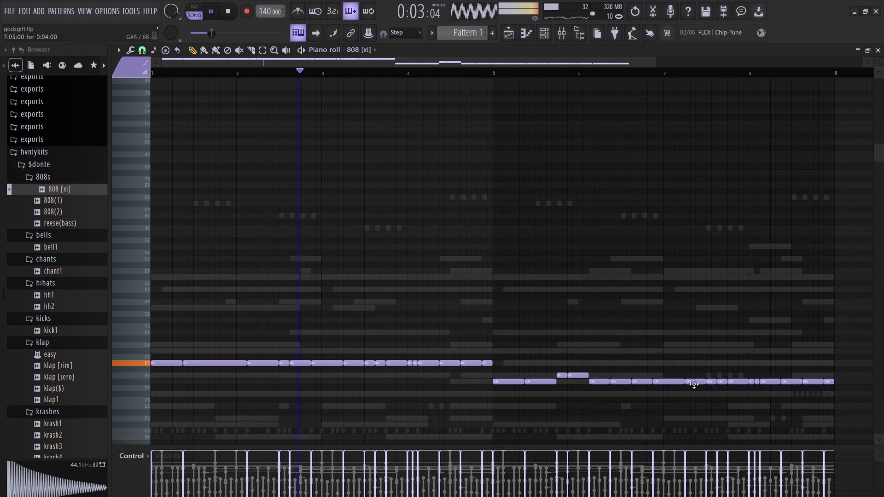
- Vary the 808 [xi] line in bars 7 and 8 by splitting longer notes and raising single notes to C#6, D6 and A5
drag(693, 384, 692, 347)
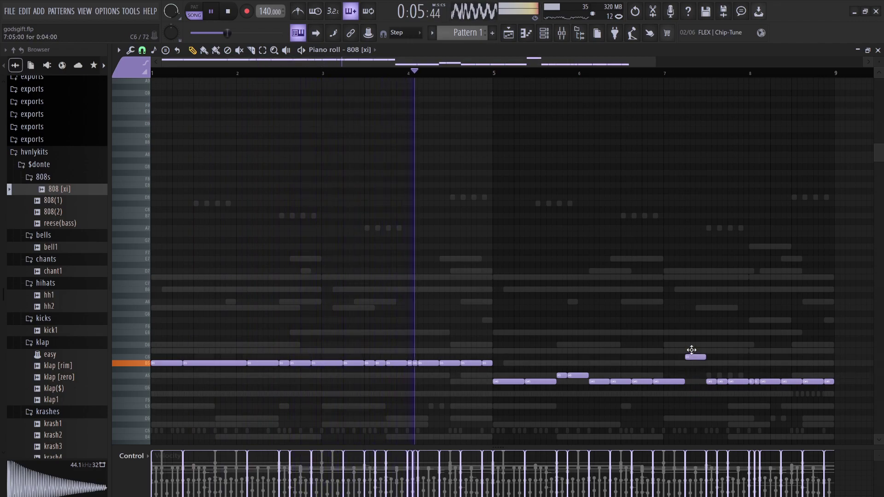
click(736, 382)
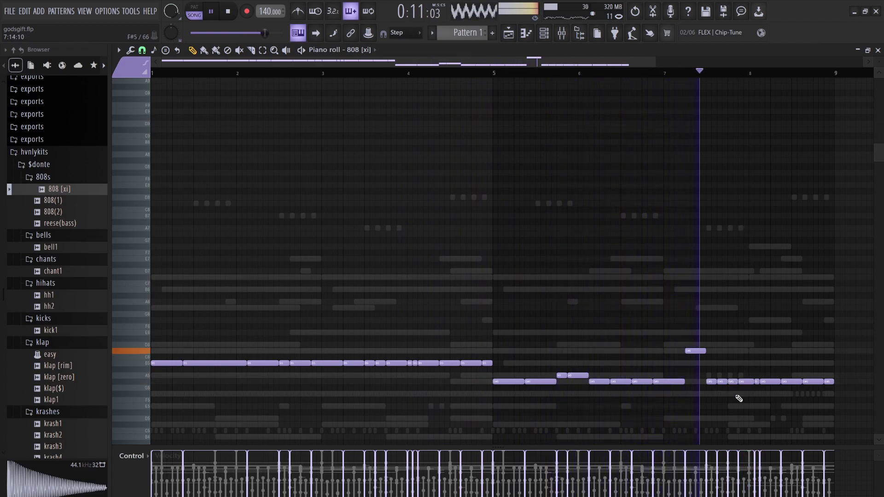
key(ctrl+s)
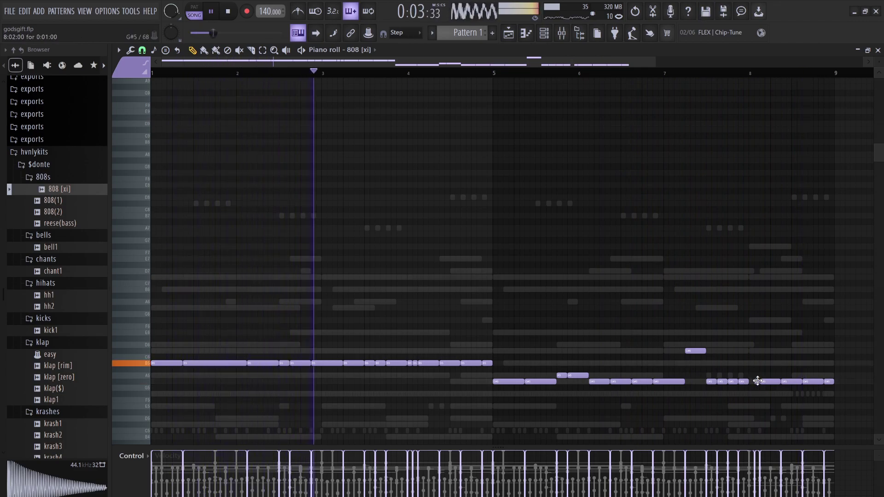
drag(752, 377, 751, 343)
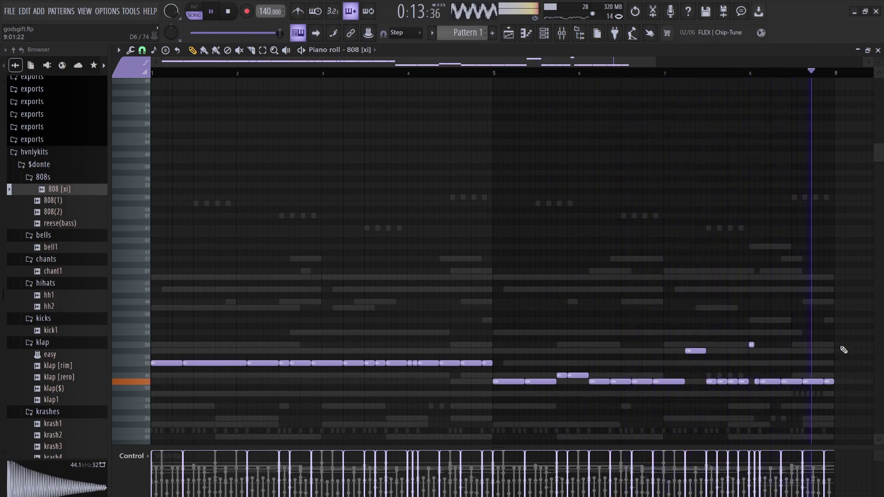
drag(793, 382, 783, 383)
click(794, 376)
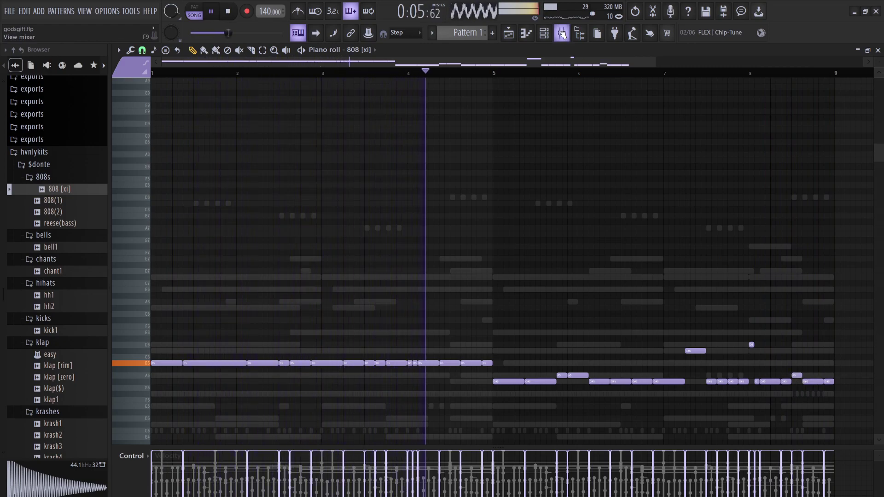
- Audition the samples in the hvnlydonte krash folder and add krash as a new channel below 808 [xi]
key(F6)
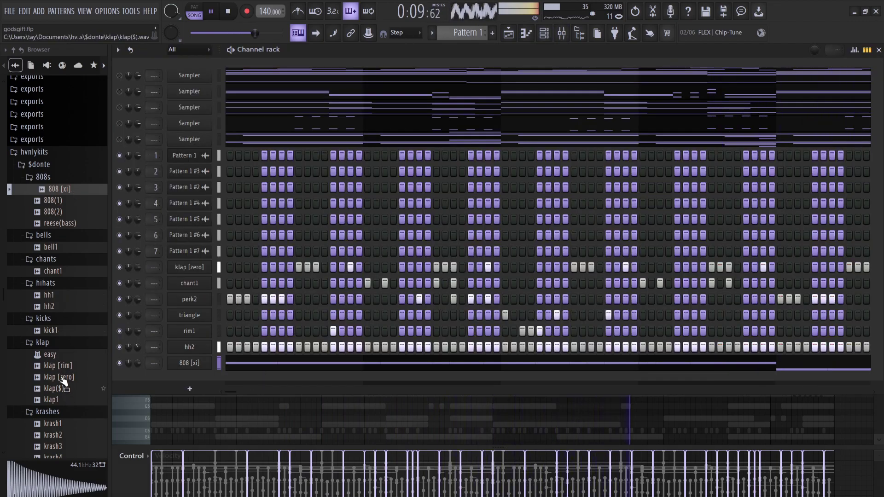
scroll(61, 356, down, 4)
scroll(62, 363, up, 15)
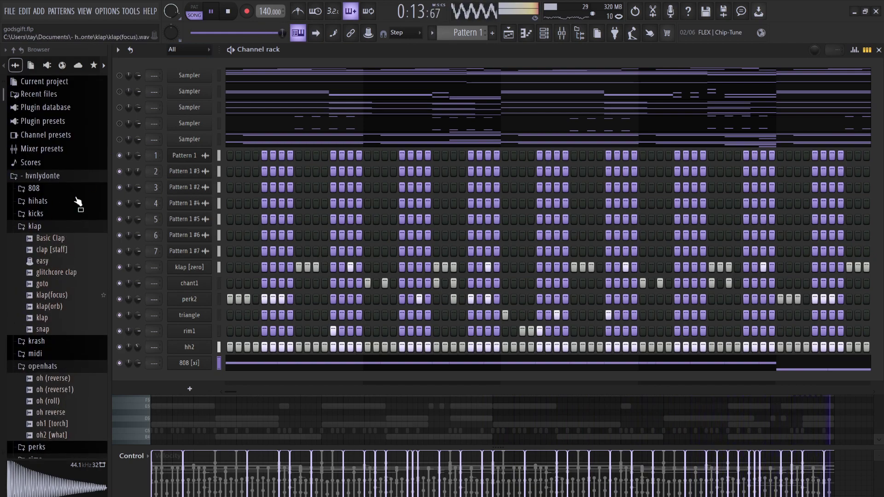
click(46, 345)
click(48, 352)
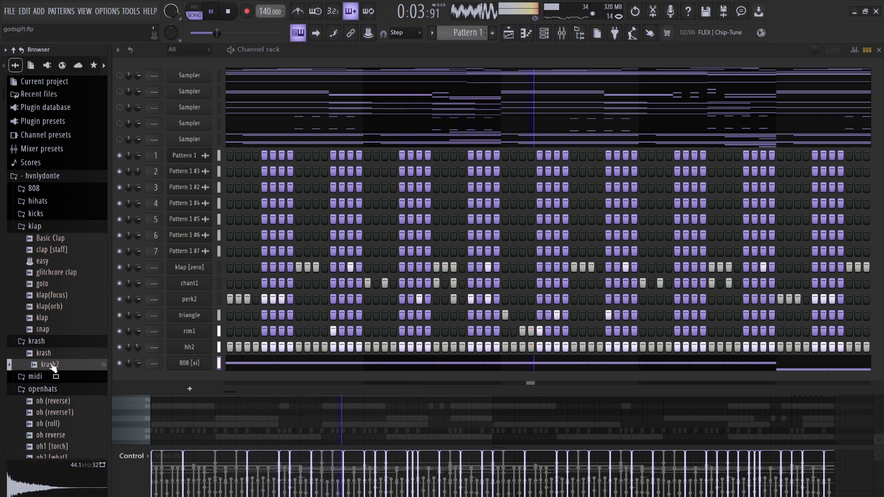
click(46, 357)
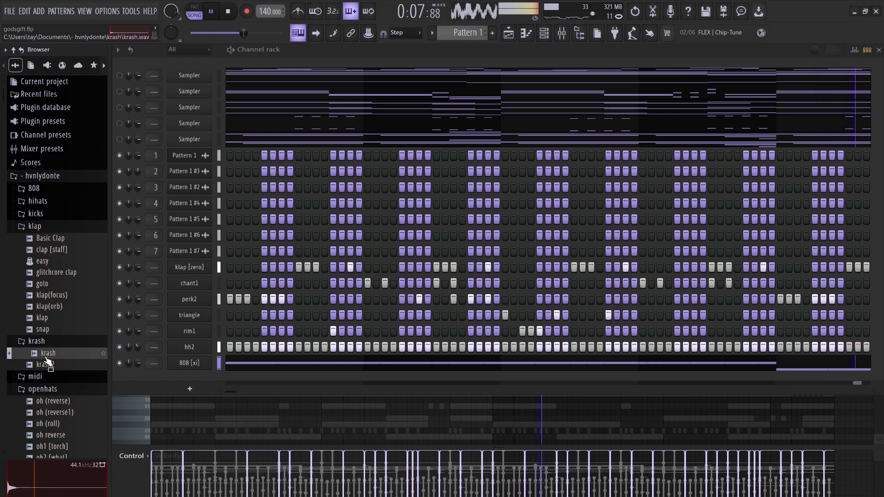
drag(46, 358, 208, 379)
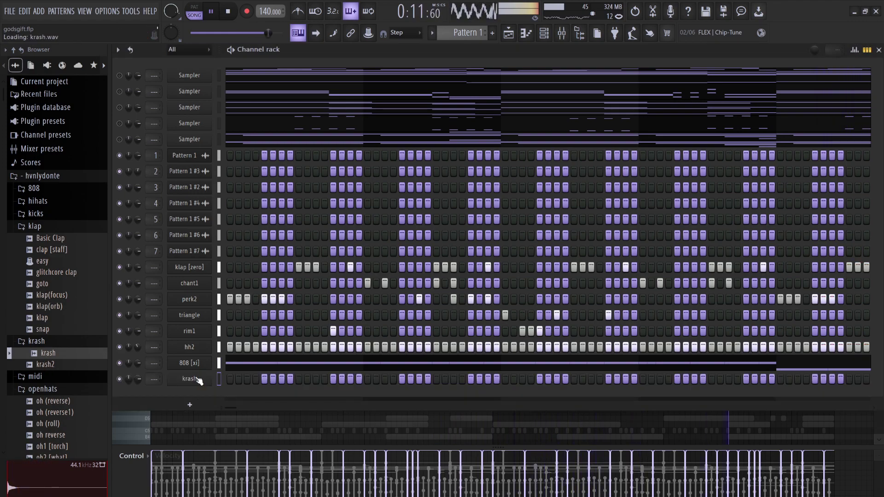
- Raise the krash sample's precomputed Boost effect and close its channel settings
click(287, 290)
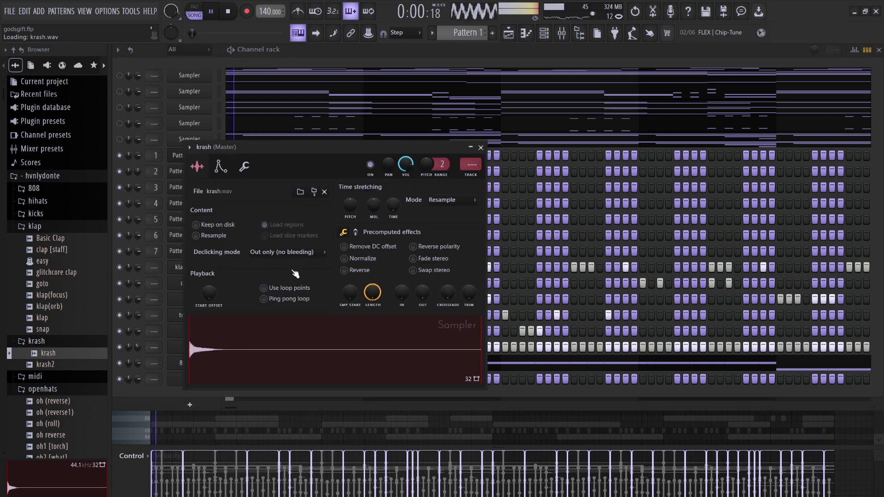
click(356, 232)
drag(354, 250, 354, 223)
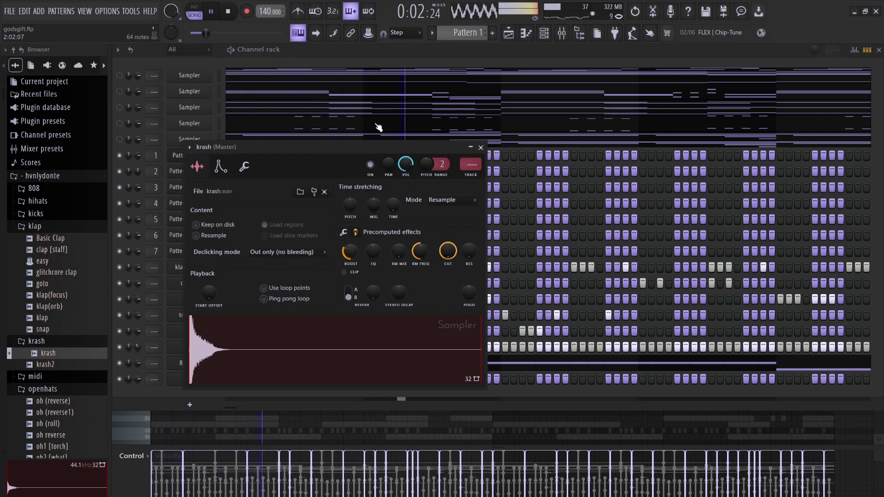
click(350, 60)
- Program the krash channel on steps 1, 17, 23, 29 and 33 while replaying the pattern
key(space)
click(232, 381)
key(space)
click(367, 379)
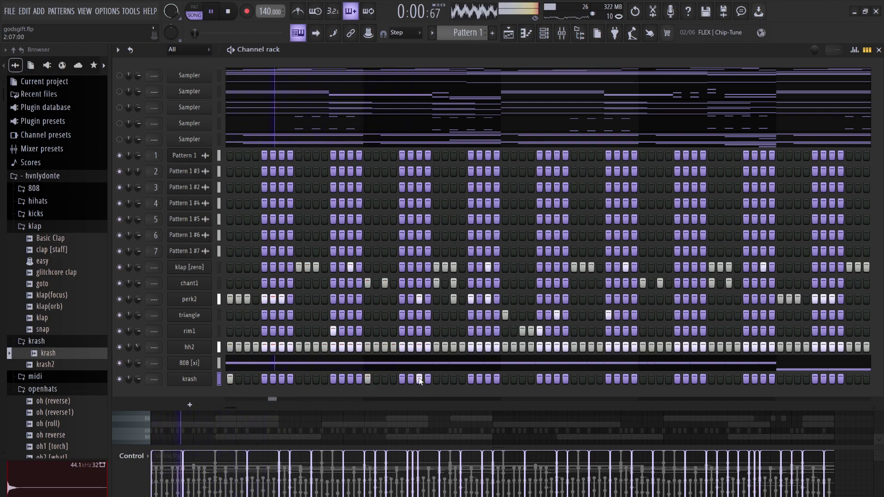
click(478, 380)
click(478, 379)
click(471, 380)
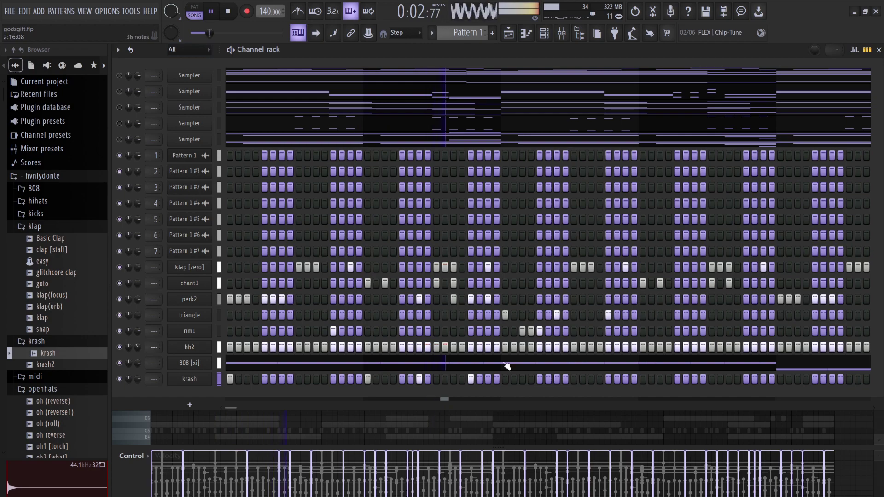
click(503, 378)
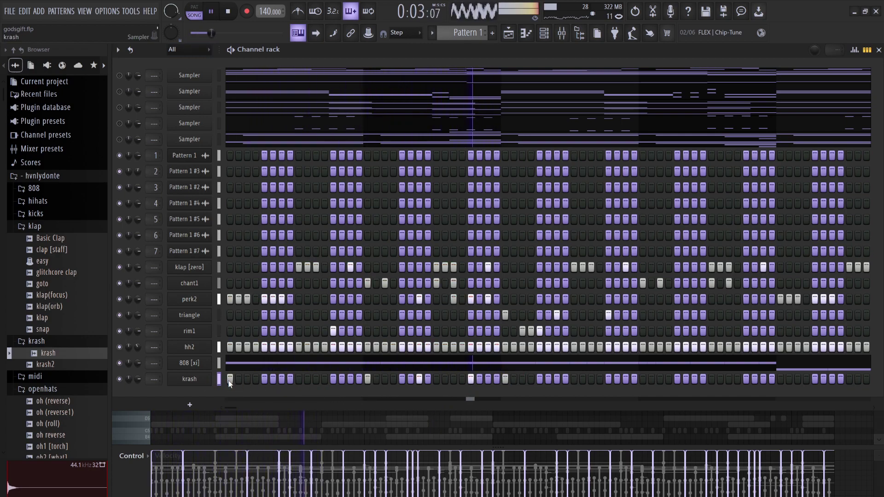
- In the piano roll, move the bar 3 krash note to step 3 and add C5 hits through bars 3 and 4
key(F7)
key(space)
key(space)
drag(321, 433, 331, 433)
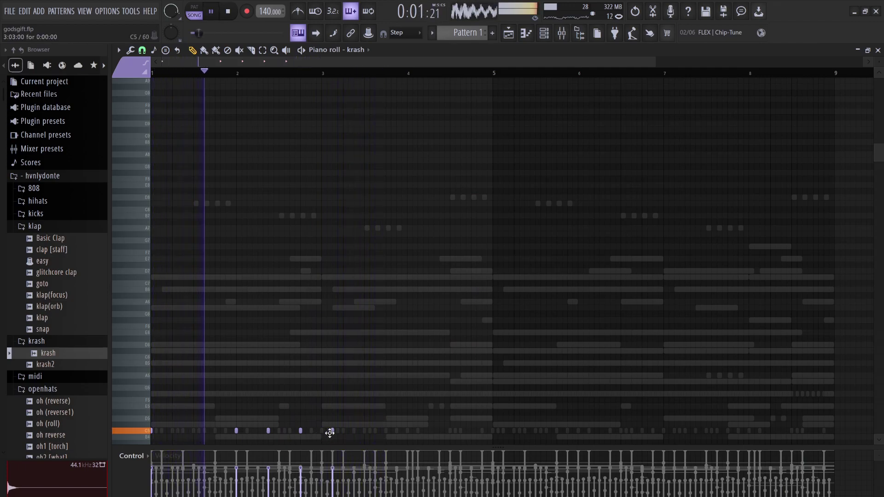
click(364, 431)
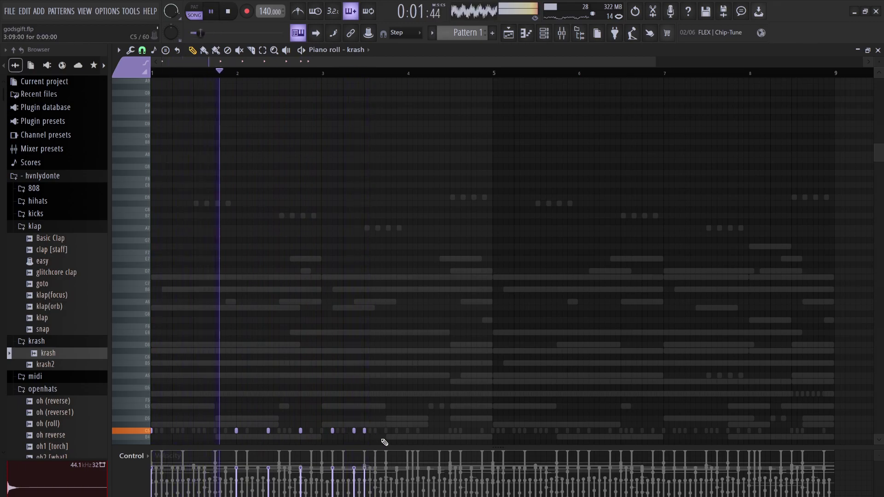
click(396, 431)
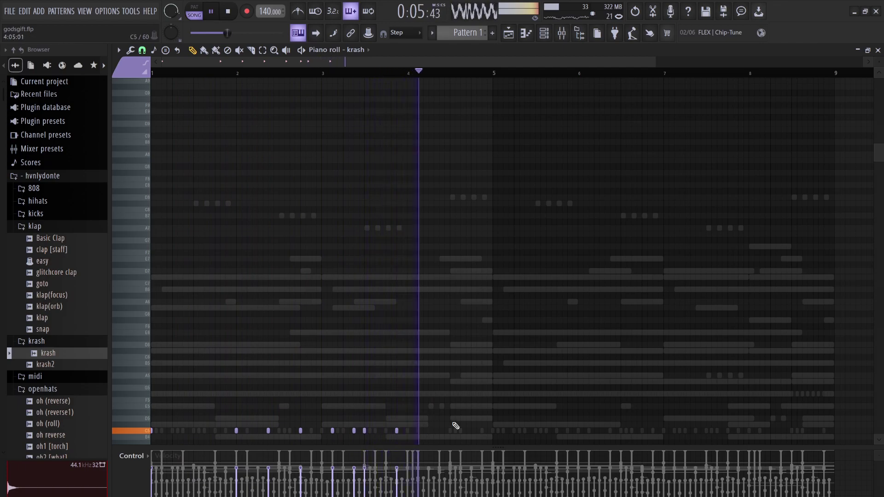
click(450, 431)
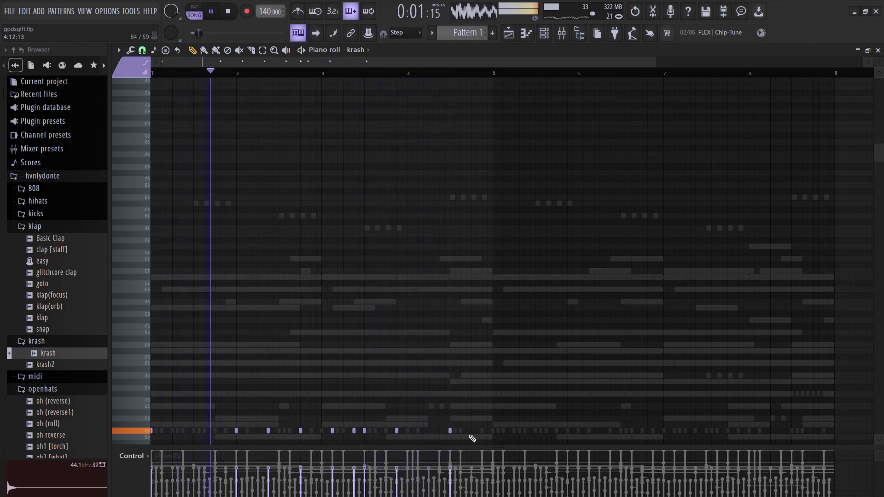
click(471, 431)
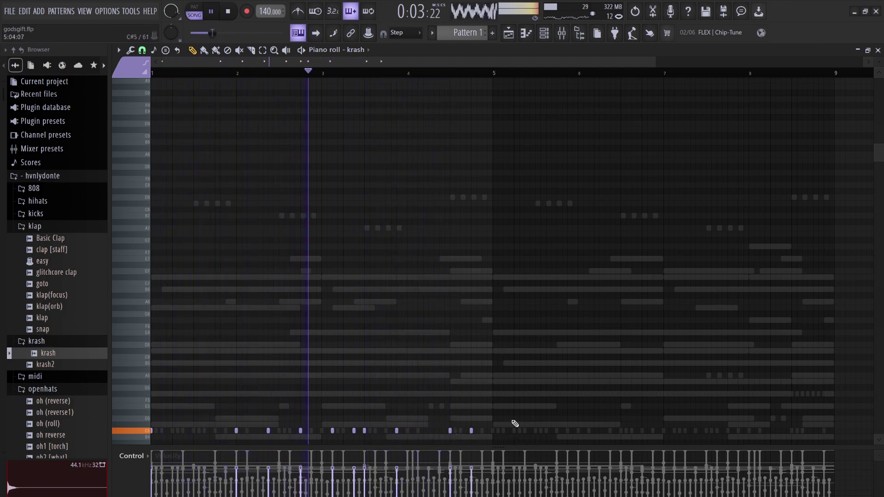
- Stop playback and duplicate the krash notes of bars 1 to 4 into bars 5 to 8
scroll(515, 423, down, 3)
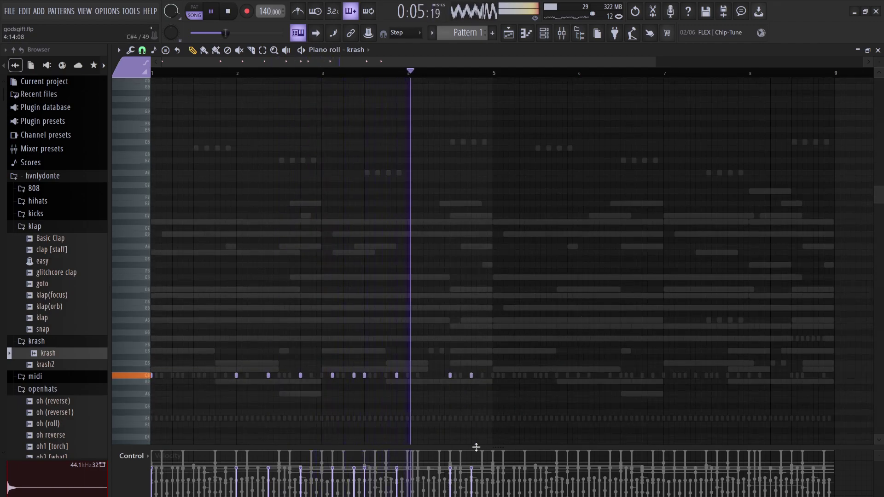
key(space)
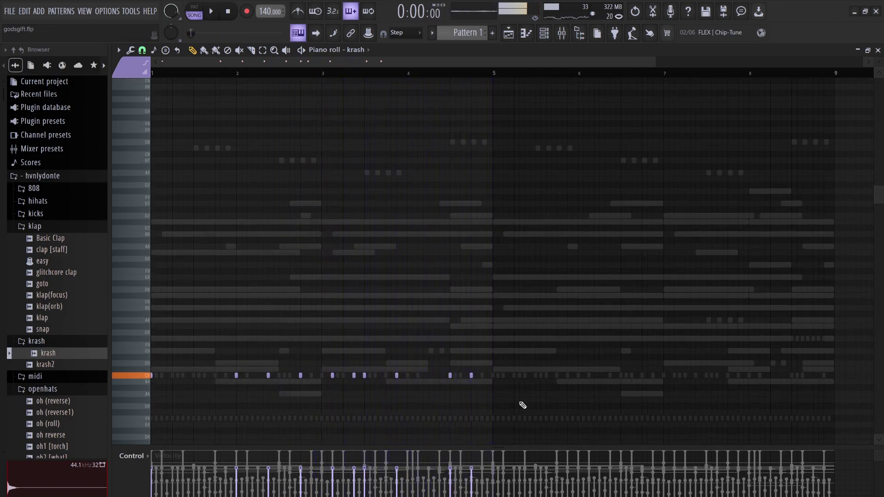
key(ctrl+b)
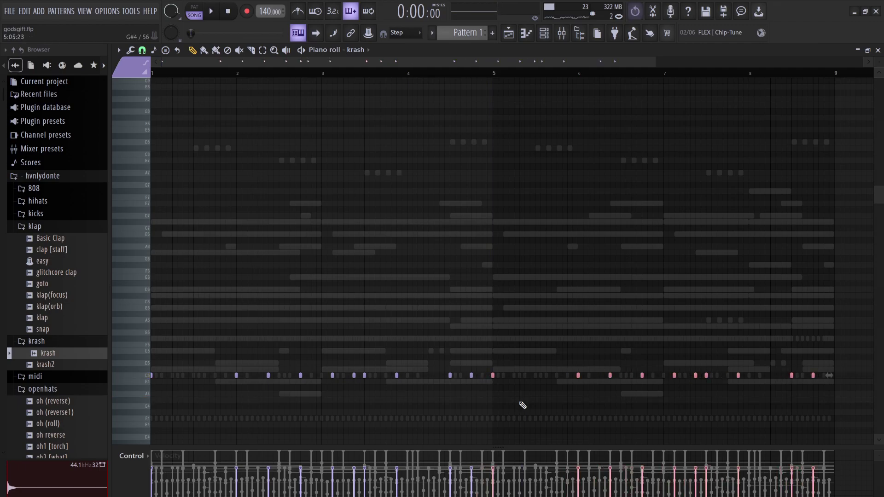
- Layer all the krash notes with copies one semitone lower at B4 and play the pattern
drag(536, 297, 152, 258)
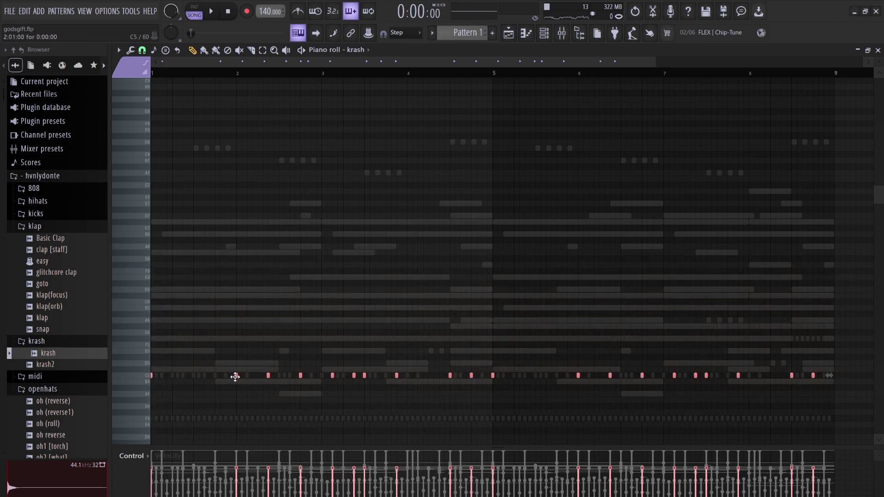
key(space)
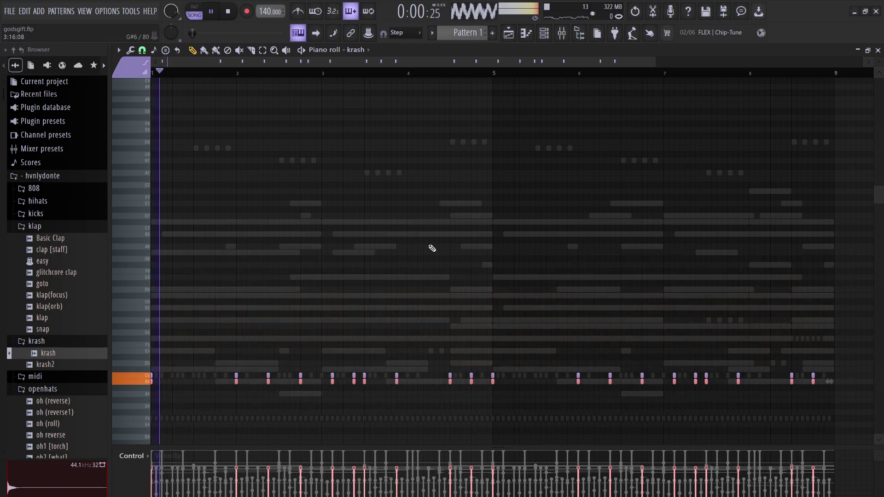
ctrl+click(431, 237)
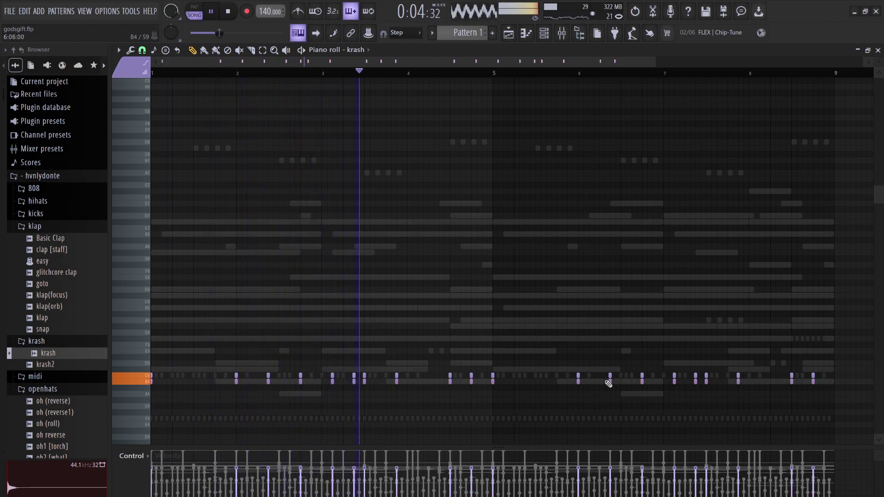
- Set the krash channel's volume to 65% in the channel rack and save the project
click(543, 32)
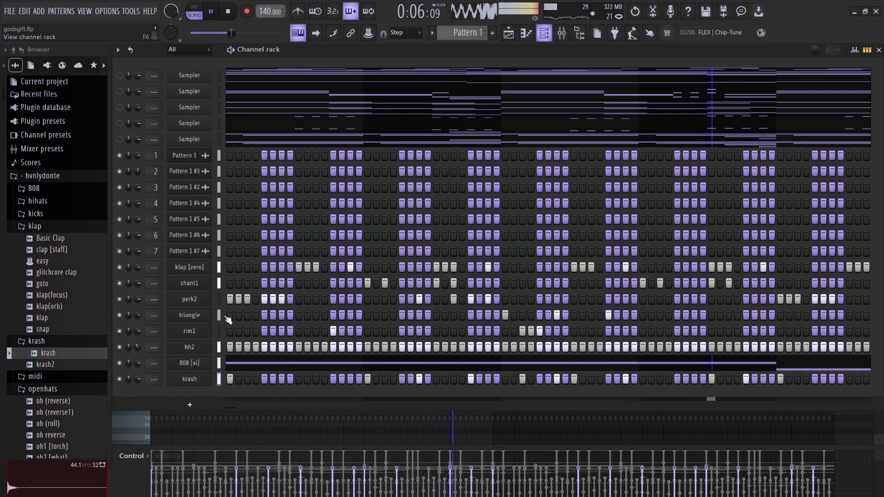
drag(139, 379, 139, 390)
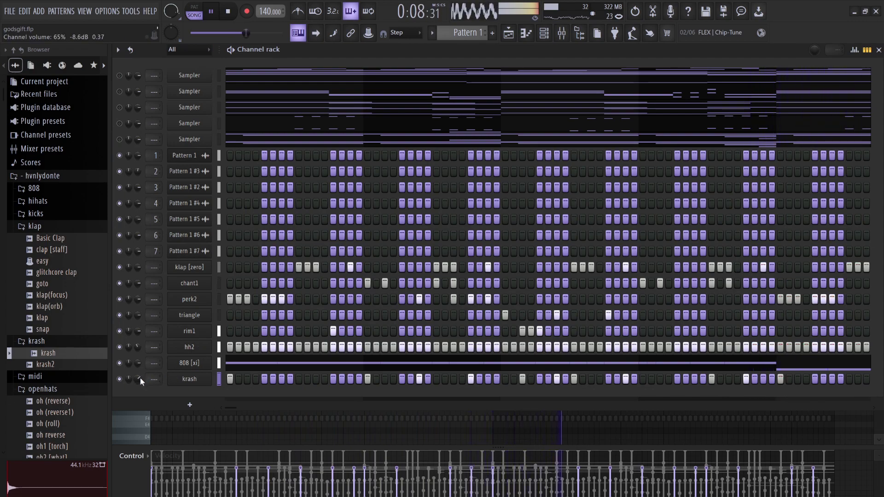
key(ctrl+s)
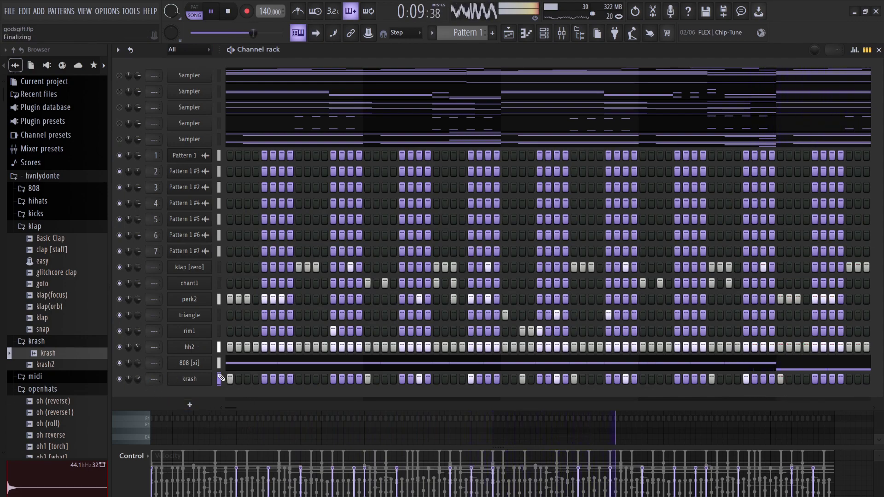
- Move the 808 [xi] channel up the channel rack so it sits directly above klap [zero]
key(alt+Up)
key(alt+Up)
key(alt+Up)
key(alt+Up)
key(alt+Up)
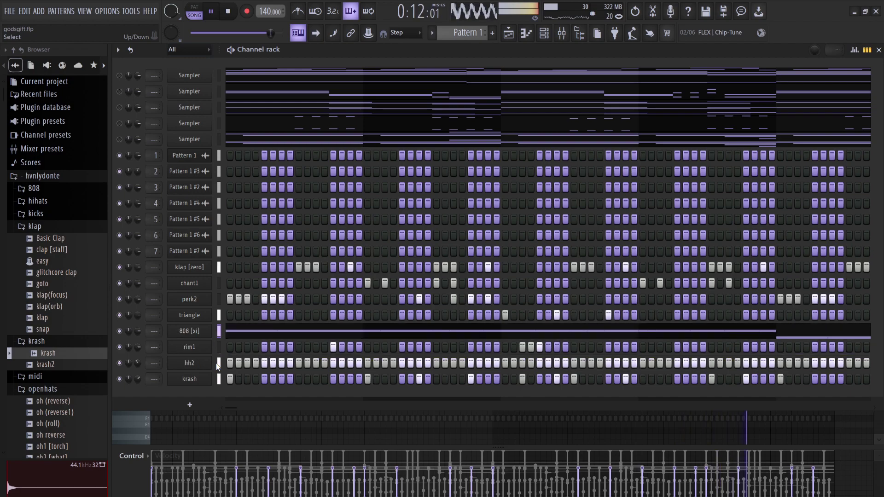
key(alt+Up)
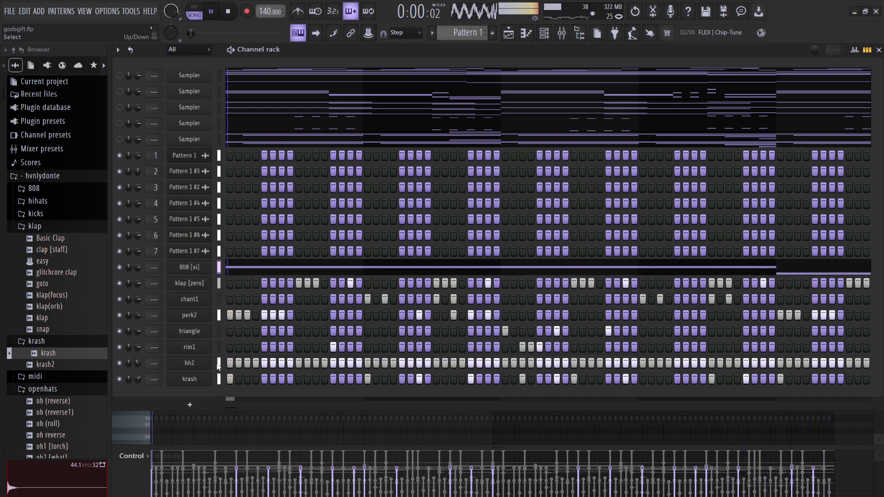
- Move the chant1 channel down the channel rack so it sits directly above krash
click(219, 299)
key(alt+Down)
key(alt+Down)
key(alt+Down)
key(alt+Down)
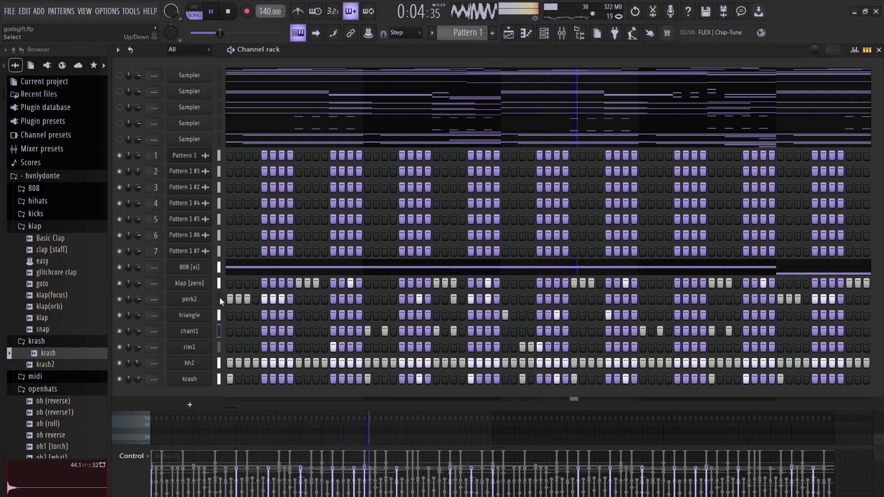
- Select the channels from 808 [xi] to krash and link them to consecutive mixer tracks starting at insert 11
drag(219, 267, 219, 381)
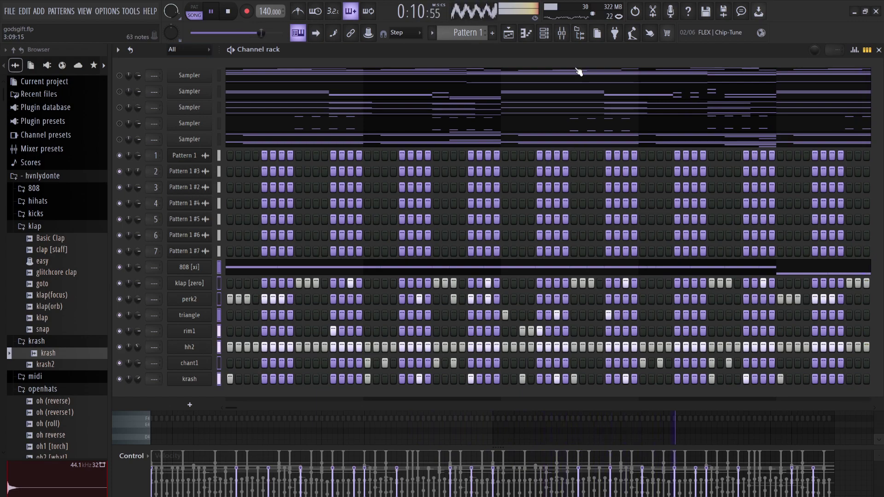
click(562, 33)
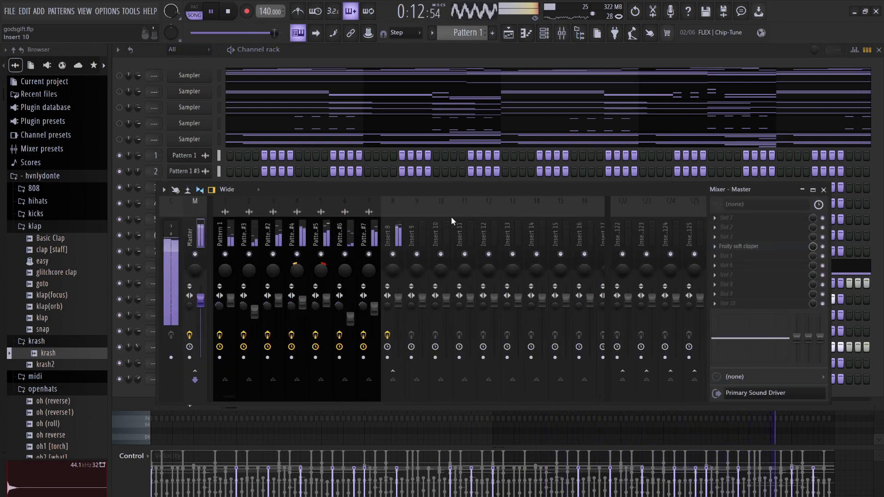
click(469, 302)
key(ctrl+shift+l)
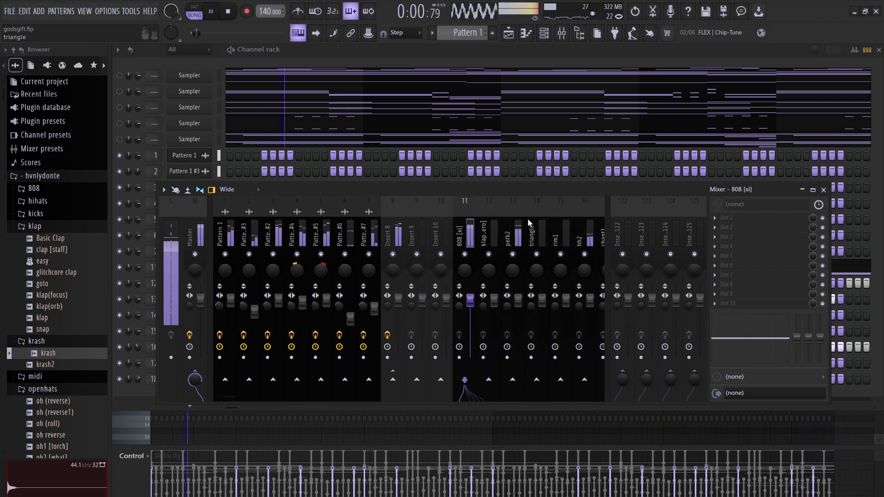
- Select mixer tracks 11 to 18, 808 [xi] through krash, and route them only to Insert 10
scroll(525, 225, down, 3)
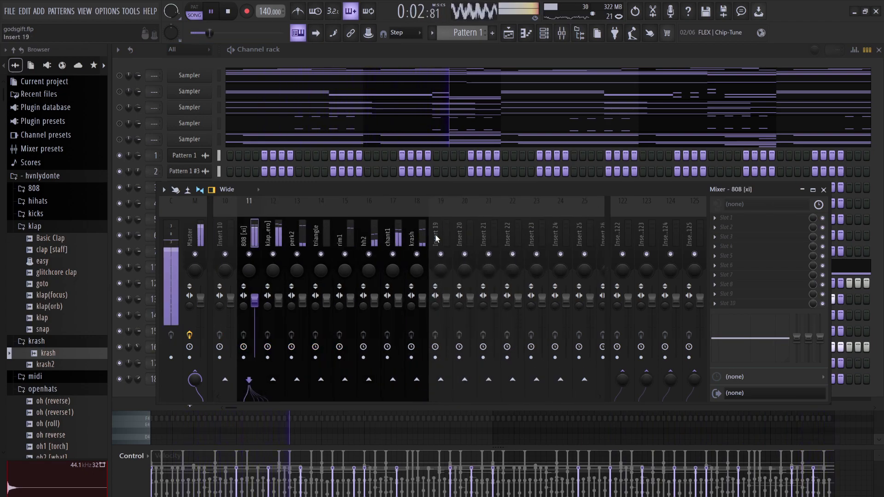
drag(416, 224, 257, 233)
click(226, 223)
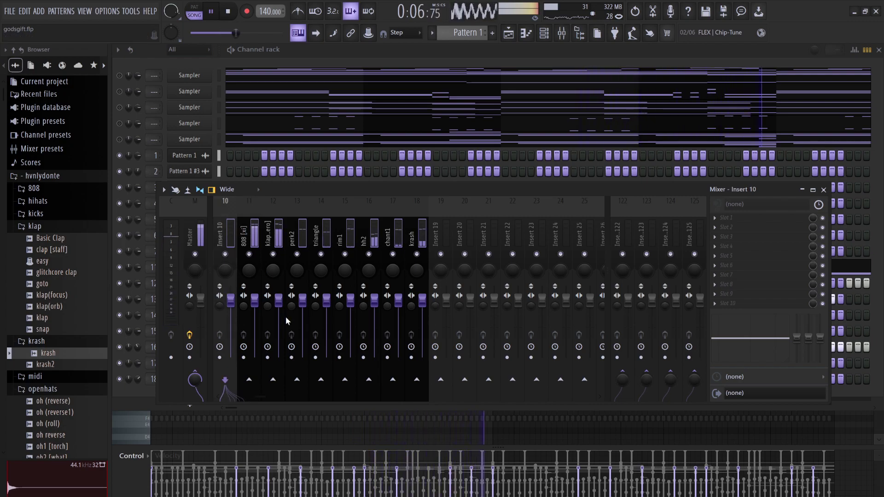
- Pull the faders of the klap [zero] through krash mixer tracks down to zero and stop playback
click(274, 270)
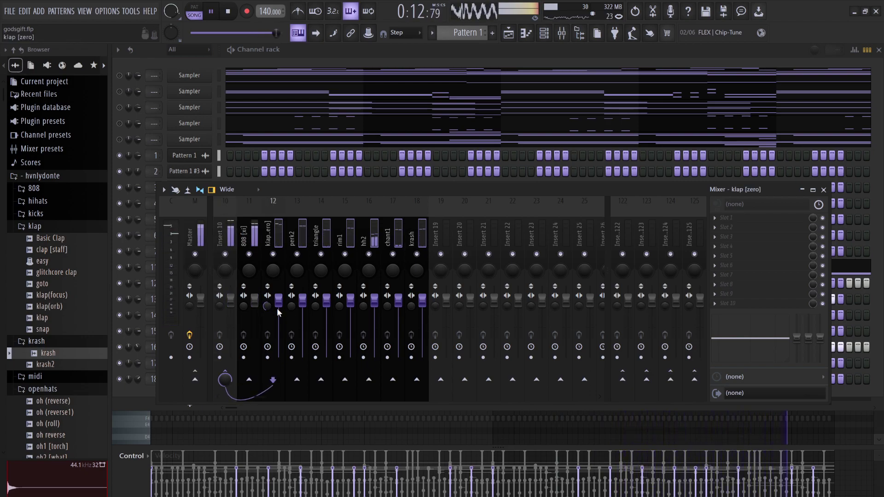
drag(279, 303, 278, 357)
drag(302, 301, 303, 359)
key(space)
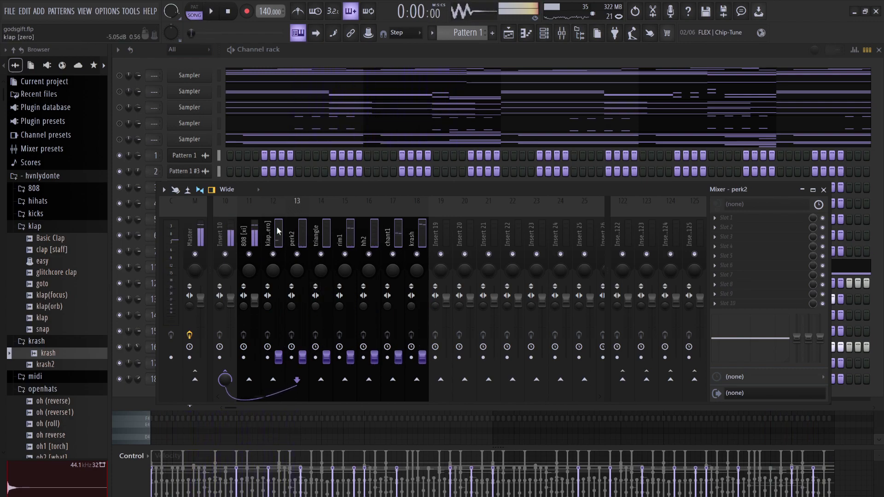
- Lower the Insert 10 fader and adjust the 808 [xi] track's stereo separation, replaying the loop
click(221, 236)
mouse_move(244, 307)
mouse_down()
mouse_move(244, 267)
mouse_move(232, 307)
mouse_move(256, 293)
mouse_up()
key(space)
- Load Fruity parametric EQ 2 in HQ mode in slot 3 of the 808 [xi] track and set the track fader to 111%
scroll(313, 236, up, 3)
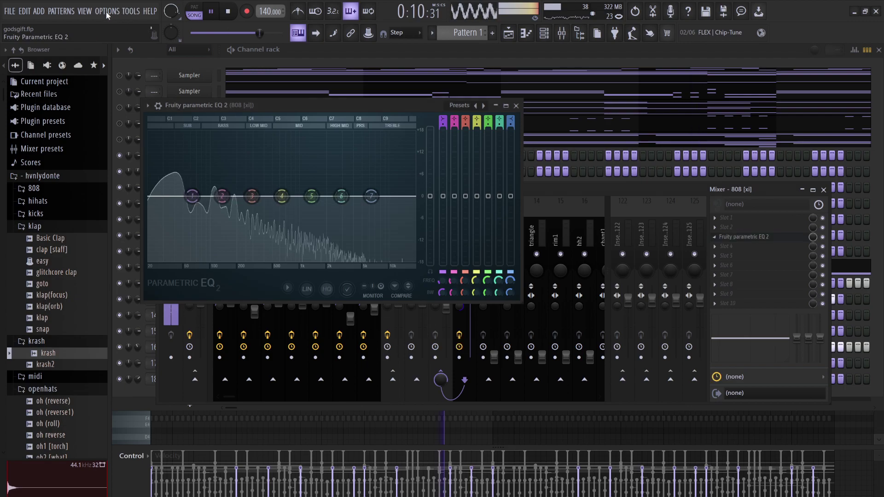
key(space)
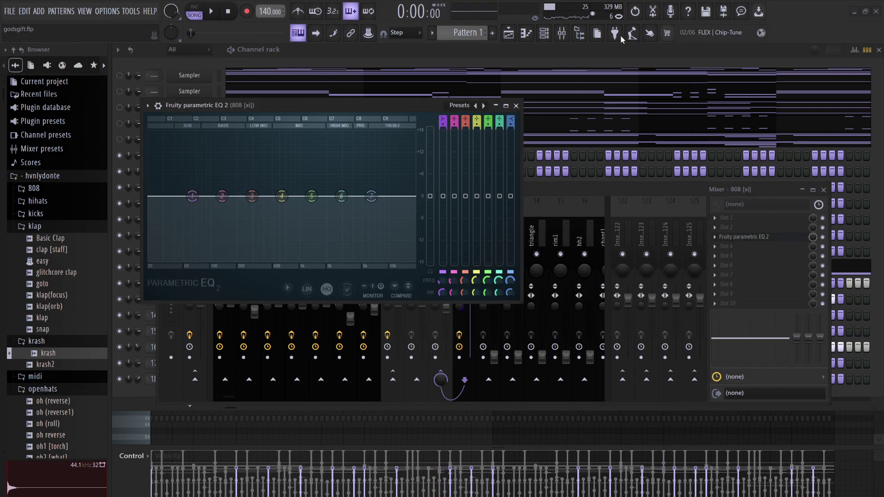
key(space)
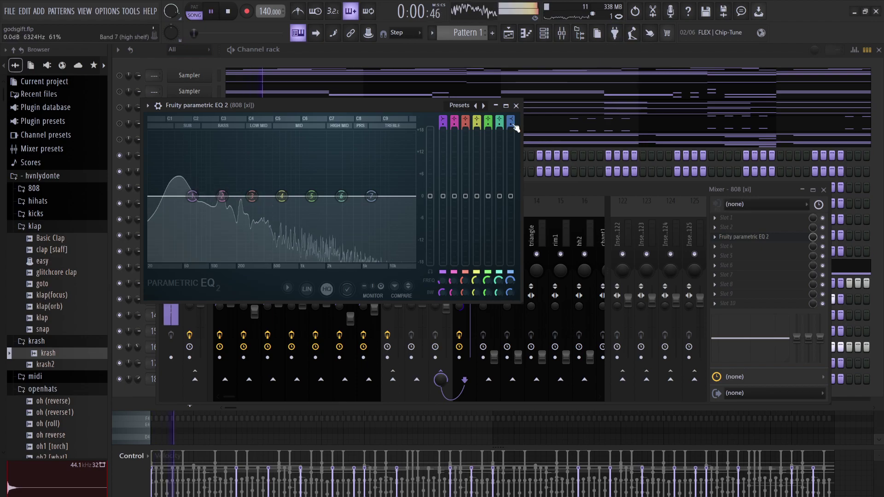
click(516, 105)
drag(471, 291, 471, 295)
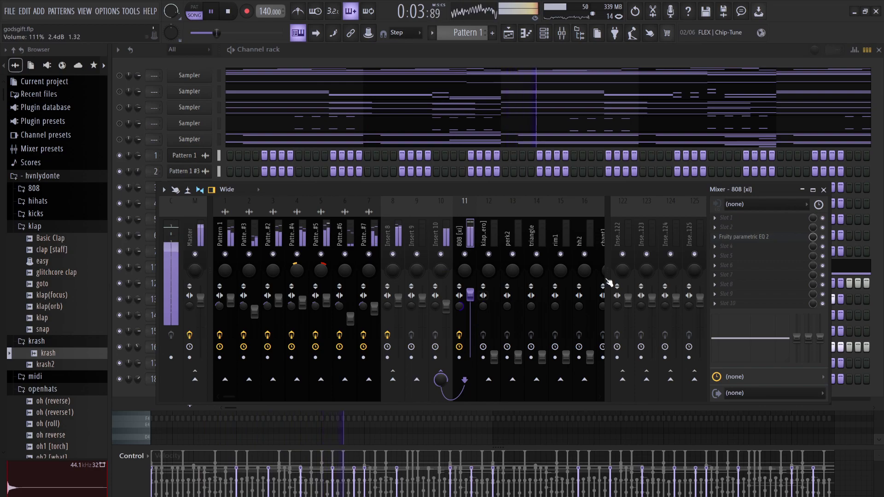
- In the 808's equalizer, cut the highs with band 7, boost the lows with band 3 and set band 2 to 7.0 dB at 256 Hz
click(740, 238)
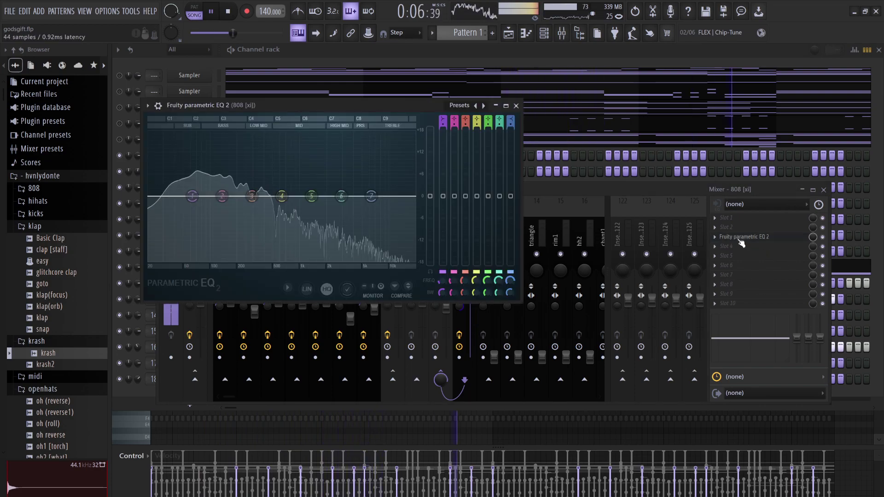
drag(371, 196, 319, 260)
drag(259, 203, 194, 162)
drag(221, 197, 246, 171)
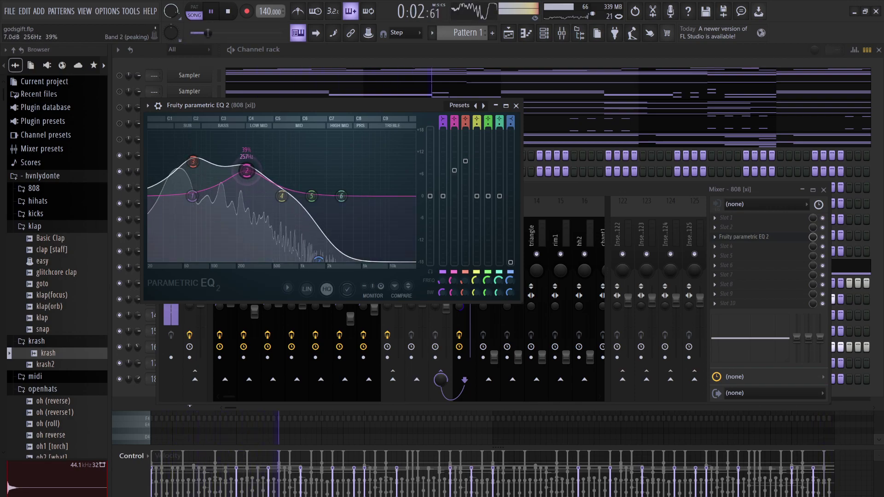
click(516, 105)
key(space)
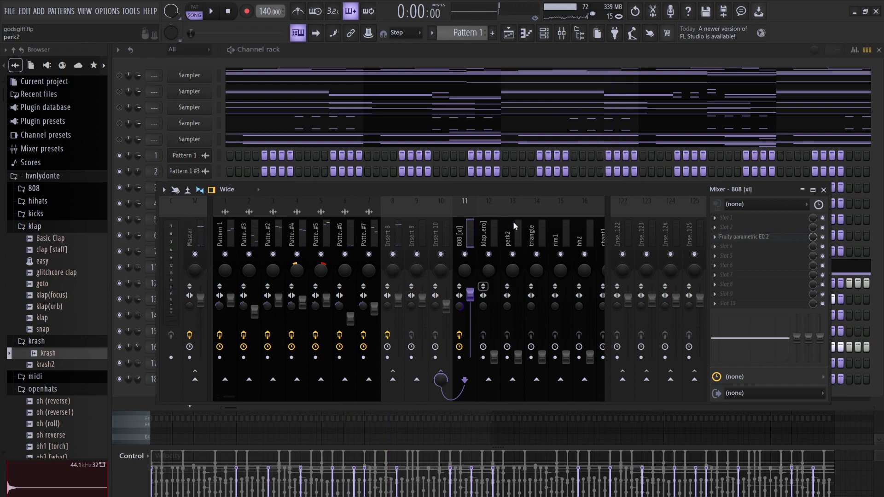
- Load FabFilter Saturn 2 in slot 6 of the 808 [xi] mixer track and set its style to Warm Tube
key(F9)
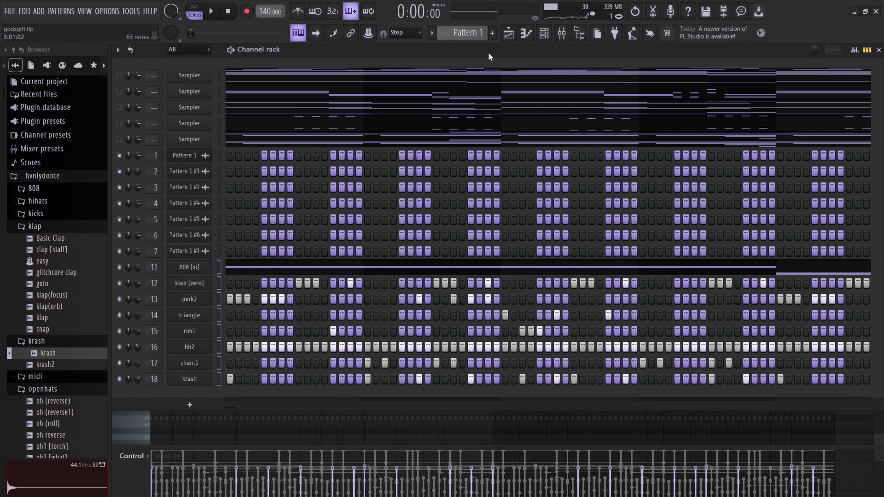
click(509, 35)
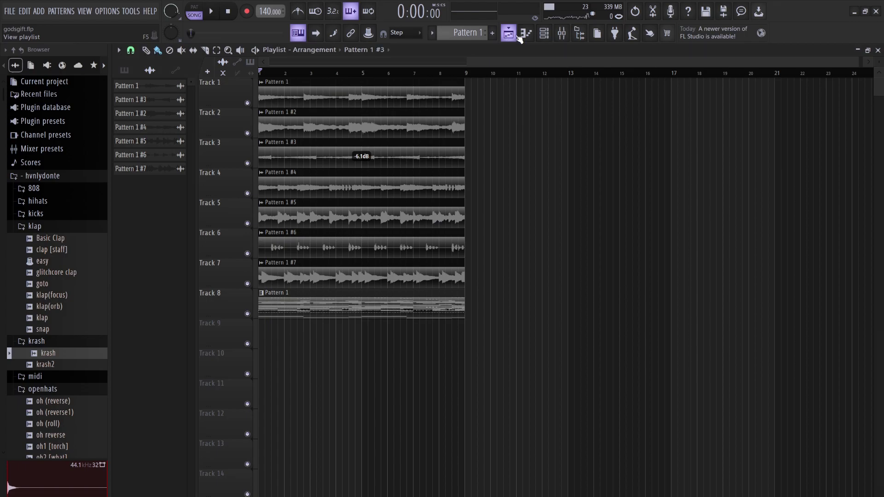
click(568, 36)
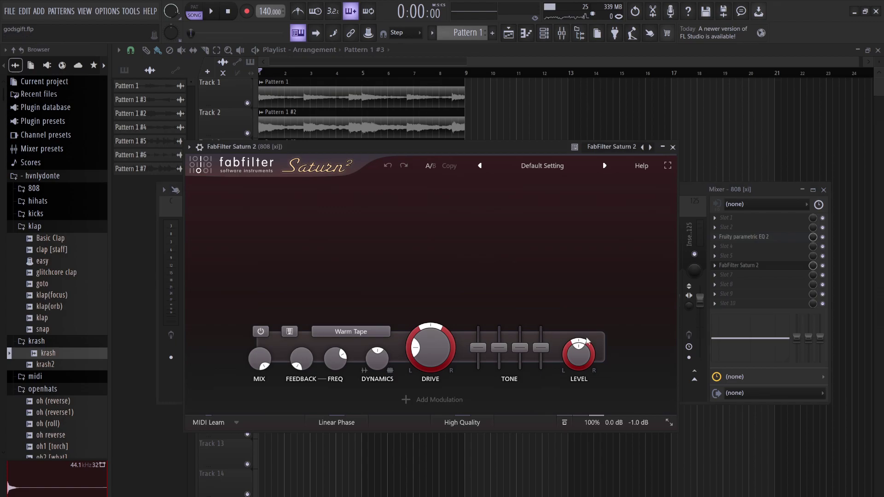
click(345, 333)
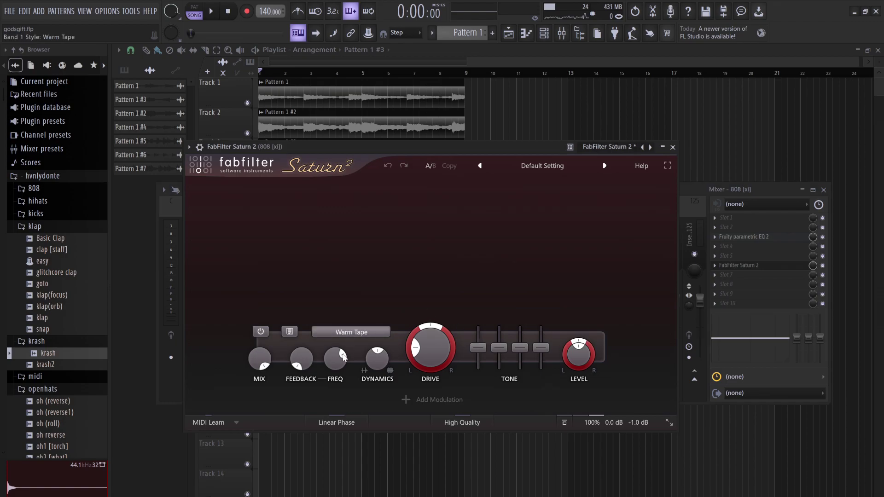
click(414, 362)
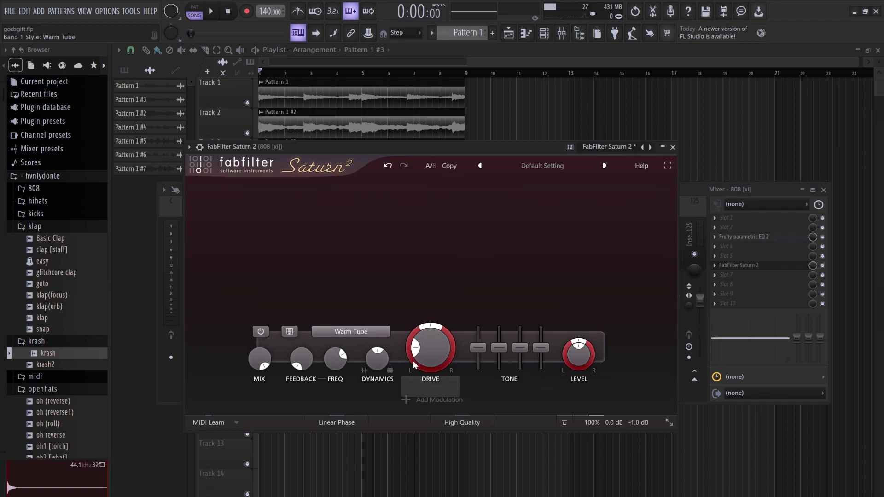
- During playback, raise Saturn 2's mid tone slightly and set its band mix to 60.9%
key(space)
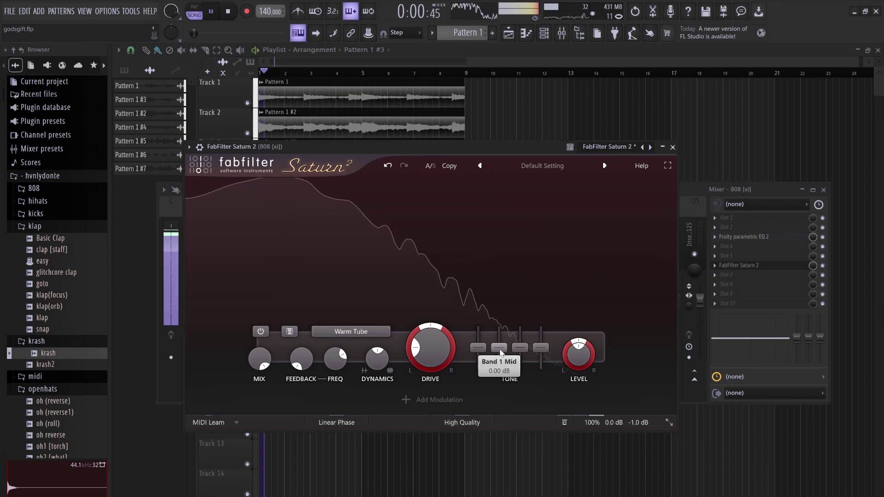
drag(501, 352, 501, 346)
drag(269, 369, 268, 409)
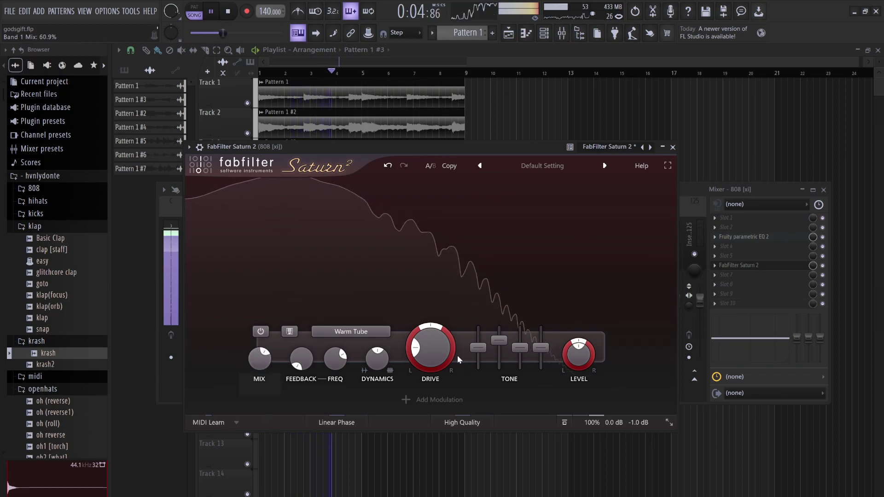
- Raise Saturn 2's bass, lower its treble, set presence to -0.09 dB and reduce the effect's slot mix level
drag(483, 348, 484, 336)
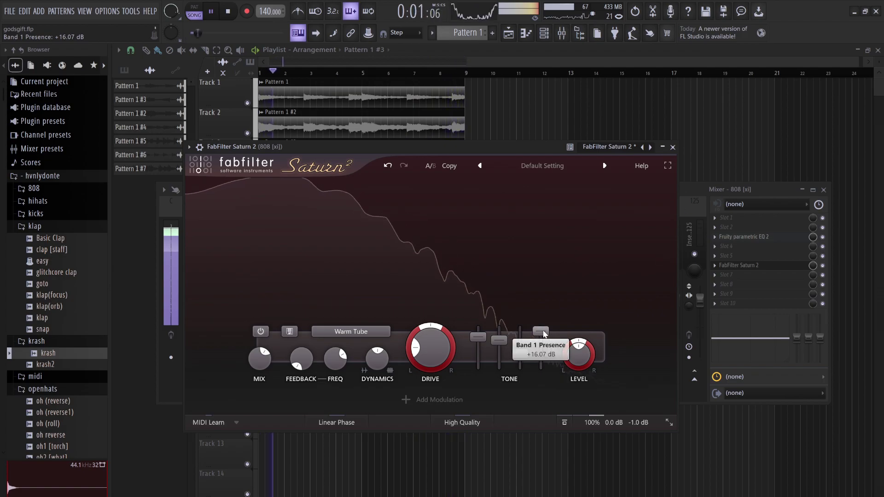
drag(541, 353, 542, 351)
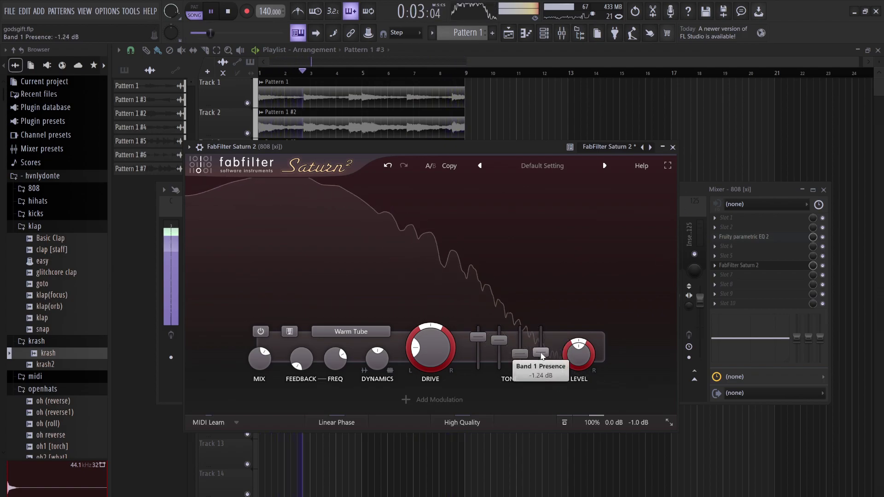
key(space)
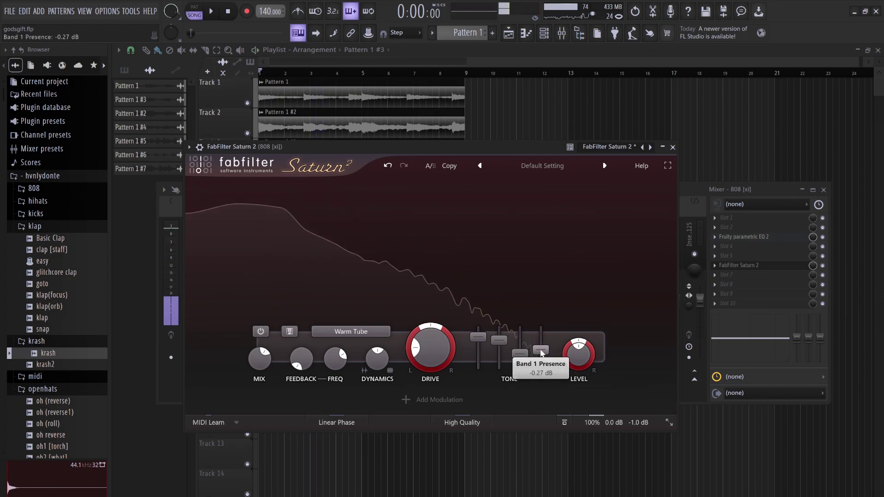
drag(542, 352, 542, 351)
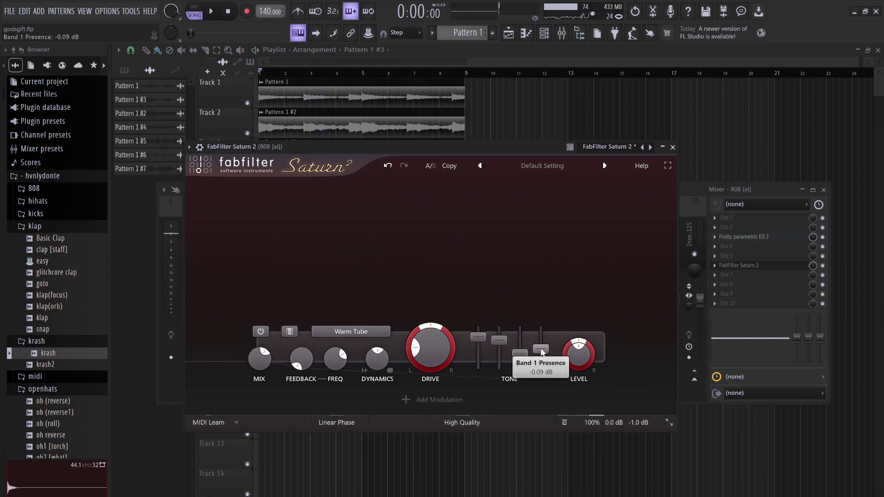
click(813, 268)
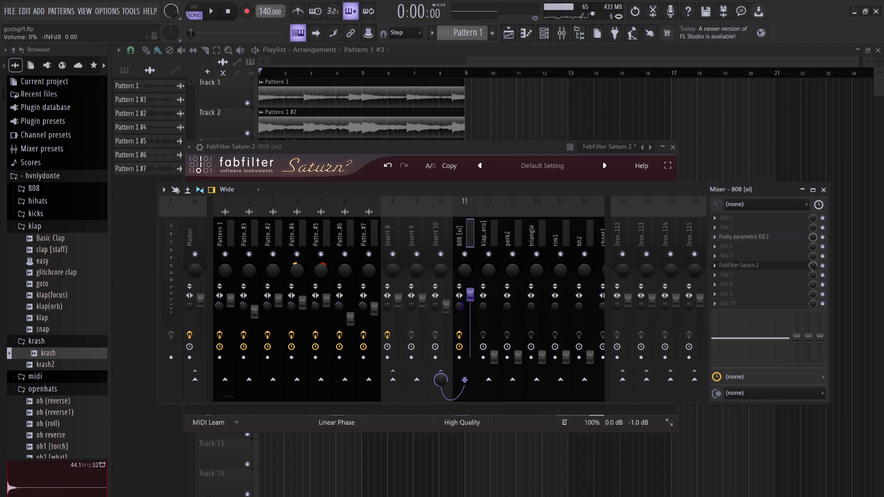
- Set the klap [zero] fader to 89% and shape its track EQ with -18.0 dB at 90 Hz and +6.1 dB at 4227 Hz
click(494, 331)
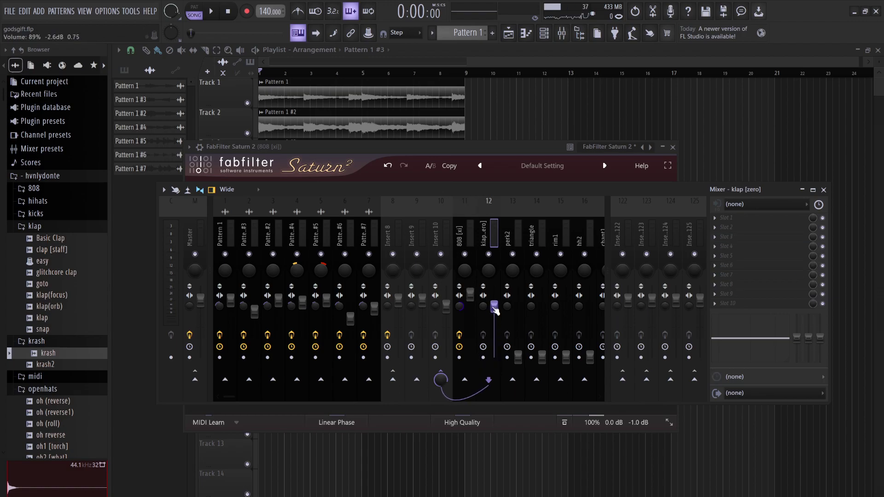
key(space)
key(space)
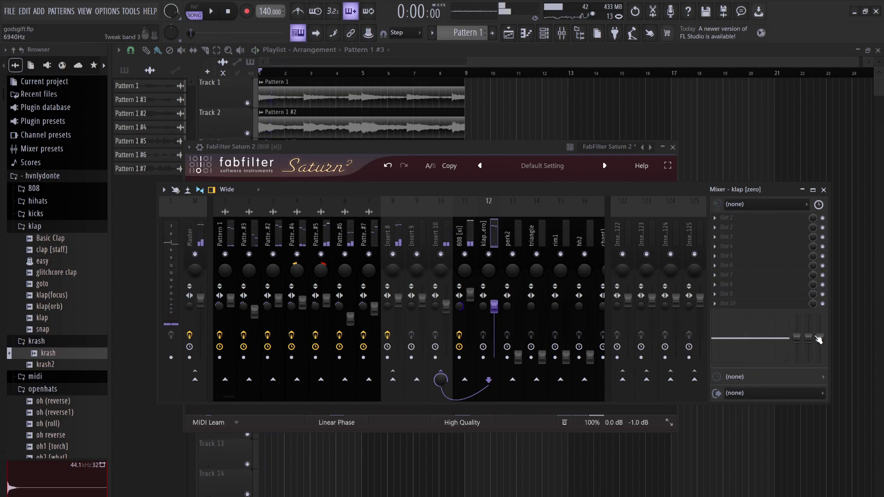
drag(798, 338, 752, 338)
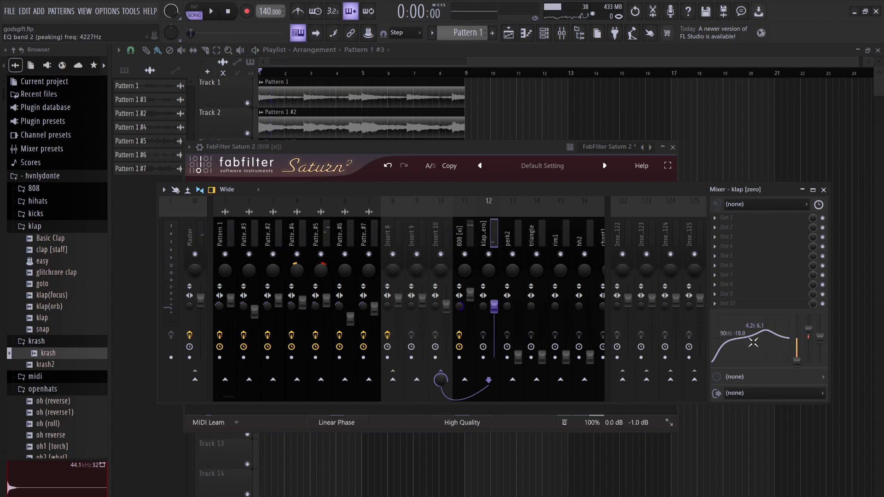
- Set the perk2 fader to 87%, shape its track EQ with -18.0 dB at 90 Hz and +6.0 dB at 4.4 kHz, and pan it slightly left
drag(519, 358, 518, 328)
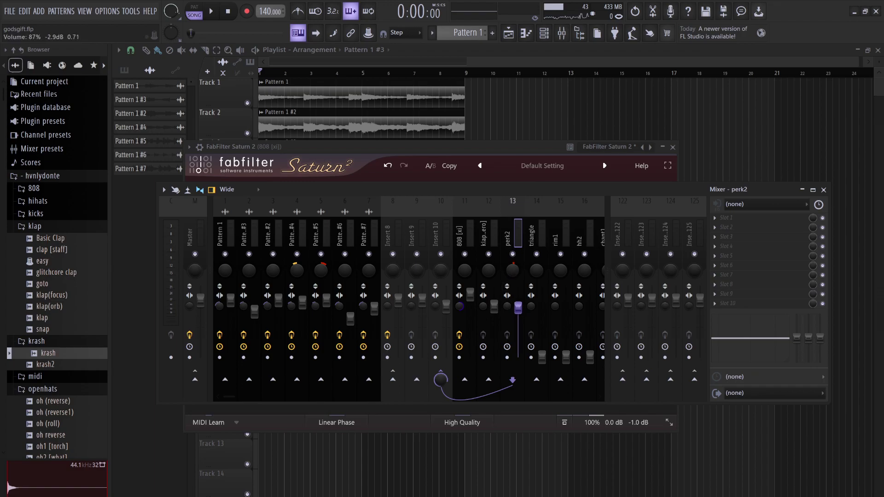
drag(796, 343, 800, 366)
drag(747, 340, 757, 333)
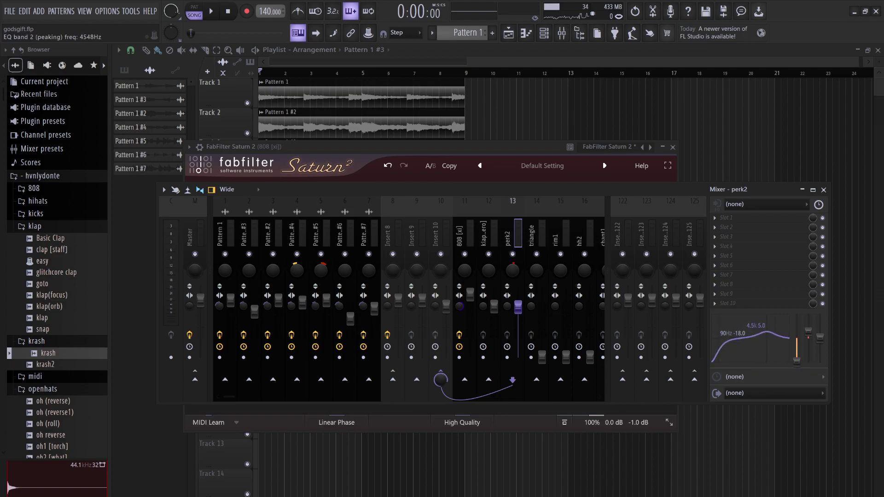
key(space)
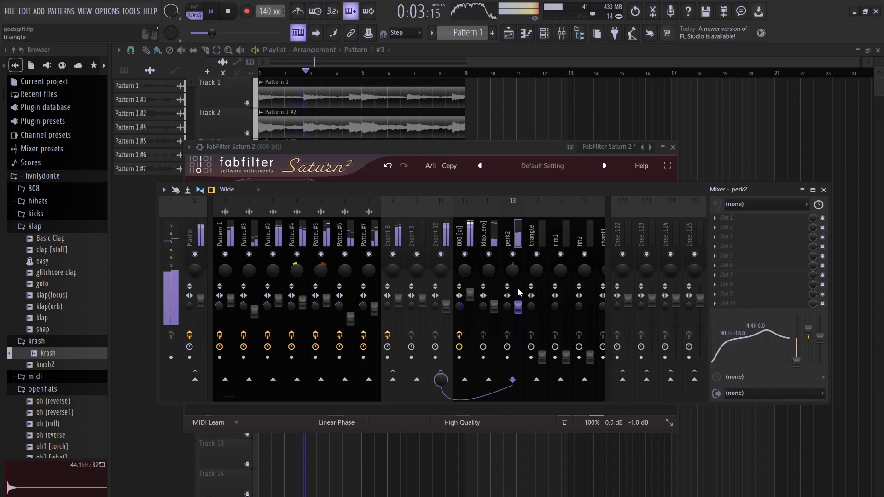
key(space)
drag(513, 271, 512, 278)
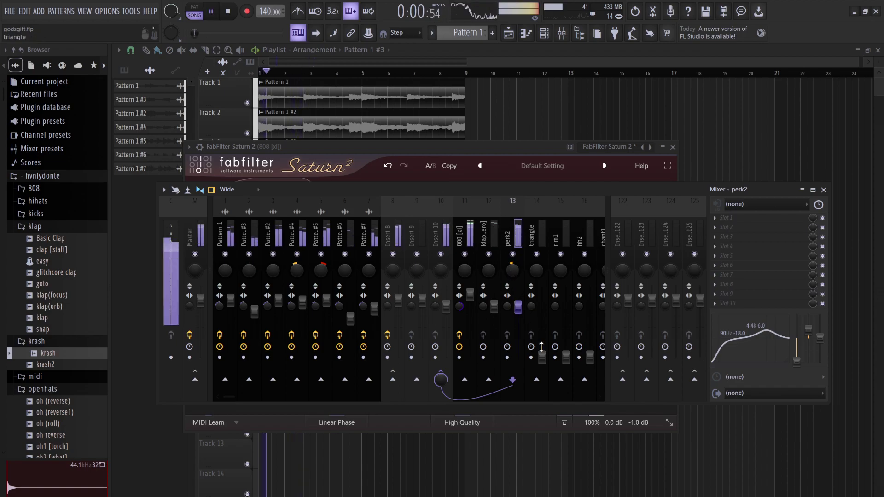
- Raise the triangle fader and shape its track EQ with -18.0 dB at 90 Hz and +3.1 dB at 5.6 kHz
drag(542, 356, 542, 318)
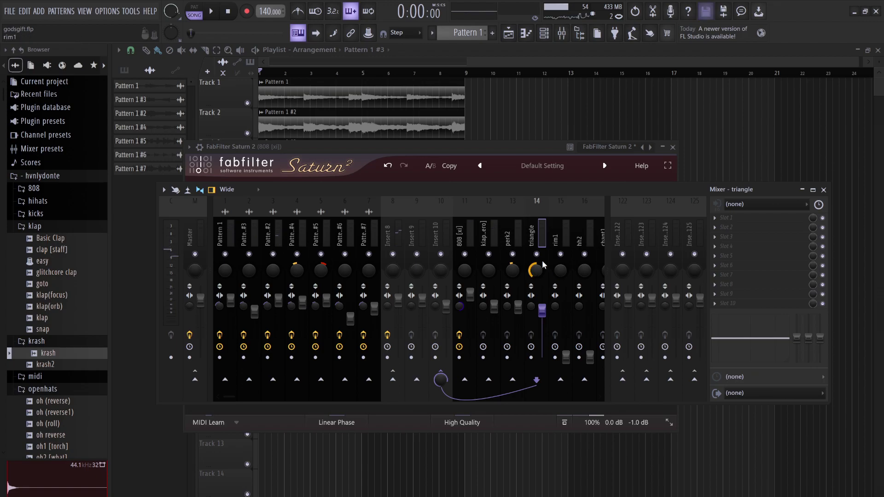
drag(797, 338, 797, 361)
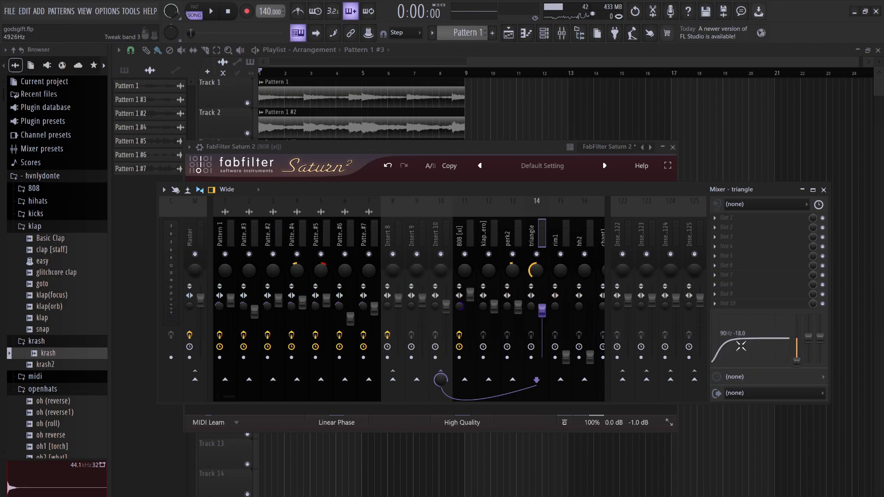
drag(761, 338, 772, 335)
- During playback, pan the triangle track 16% left and set its EQ peak to +8.5 dB at 4.3 kHz
key(space)
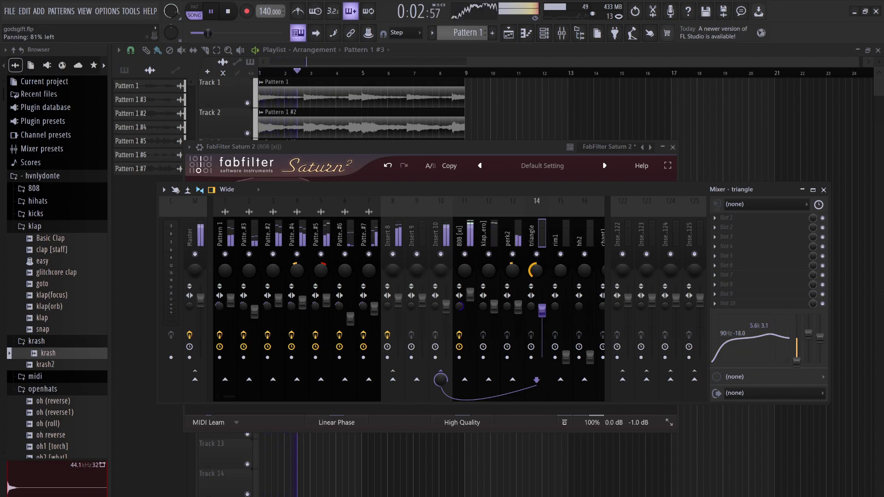
drag(535, 270, 540, 278)
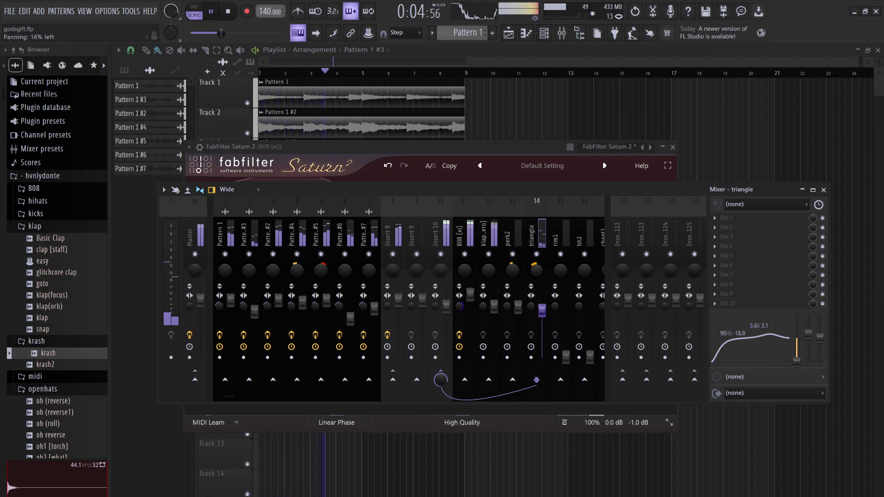
key(space)
key(space)
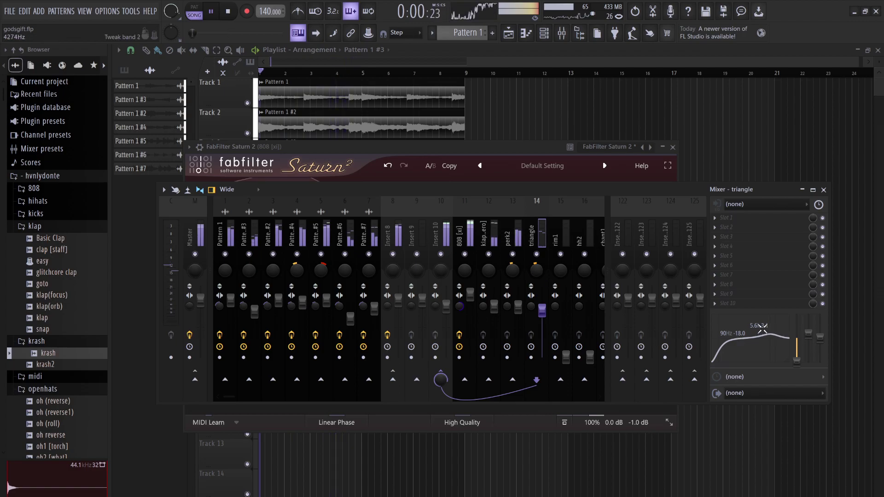
drag(765, 337, 762, 330)
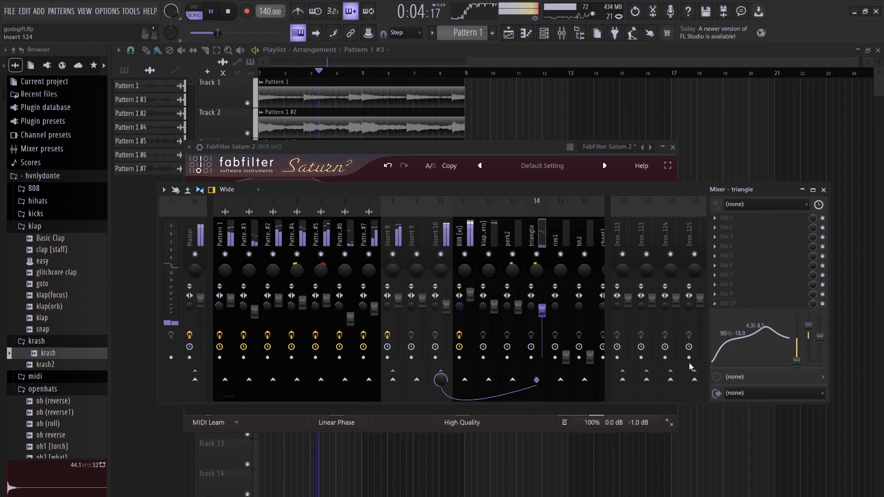
key(space)
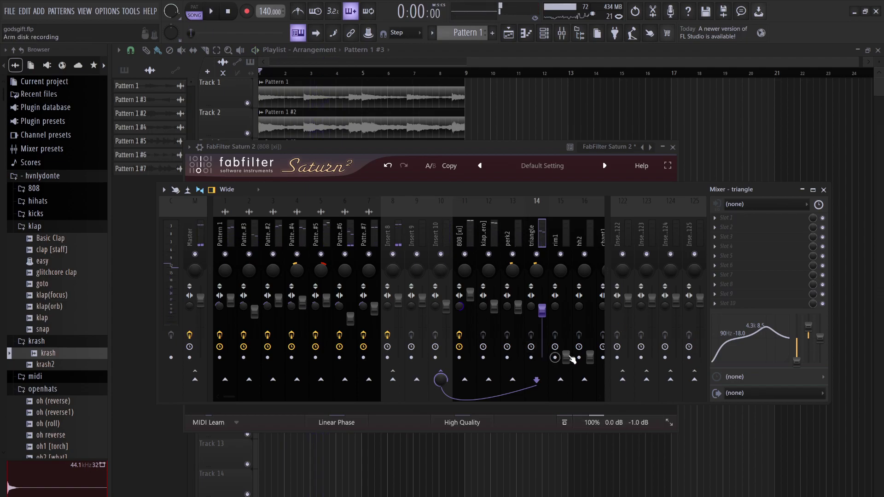
- During playback, set the rim1 fader to 100%, pan it 14% right and adjust its track EQ
click(472, 230)
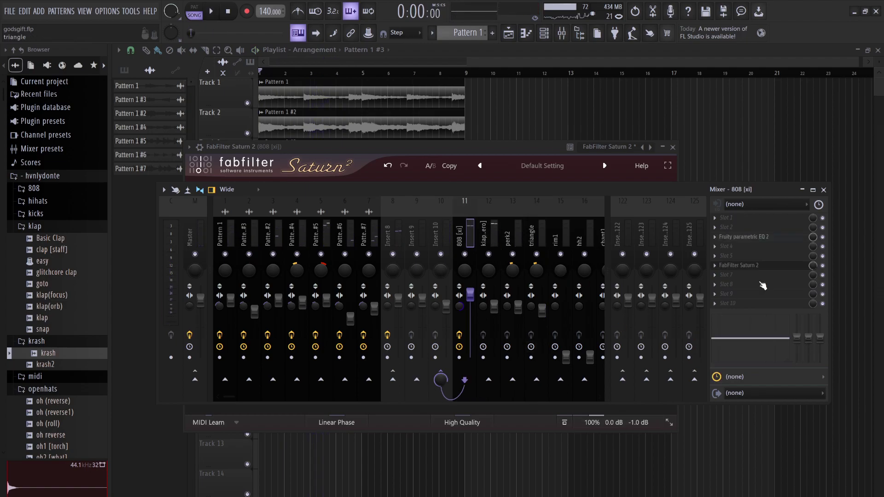
key(space)
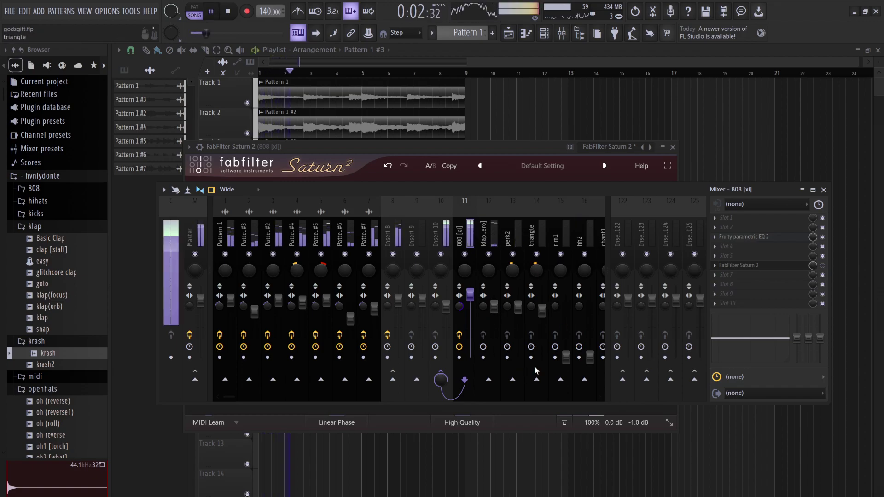
click(567, 357)
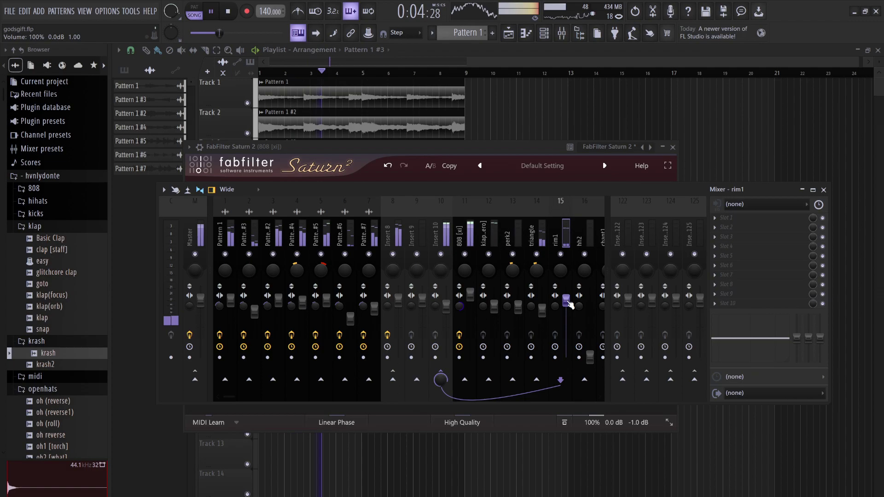
drag(561, 270, 560, 266)
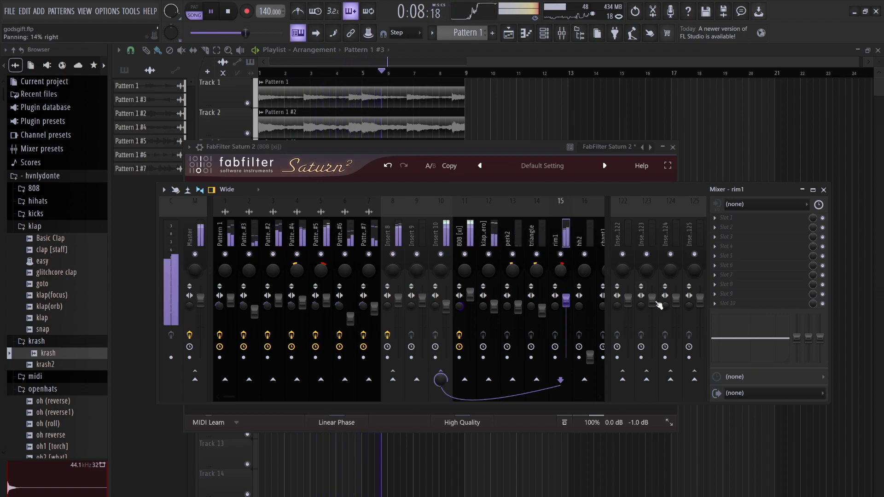
drag(797, 338, 770, 331)
- Raise the hh2 fader and shape its track EQ with -16.3 dB at 90 Hz and +5.9 dB at 5.4 kHz
drag(590, 357, 590, 305)
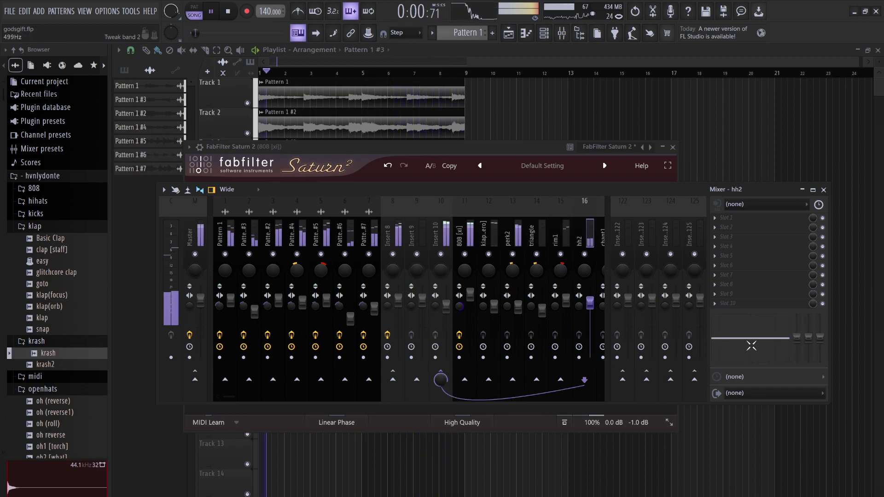
drag(798, 338, 800, 361)
drag(753, 343, 769, 331)
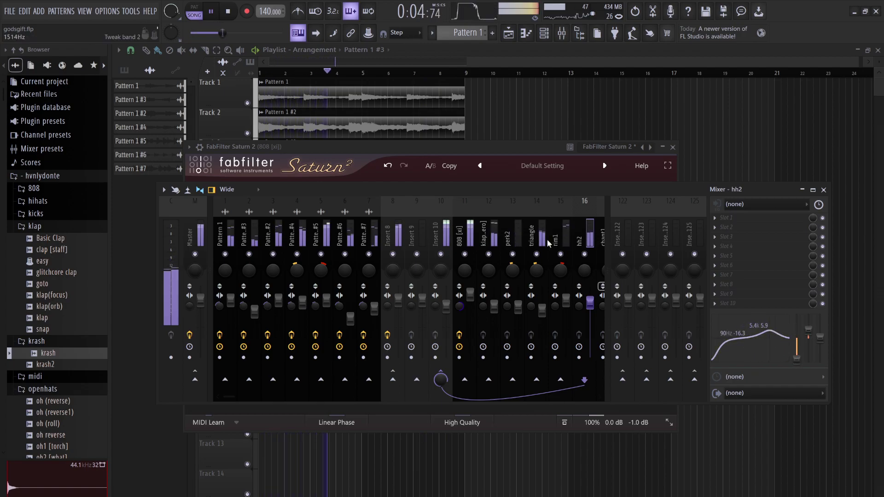
- Raise the chant1 fader and shape its track EQ with -18.0 dB at 90 Hz and +6.9 dB at 6.1 kHz
scroll(546, 235, down, 3)
scroll(546, 234, down, 1)
drag(399, 357, 405, 299)
drag(797, 342, 796, 364)
drag(752, 346, 772, 335)
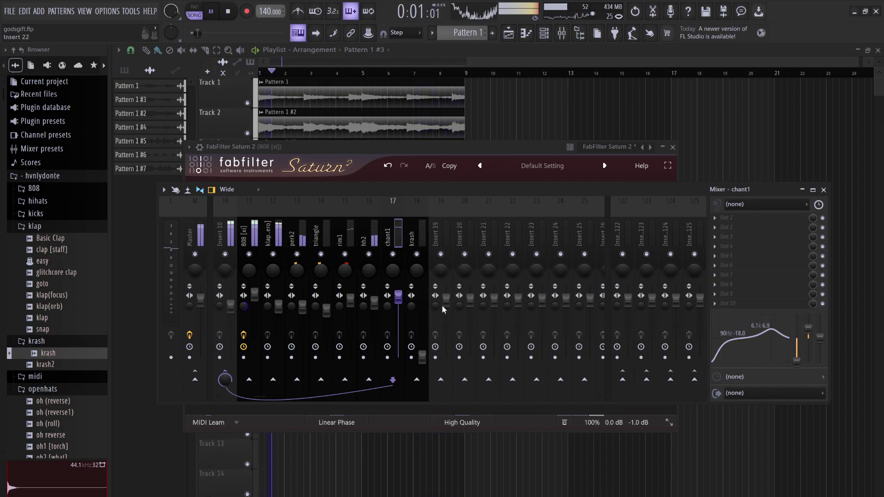
- Set the krash fader to 85% and shape its track EQ with -18.0 dB at 90 Hz and +4.0 dB at 4.9 kHz
drag(422, 358, 427, 306)
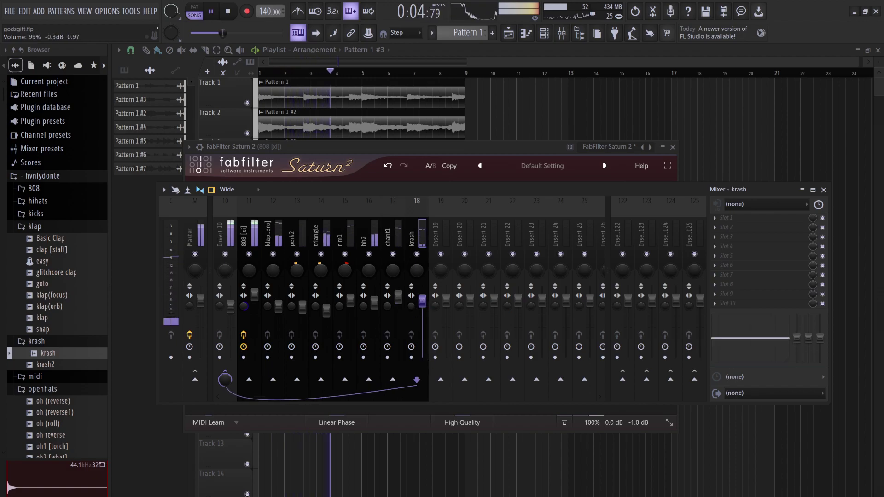
drag(797, 338, 764, 342)
drag(422, 302, 427, 313)
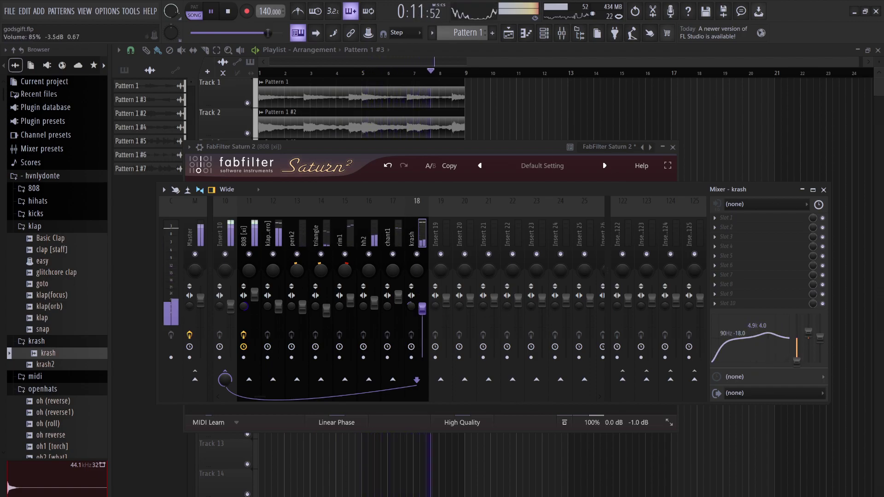
- Load FabFilter Pro-C 2 in slot 3 of Insert 10 with the Groovy Glue 01 bM preset, and close its window
click(226, 236)
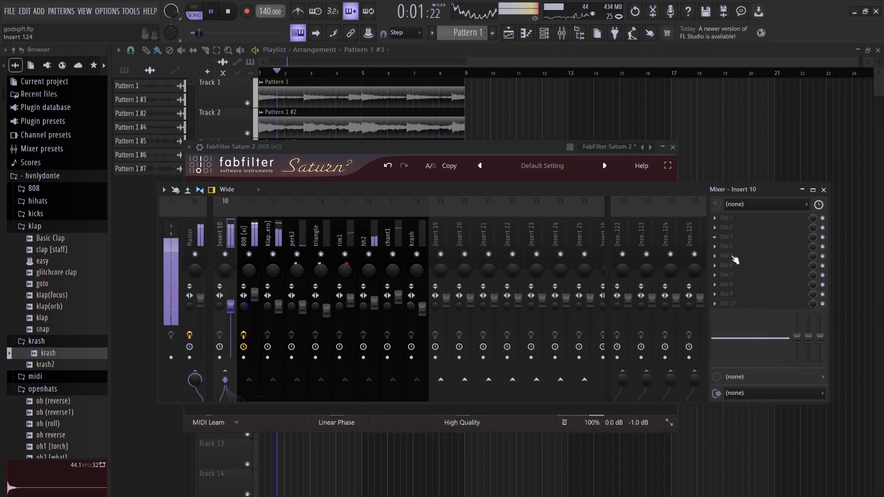
key(space)
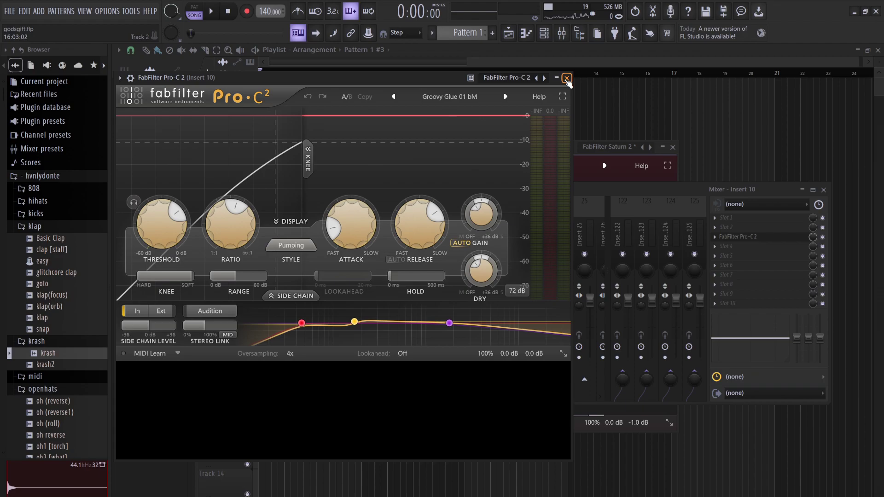
click(567, 78)
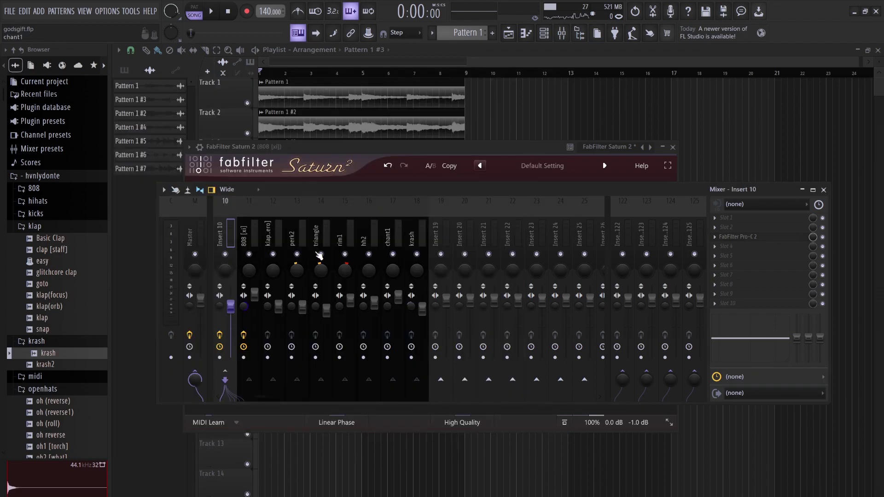
- Play the beat and compare it with the Pattern 1 #7 mixer track muted and unmuted, selecting the 808 [xi] track
scroll(276, 232, up, 3)
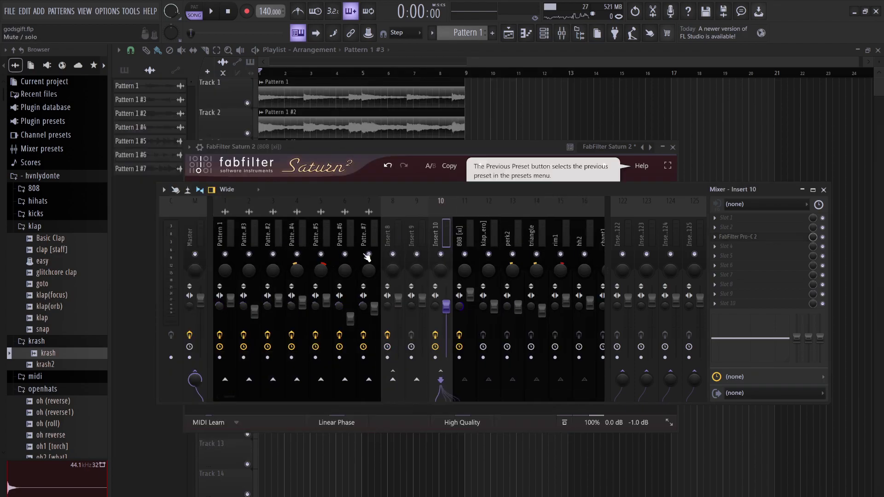
key(space)
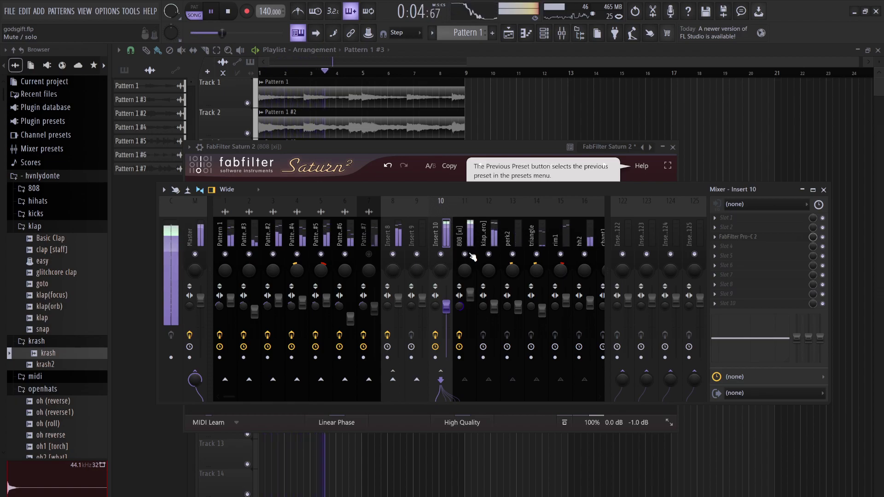
click(465, 238)
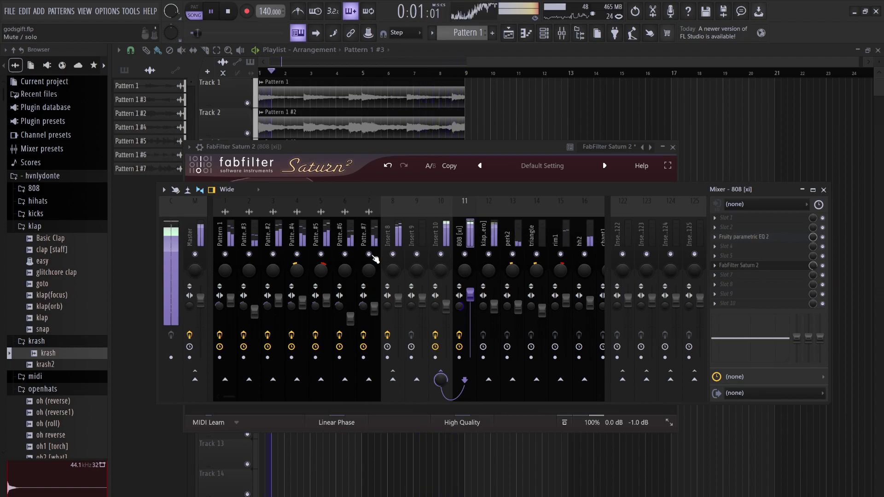
key(space)
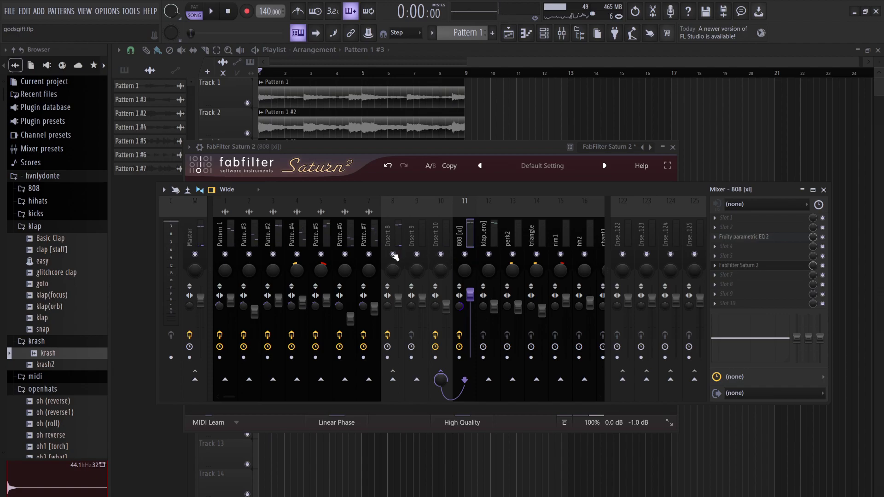
- Play the beat and close the Saturn 2 window and the mixer to reveal the whole playlist
key(space)
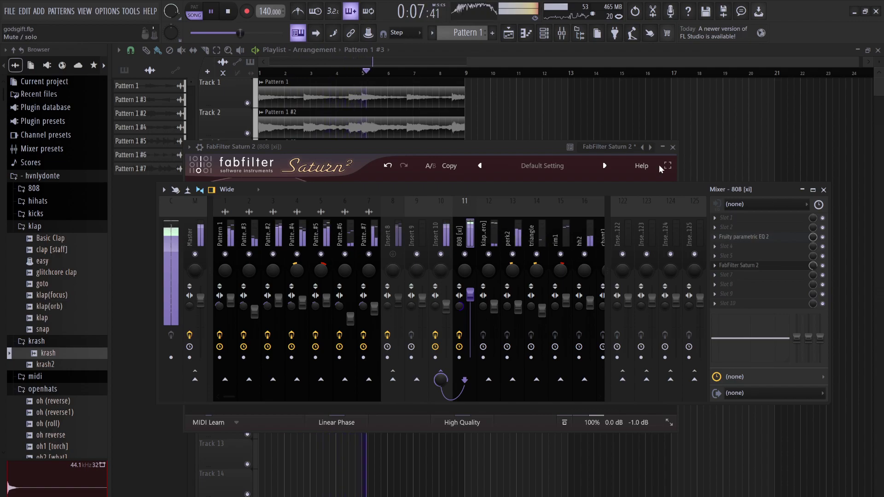
click(672, 147)
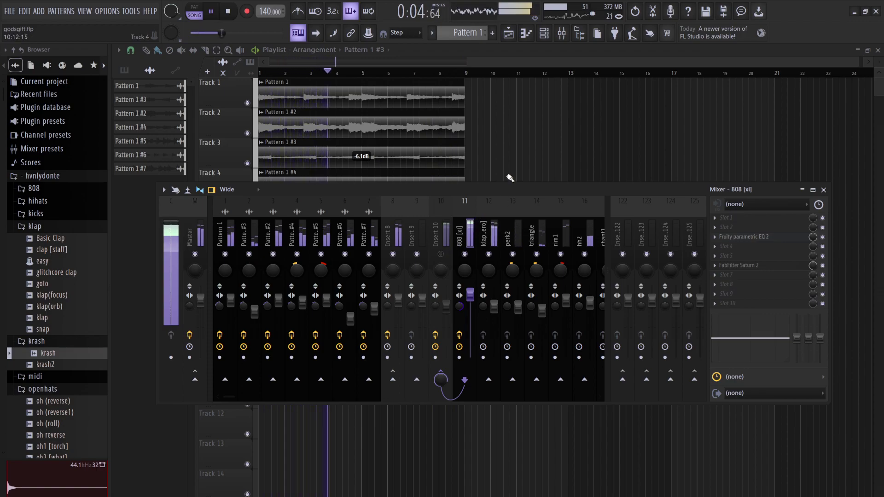
key(F9)
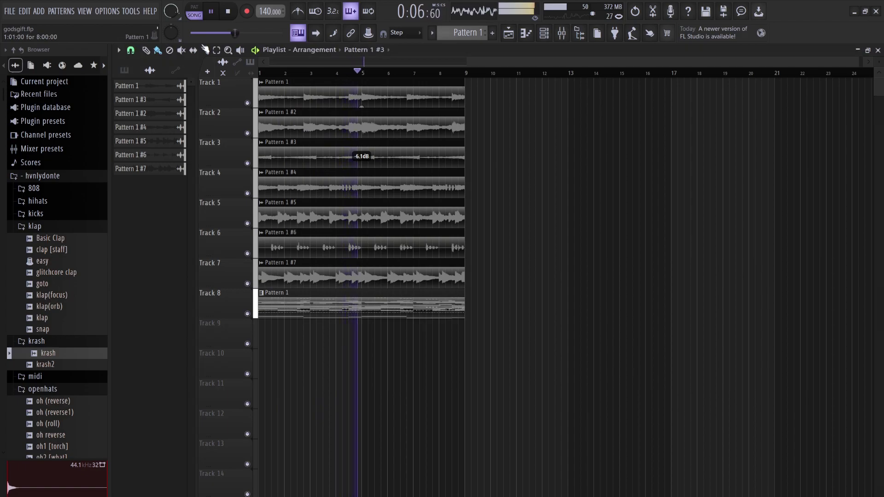